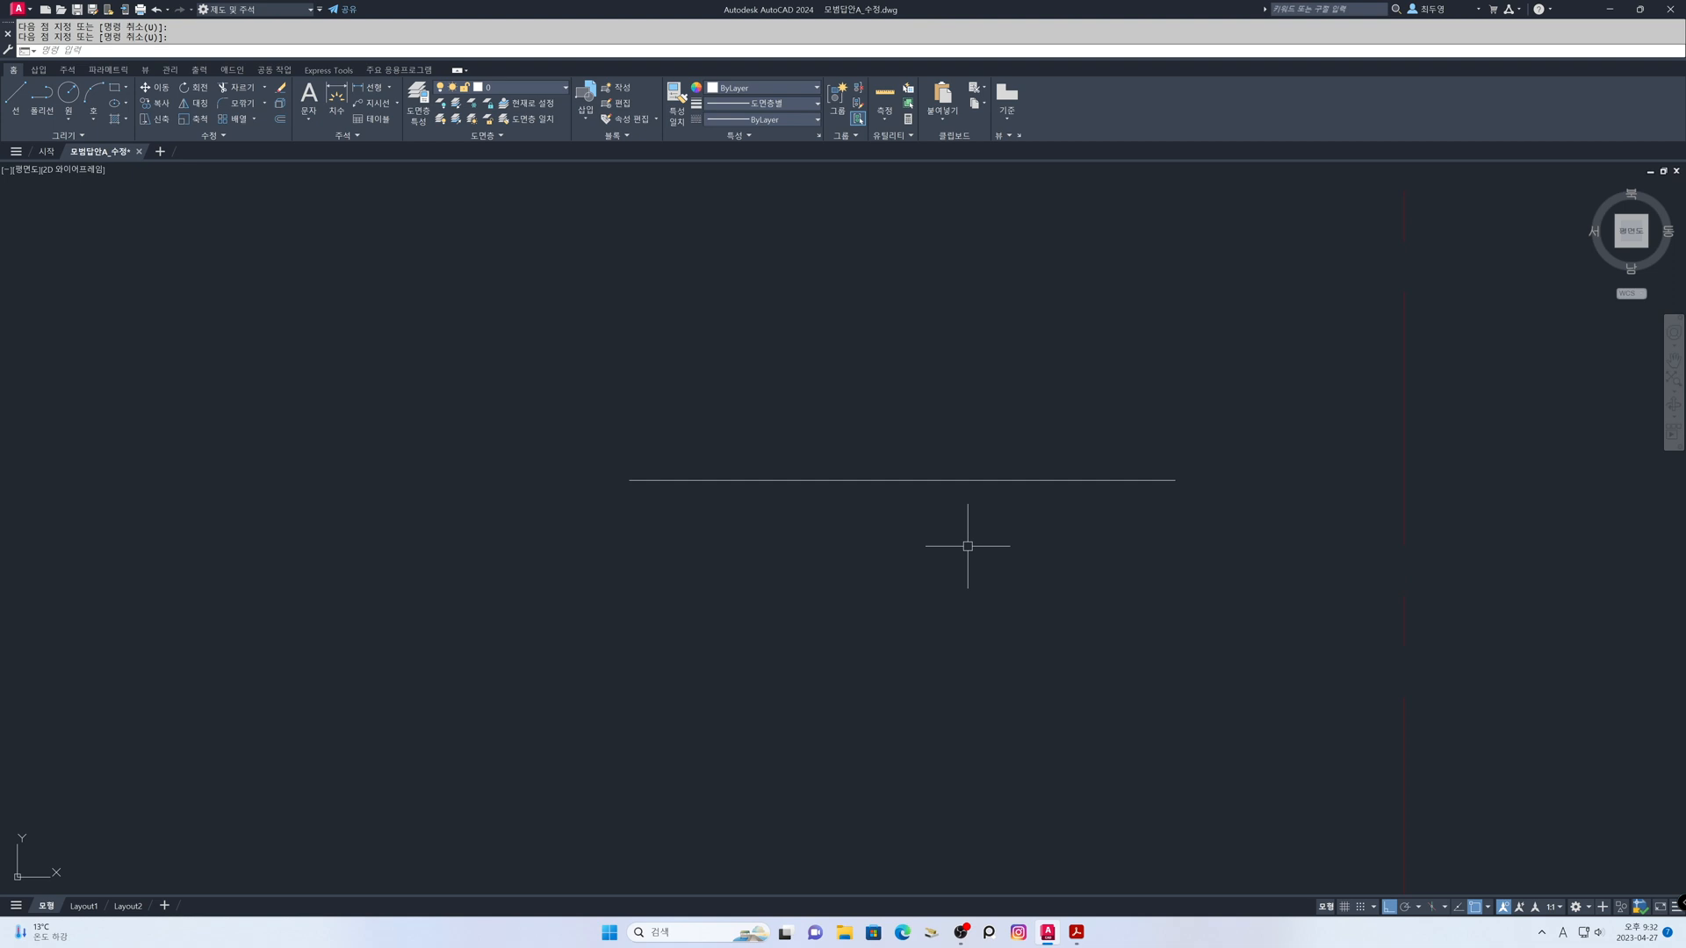
# Offset the horizontal line downward three times in succession at a spacing of 15
pyautogui.write('15')
pyautogui.press('Return')
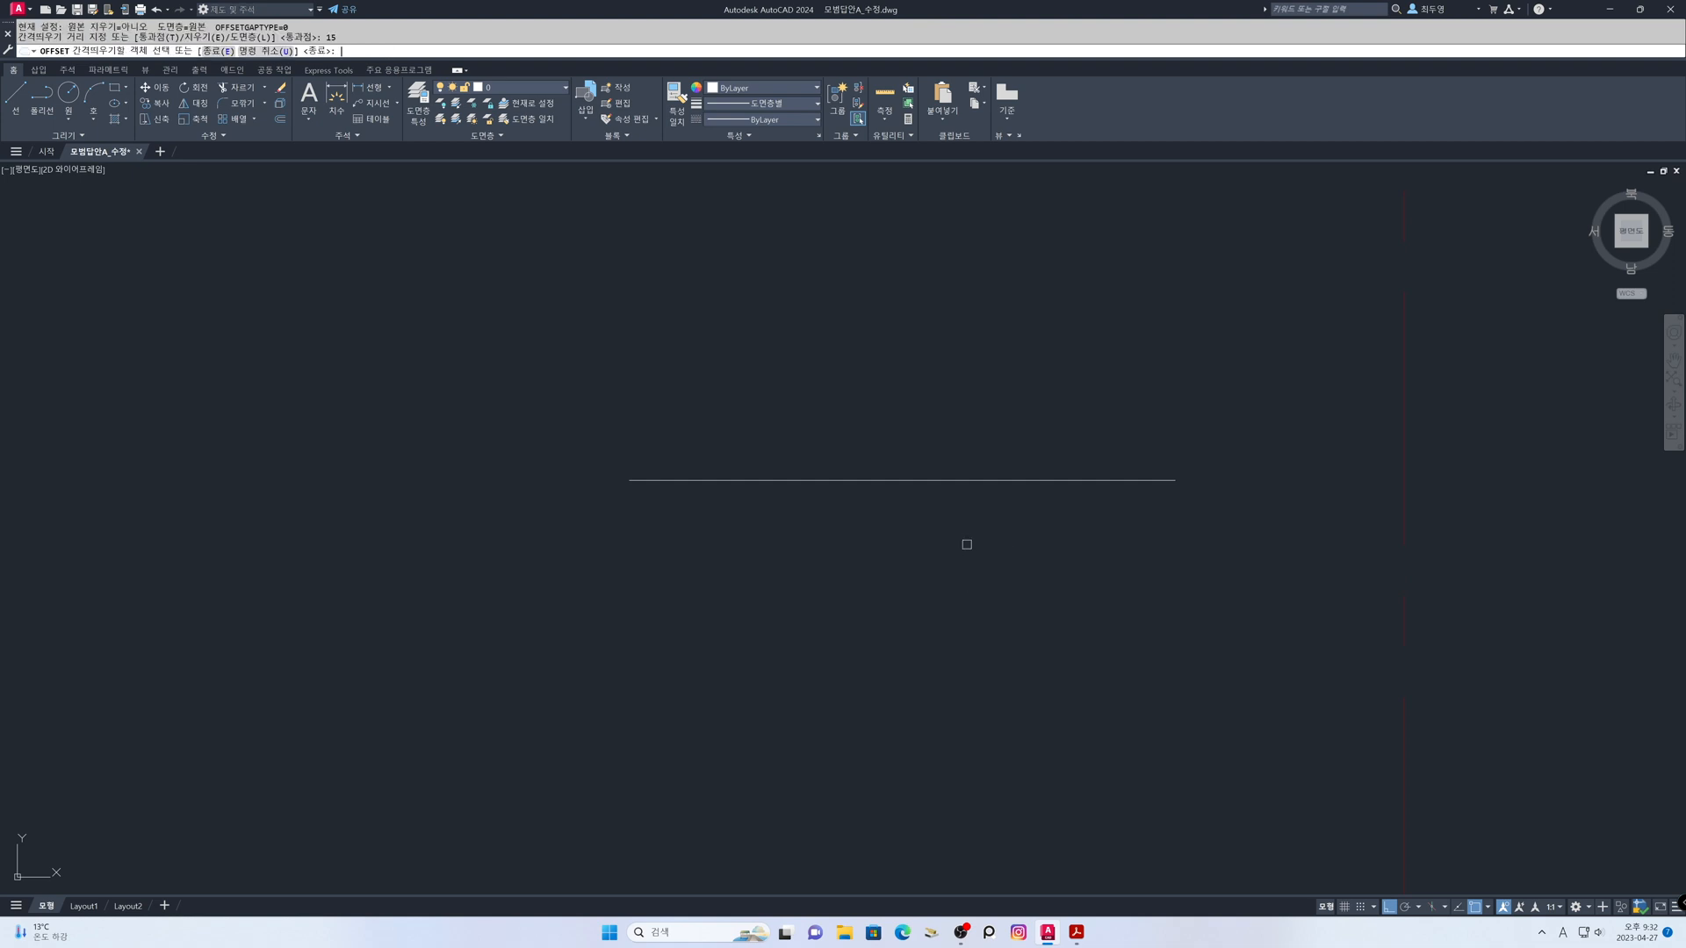
pyautogui.click(945, 481)
pyautogui.click(946, 524)
pyautogui.click(946, 490)
pyautogui.click(943, 525)
pyautogui.click(943, 500)
pyautogui.click(937, 541)
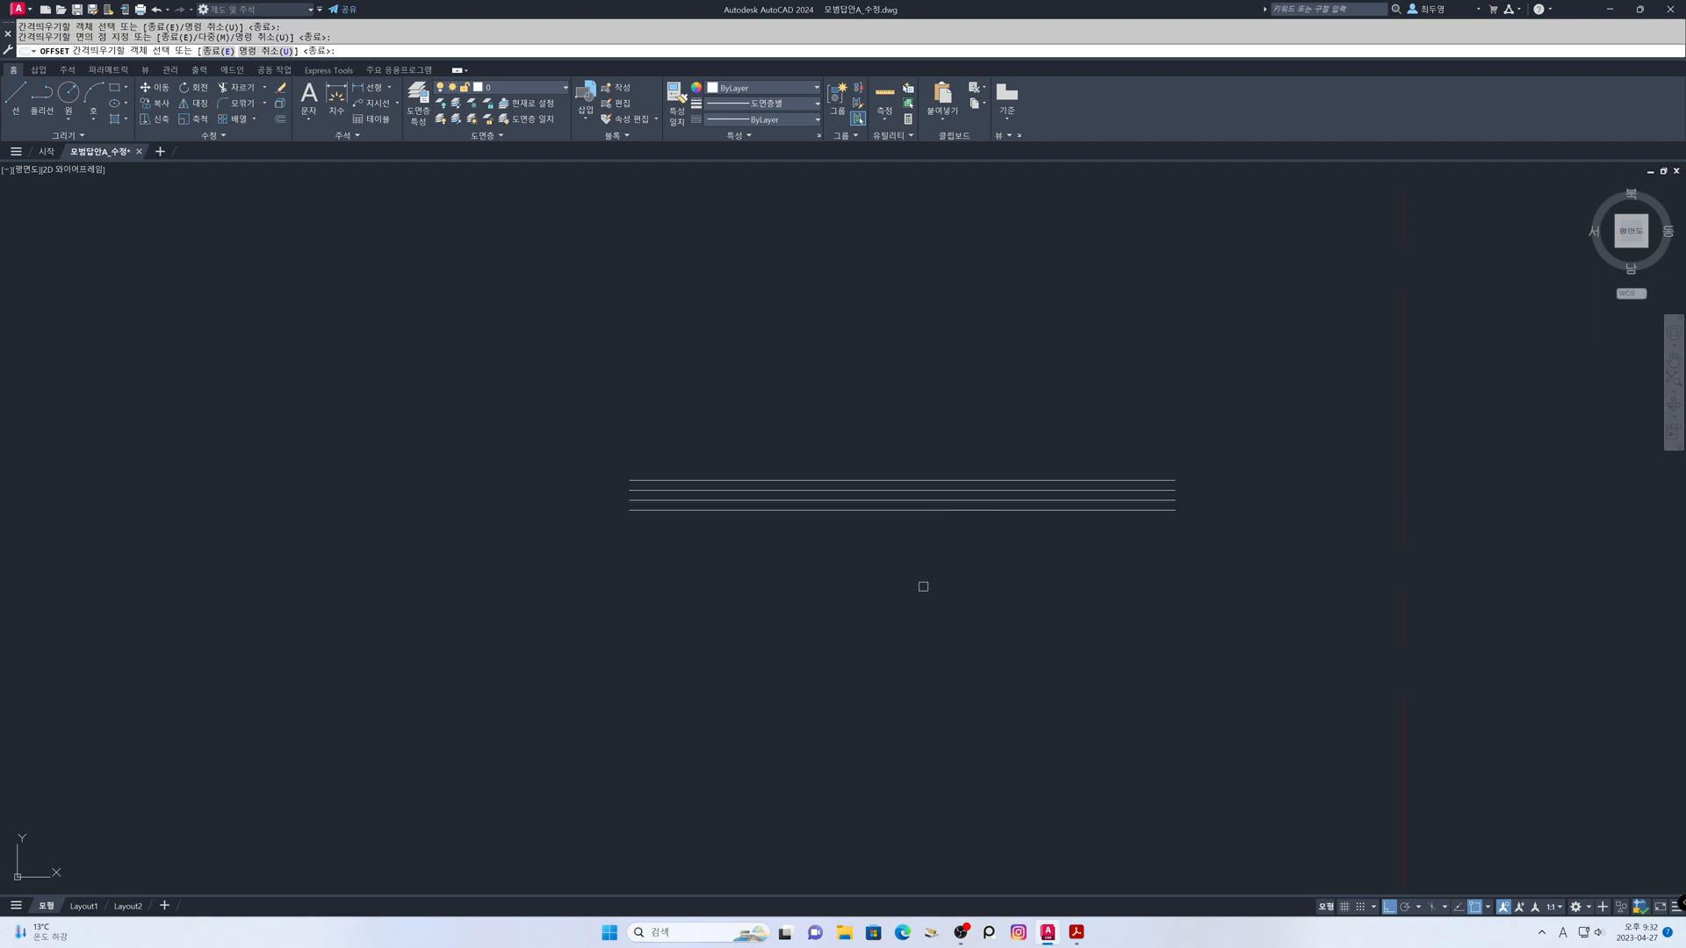
pyautogui.press('Return')
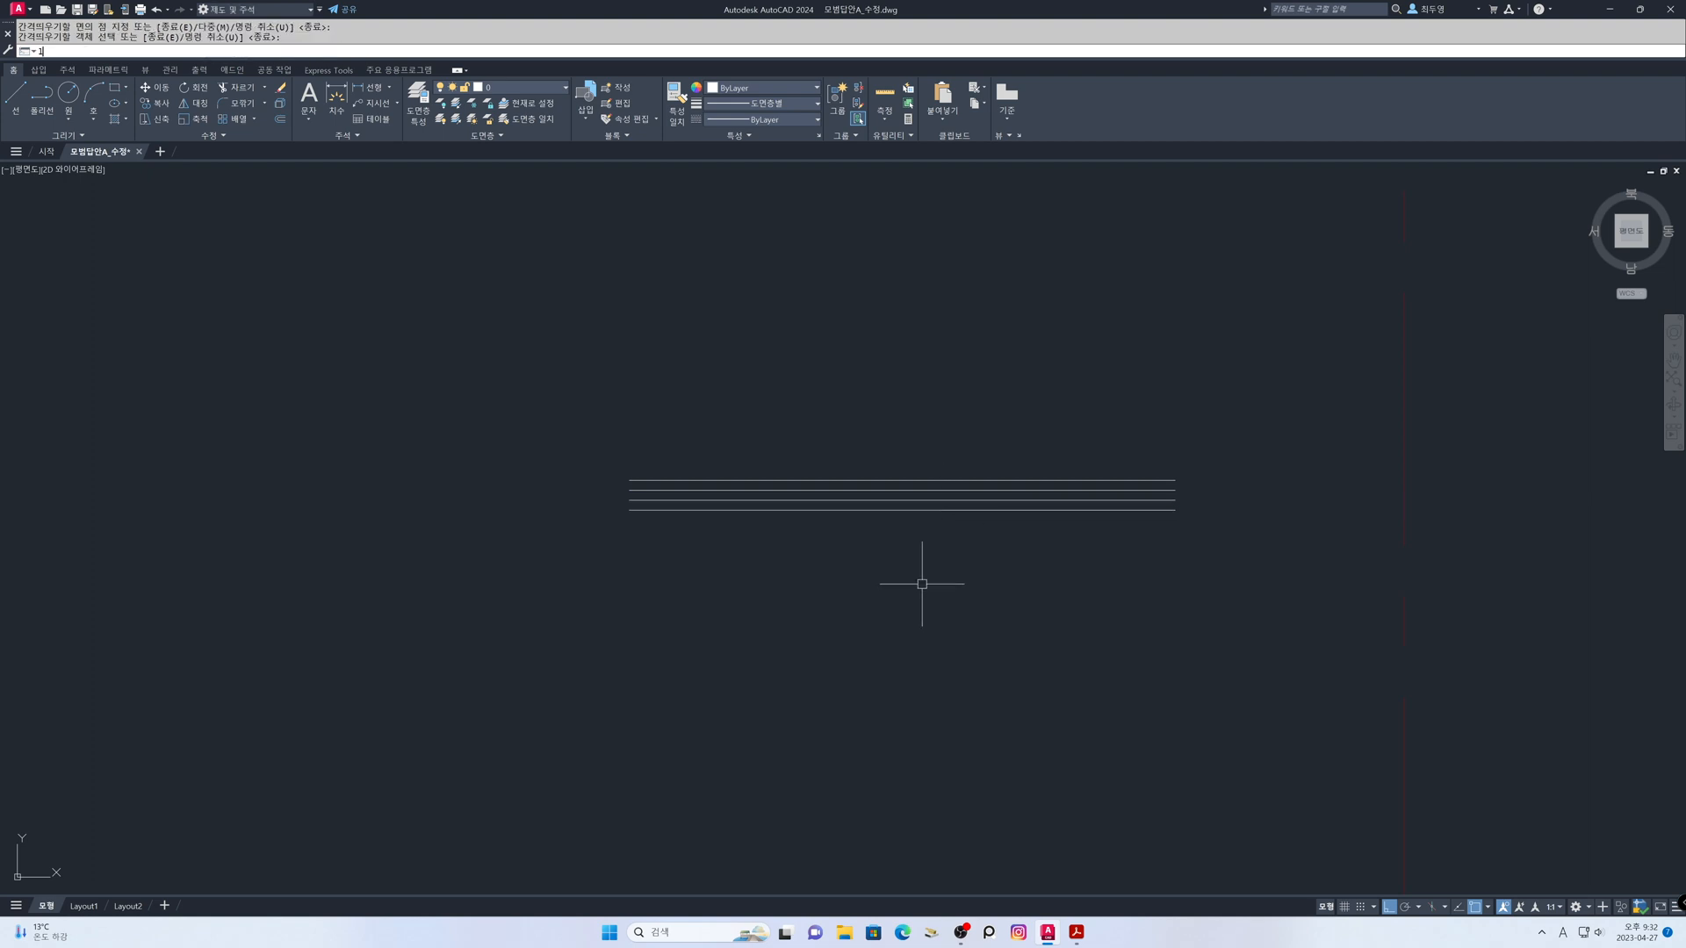
# Draw a vertical line crossing all four horizontal lines near their left ends
pyautogui.write('l')
pyautogui.press('Return')
pyautogui.click(736, 395)
pyautogui.click(742, 608)
pyautogui.press('Return')
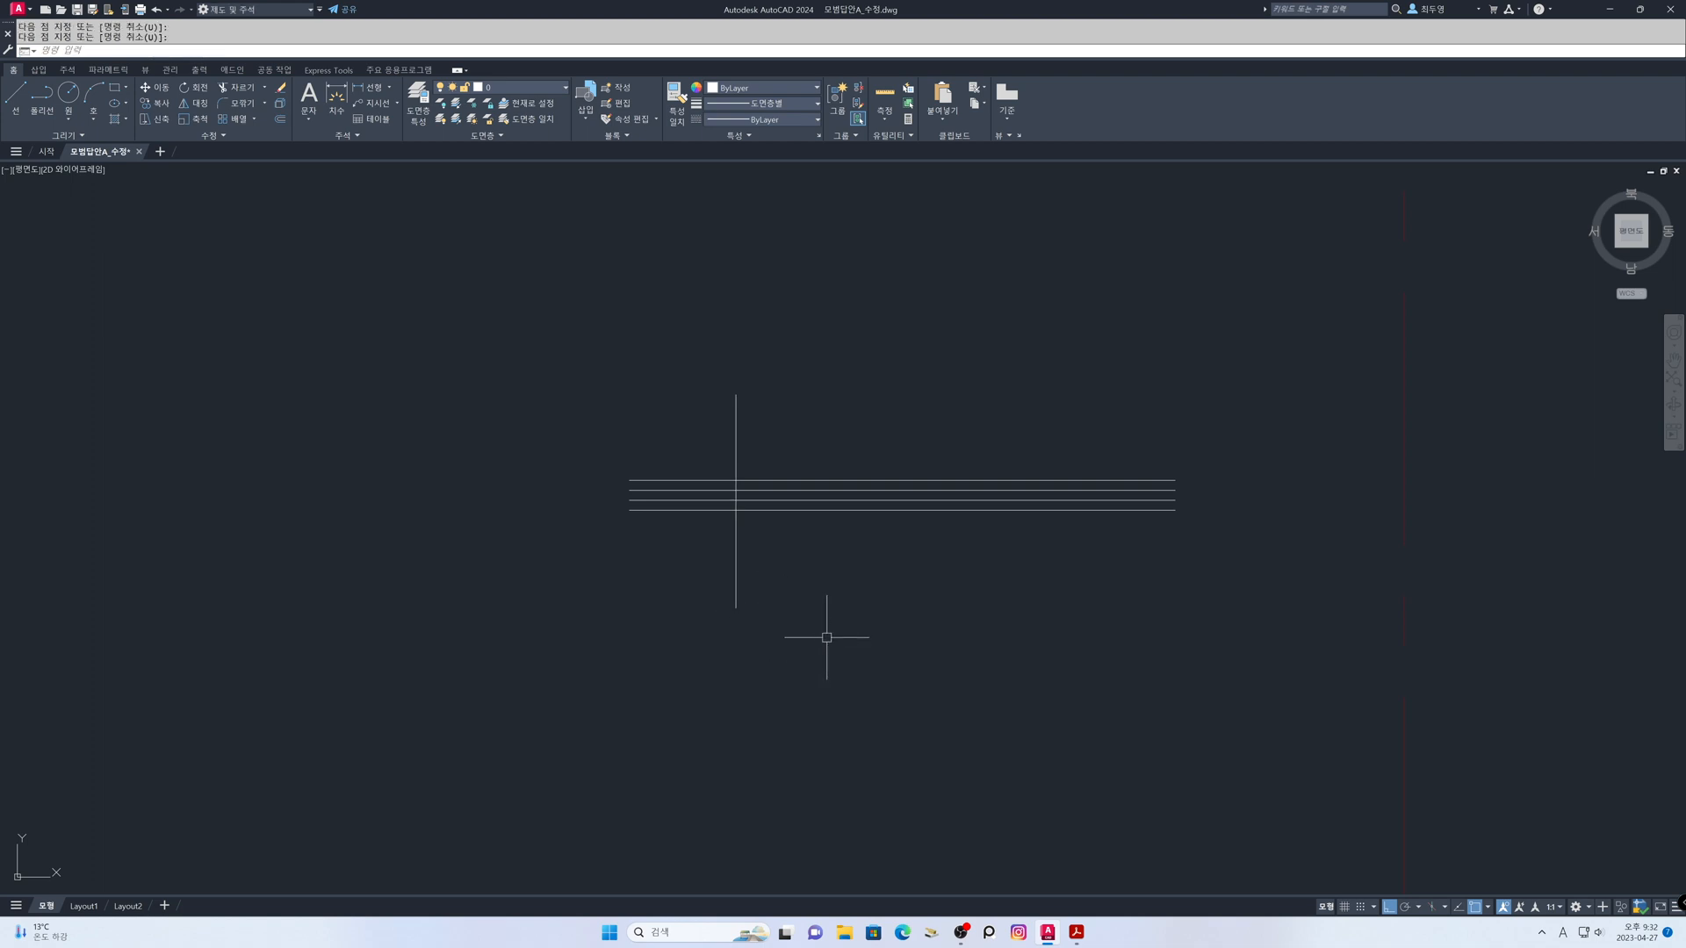
# Offset the vertical line 350 to the right
pyautogui.write('o')
pyautogui.press('Return')
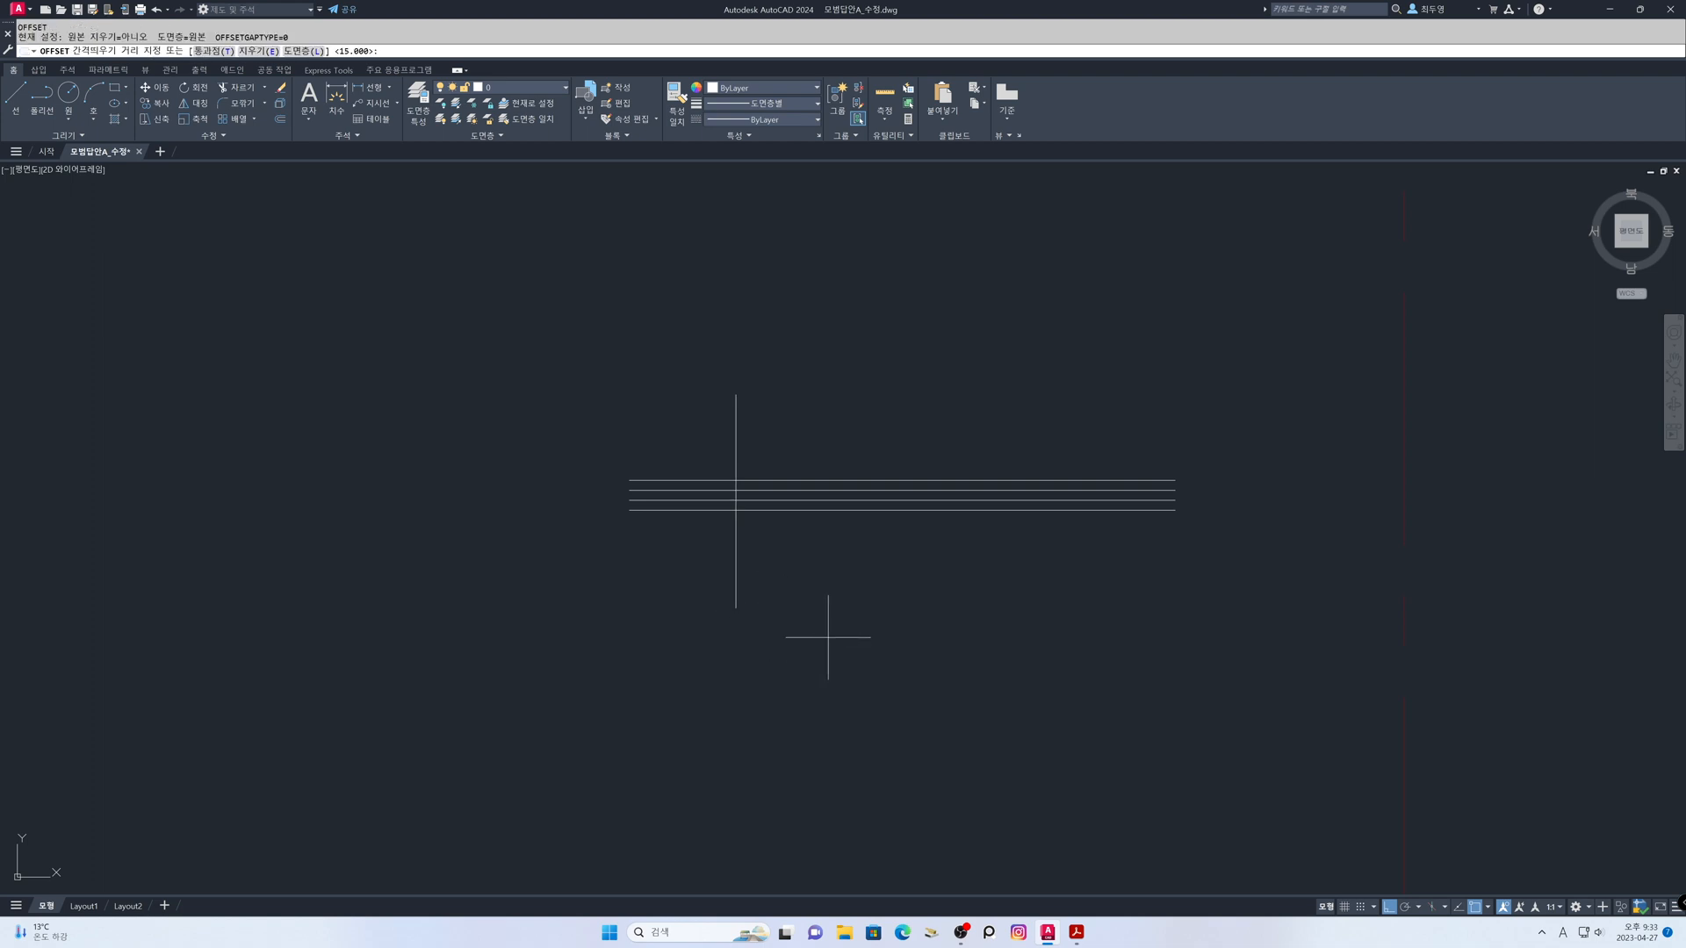
pyautogui.write('350')
pyautogui.press('Return')
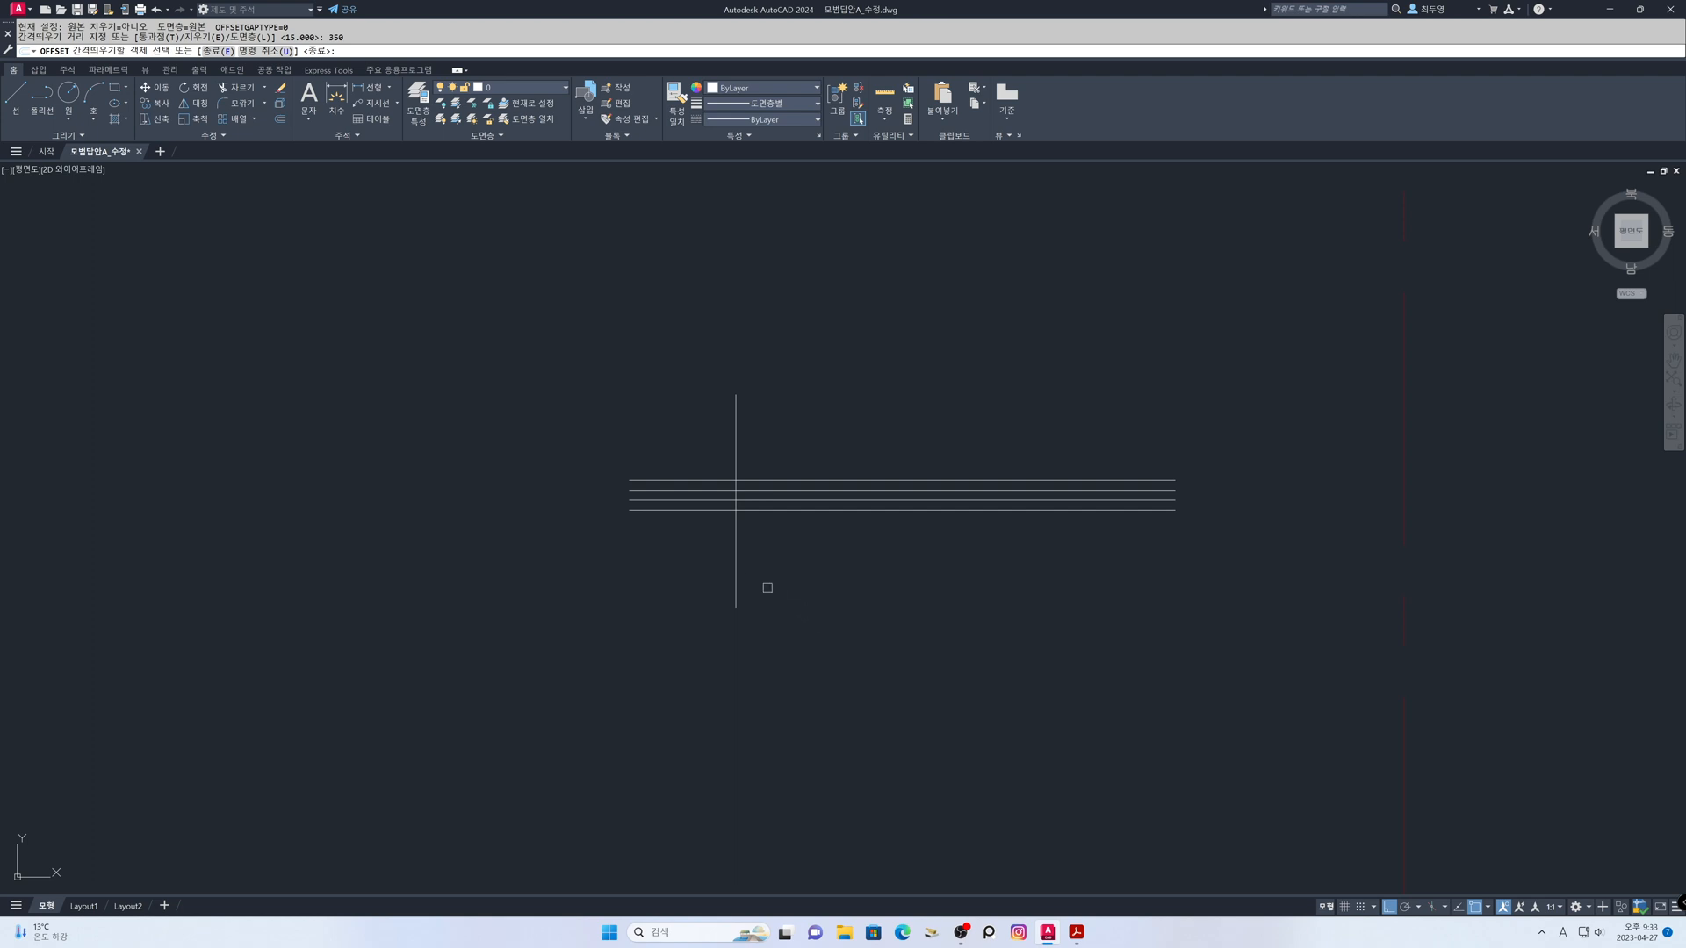
pyautogui.click(733, 579)
pyautogui.click(851, 591)
pyautogui.press('Return')
# Offset the new right-hand vertical line 15 to the left
pyautogui.press('Return')
pyautogui.write('15')
pyautogui.press('Return')
pyautogui.click(968, 589)
pyautogui.click(900, 585)
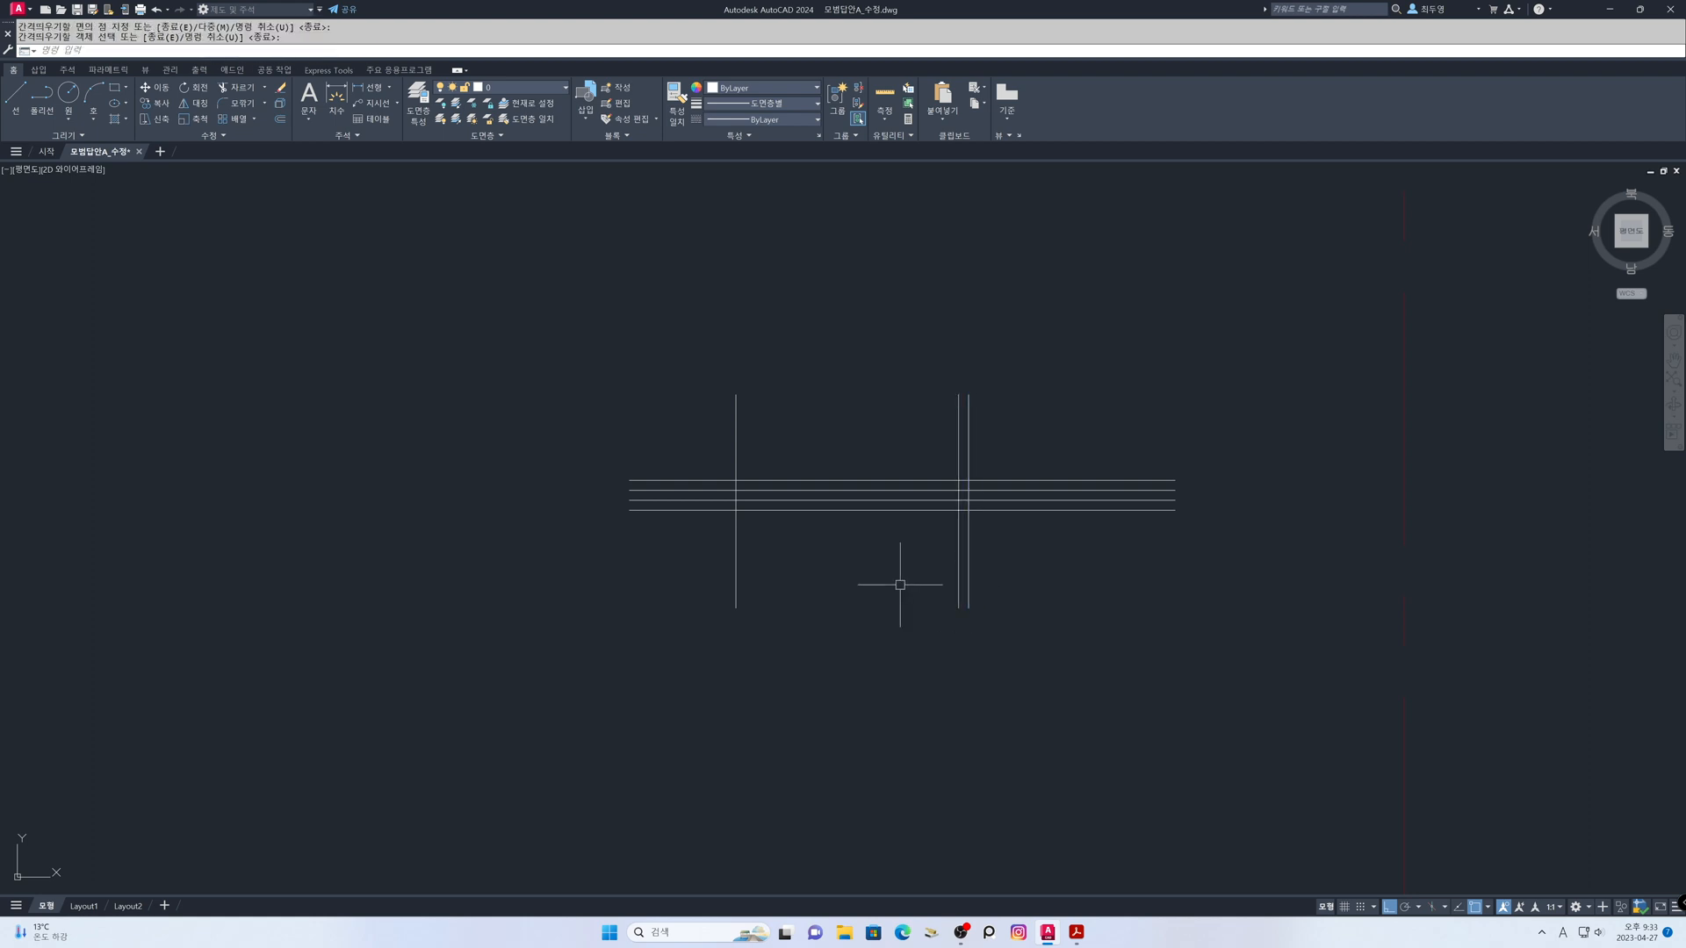
# On the fin layer, trace the sloping roof tile's closed outline with its hooked right end through the guide line intersections, with Ortho off
pyautogui.scroll(4, 863, 545)
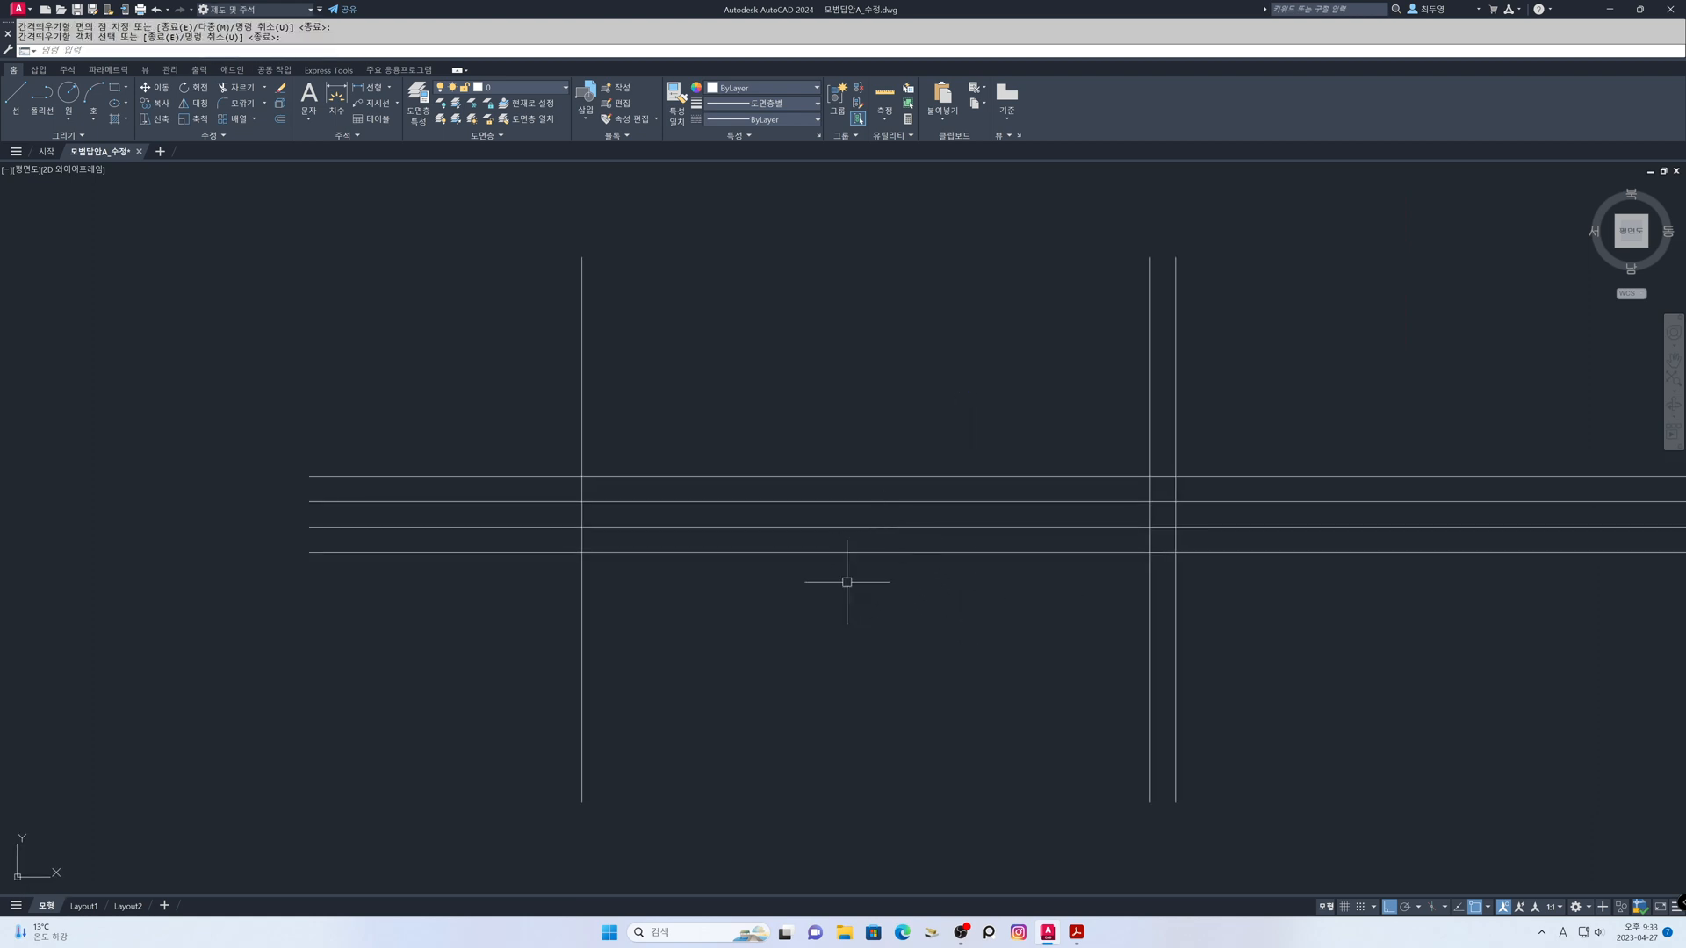
pyautogui.click(567, 96)
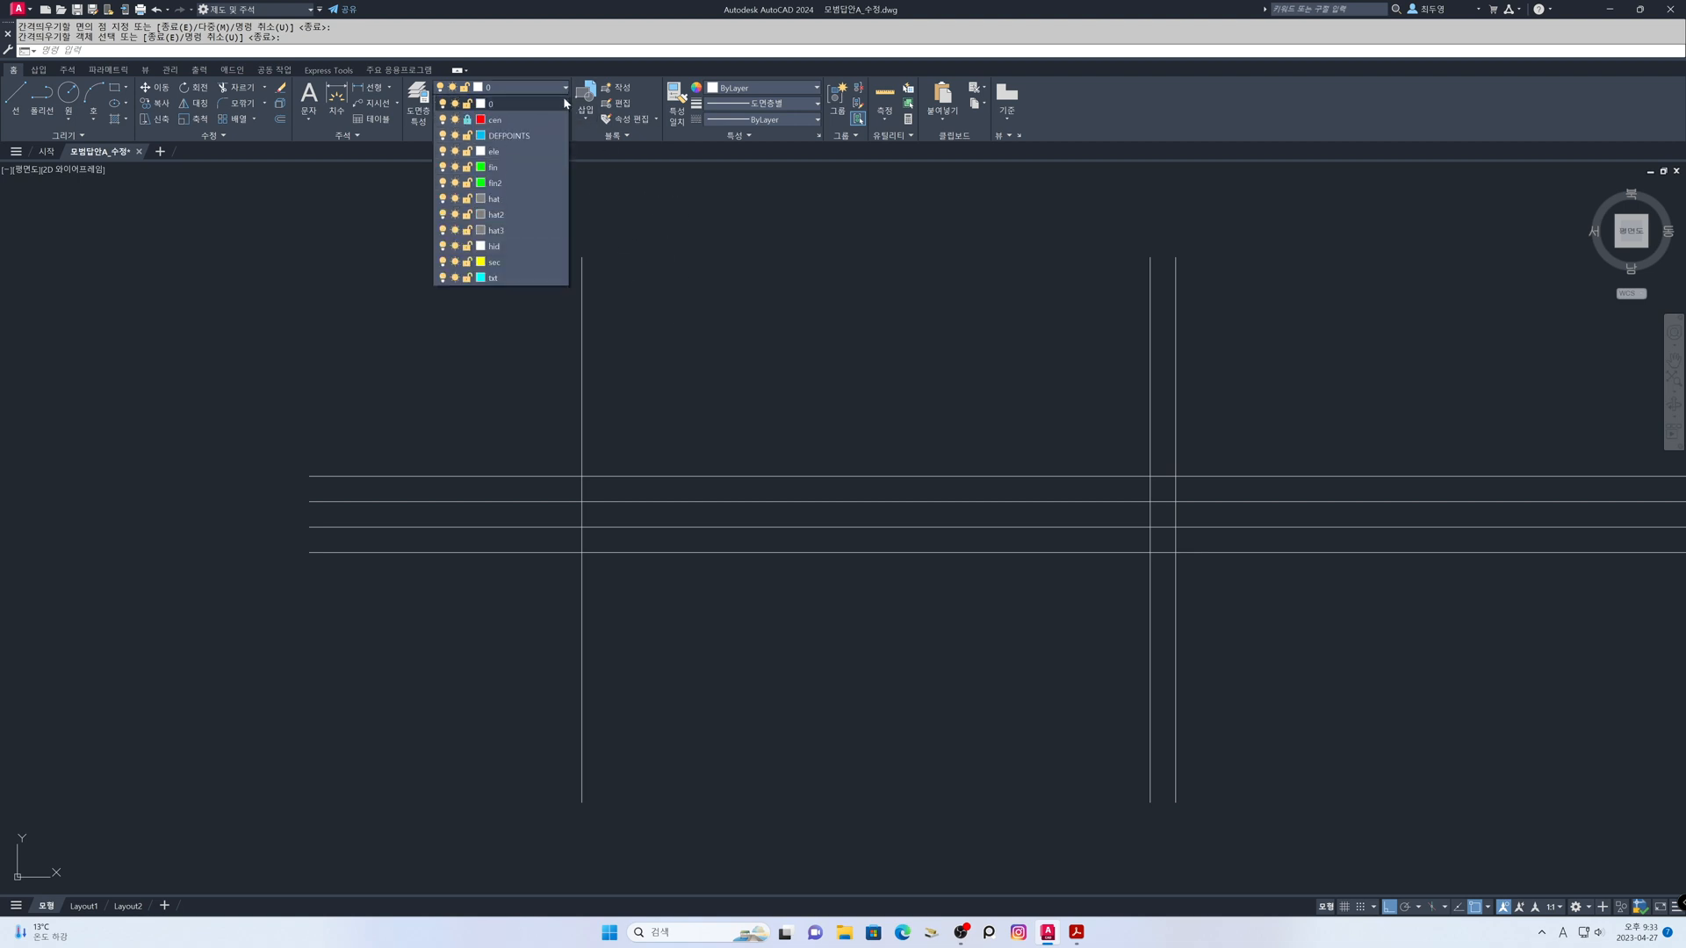
pyautogui.click(550, 165)
pyautogui.write('l')
pyautogui.press('Return')
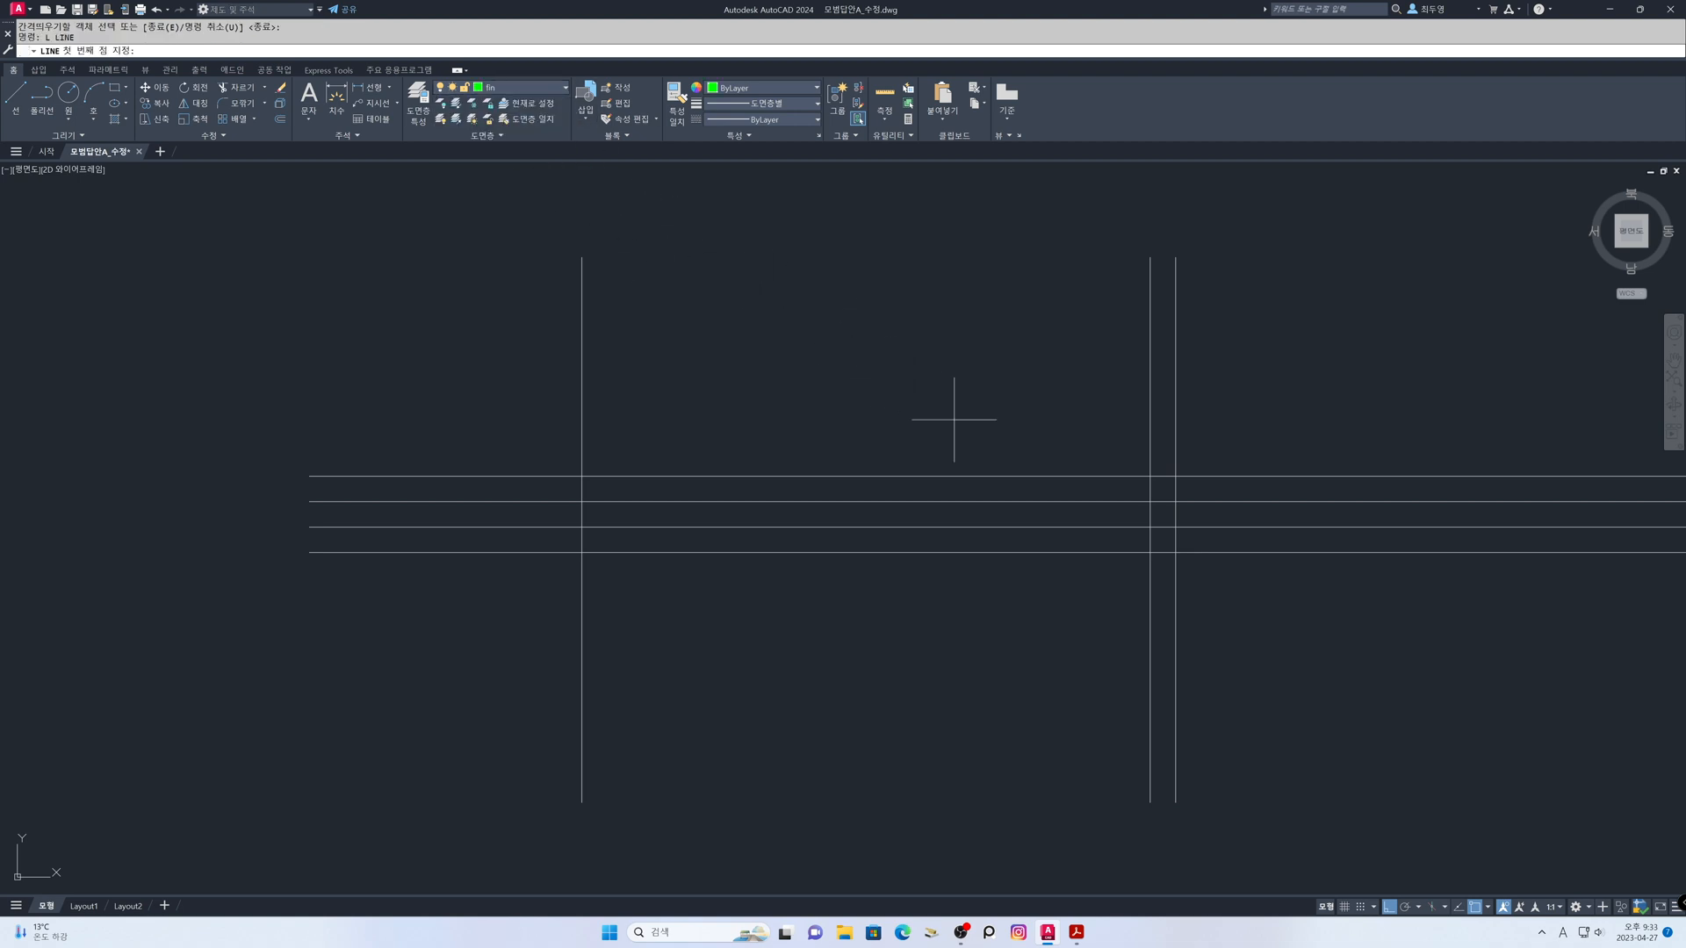
pyautogui.click(1175, 527)
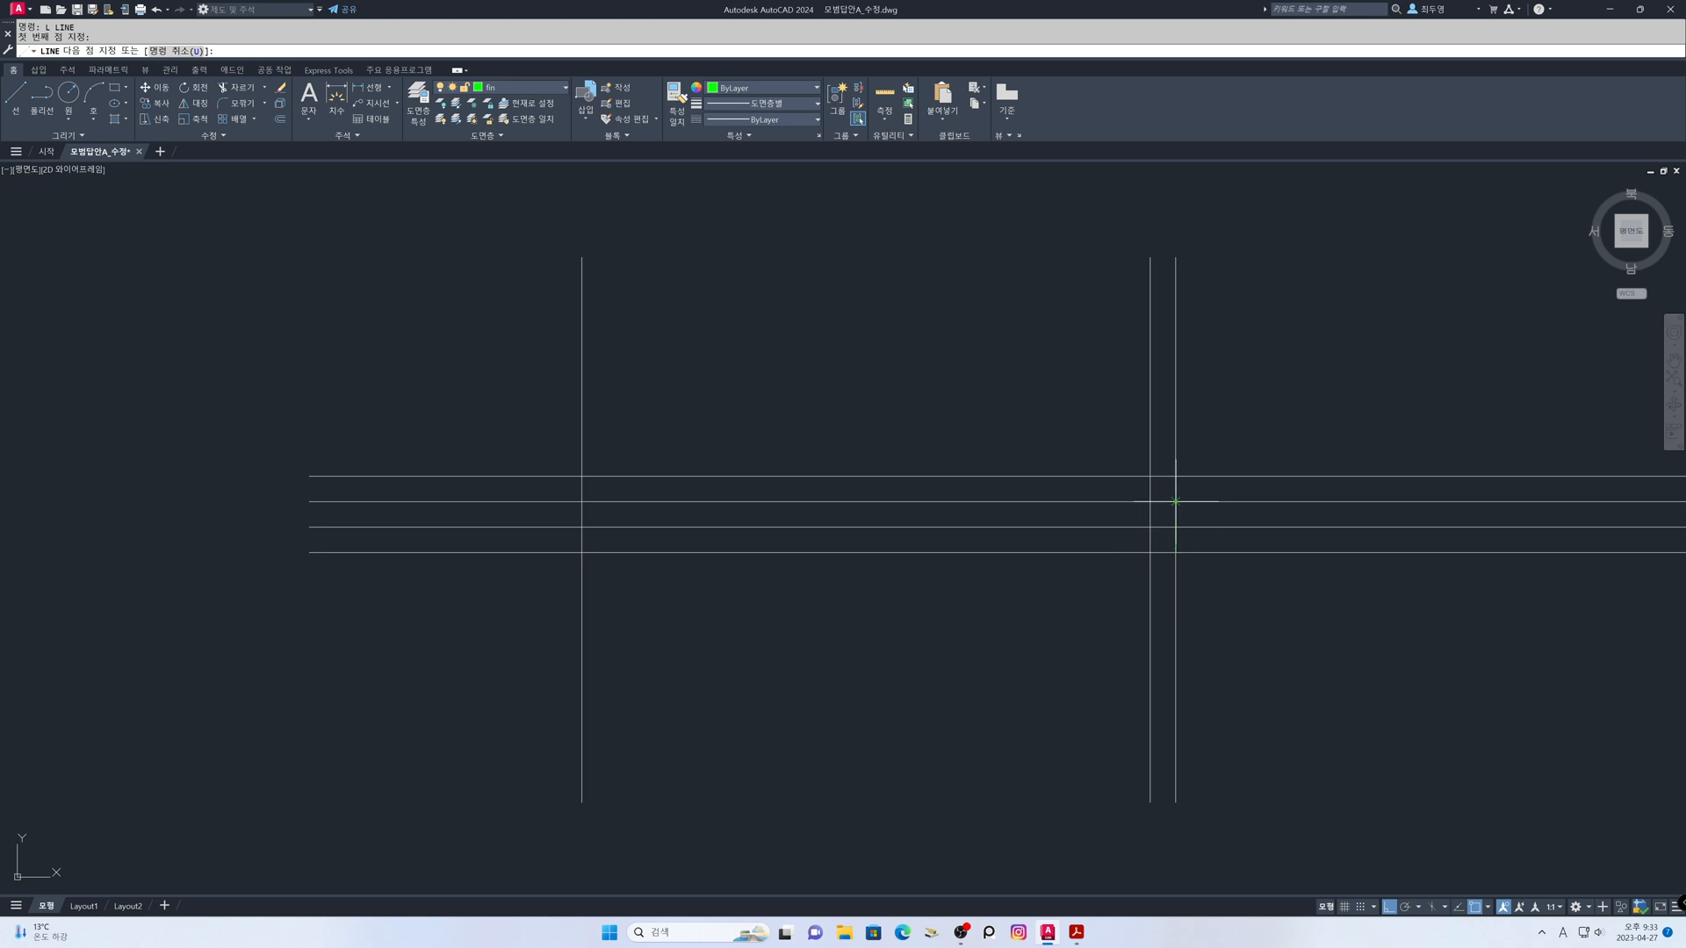
pyautogui.click(1175, 501)
pyautogui.press('F8')
pyautogui.click(582, 476)
pyautogui.click(582, 502)
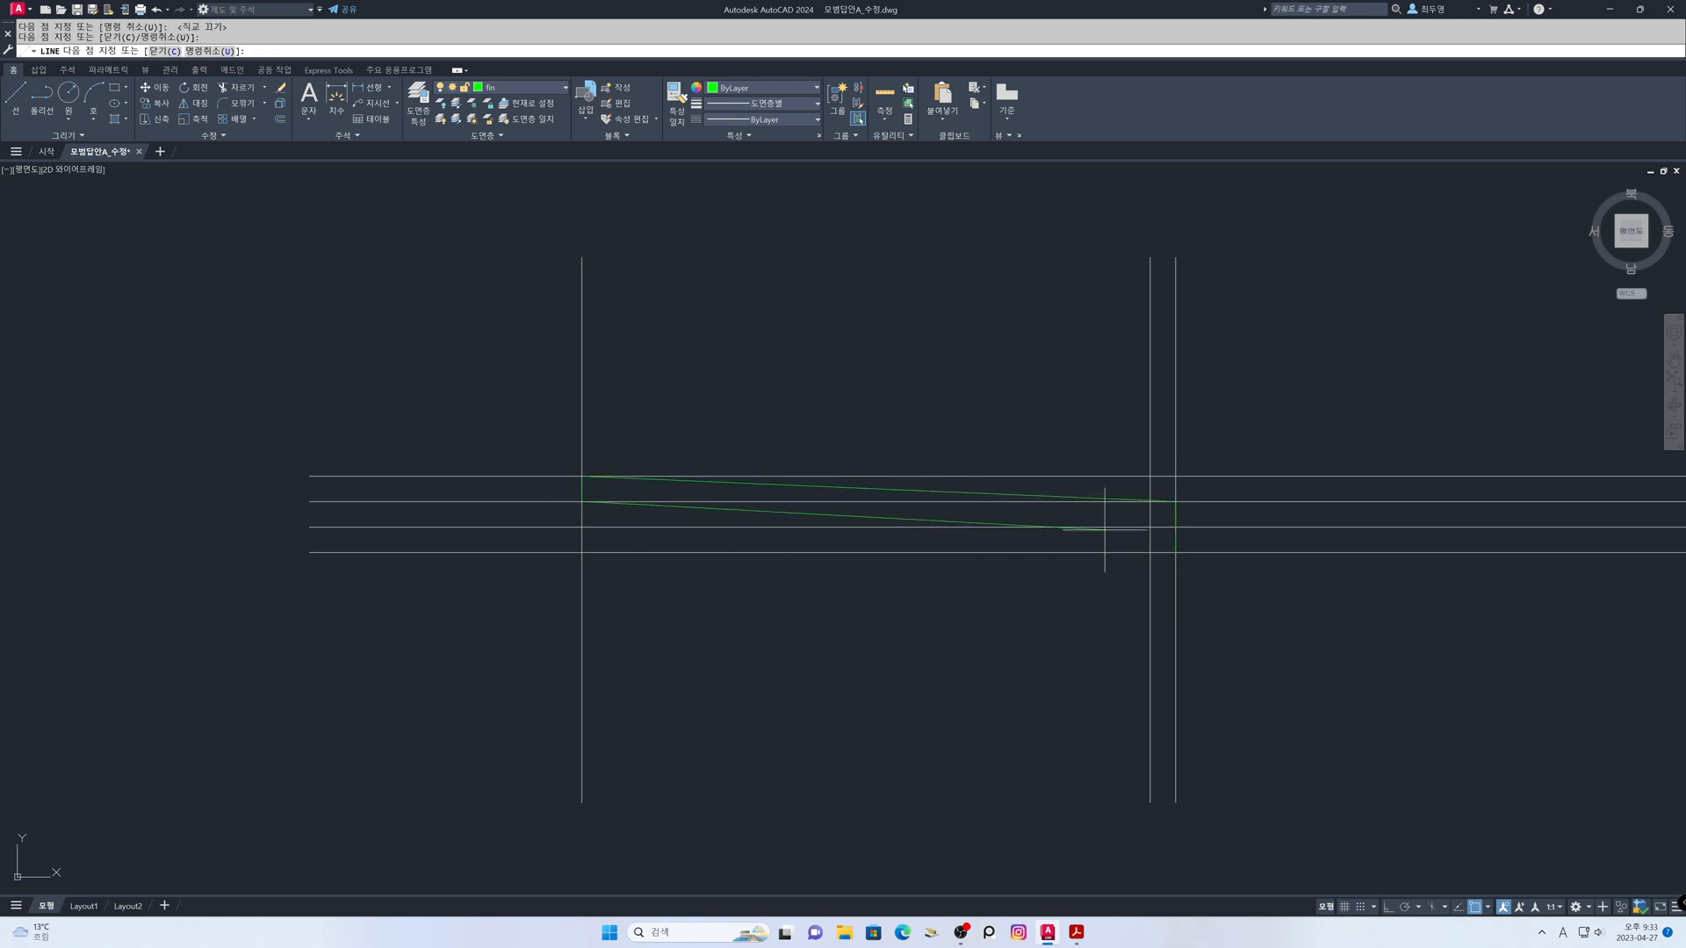
pyautogui.click(1175, 552)
pyautogui.press('Return')
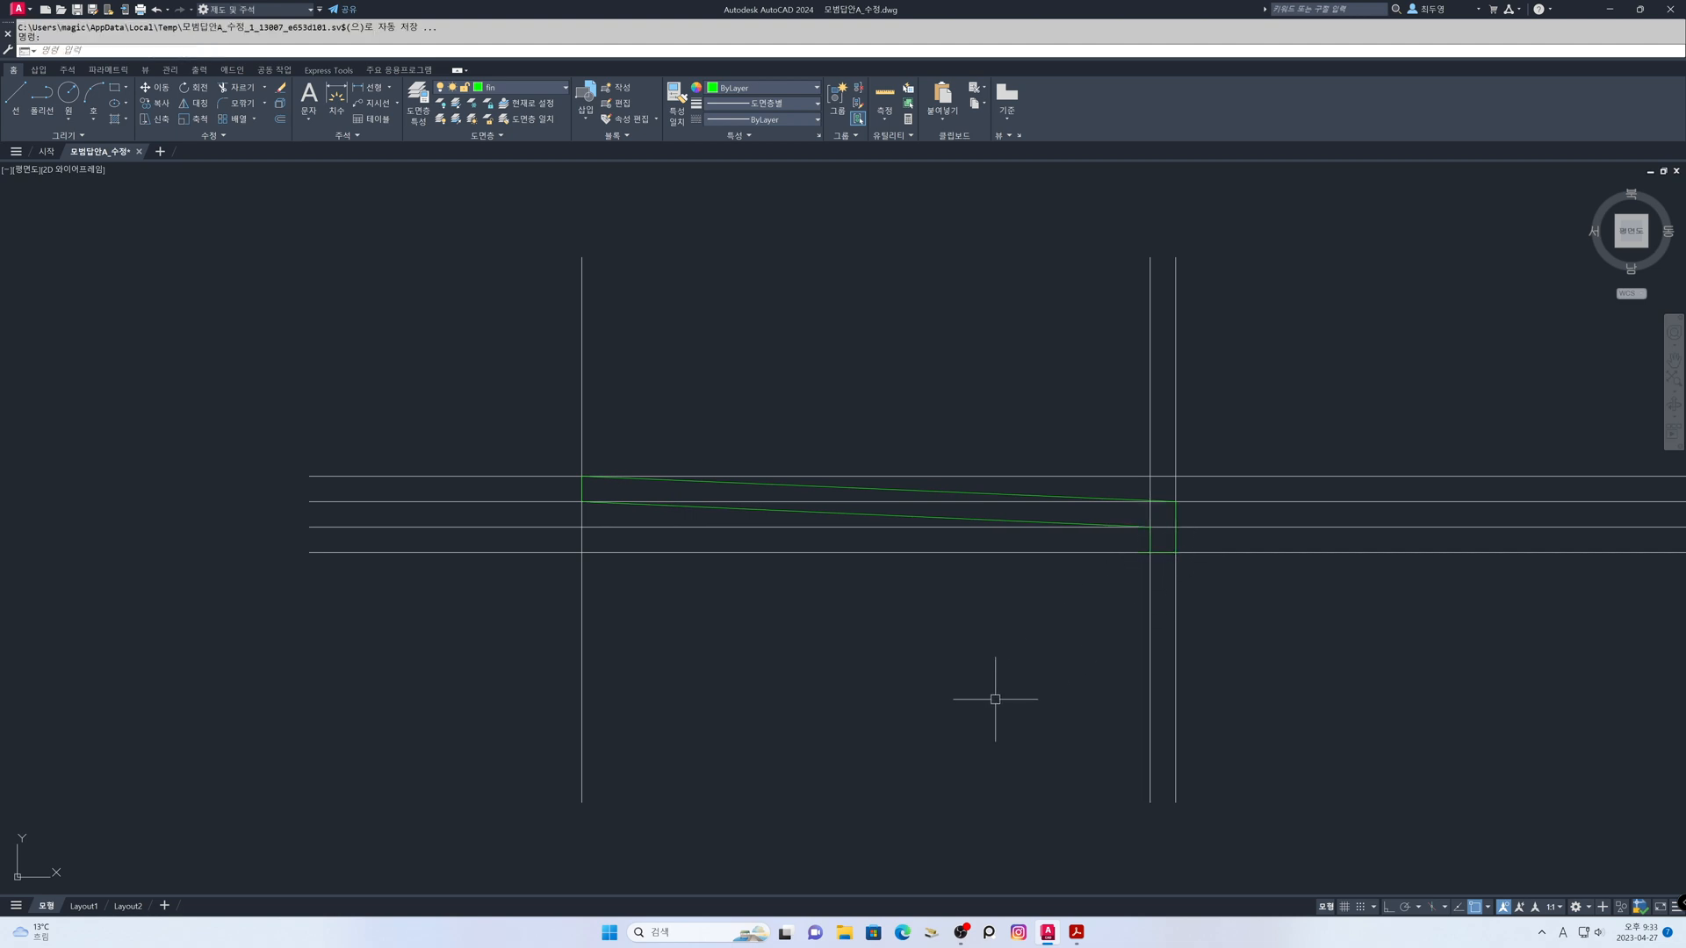
# Erase all horizontal and vertical guide lines around the tile outline
pyautogui.press('Return')
pyautogui.click(1260, 726)
pyautogui.click(500, 648)
pyautogui.click(500, 650)
pyautogui.click(421, 434)
pyautogui.press('Return')
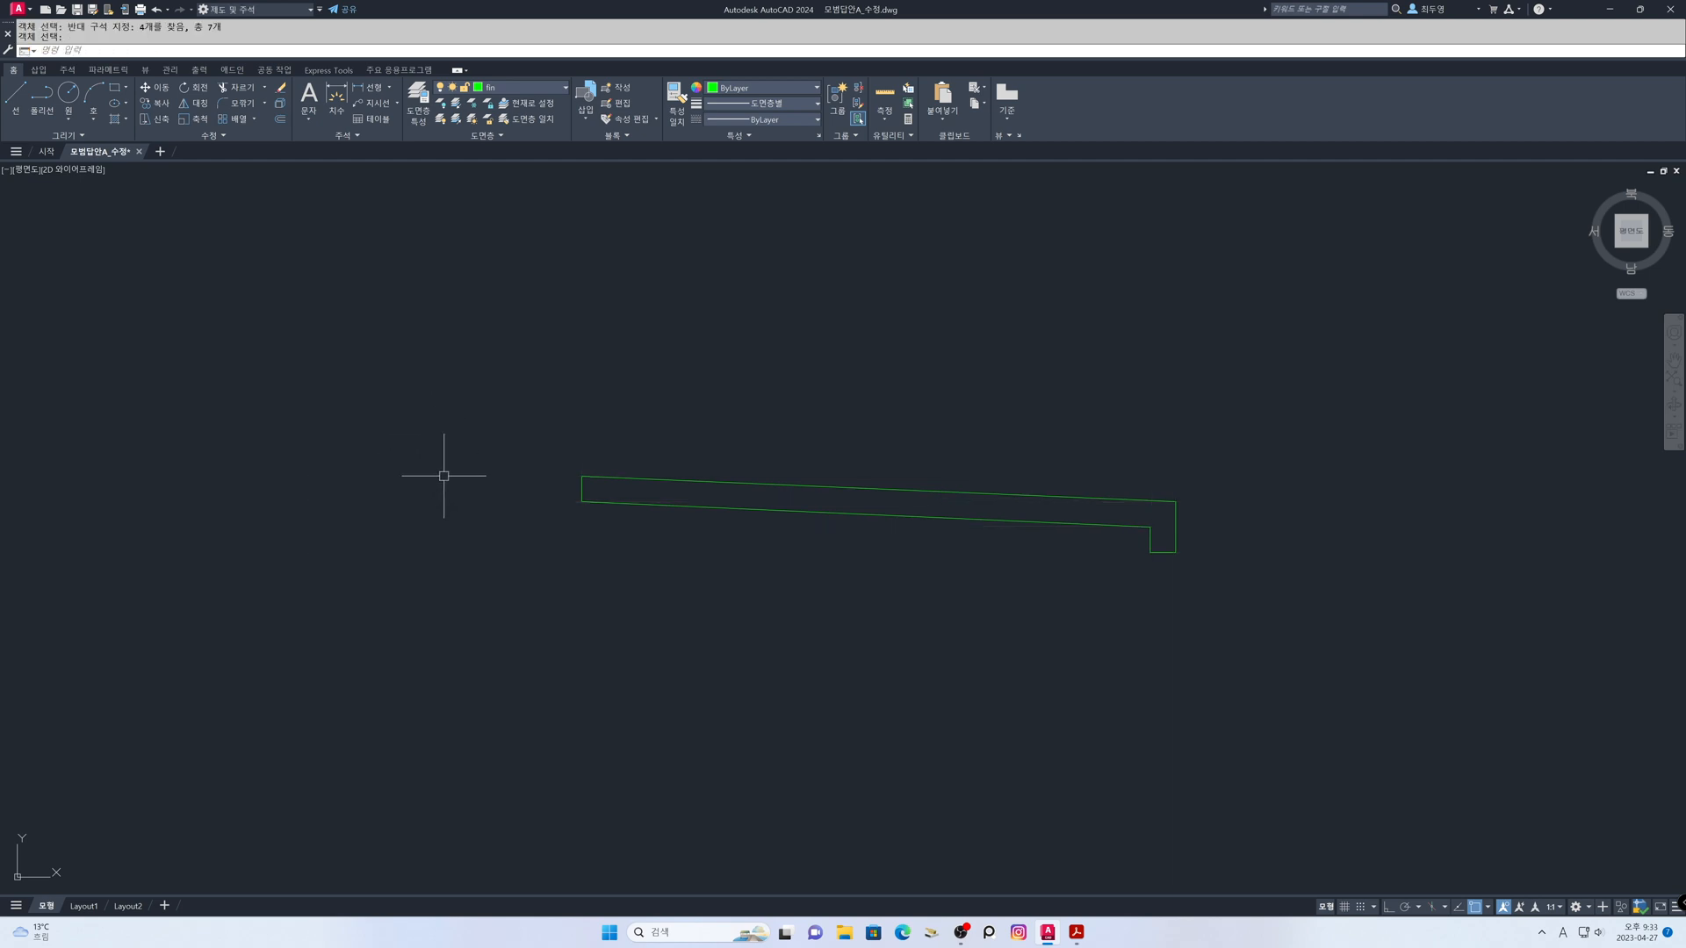
# Move the roof tile by its hooked lower-right corner onto the upper corner of the left eave
pyautogui.scroll(-6, 853, 598)
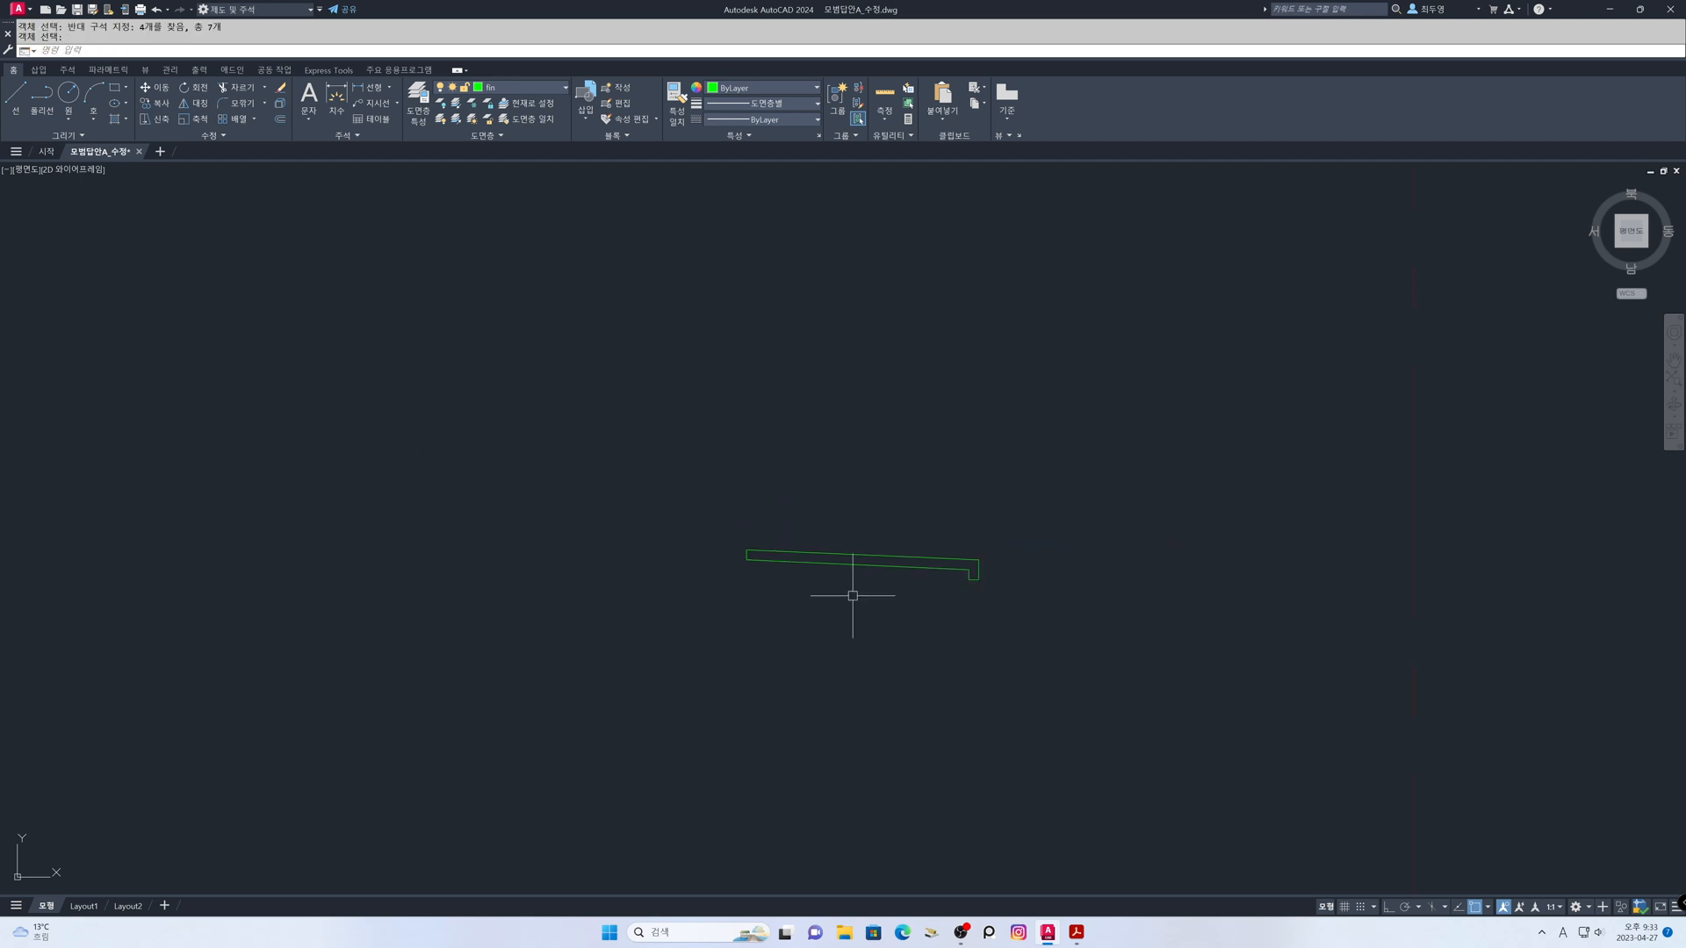
pyautogui.moveTo(1022, 640); pyautogui.dragTo(800, 404, button='middle')
pyautogui.scroll(-3, 831, 452)
pyautogui.moveTo(847, 470); pyautogui.dragTo(783, 440, button='middle')
pyautogui.write('m')
pyautogui.press('Return')
pyautogui.click(574, 310)
pyautogui.click(716, 375)
pyautogui.press('Return')
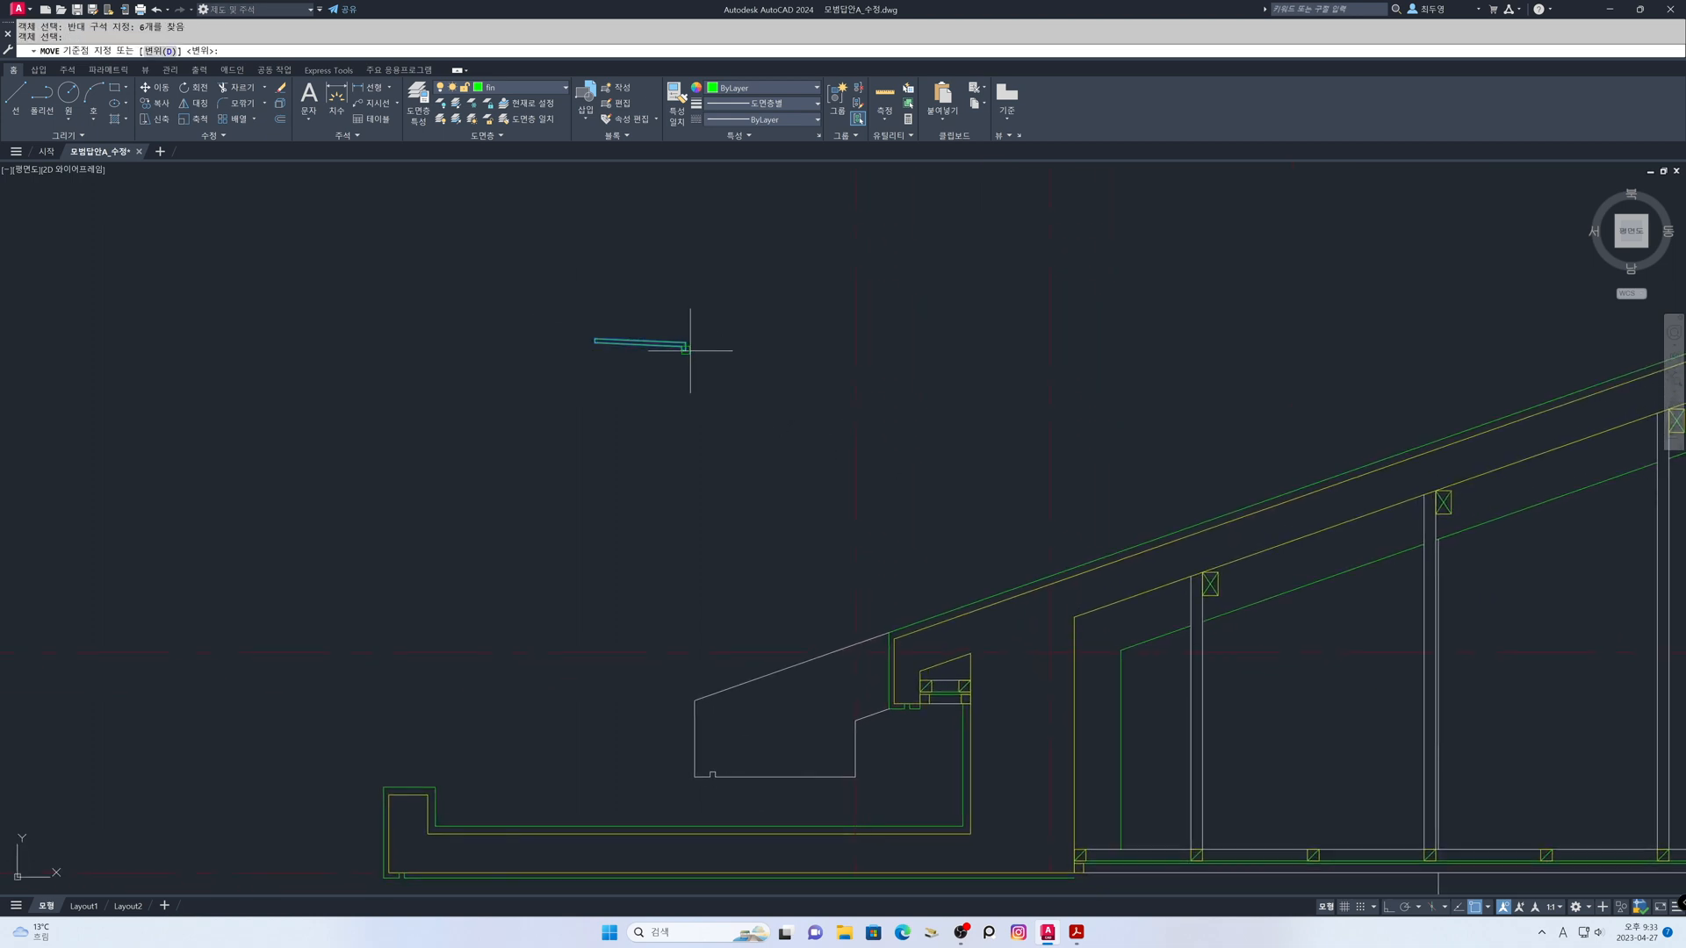
pyautogui.click(690, 350)
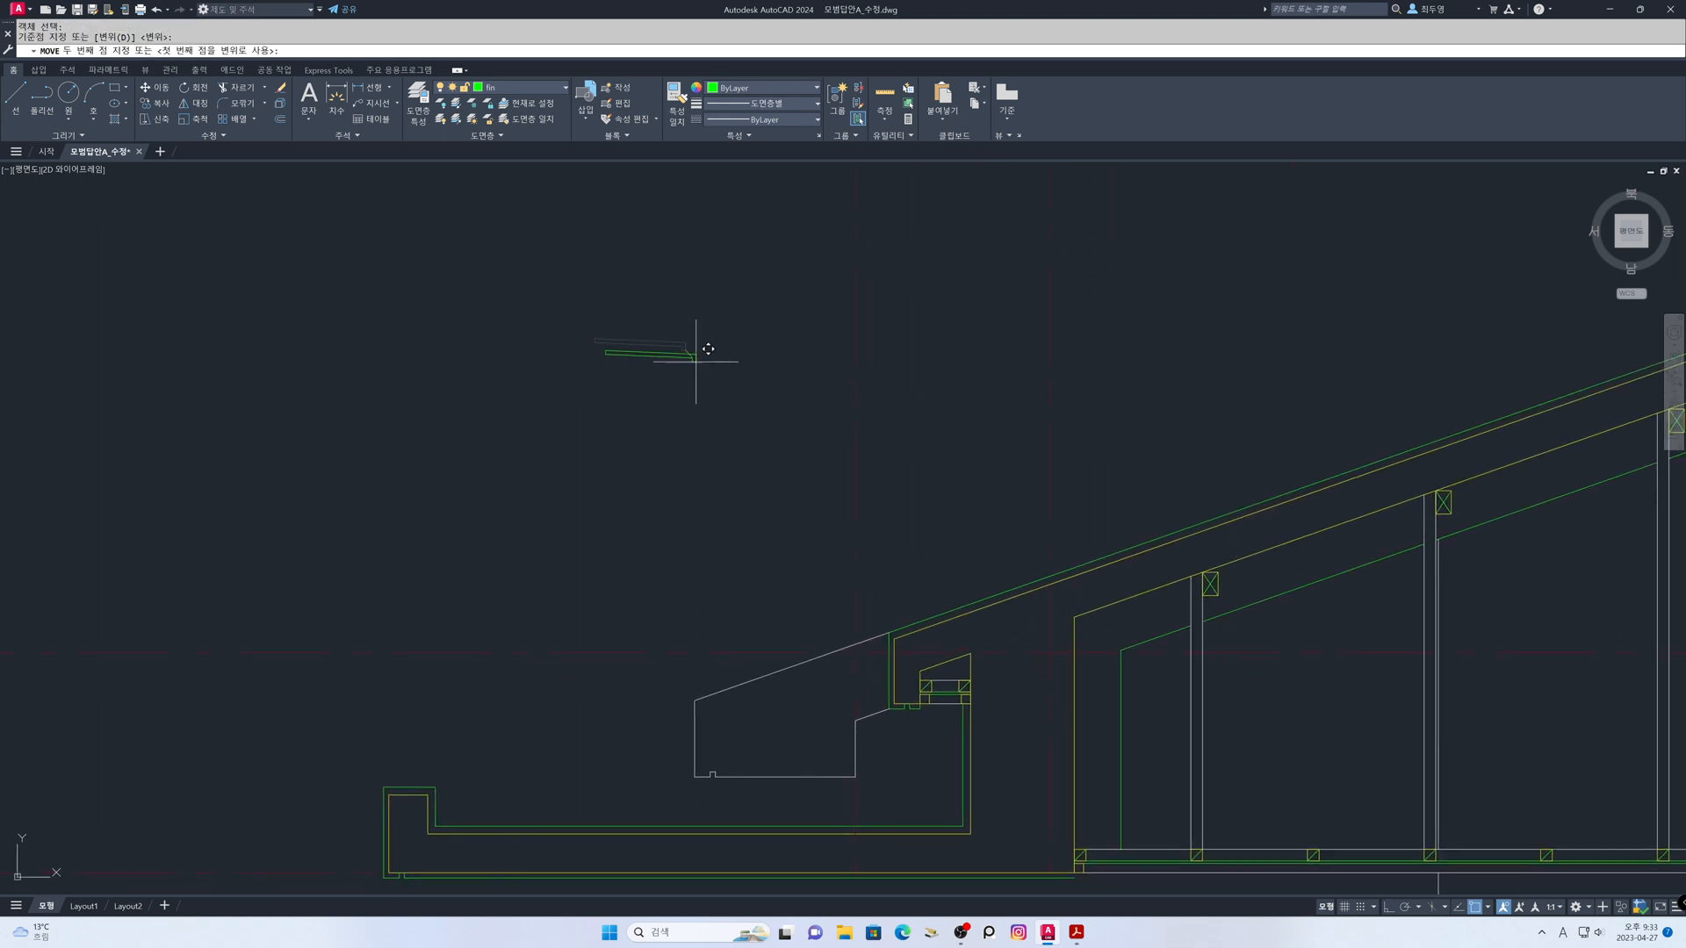
pyautogui.click(889, 631)
# Rotate the roof tile about its corner on the eave to align it with the roof slope
pyautogui.moveTo(1009, 640); pyautogui.dragTo(850, 560, button='middle')
pyautogui.scroll(2, 850, 560)
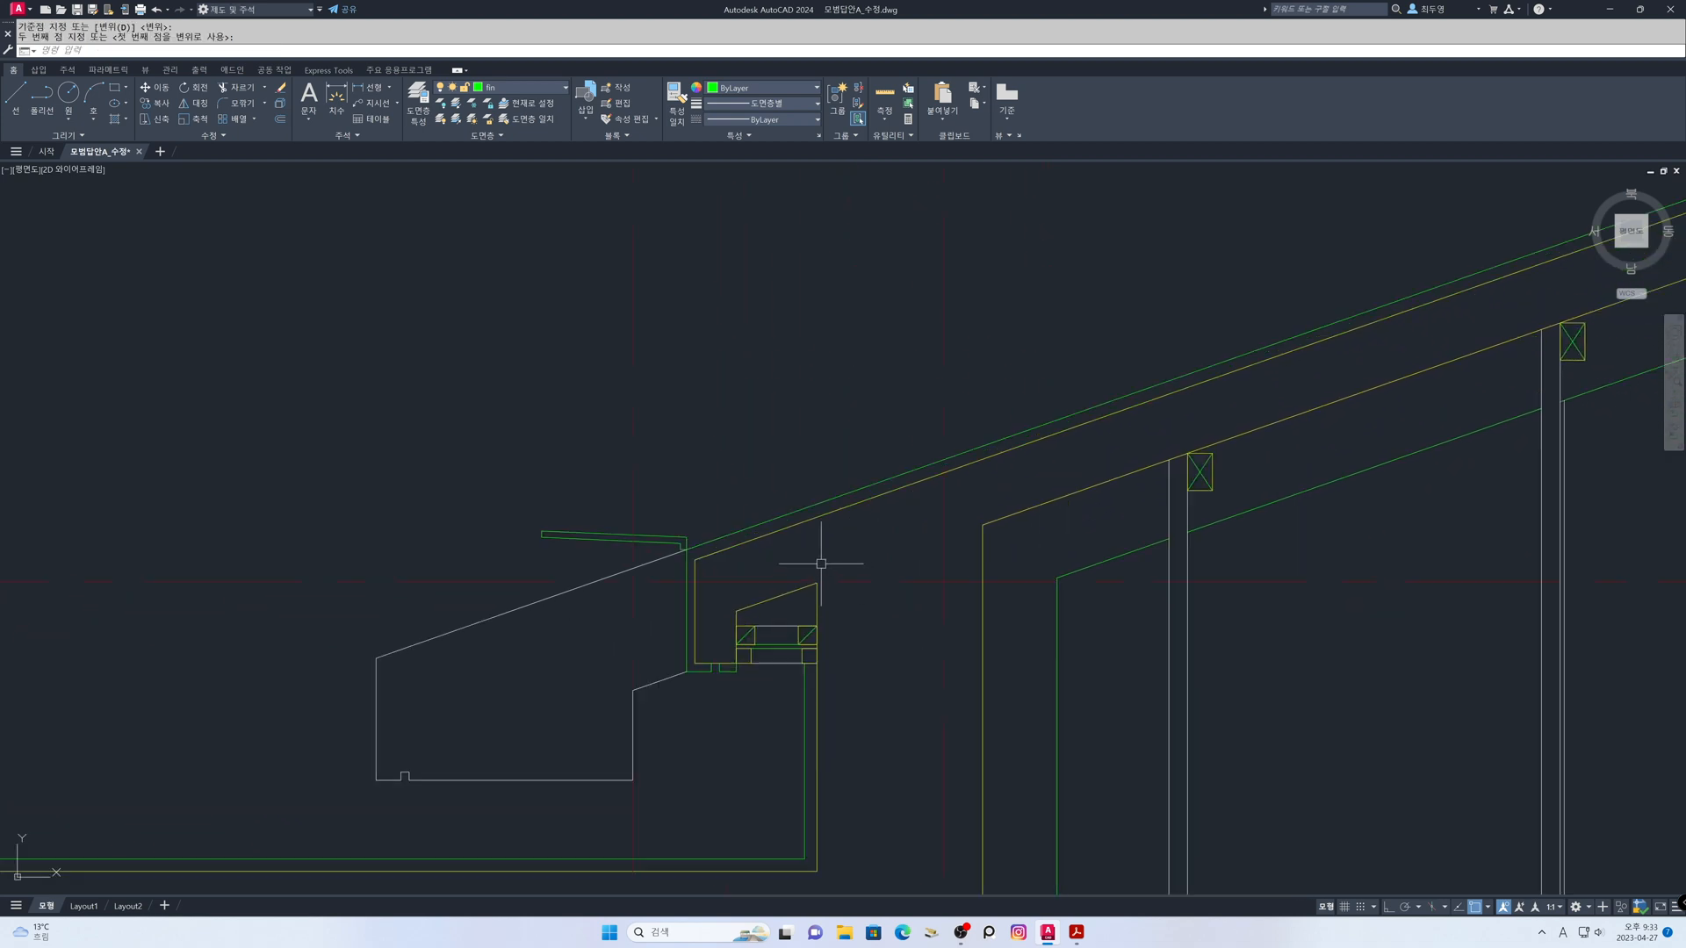
pyautogui.write('o')
pyautogui.press('Return')
pyautogui.click(512, 471)
pyautogui.click(721, 586)
pyautogui.press('Return')
pyautogui.click(685, 545)
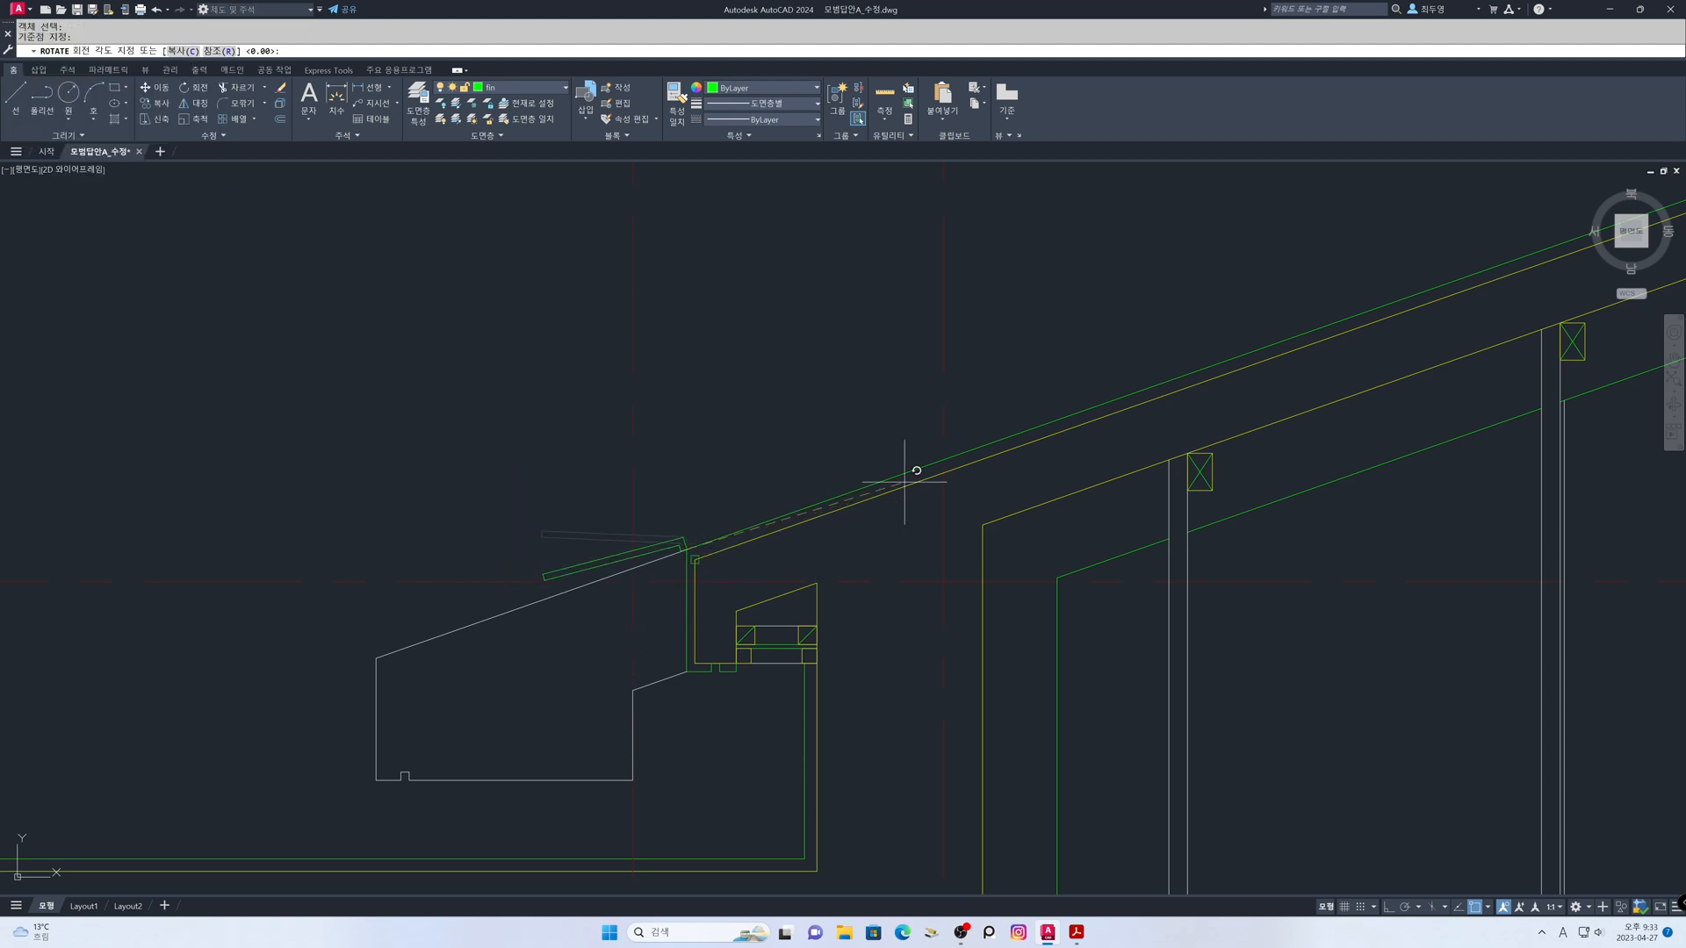
pyautogui.click(943, 458)
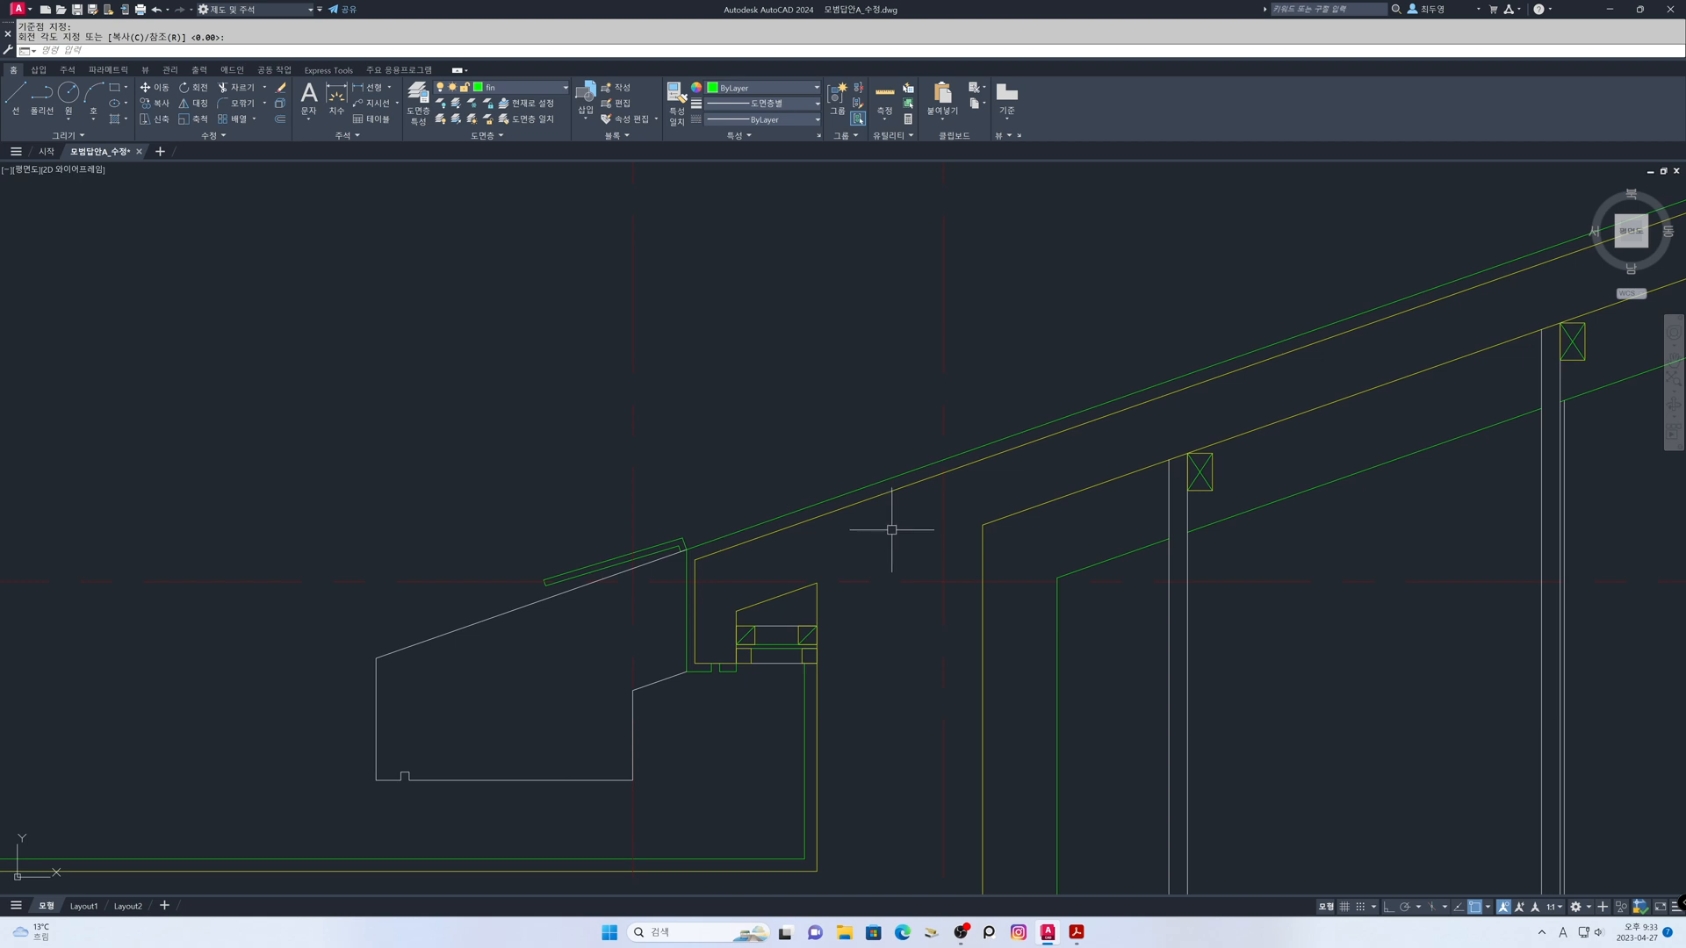
# Create a non-associative path array of the tile along the left roof slope line with an item spacing of 320
pyautogui.write('ar')
pyautogui.press('Return')
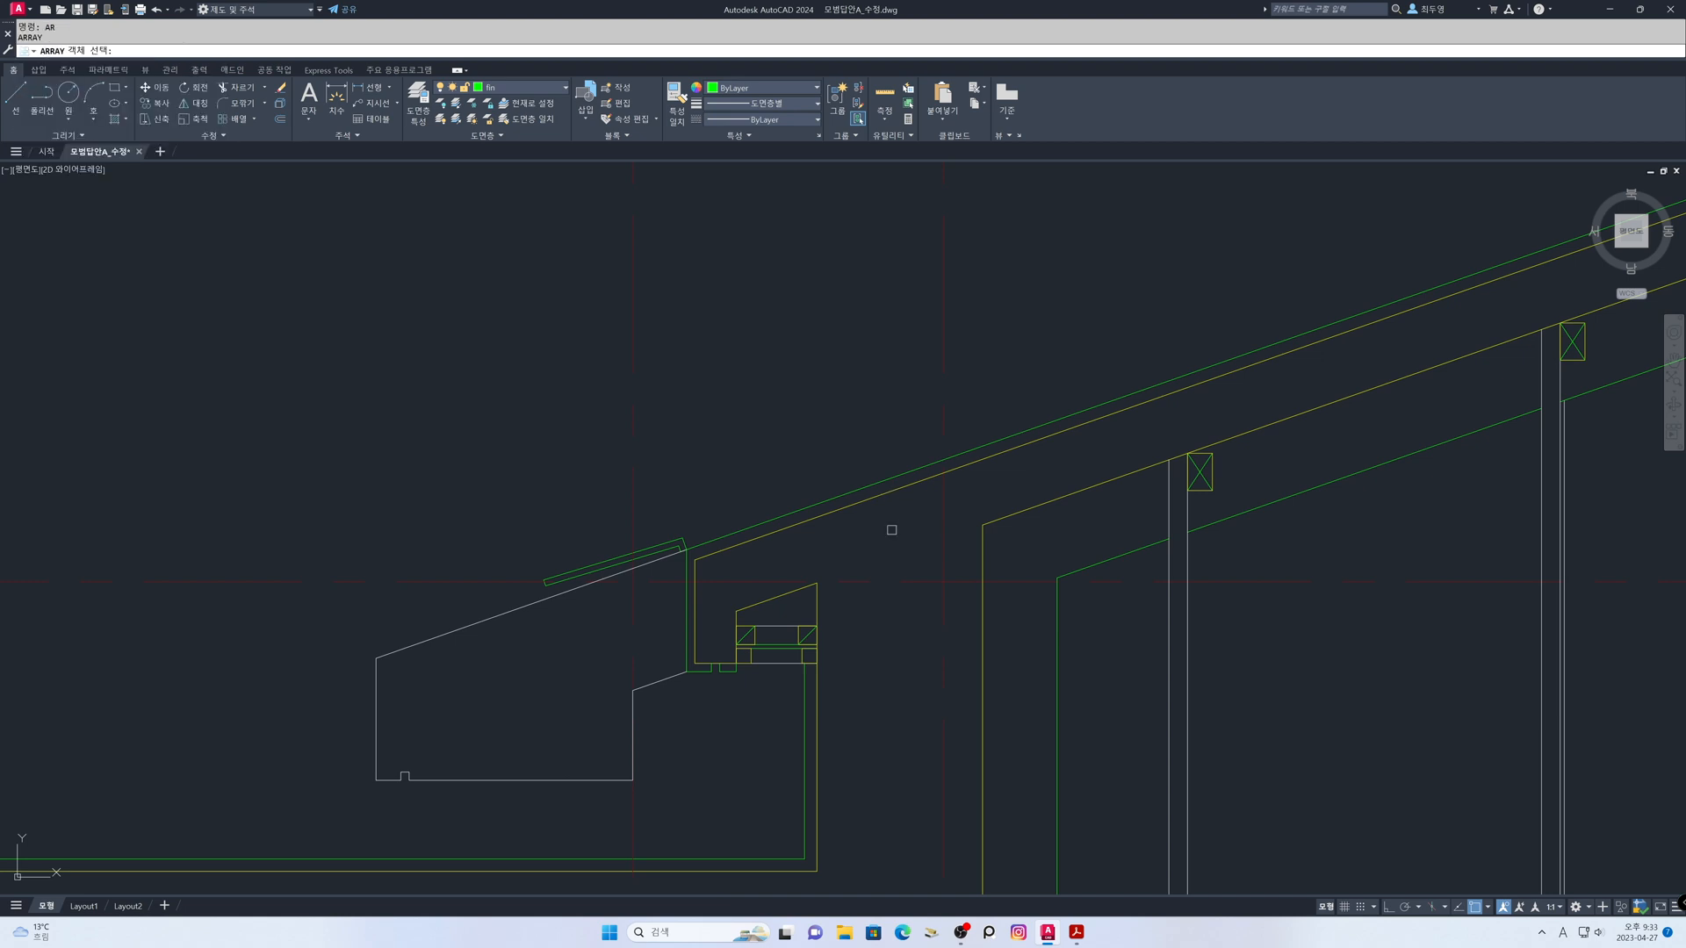
pyautogui.moveTo(486, 455); pyautogui.dragTo(712, 608)
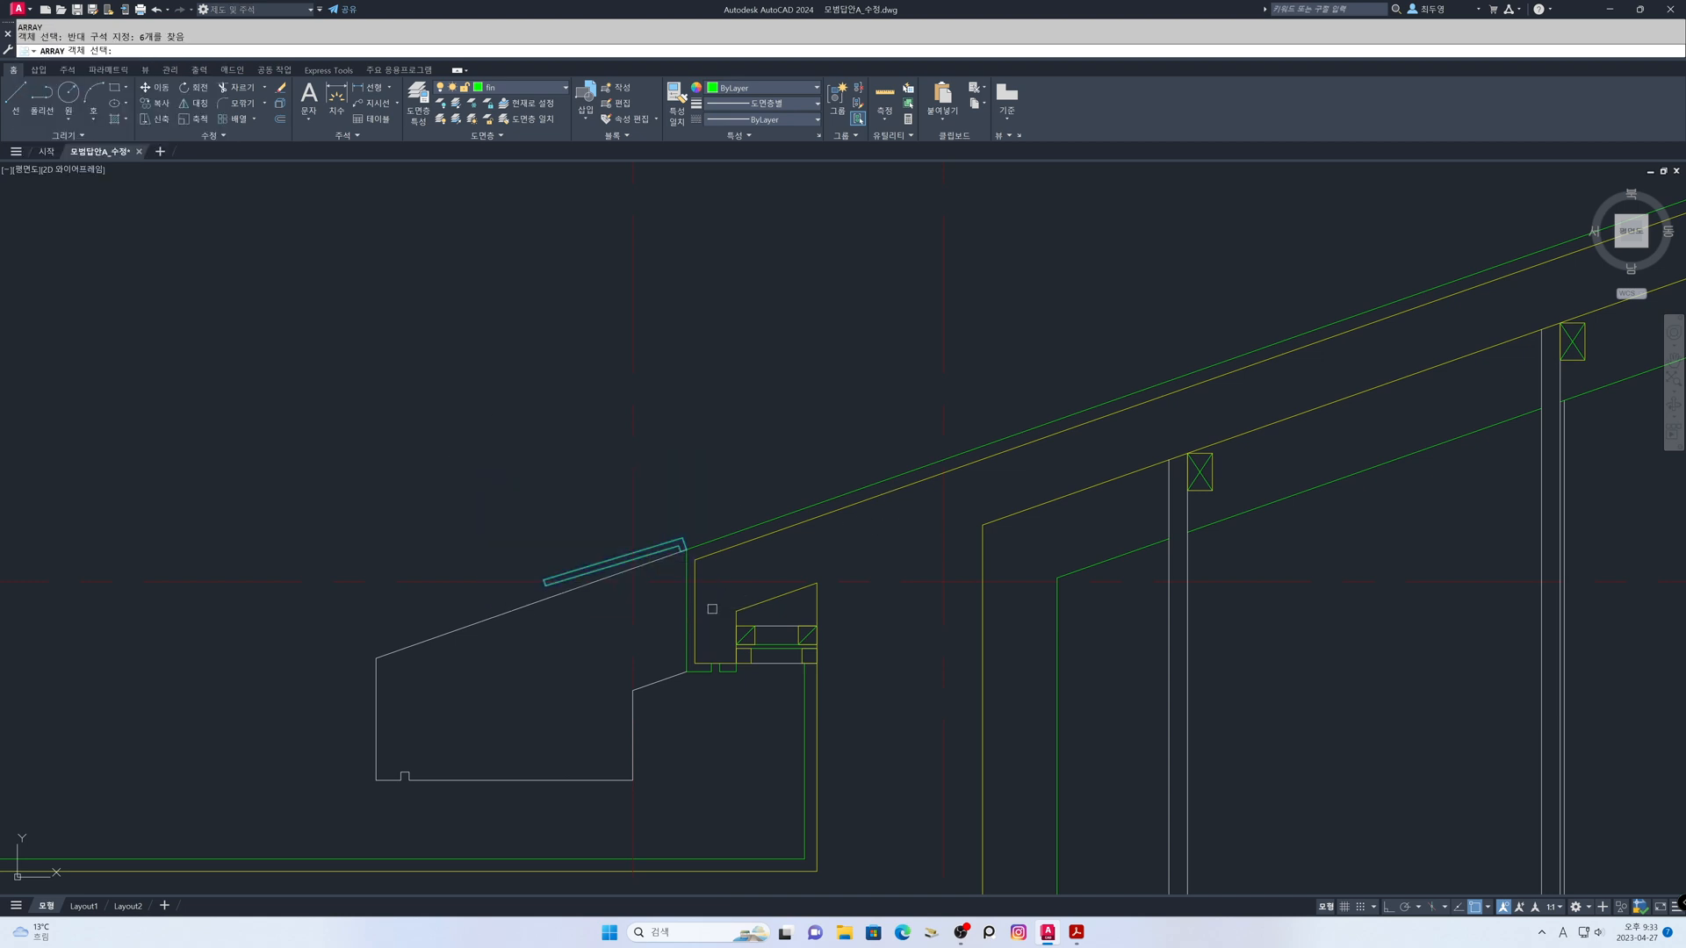
pyautogui.press('Return')
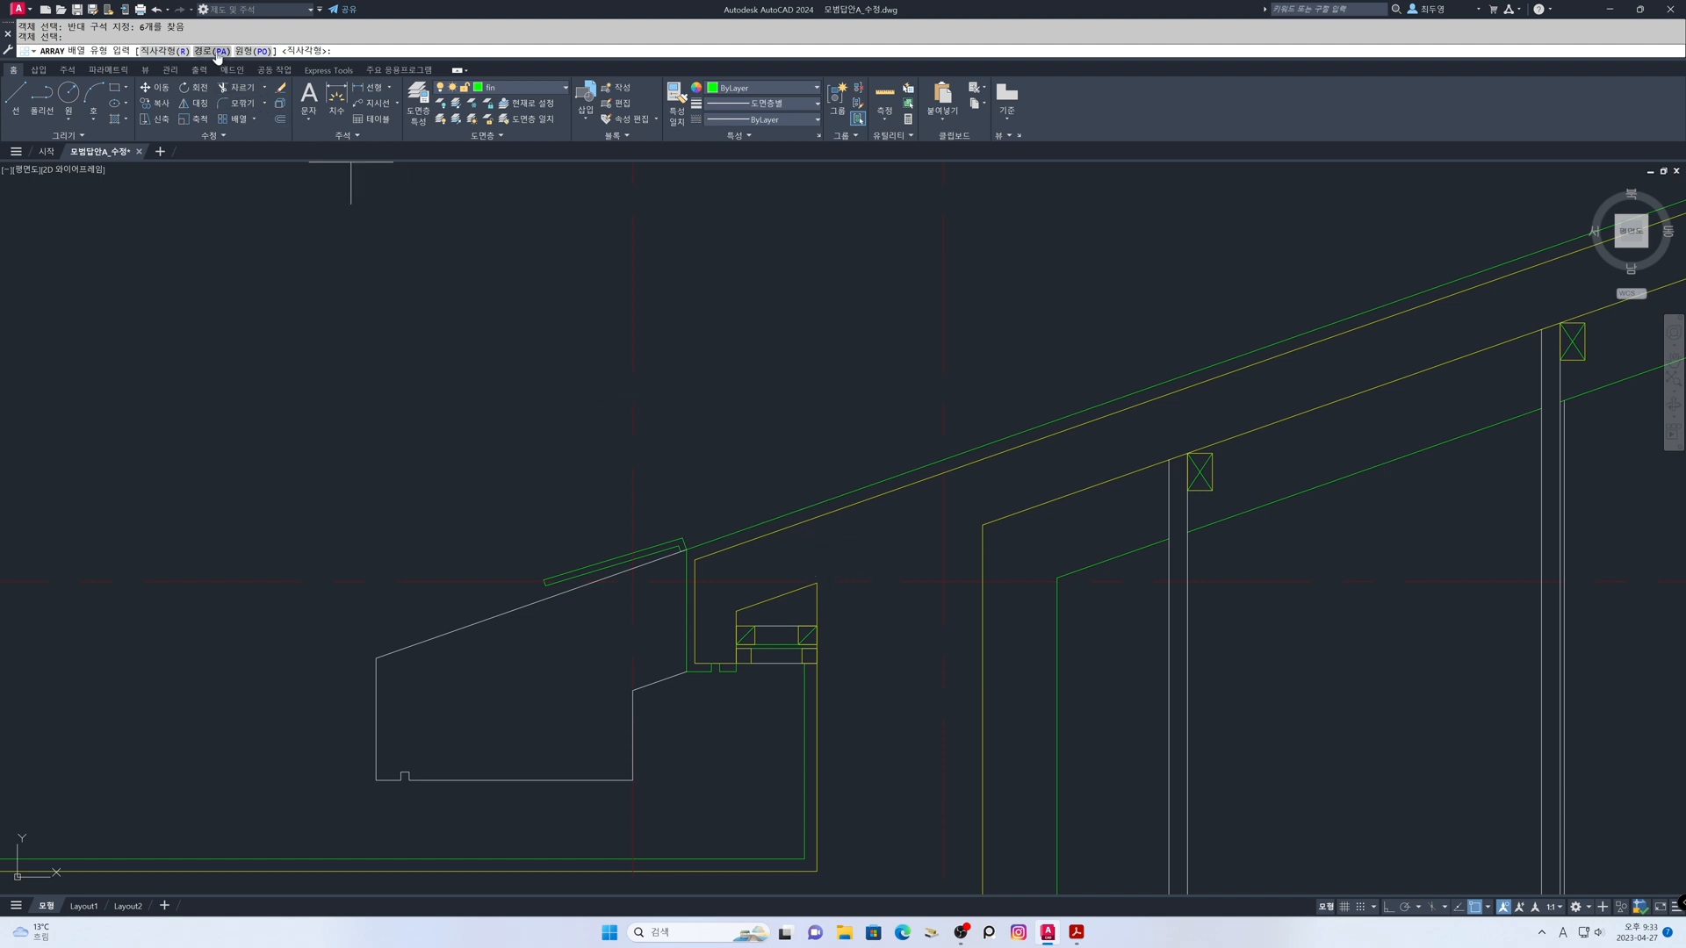
pyautogui.write('pa')
pyautogui.press('Return')
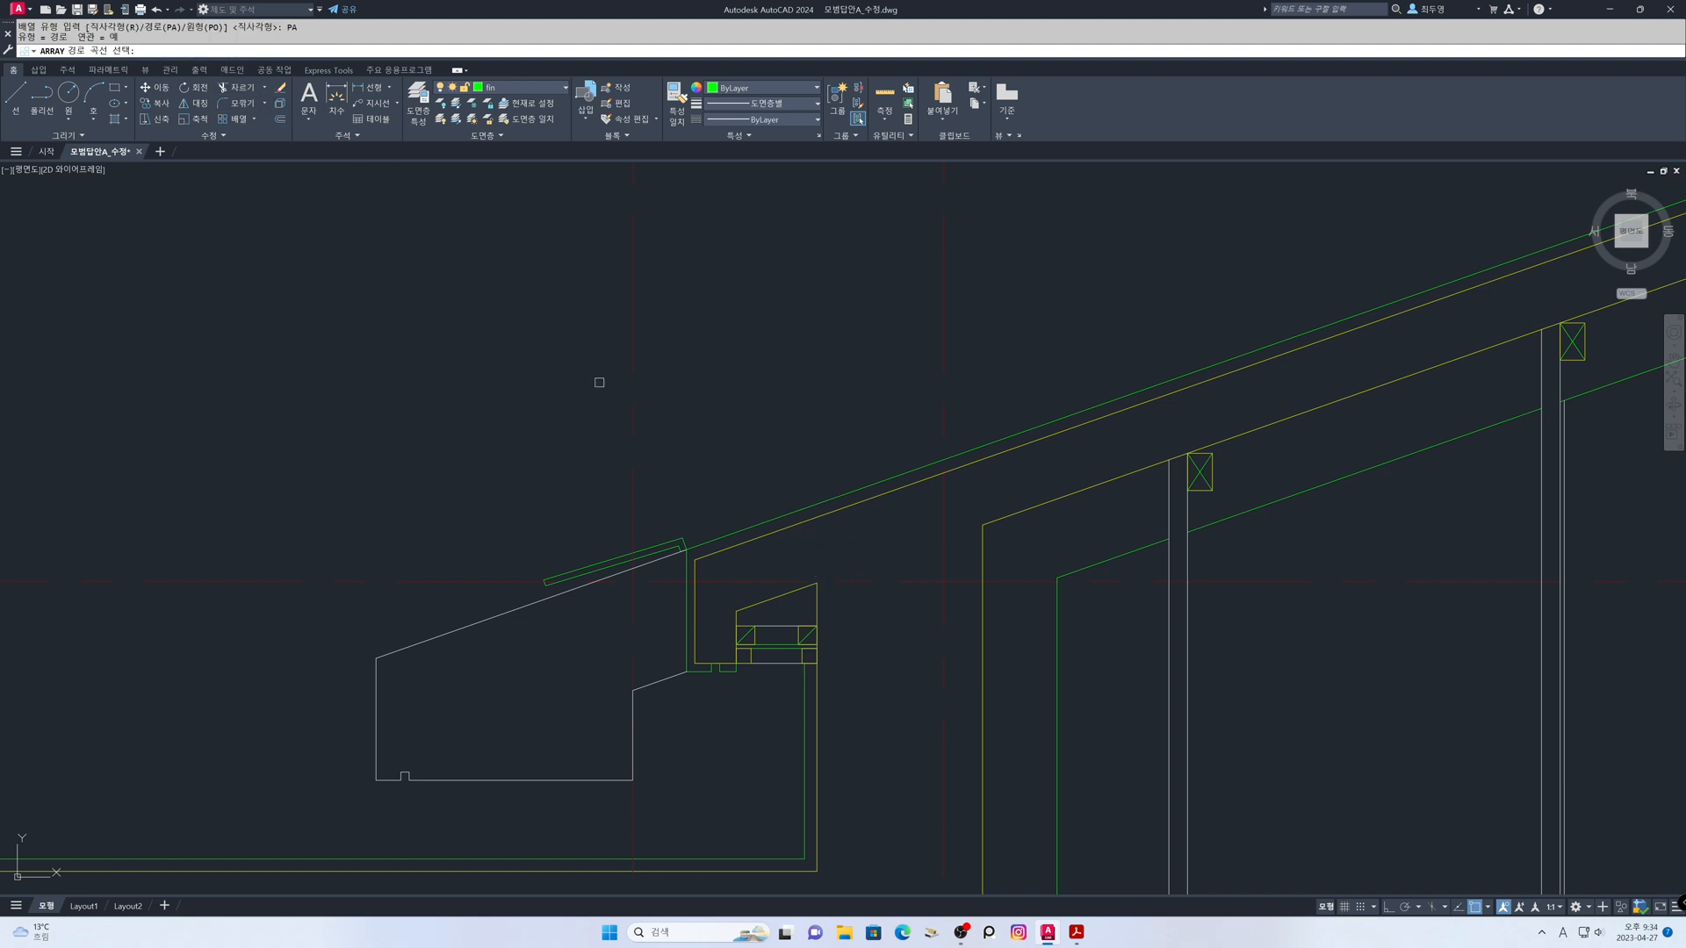
pyautogui.click(711, 534)
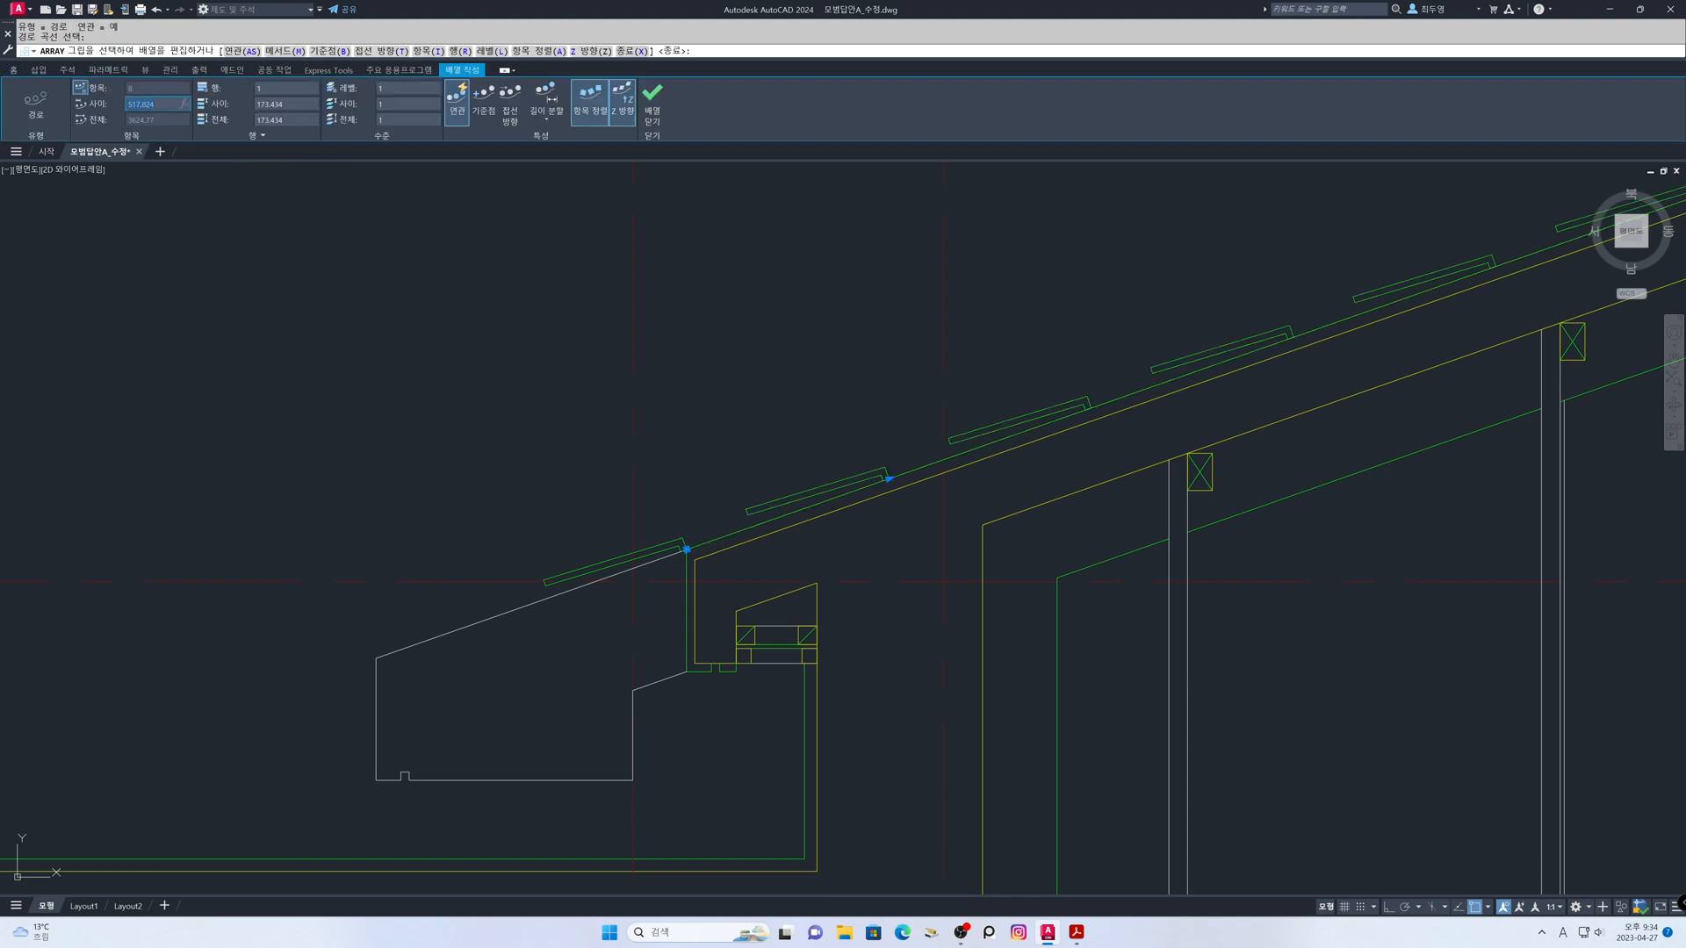
pyautogui.press('Return')
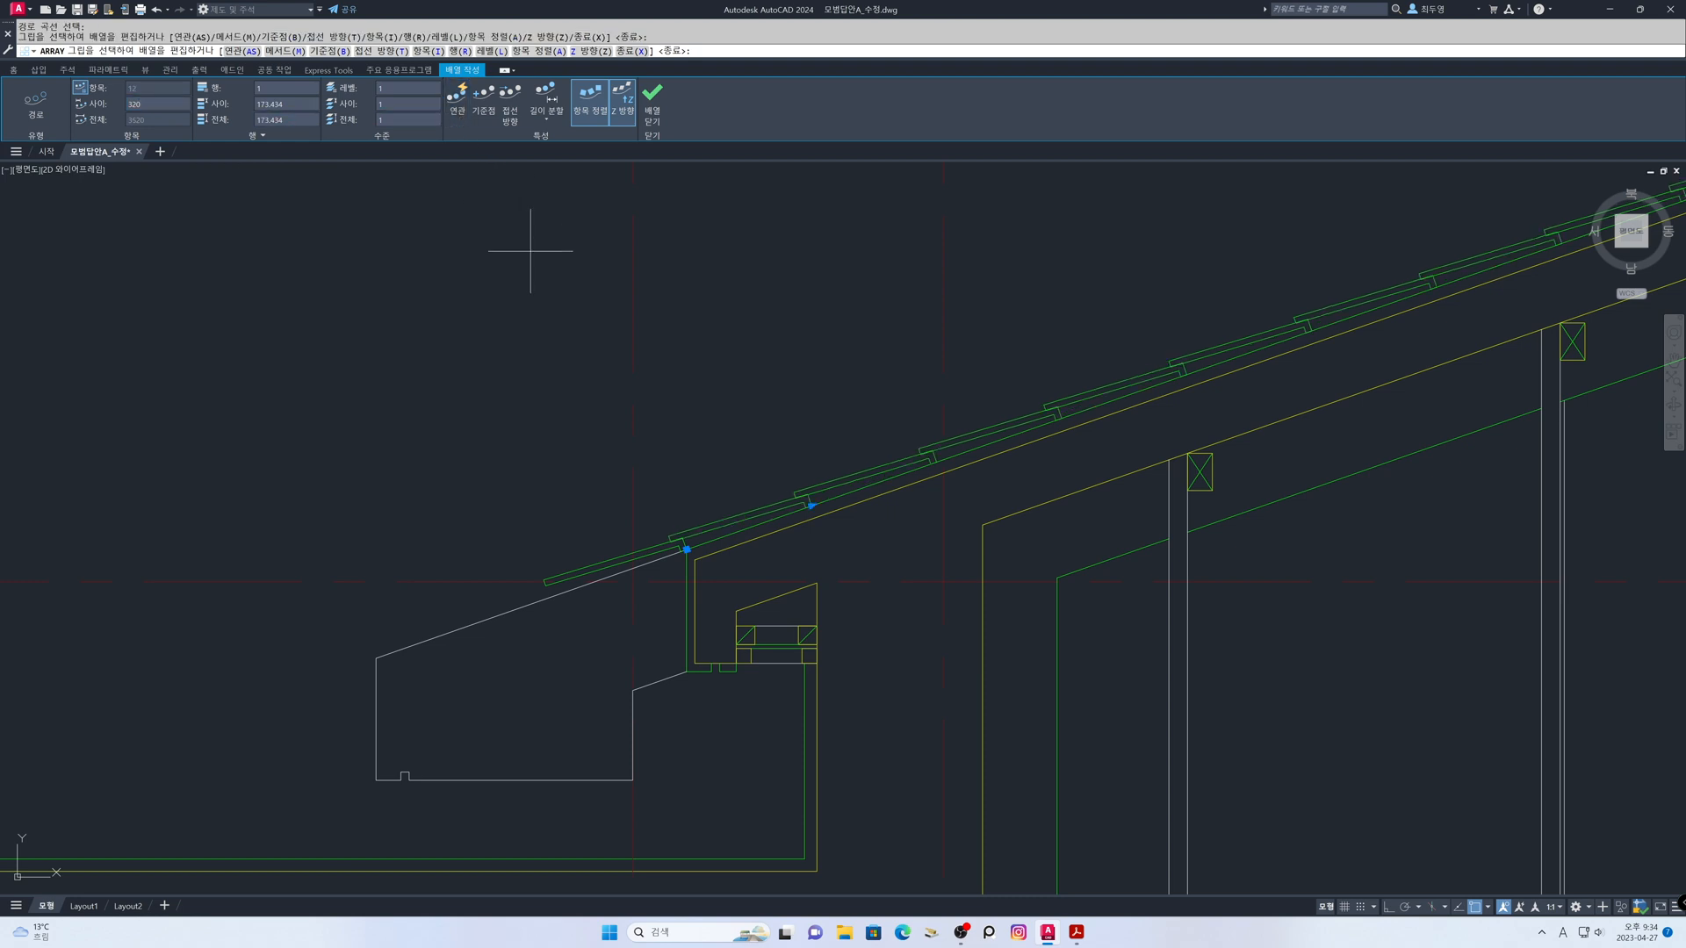
pyautogui.press('Return')
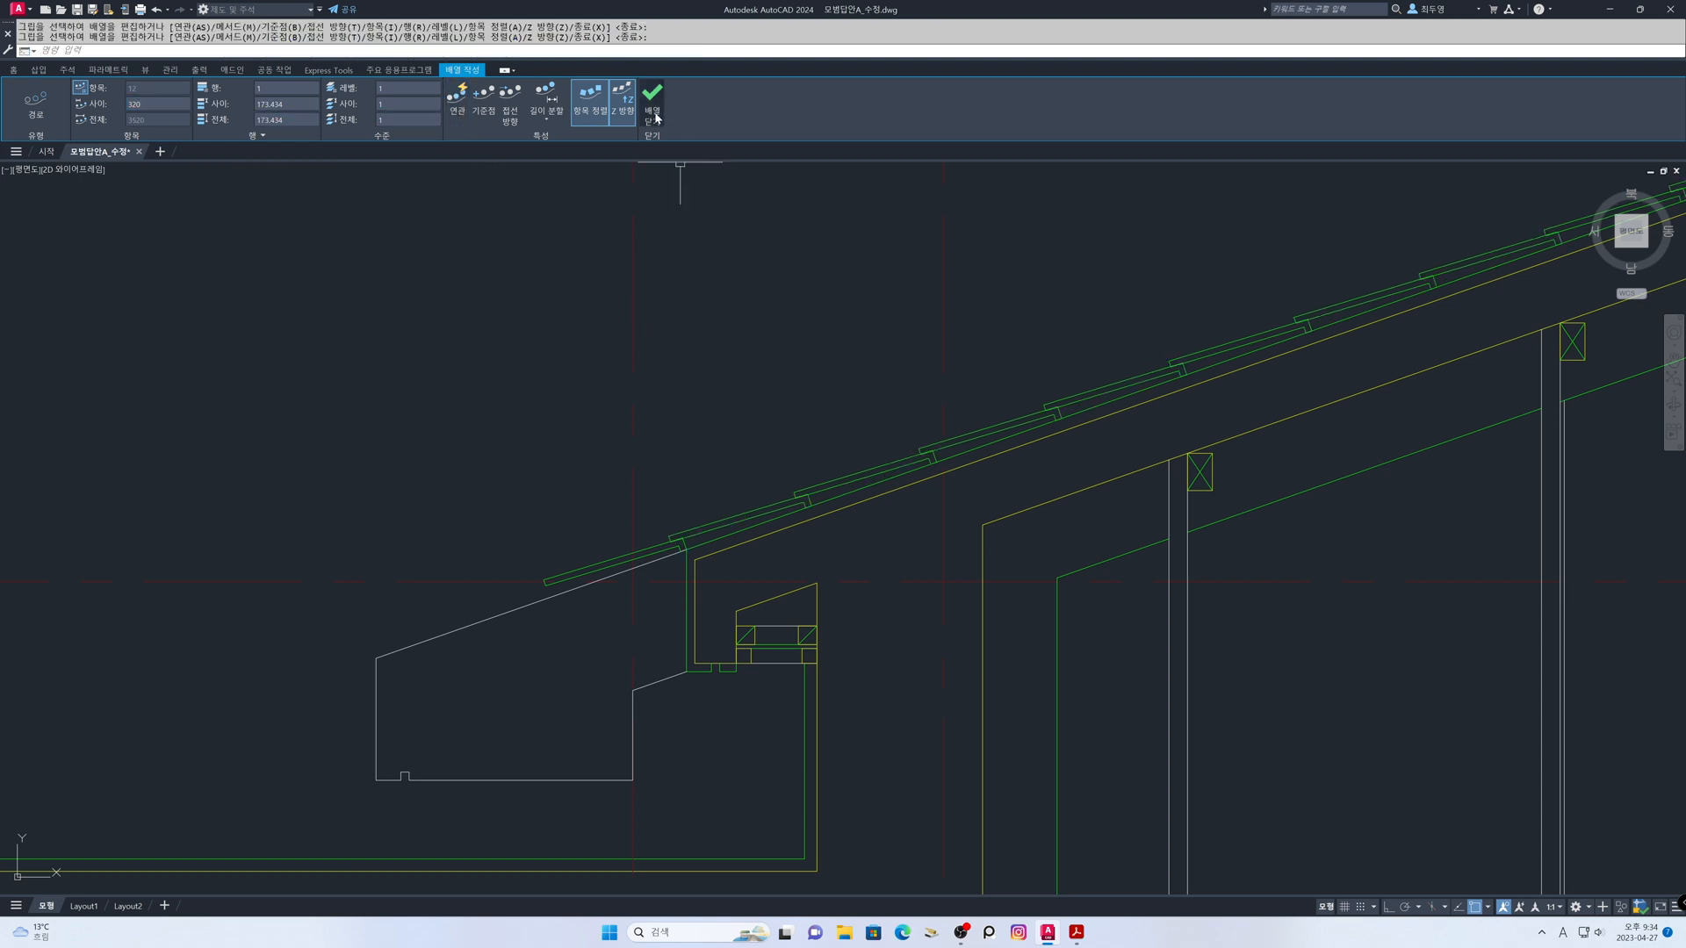
# Copy the uppermost tile one tile spacing further up the slope to reach the ridge, using matching tile corners
pyautogui.scroll(-2, 765, 354)
pyautogui.moveTo(790, 366)
pyautogui.mouseDown(button='middle')
pyautogui.moveTo(670, 470)
pyautogui.moveTo(551, 523)
pyautogui.mouseUp(button='middle')
pyautogui.moveTo(1196, 375)
pyautogui.mouseDown(button='middle')
pyautogui.moveTo(809, 576)
pyautogui.moveTo(854, 550)
pyautogui.moveTo(956, 582)
pyautogui.mouseUp(button='middle')
pyautogui.scroll(4, 866, 525)
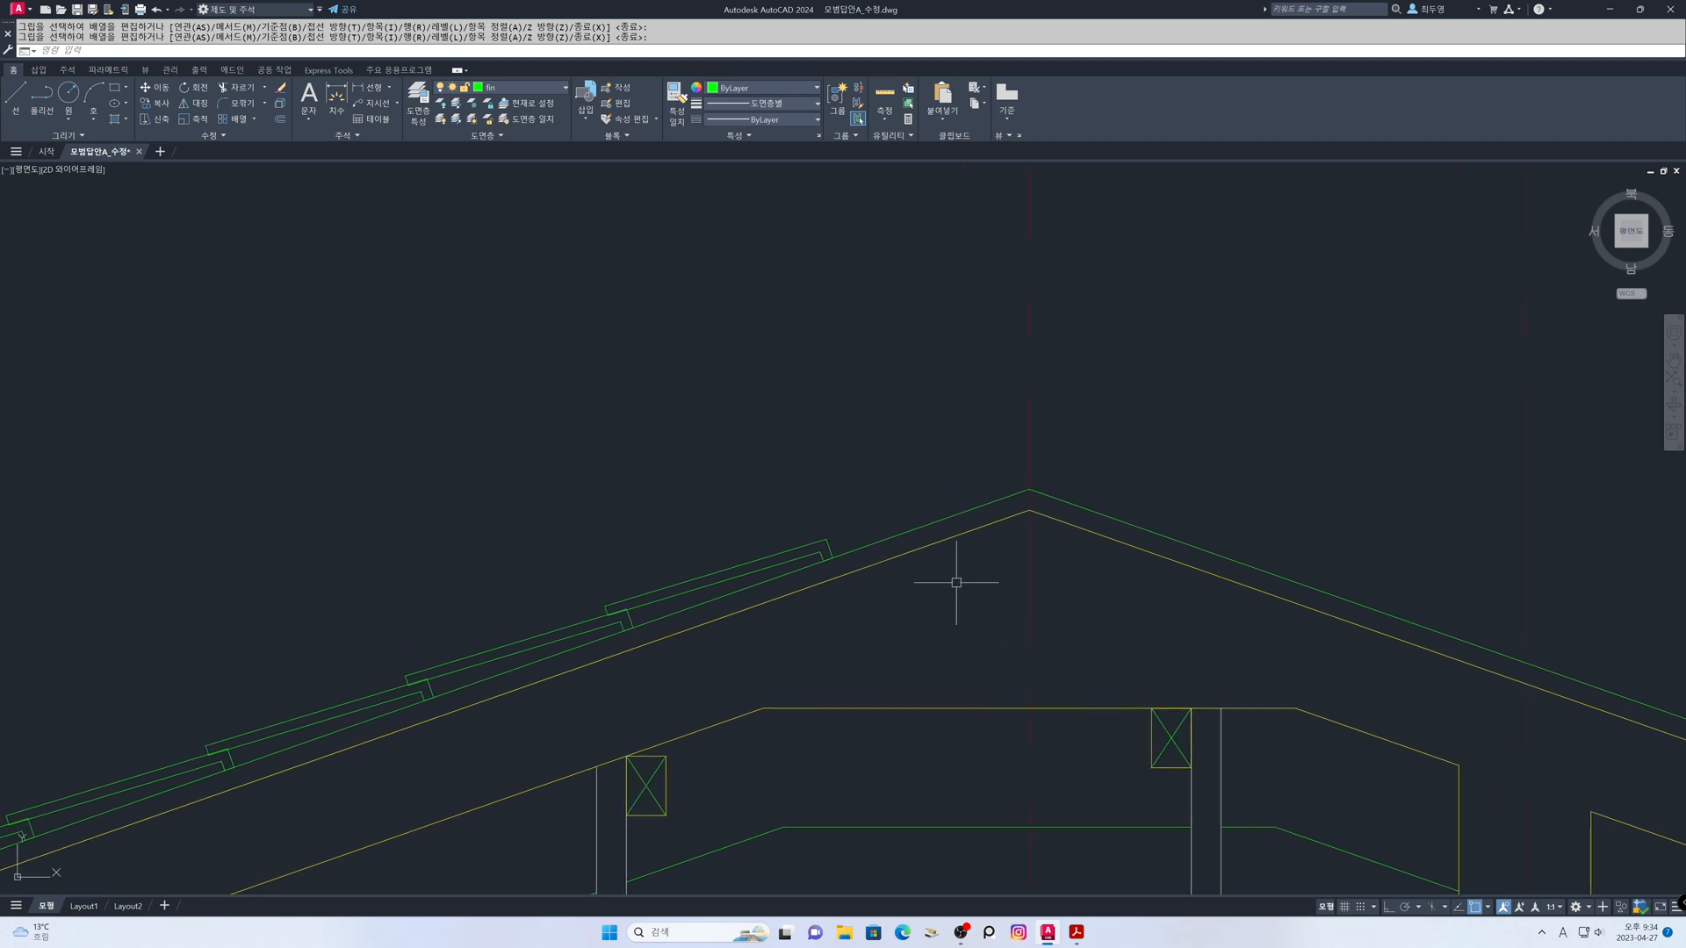
pyautogui.write('p')
pyautogui.press('Return')
pyautogui.scroll(4, 586, 587)
pyautogui.click(565, 583)
pyautogui.click(689, 664)
pyautogui.click(746, 640)
pyautogui.click(717, 557)
pyautogui.click(972, 390)
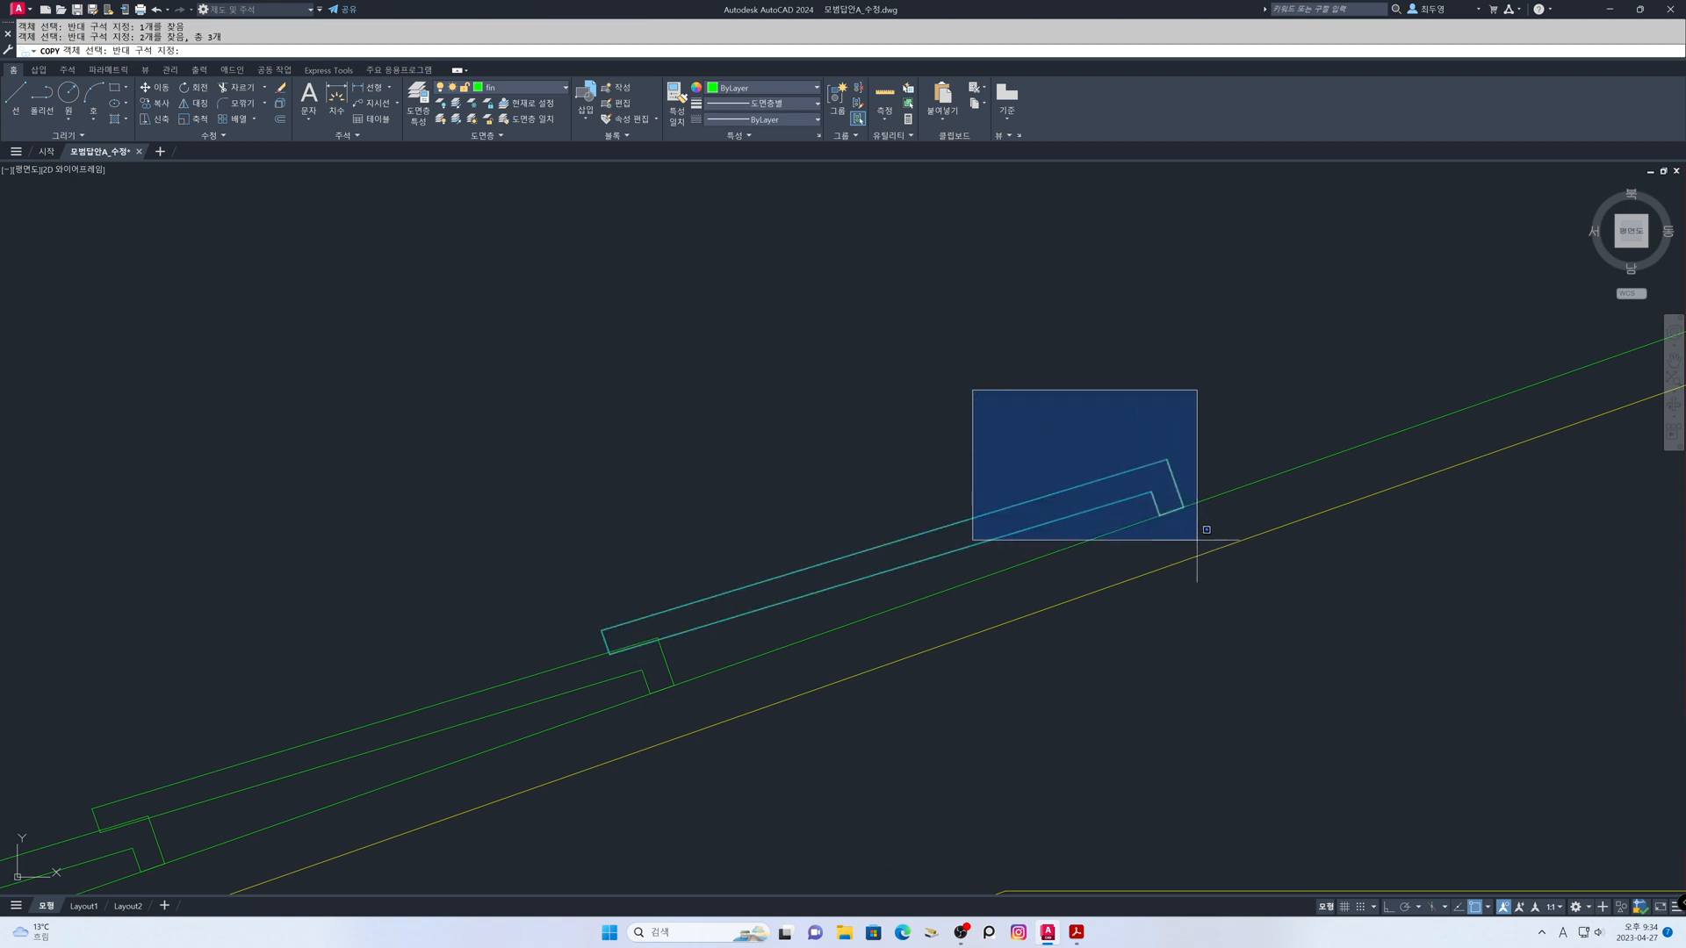
pyautogui.click(1199, 551)
pyautogui.press('Return')
pyautogui.moveTo(1083, 696); pyautogui.dragTo(1016, 647, button='middle')
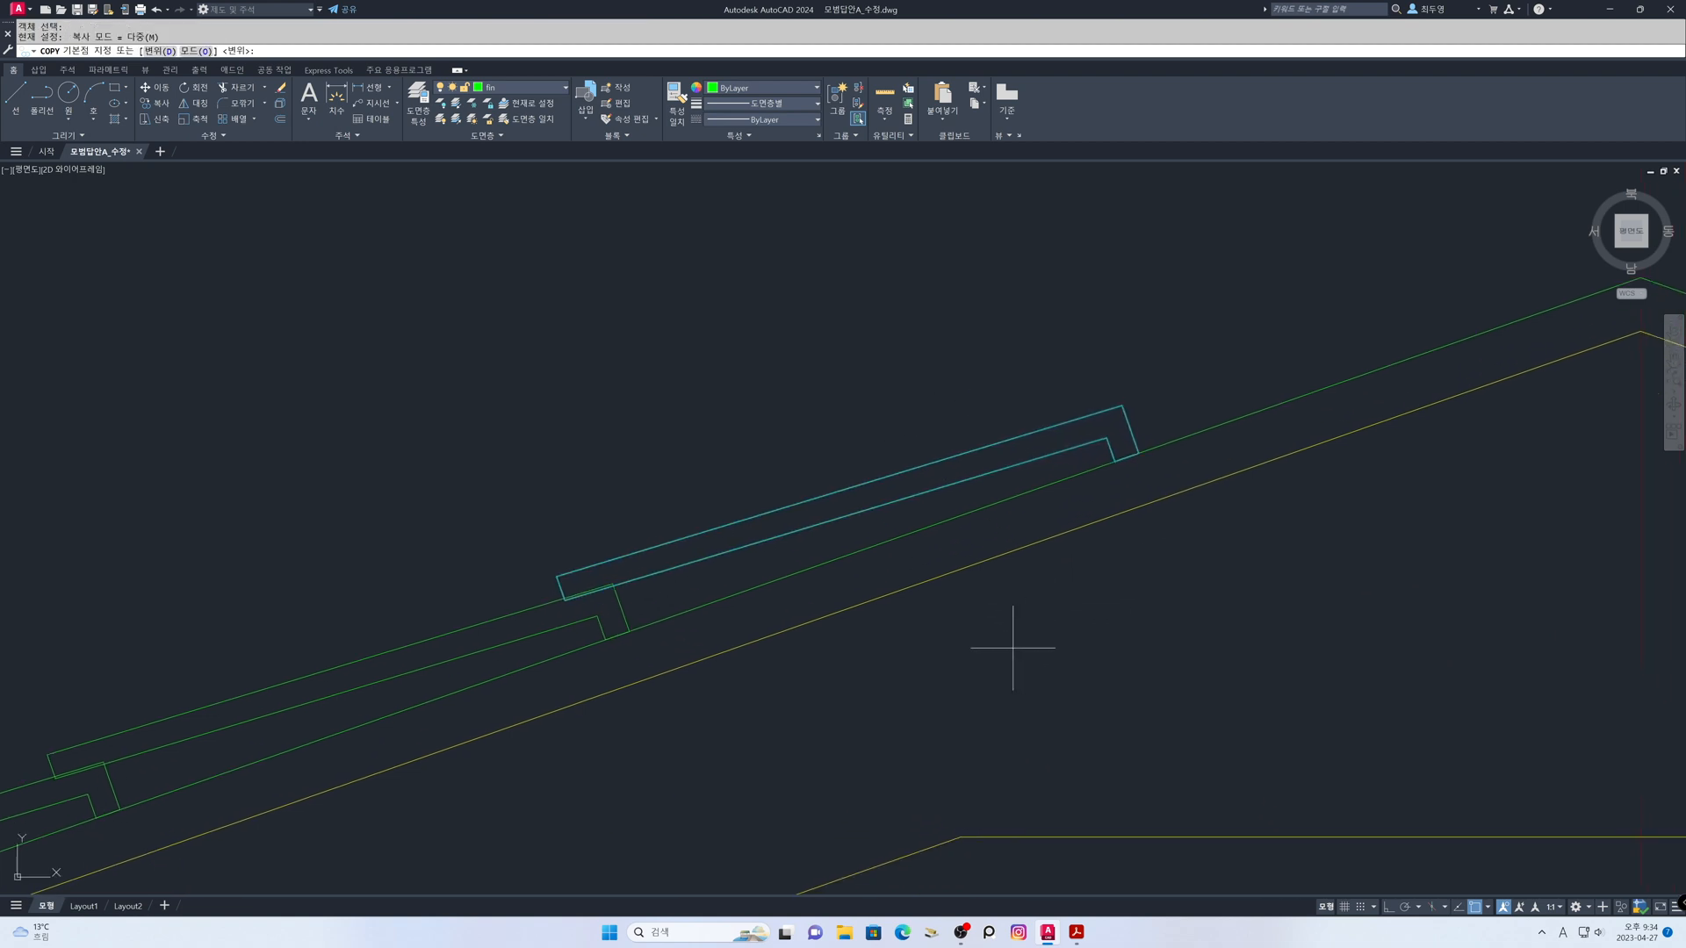
pyautogui.click(606, 639)
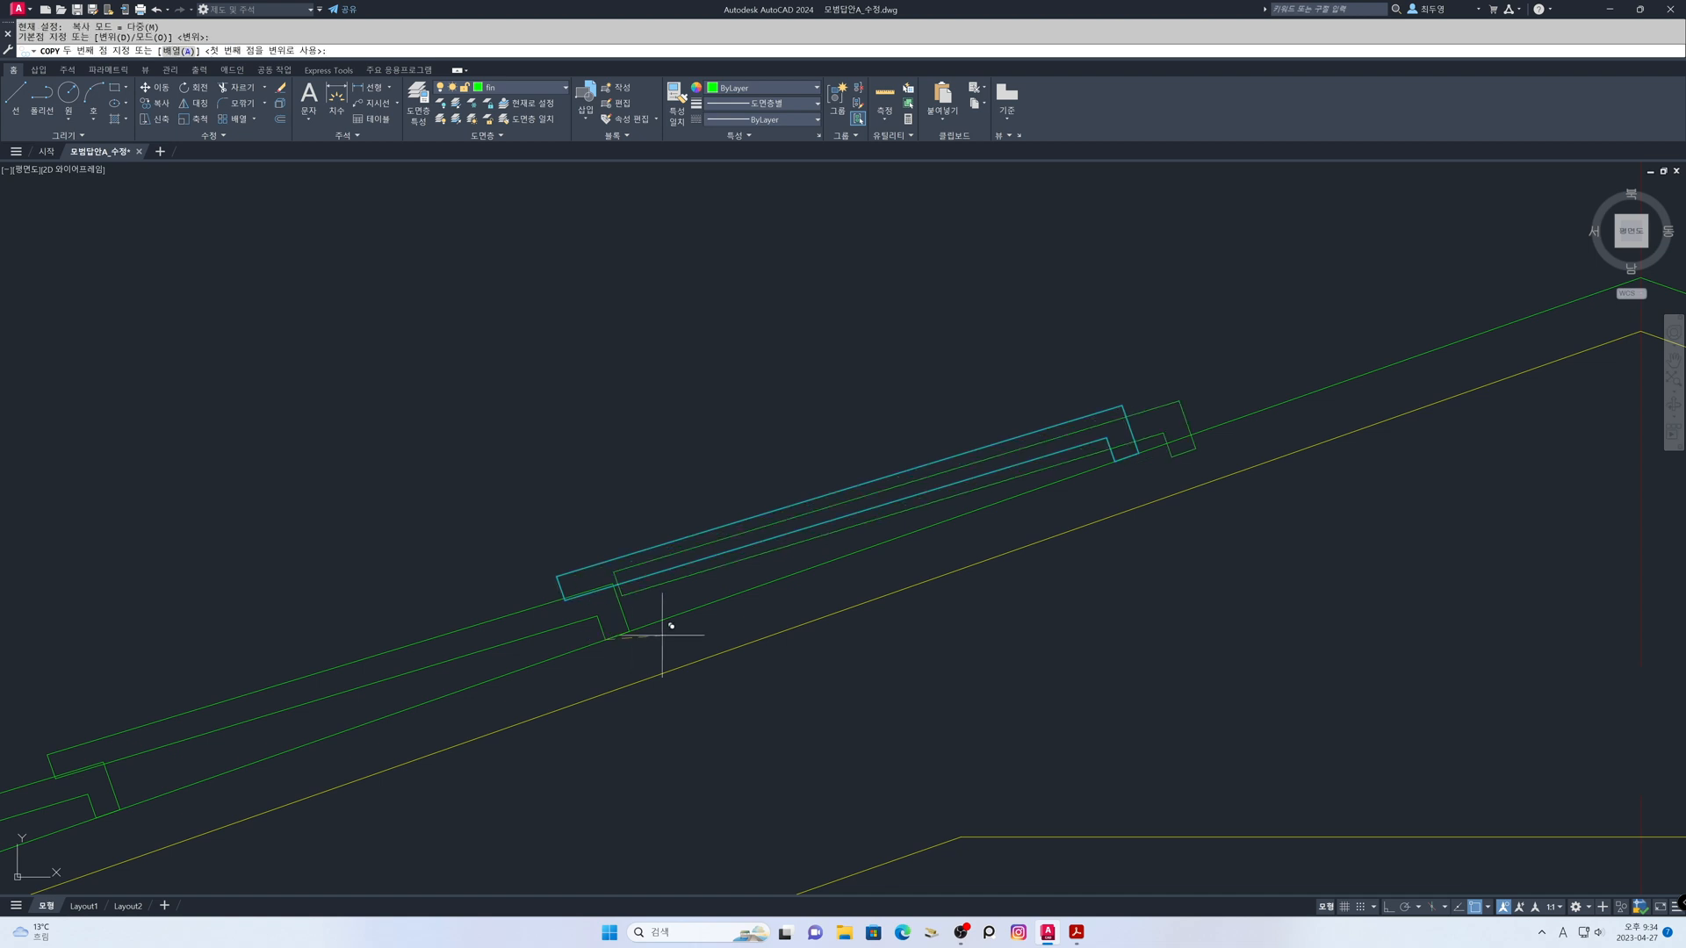
pyautogui.click(1115, 461)
pyautogui.press('Return')
# Mirror the upper tiles of the left roof slope about a vertical axis through the ridge, keeping the originals
pyautogui.scroll(-2, 1126, 479)
pyautogui.moveTo(1295, 527); pyautogui.dragTo(889, 629, button='middle')
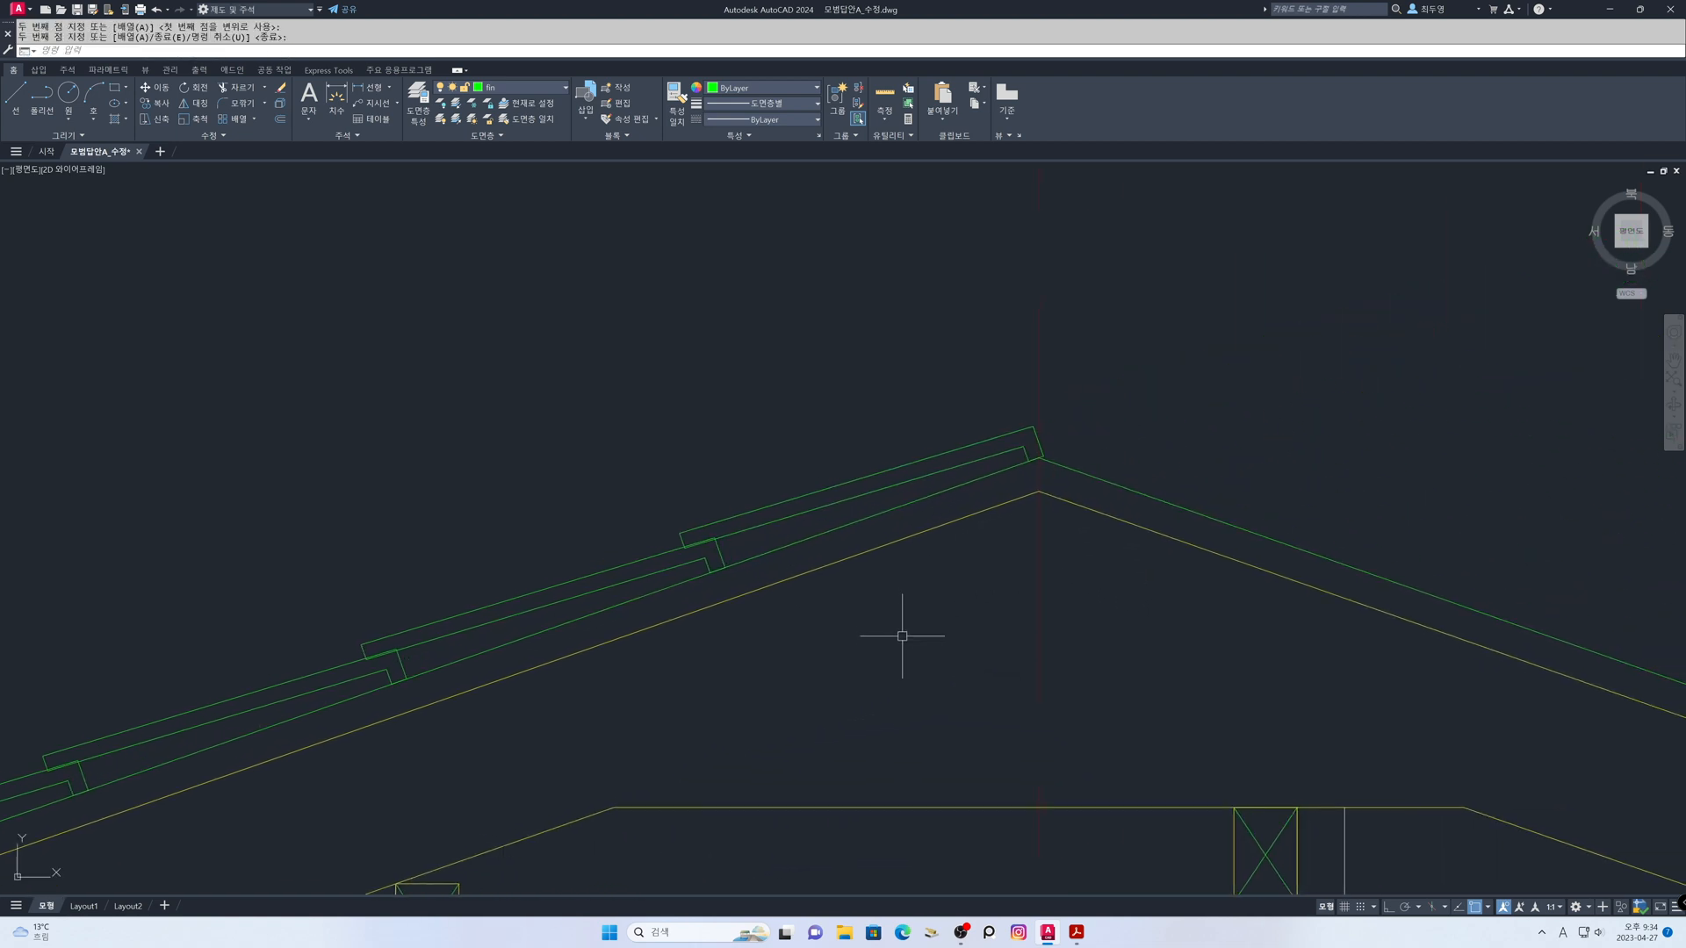
pyautogui.scroll(-3, 909, 644)
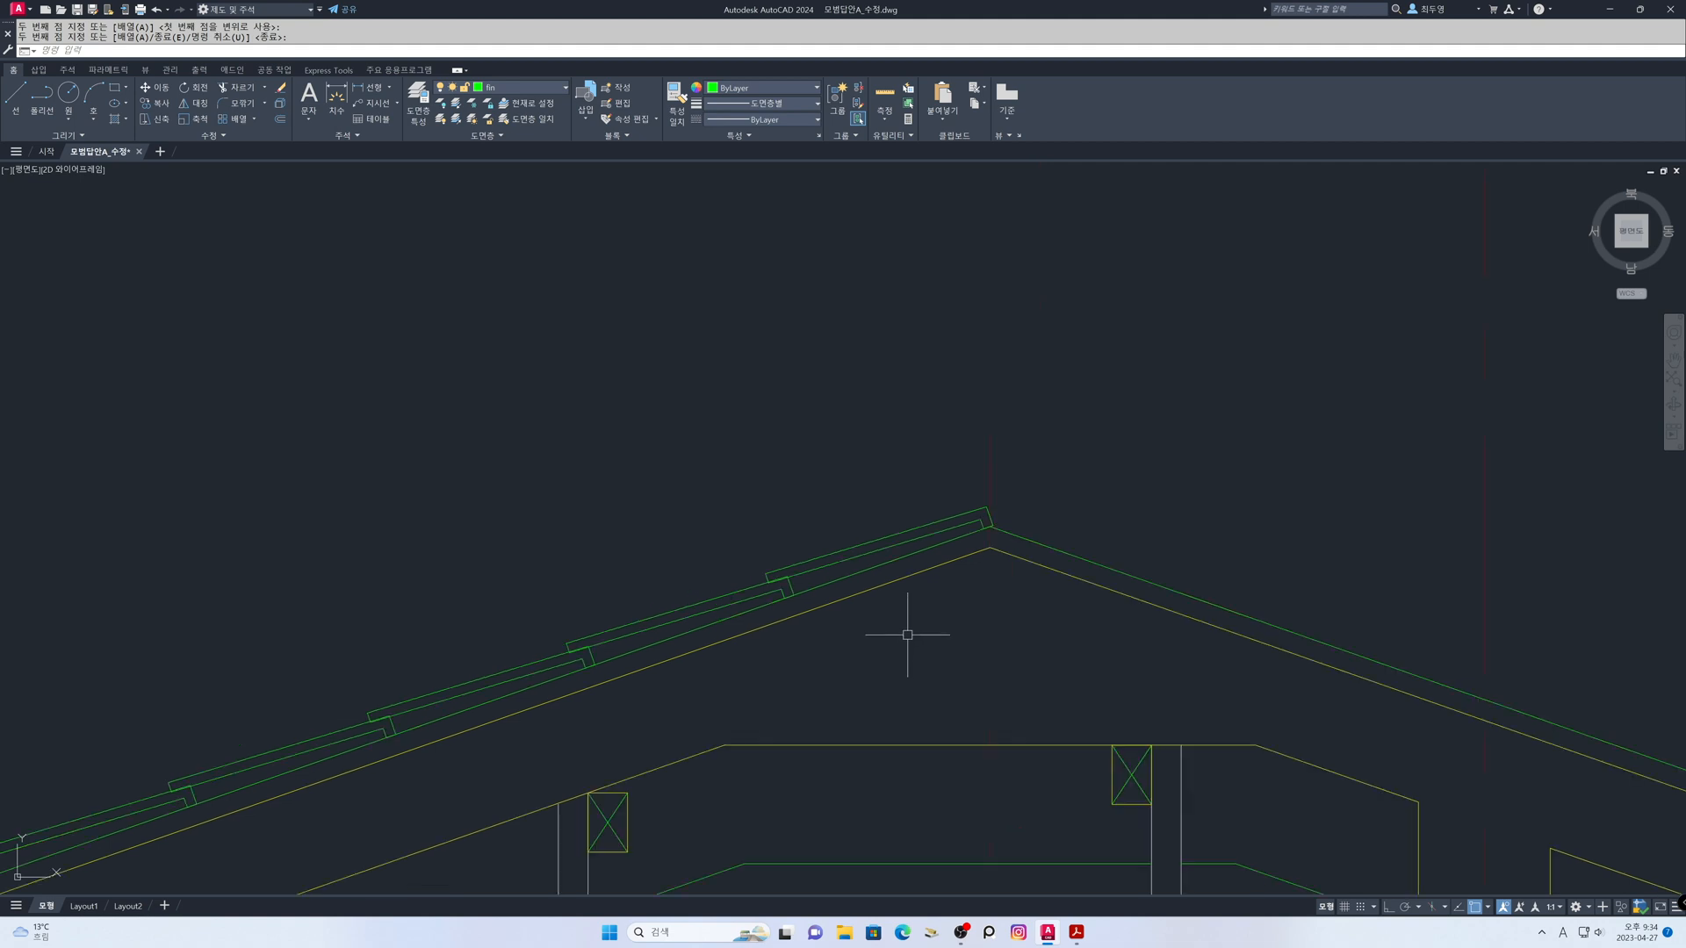
pyautogui.moveTo(909, 643); pyautogui.dragTo(1016, 422, button='middle')
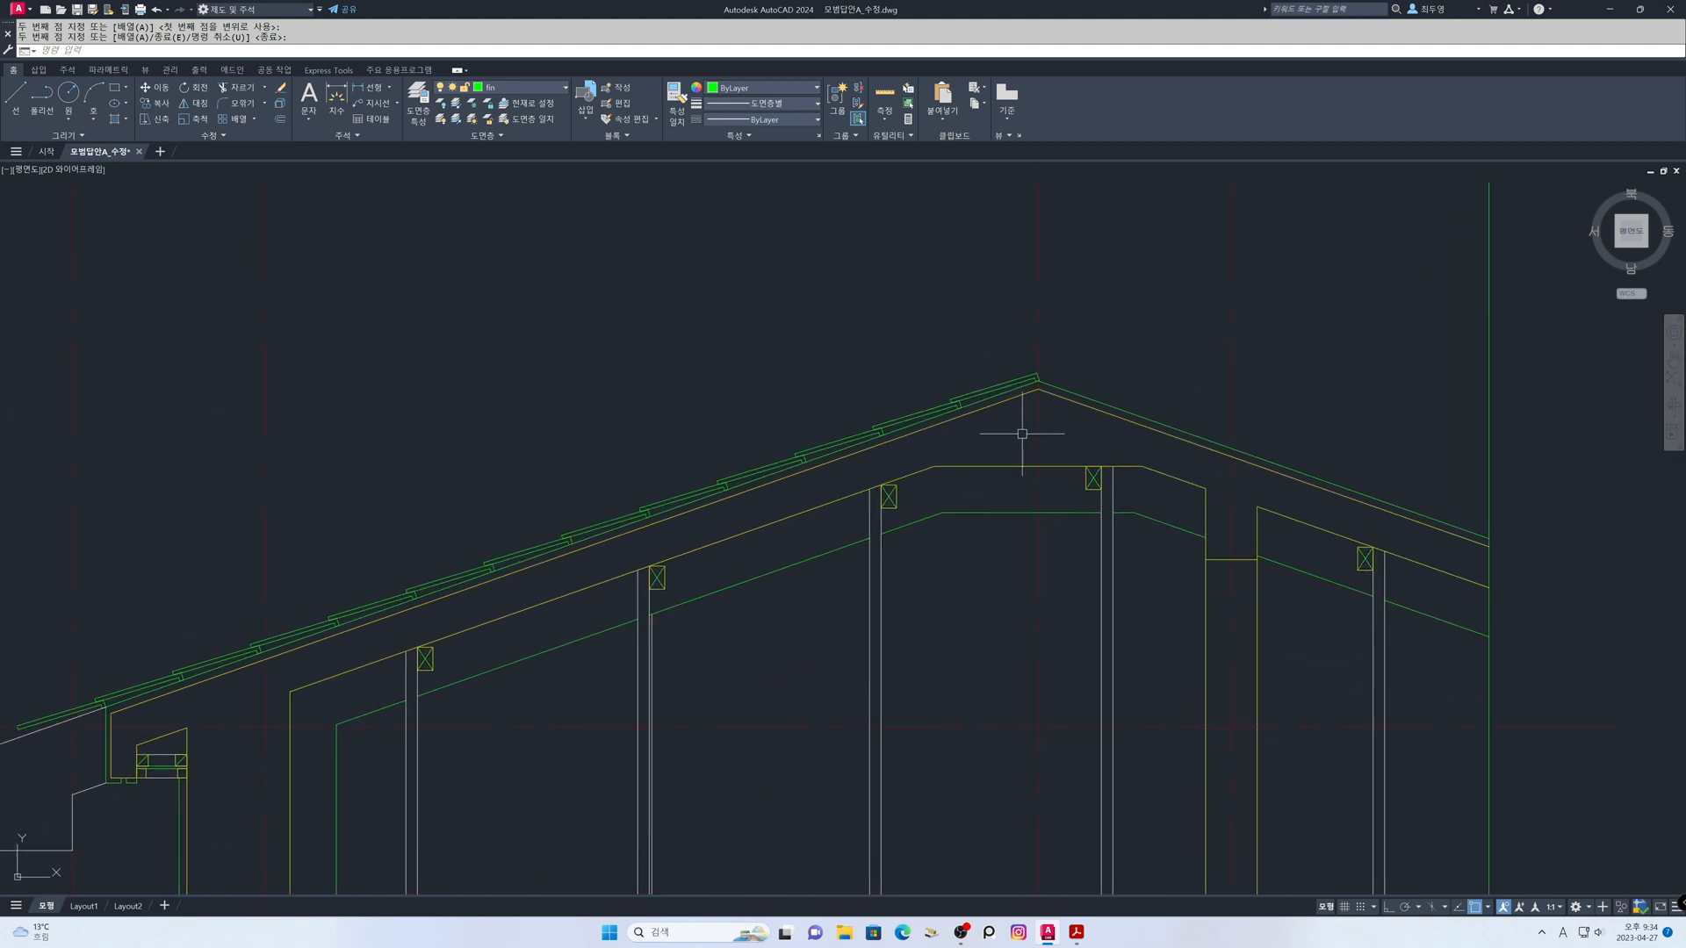
pyautogui.moveTo(1009, 527); pyautogui.dragTo(928, 569, button='middle')
pyautogui.write('mi')
pyautogui.press('Return')
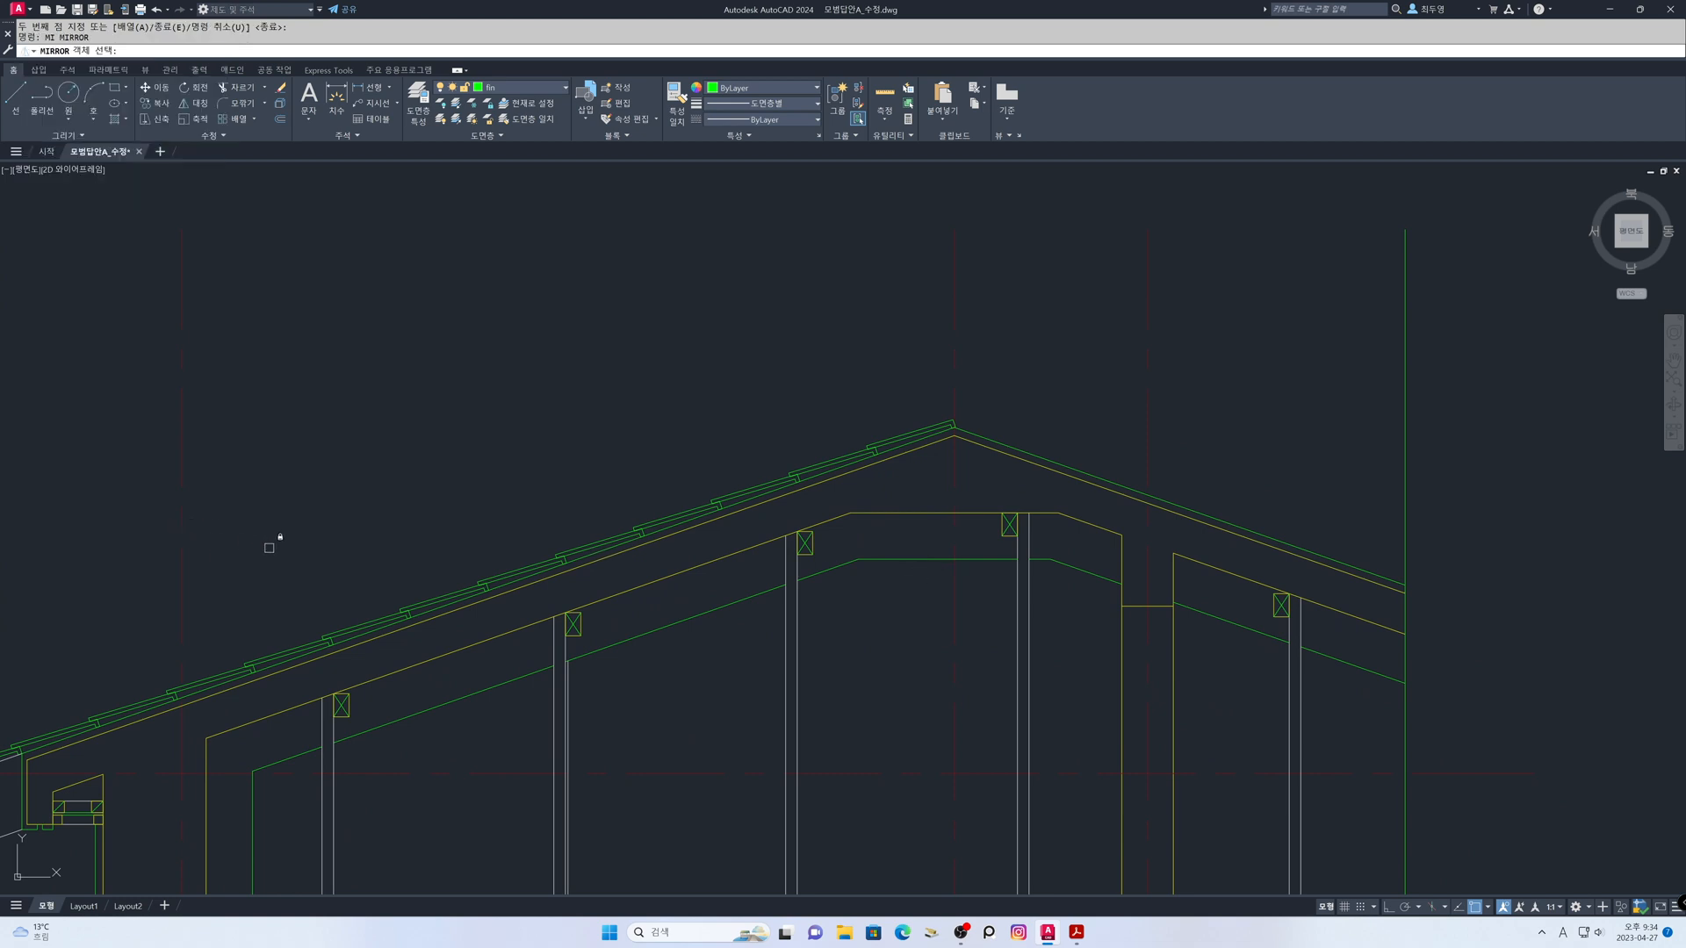
pyautogui.moveTo(353, 521)
pyautogui.mouseDown()
pyautogui.moveTo(433, 621)
pyautogui.moveTo(829, 510)
pyautogui.moveTo(978, 444)
pyautogui.moveTo(989, 332)
pyautogui.mouseUp()
pyautogui.click(955, 435)
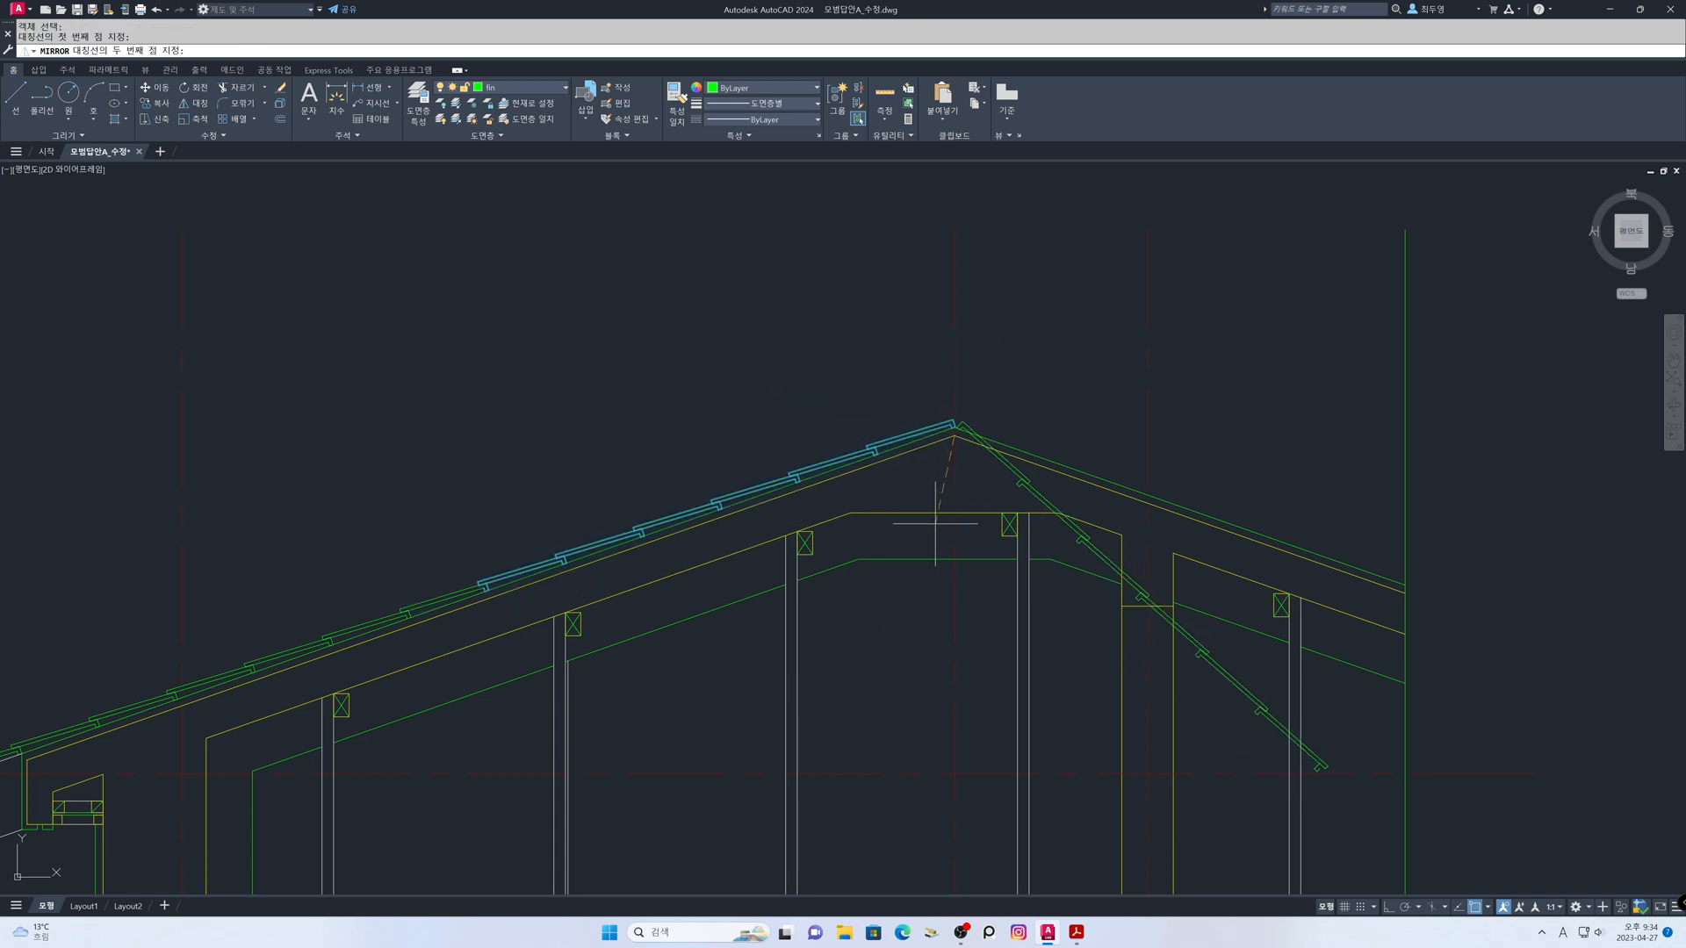
pyautogui.press('F8')
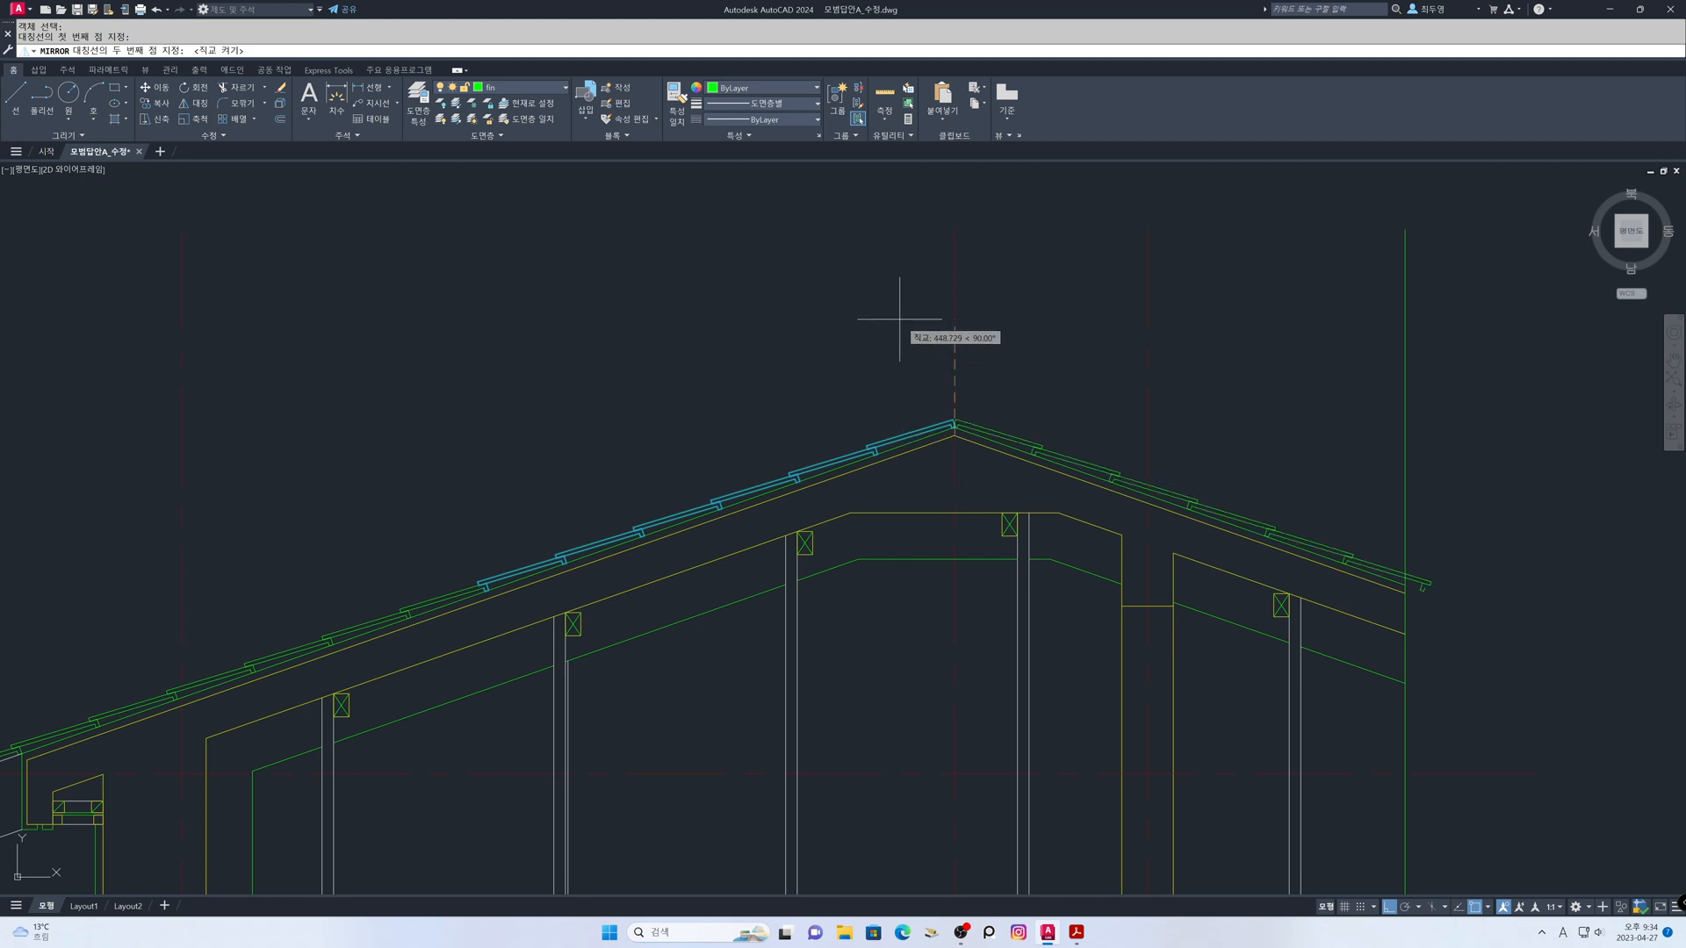
pyautogui.click(901, 318)
pyautogui.press('Return')
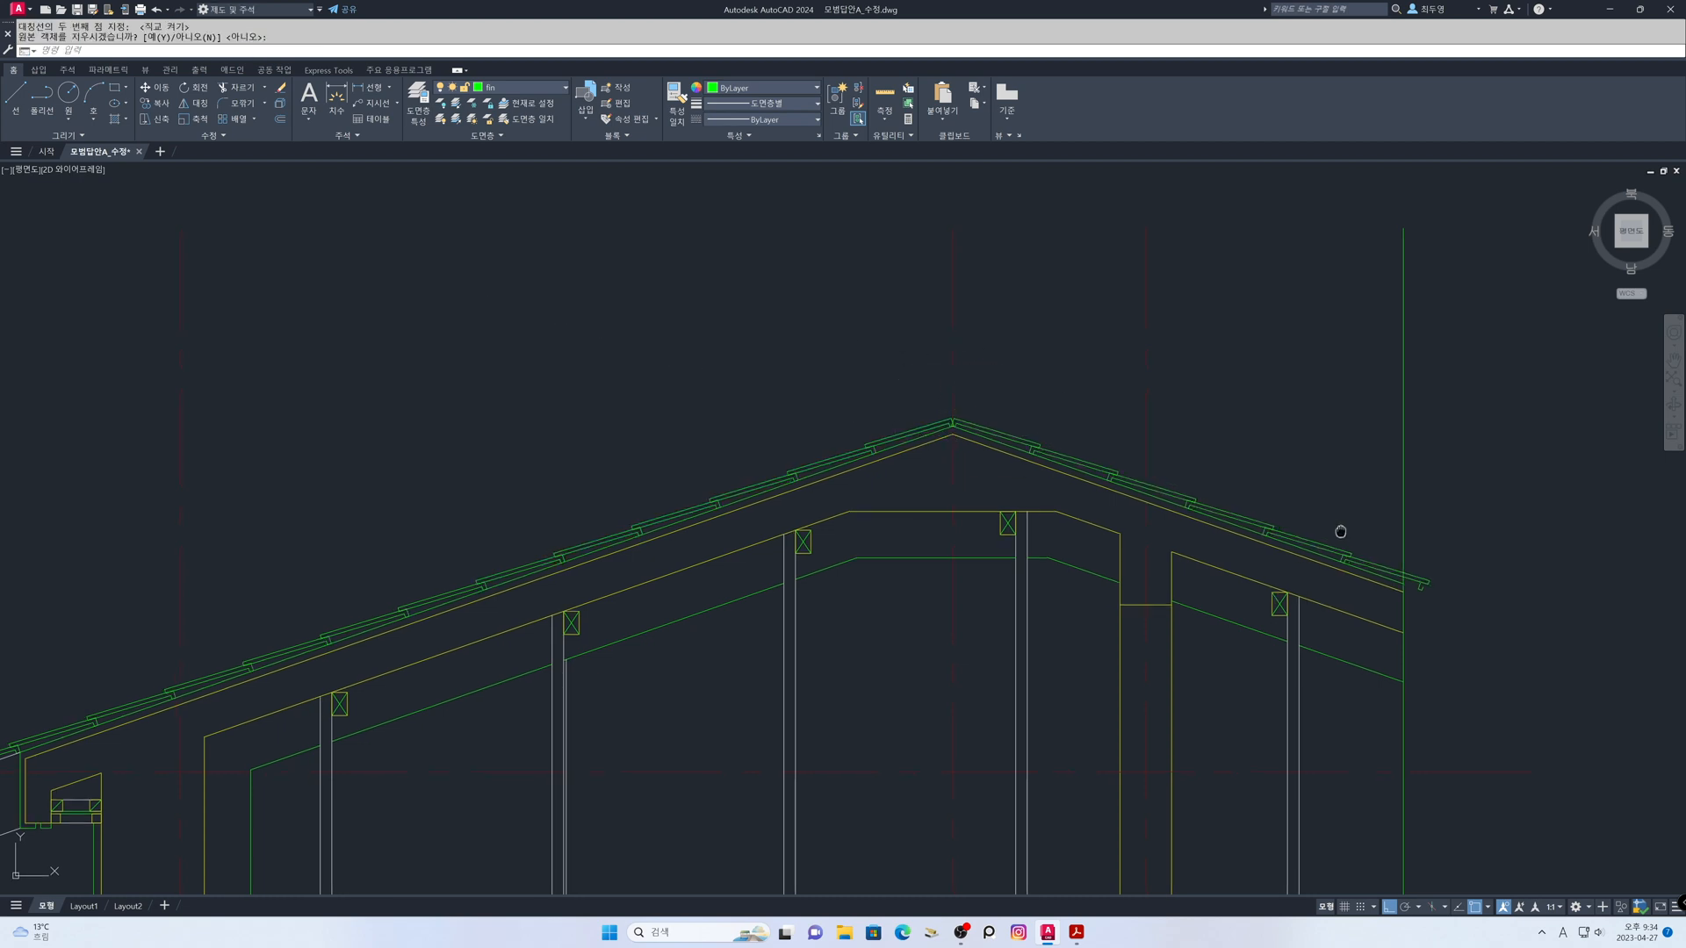
# Trim the mirrored tile edges that extend past the vertical line at the right end of the section
pyautogui.scroll(5, 1341, 531)
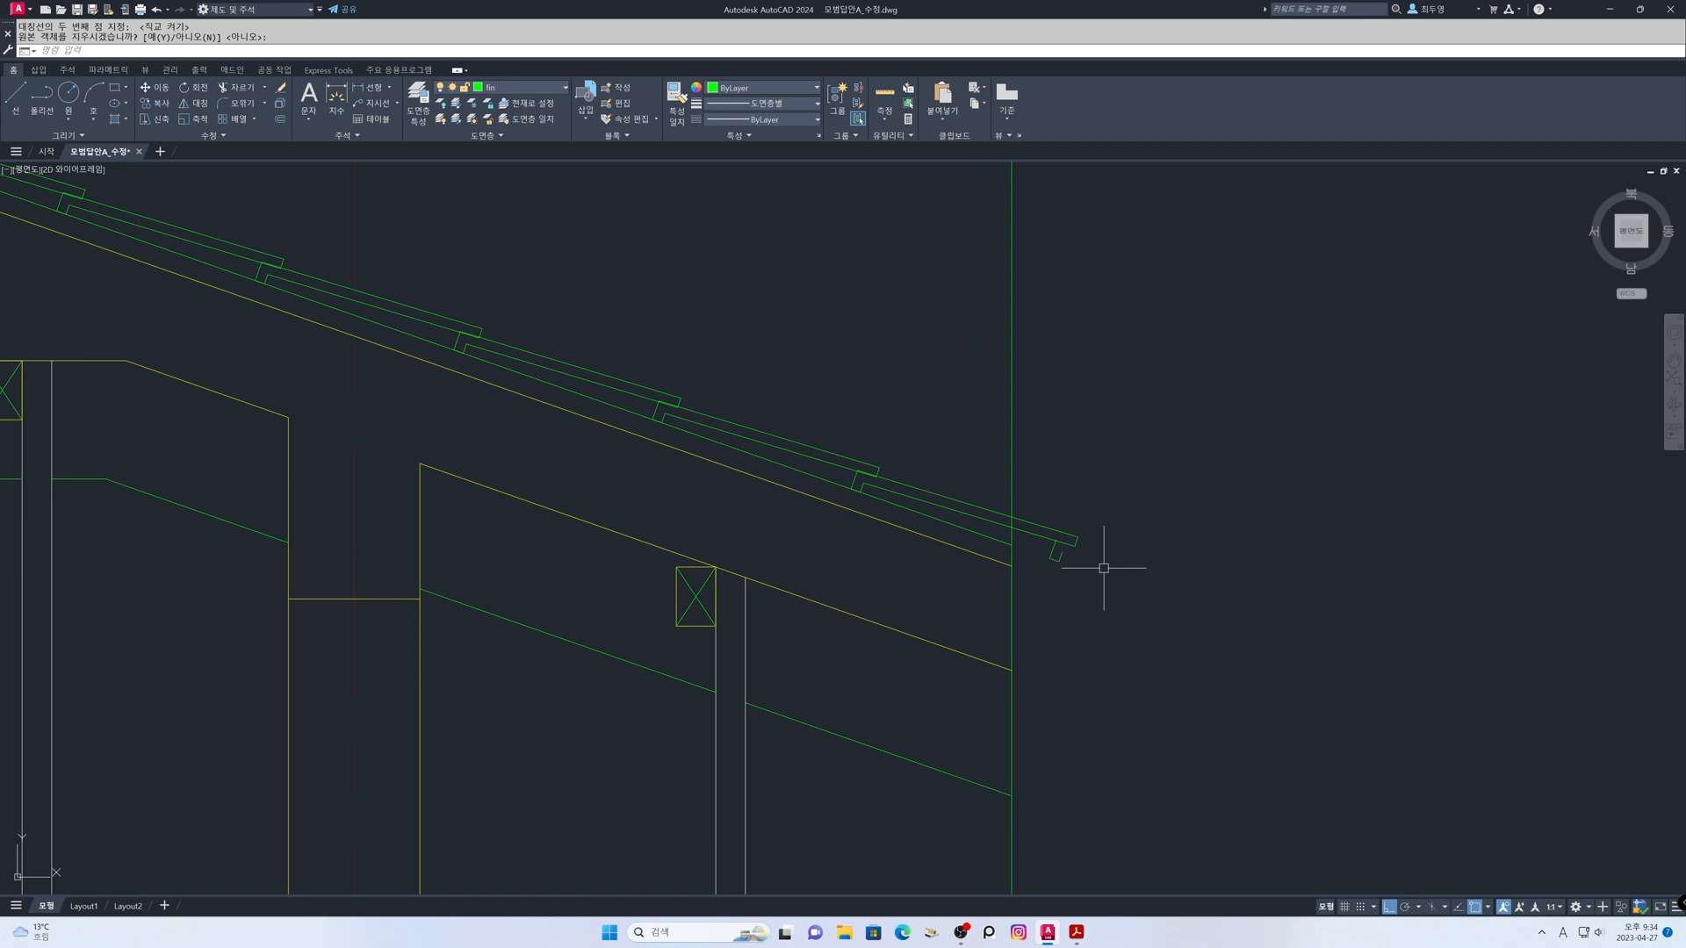
pyautogui.write('tr')
pyautogui.press('Return')
pyautogui.press('Return')
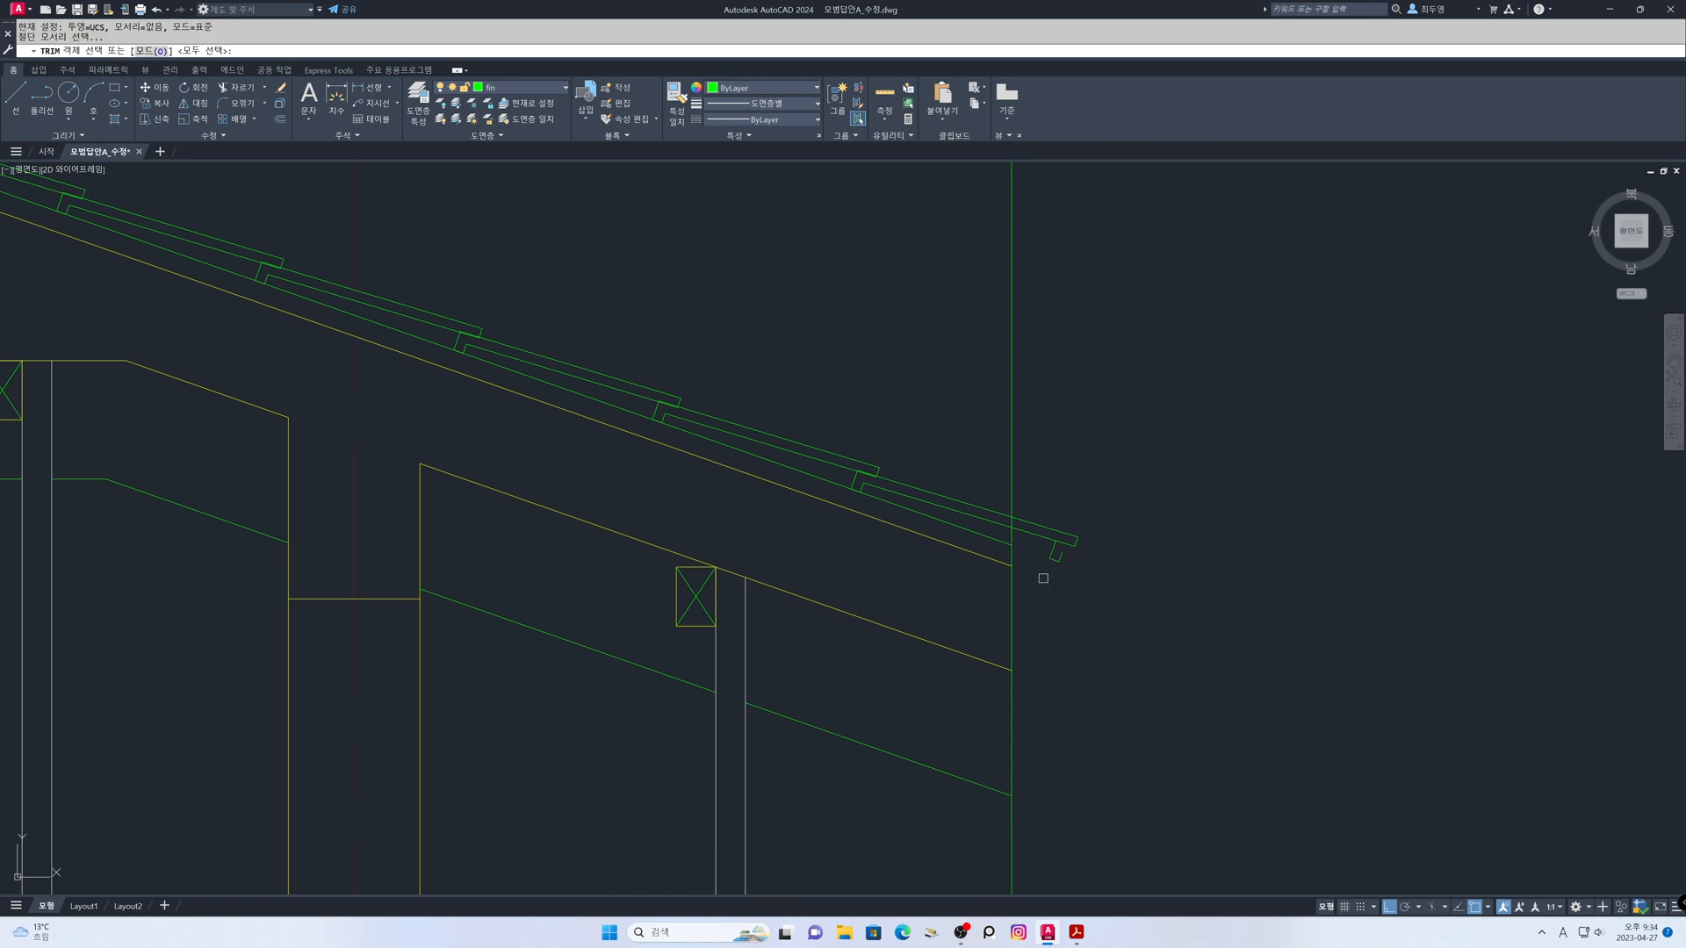
pyautogui.click(1041, 573)
pyautogui.click(1027, 502)
pyautogui.press('Return')
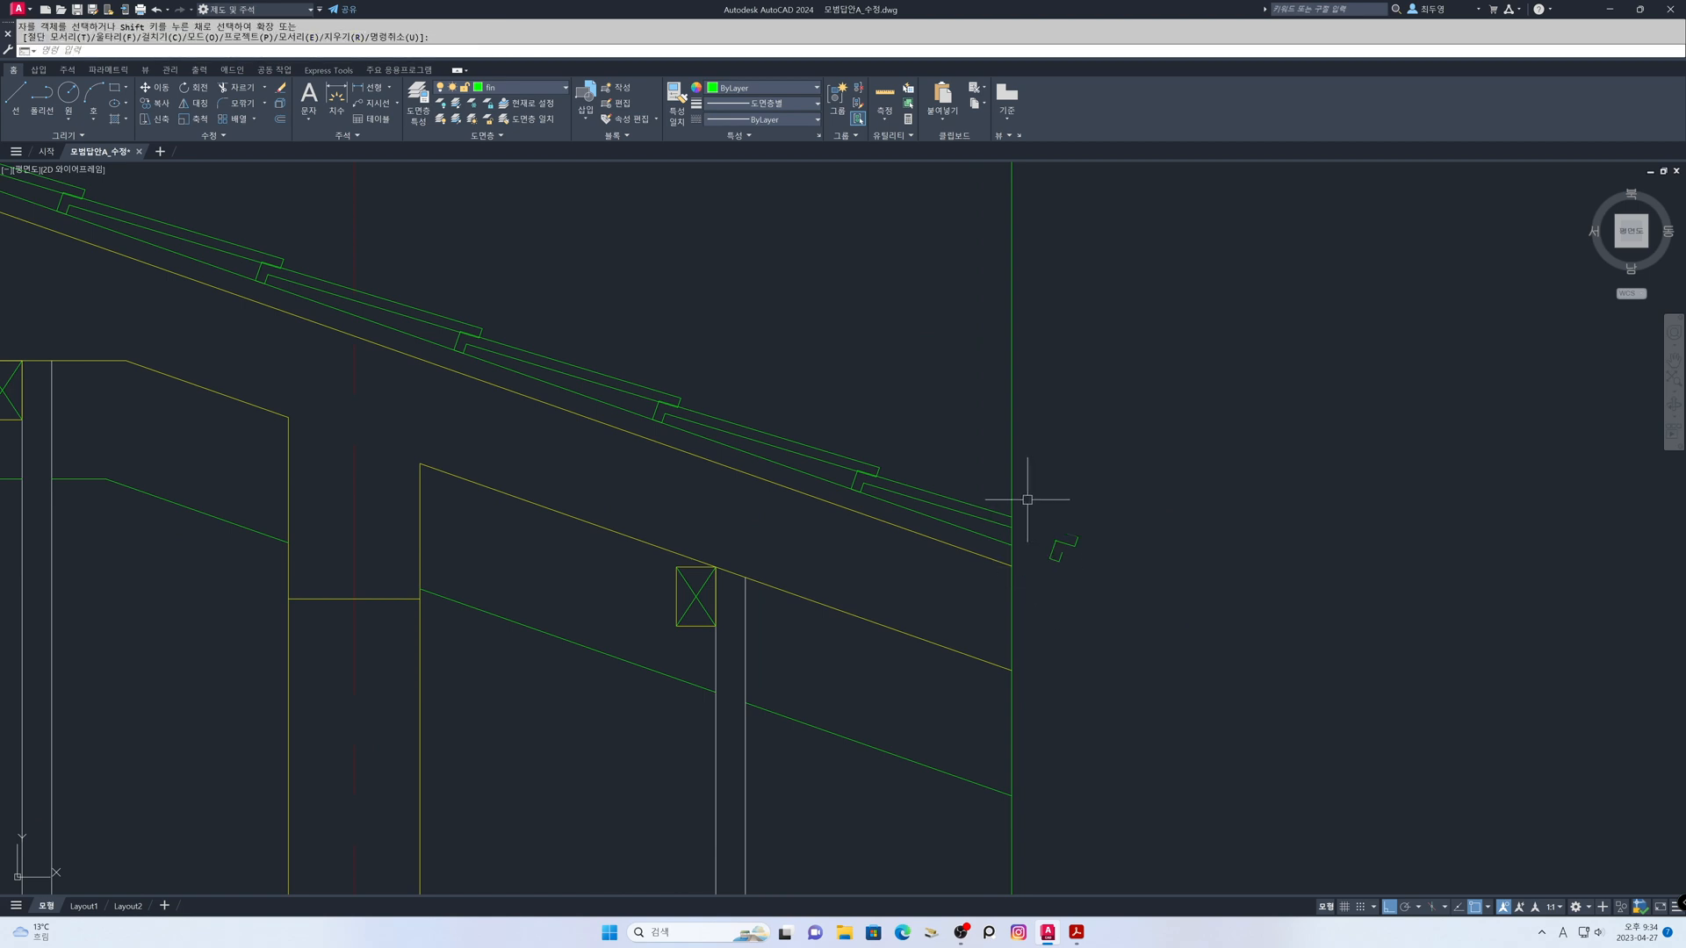
# Erase the leftover tile fragments outside the vertical line at the right end
pyautogui.write('e')
pyautogui.press('Return')
pyautogui.moveTo(1027, 500); pyautogui.dragTo(1109, 596)
pyautogui.press('Return')
# Trim the overlapping ends of the two topmost tiles where they cross at the ridge
pyautogui.scroll(2, 817, 524)
pyautogui.moveTo(824, 525); pyautogui.dragTo(1627, 827, button='middle')
pyautogui.moveTo(96, 300); pyautogui.dragTo(994, 648, button='middle')
pyautogui.scroll(3, 1047, 600)
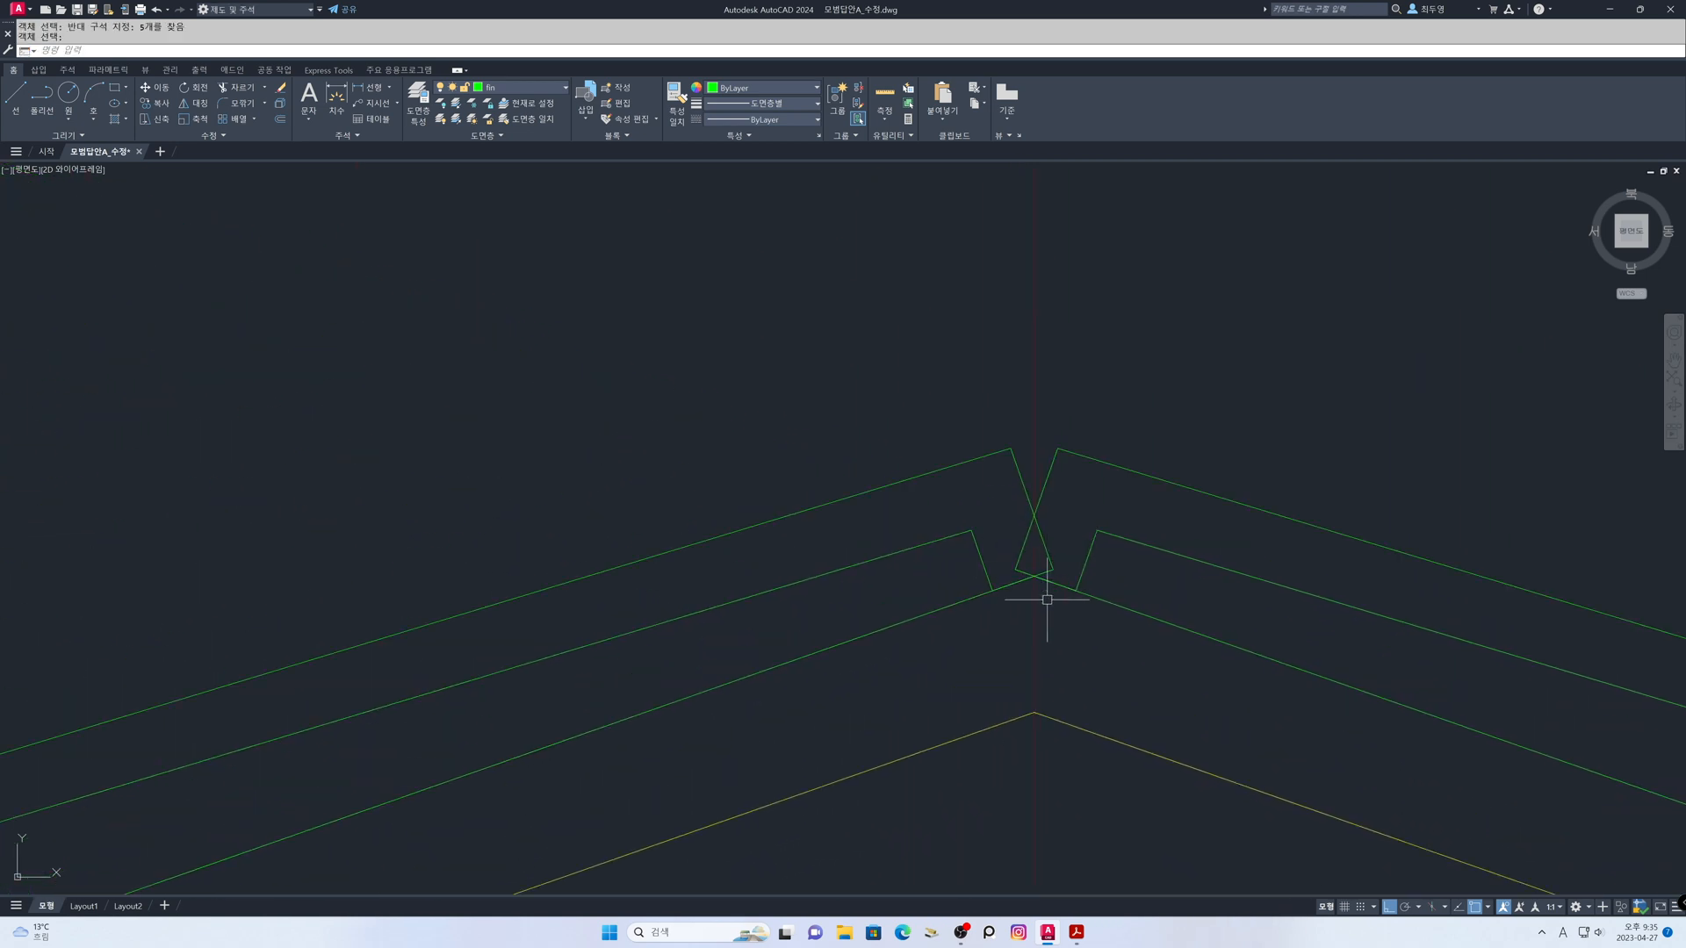
pyautogui.write('tr')
pyautogui.press('Return')
pyautogui.click(1019, 562)
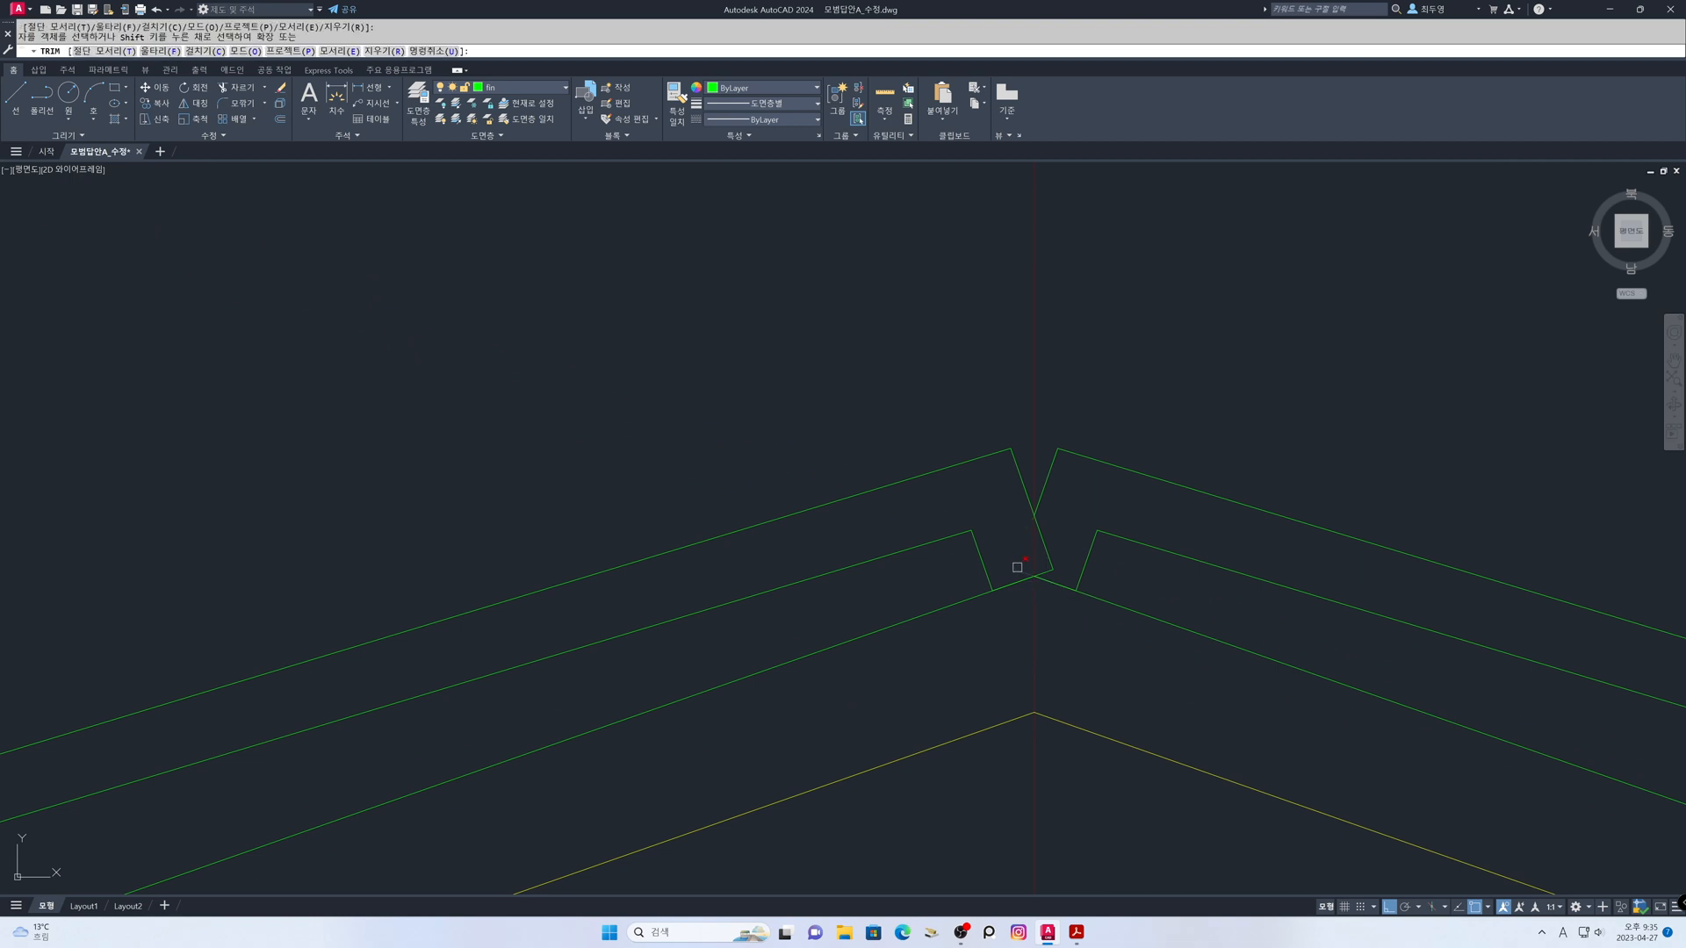
pyautogui.press('Return')
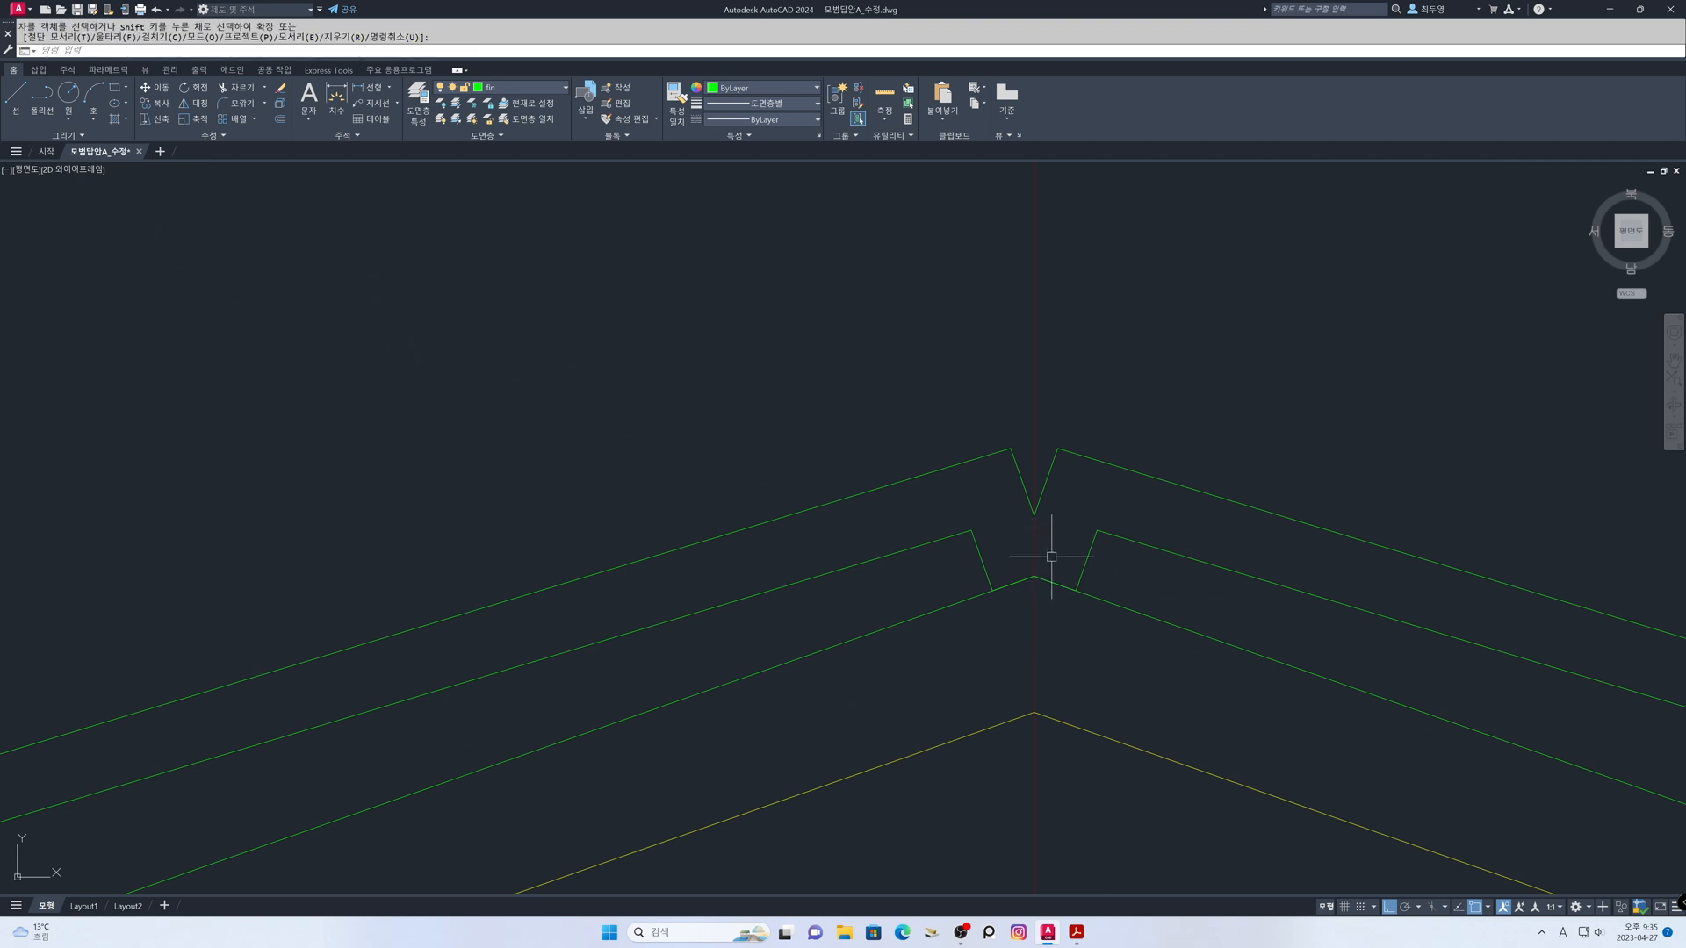
# Erase the lower end and long edges of the lowest tile overhanging the left eave
pyautogui.scroll(-5, 1022, 634)
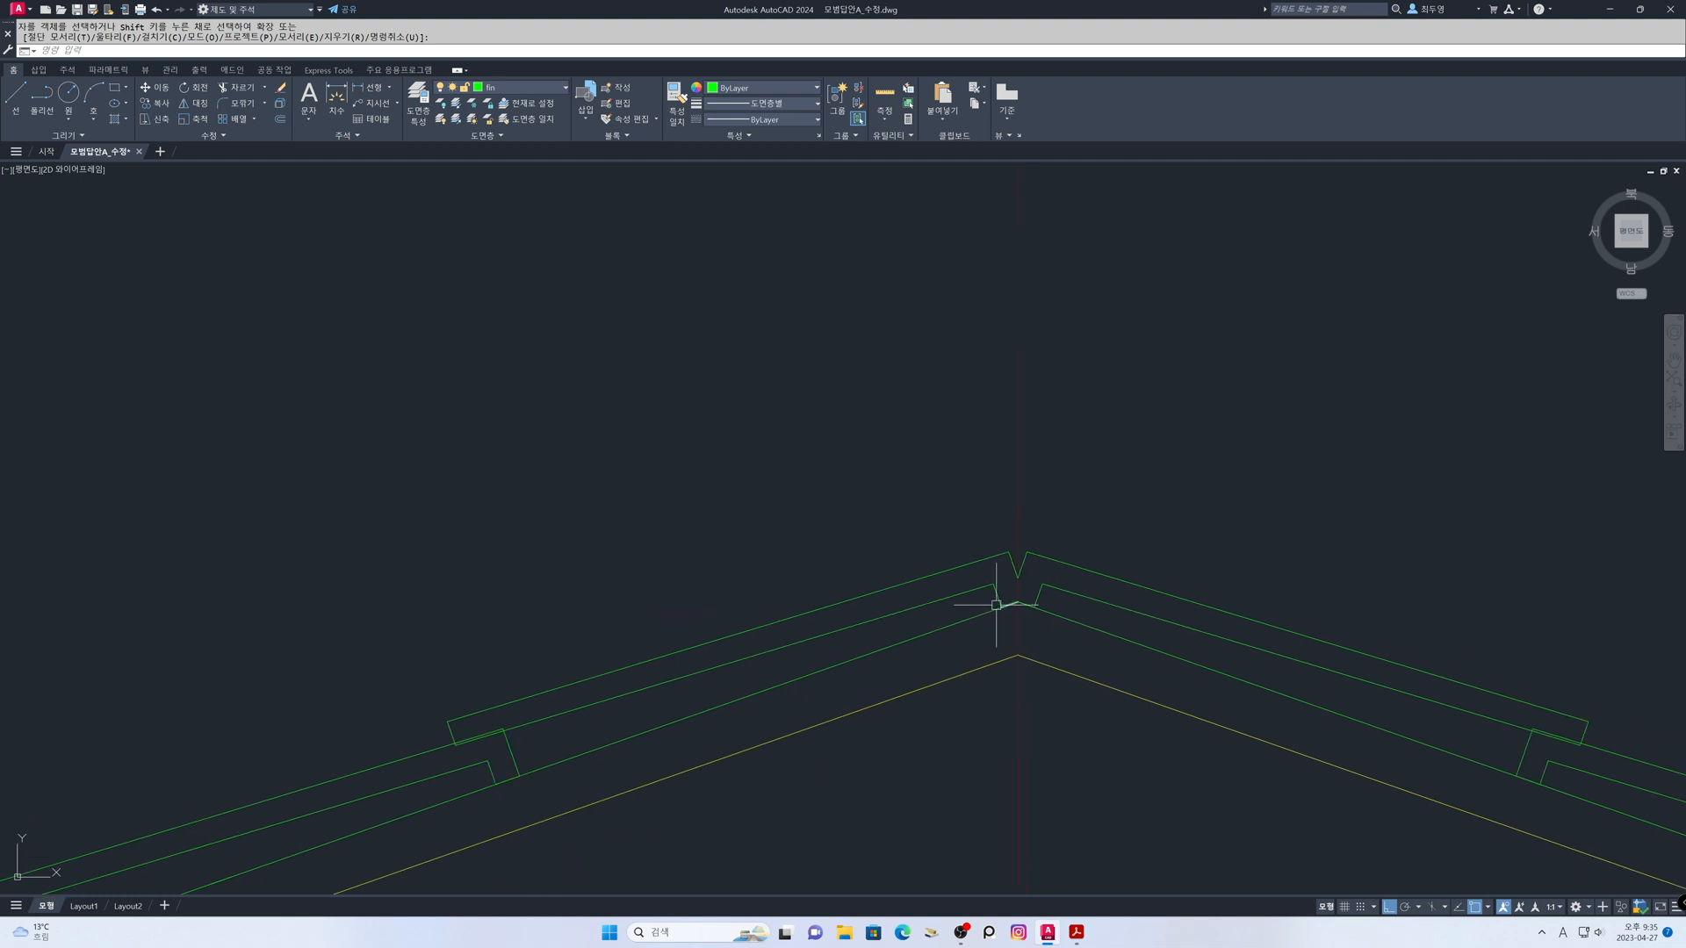
pyautogui.moveTo(1016, 640); pyautogui.dragTo(1045, 486, button='middle')
pyautogui.scroll(-4, 1050, 465)
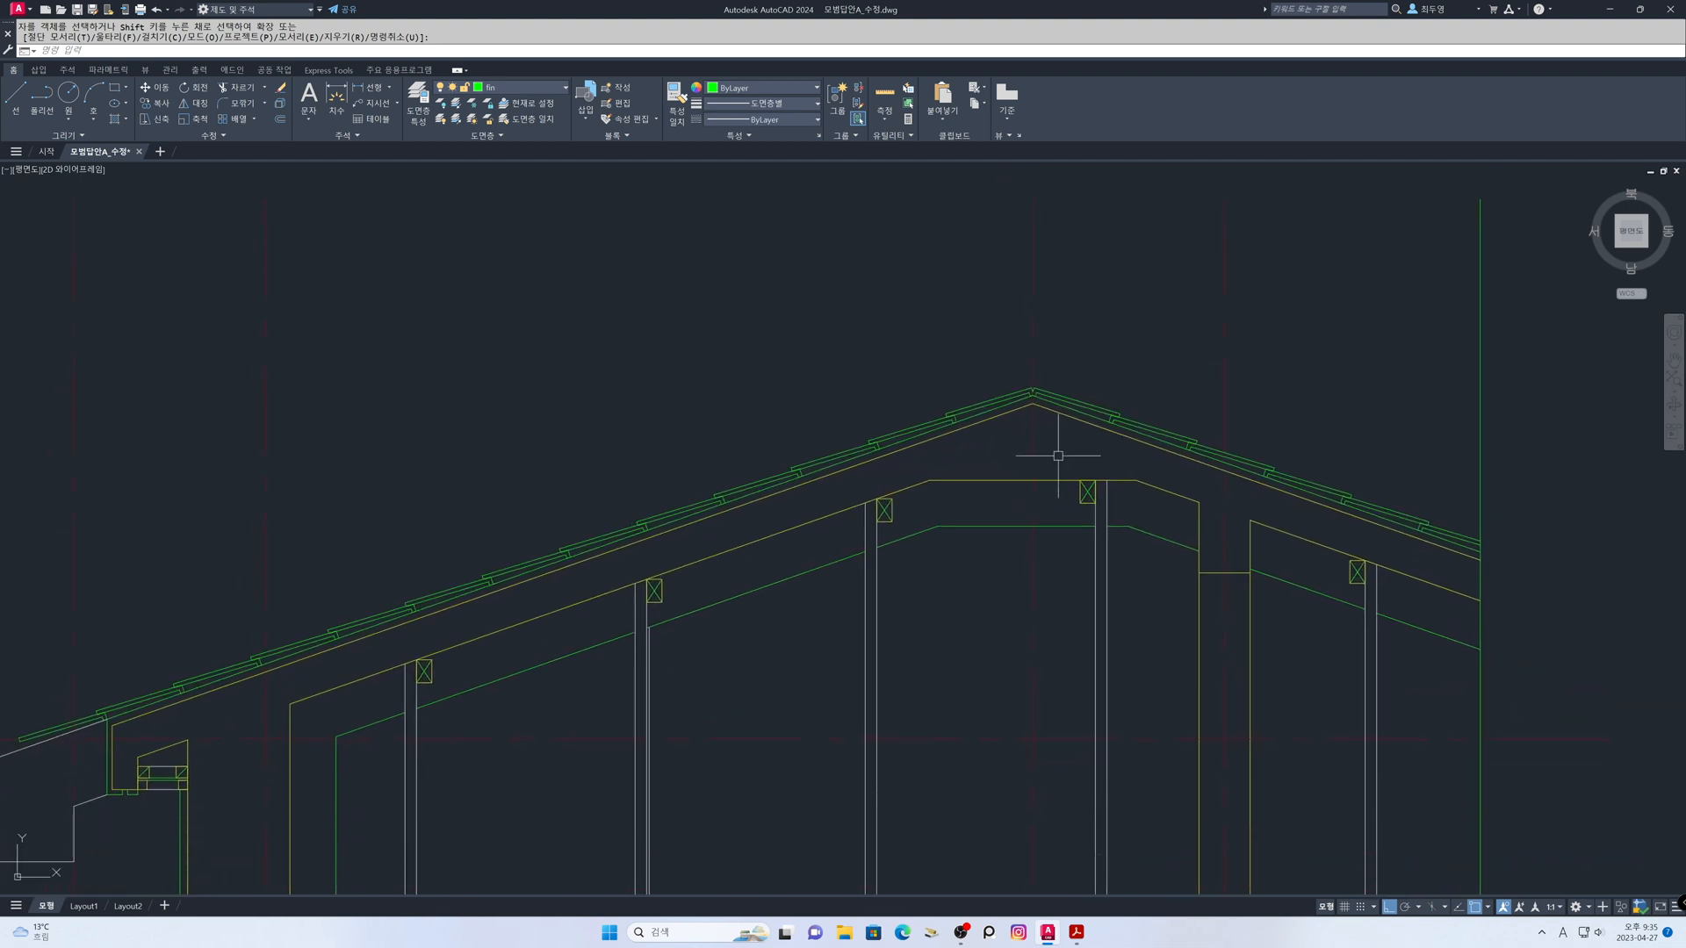
pyautogui.moveTo(1082, 539)
pyautogui.scroll(6, 941, 459)
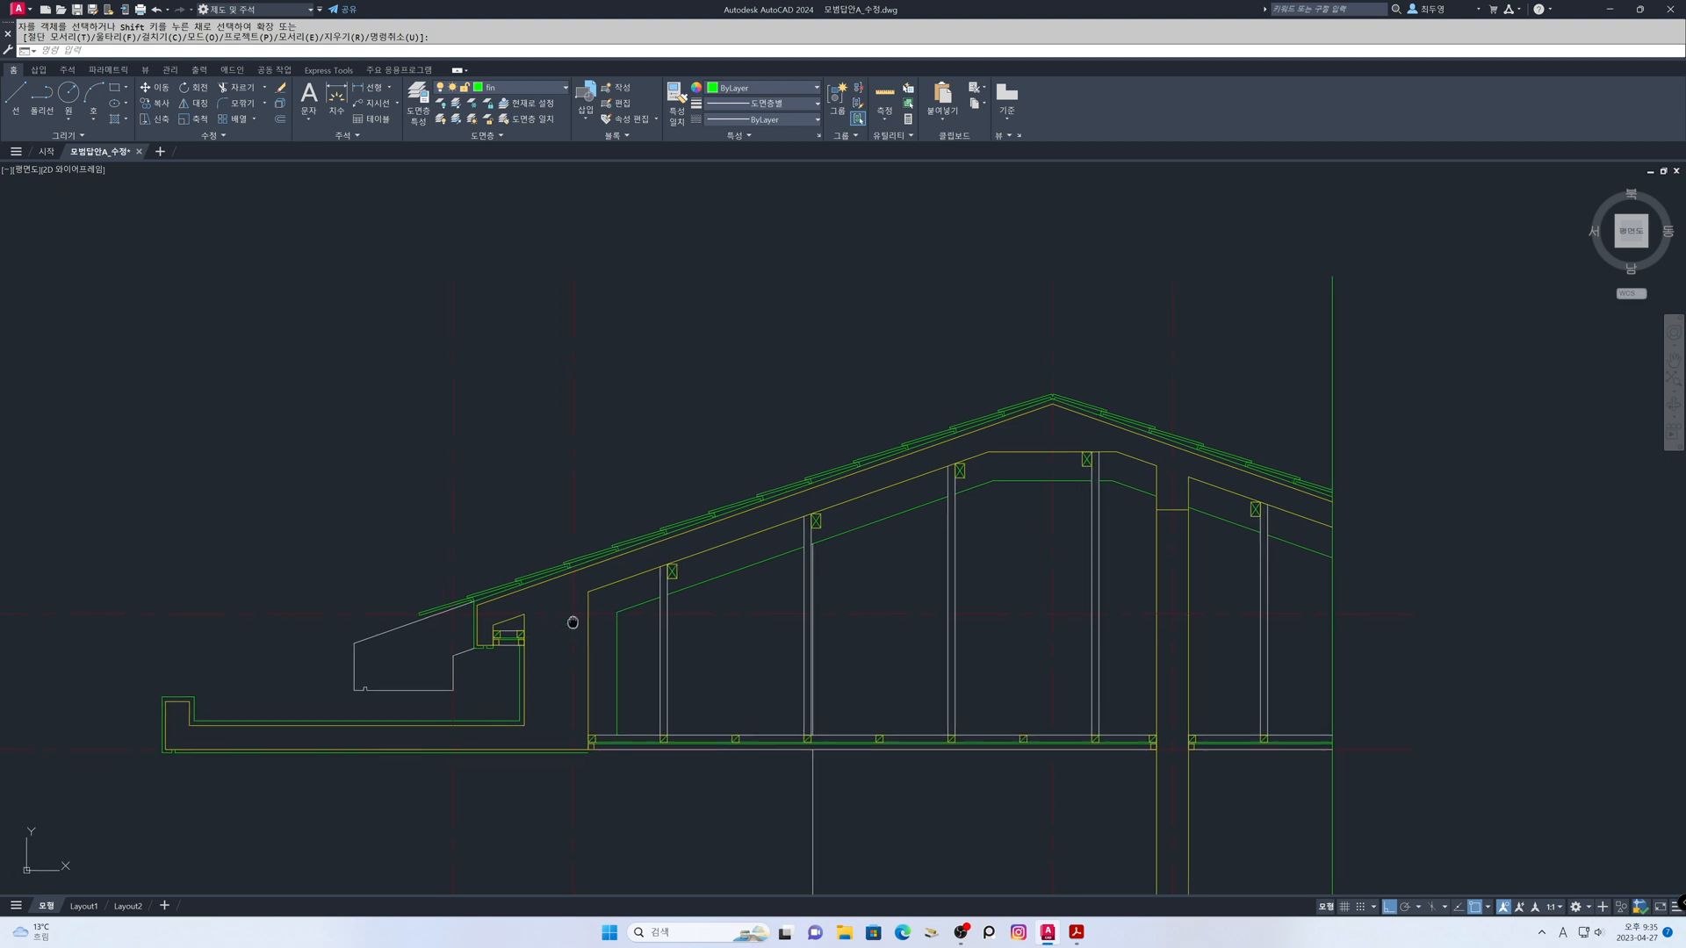
pyautogui.scroll(3, 823, 463)
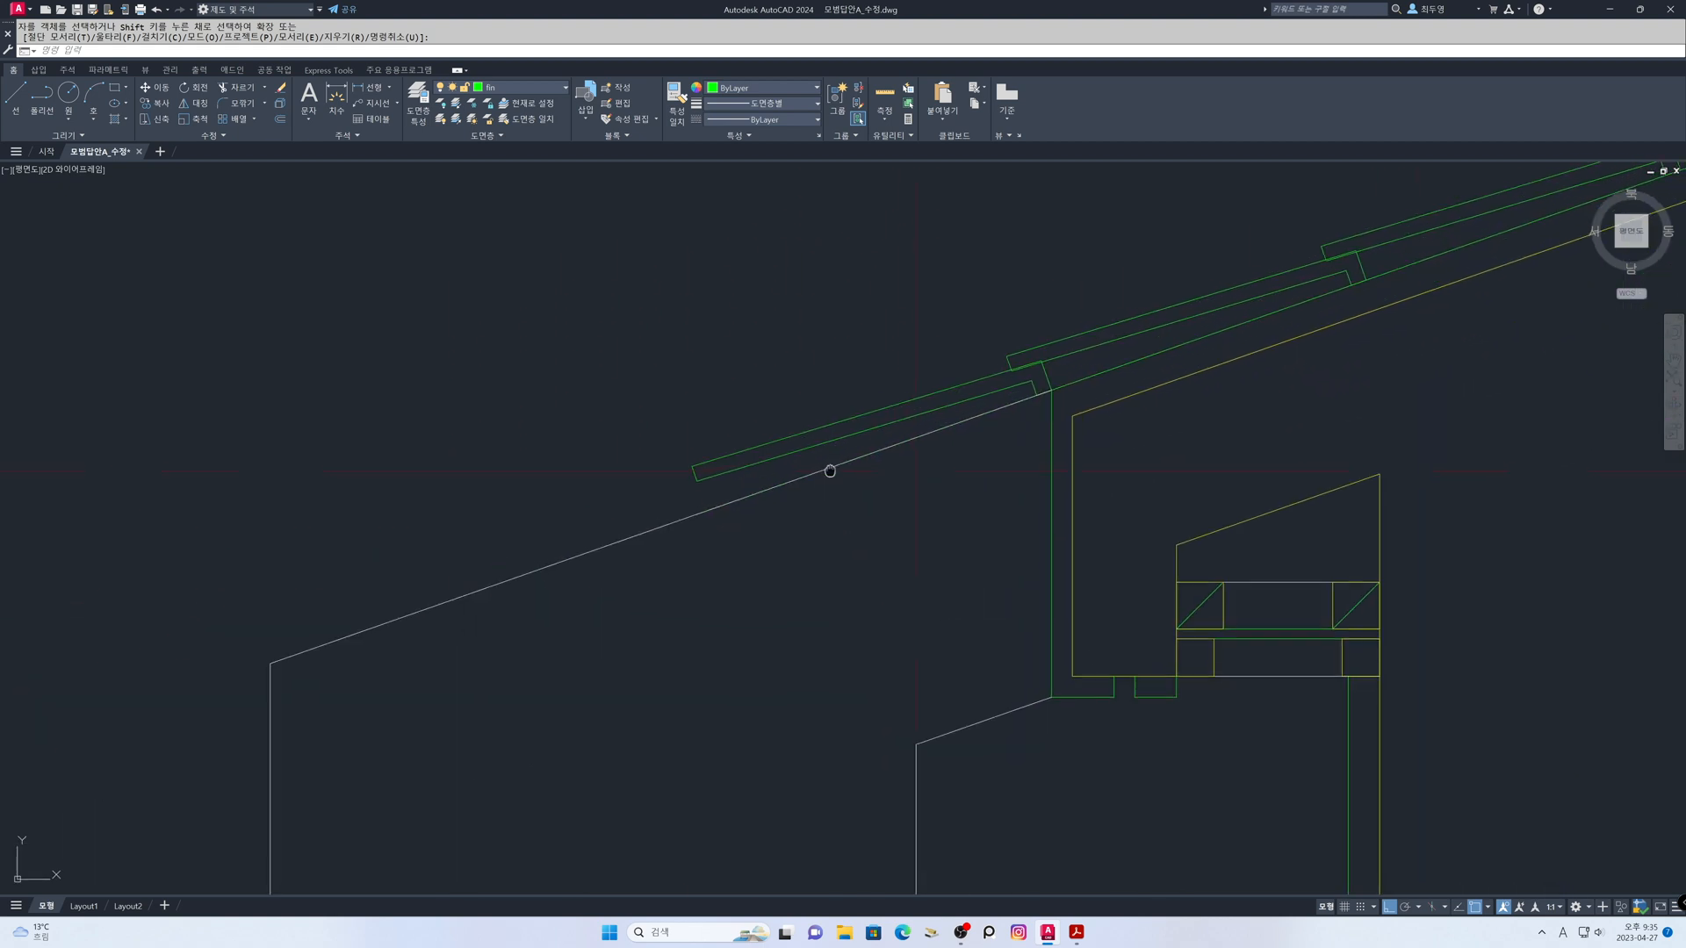
pyautogui.write('e')
pyautogui.press('space')
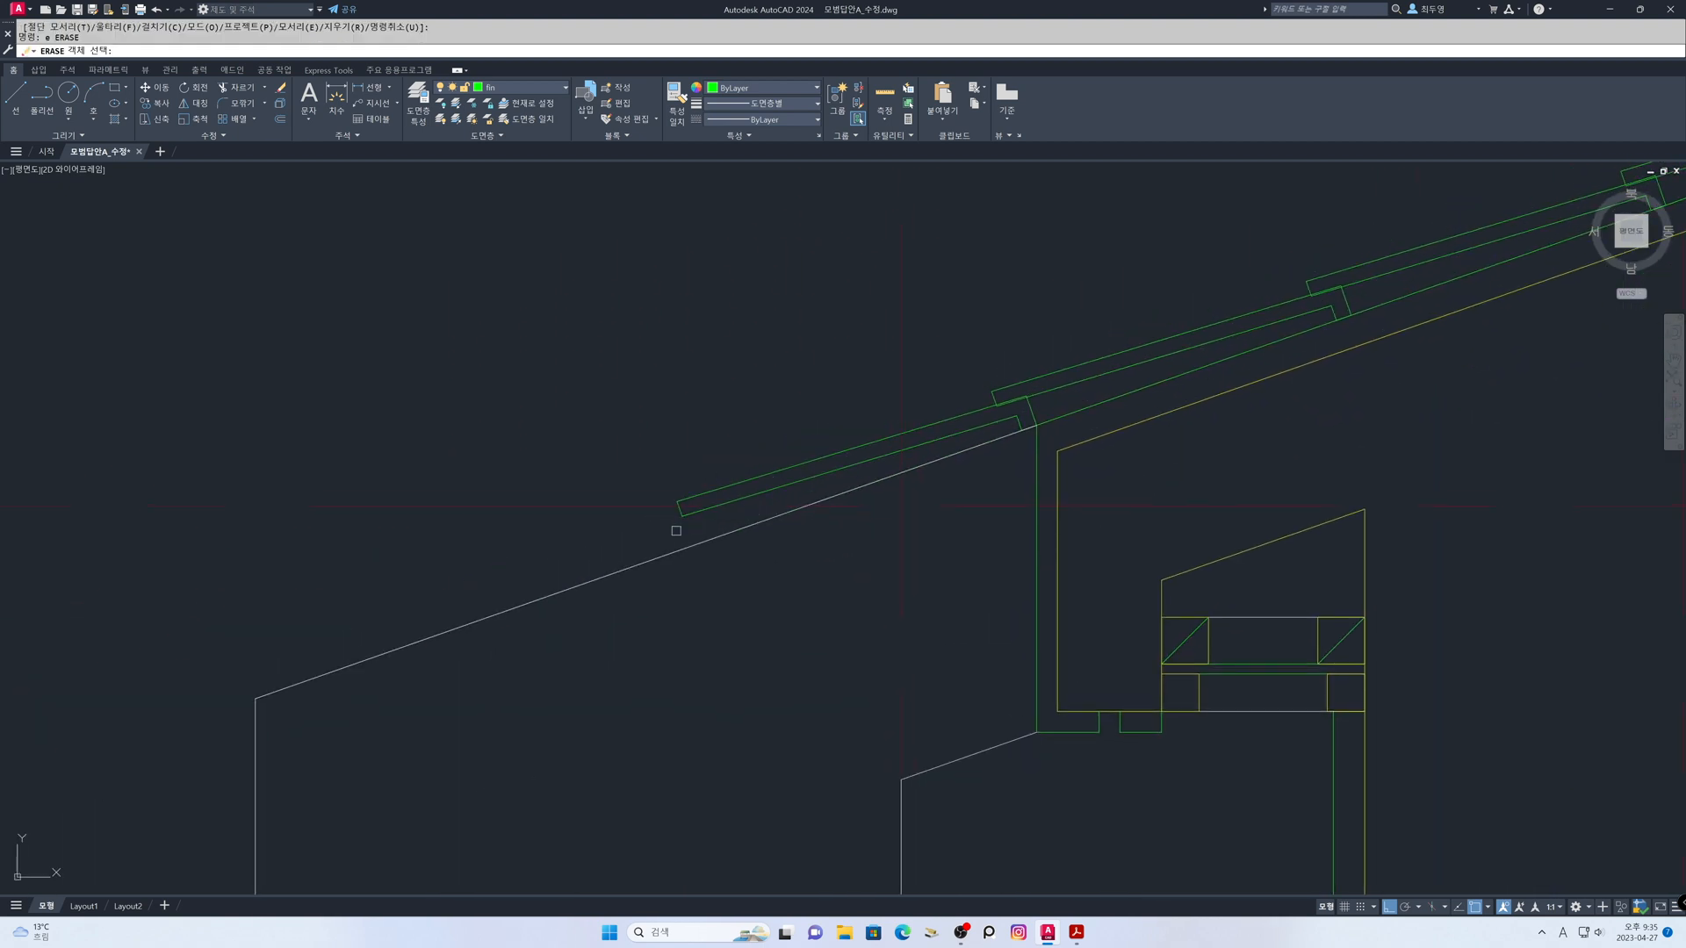
pyautogui.click(683, 515)
pyautogui.click(682, 513)
pyautogui.click(650, 477)
pyautogui.click(736, 562)
pyautogui.press('space')
# Erase the remaining short hook lines of the lowest tile, keeping only its end line at the eave corner
pyautogui.moveTo(988, 488); pyautogui.dragTo(779, 572, button='middle')
pyautogui.scroll(2, 779, 571)
pyautogui.press('space')
pyautogui.click(789, 495)
pyautogui.click(835, 532)
pyautogui.press('space')
# Offset the remaining tile end line at the left eave corner by 20 towards the ridge
pyautogui.moveTo(1130, 583)
pyautogui.mouseDown(button='middle')
pyautogui.moveTo(1178, 670)
pyautogui.moveTo(1159, 642)
pyautogui.mouseUp(button='middle')
pyautogui.scroll(-1, 1178, 670)
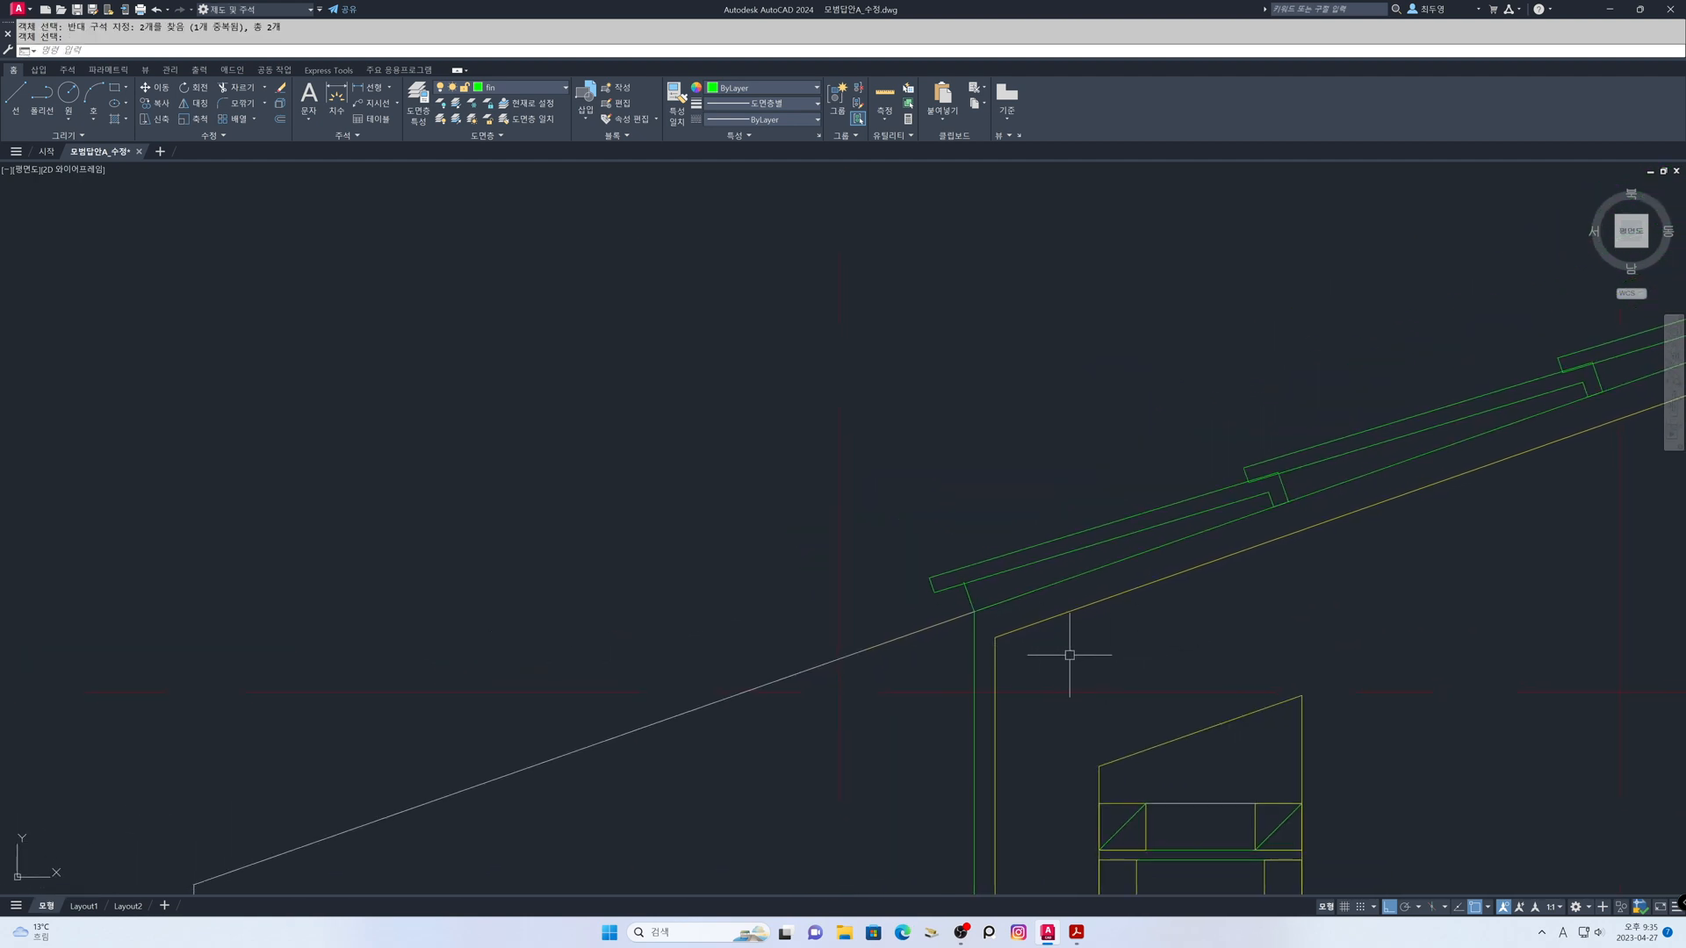
pyautogui.press('space')
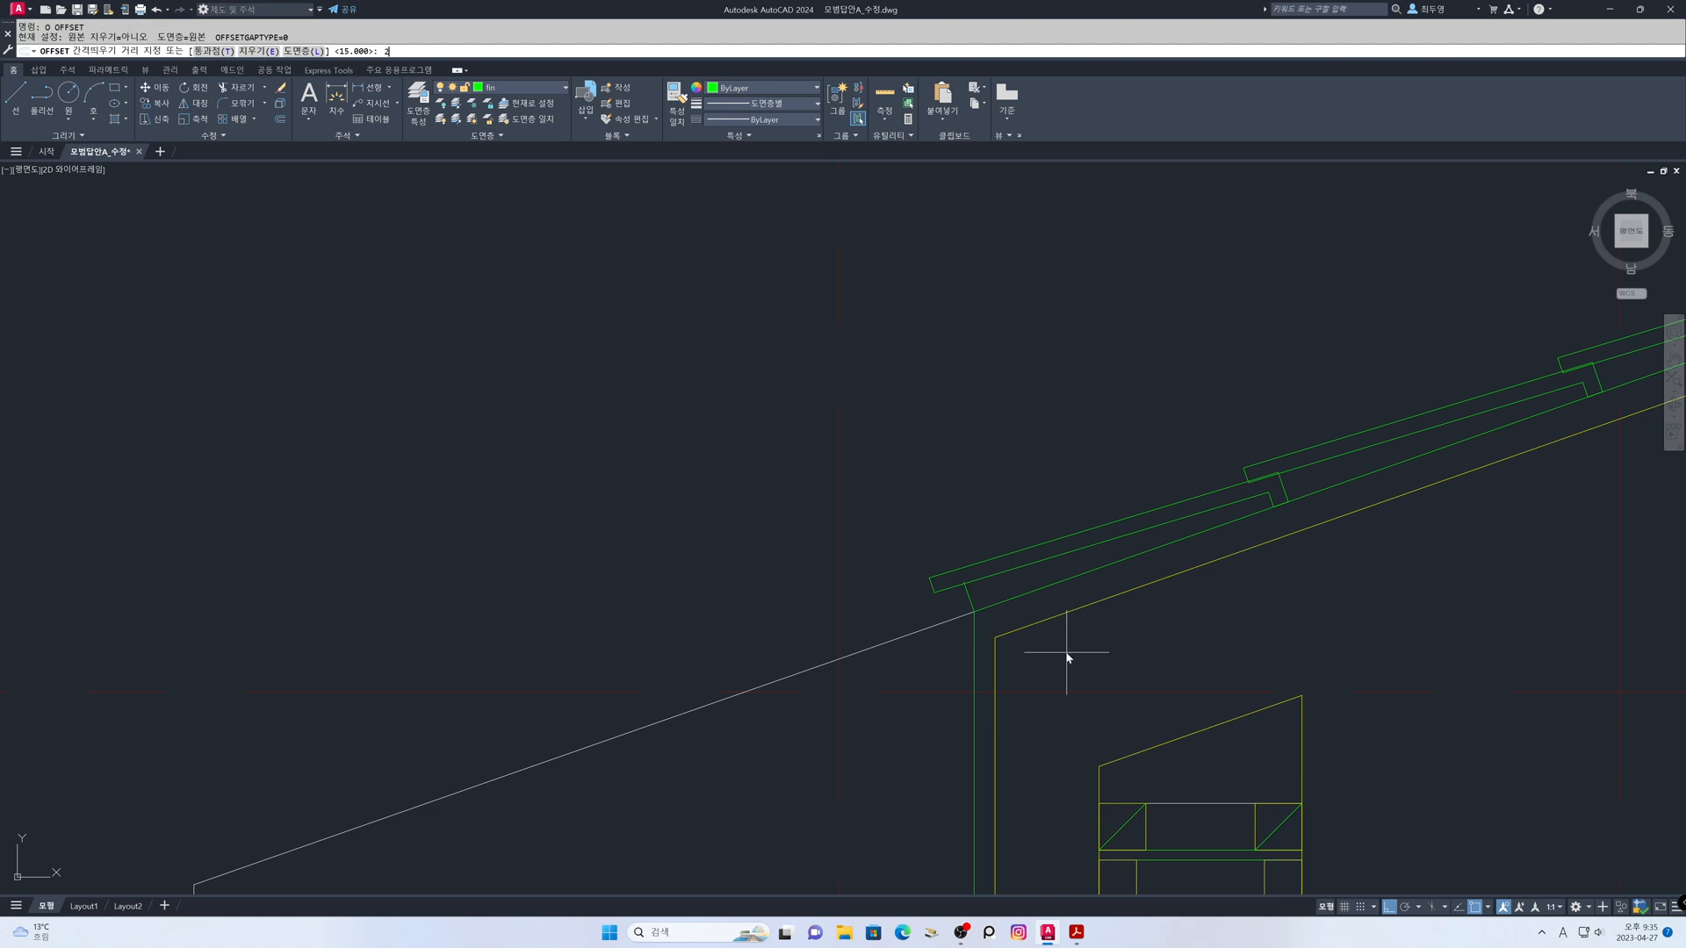
pyautogui.write('20')
pyautogui.press('space')
pyautogui.scroll(2, 983, 618)
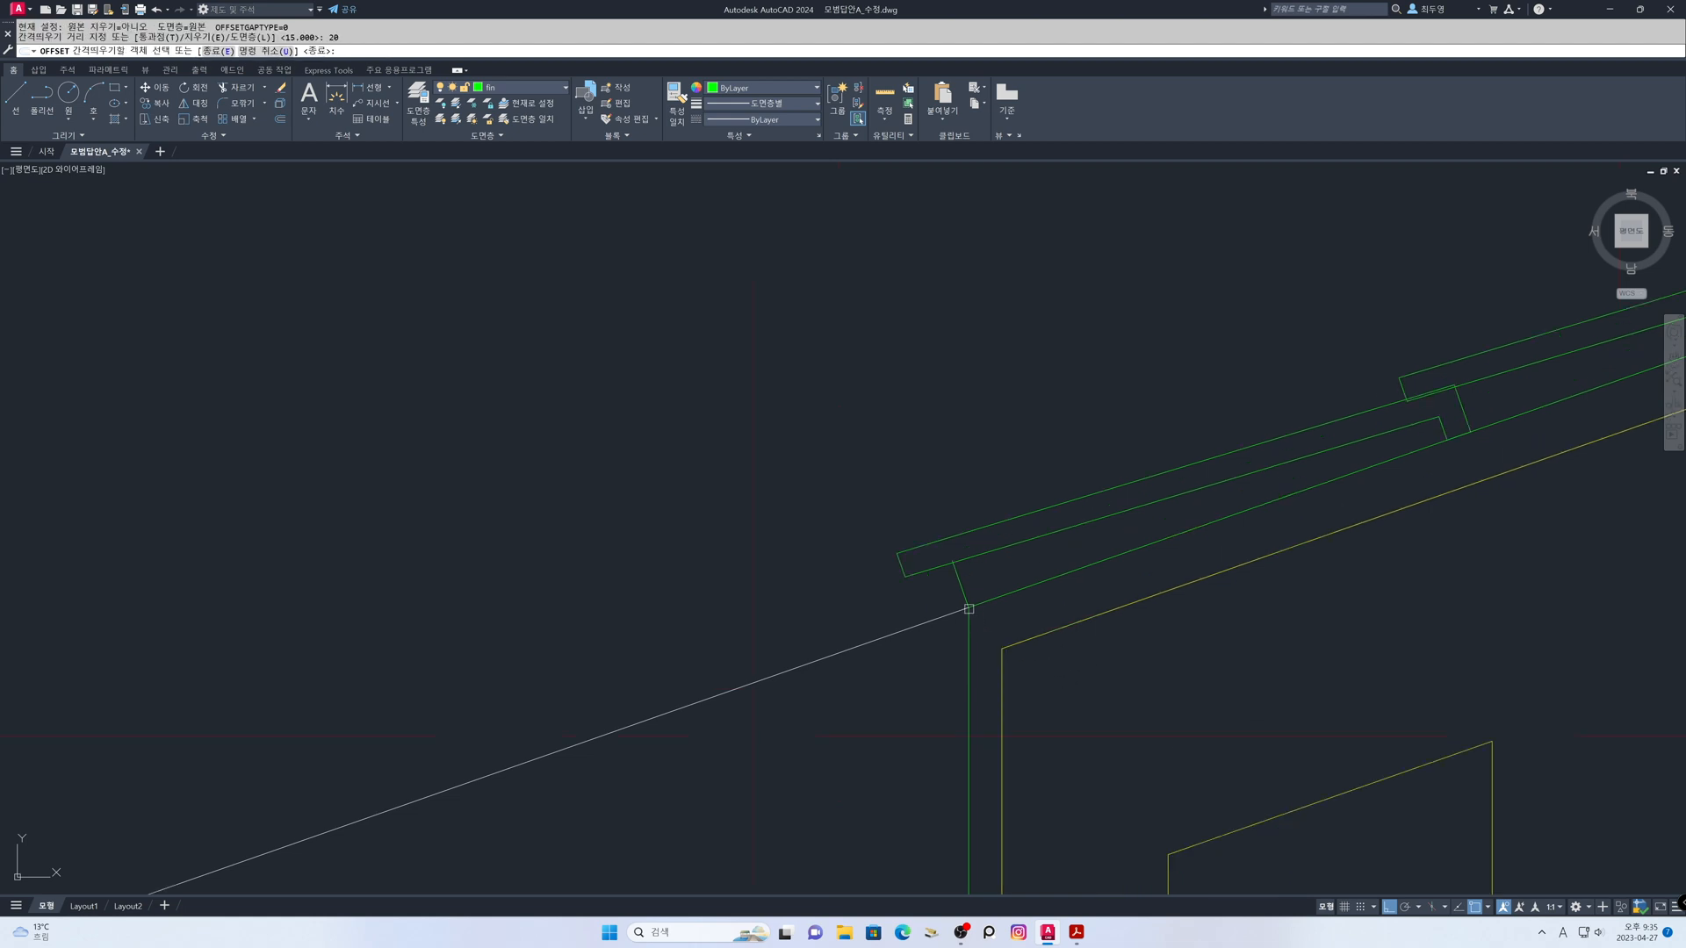
pyautogui.click(961, 590)
pyautogui.click(1009, 576)
pyautogui.press('space')
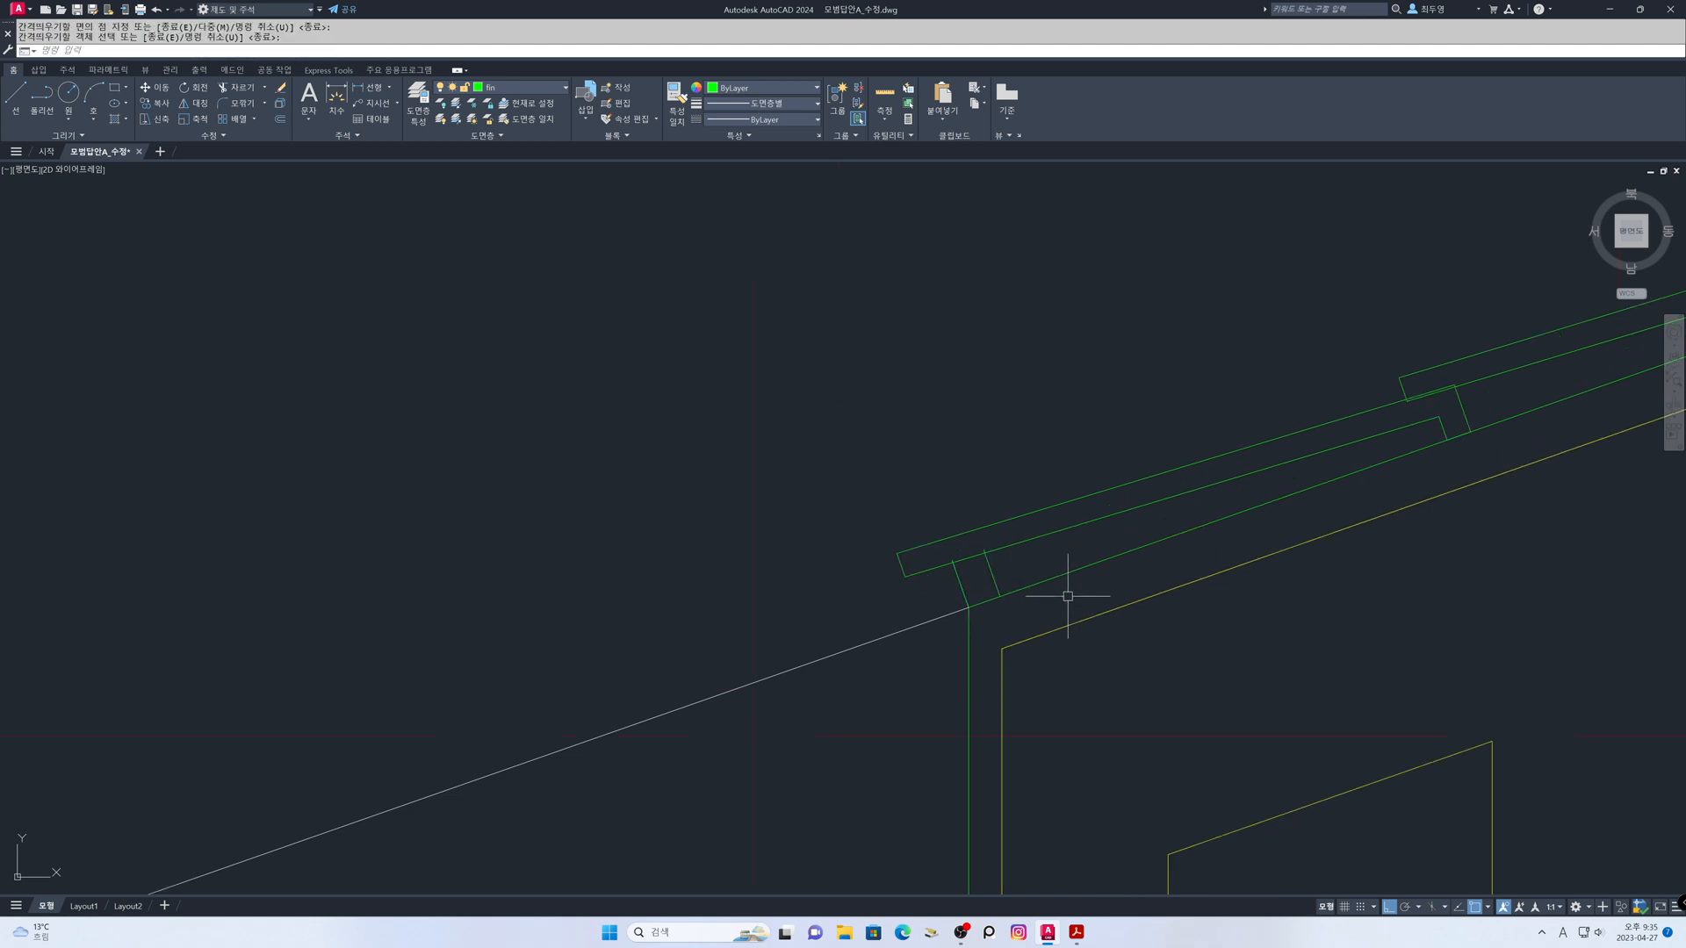
# Offset the end line at the eave corner 50 down the slope, and offset that copy back towards the eave
pyautogui.press('space')
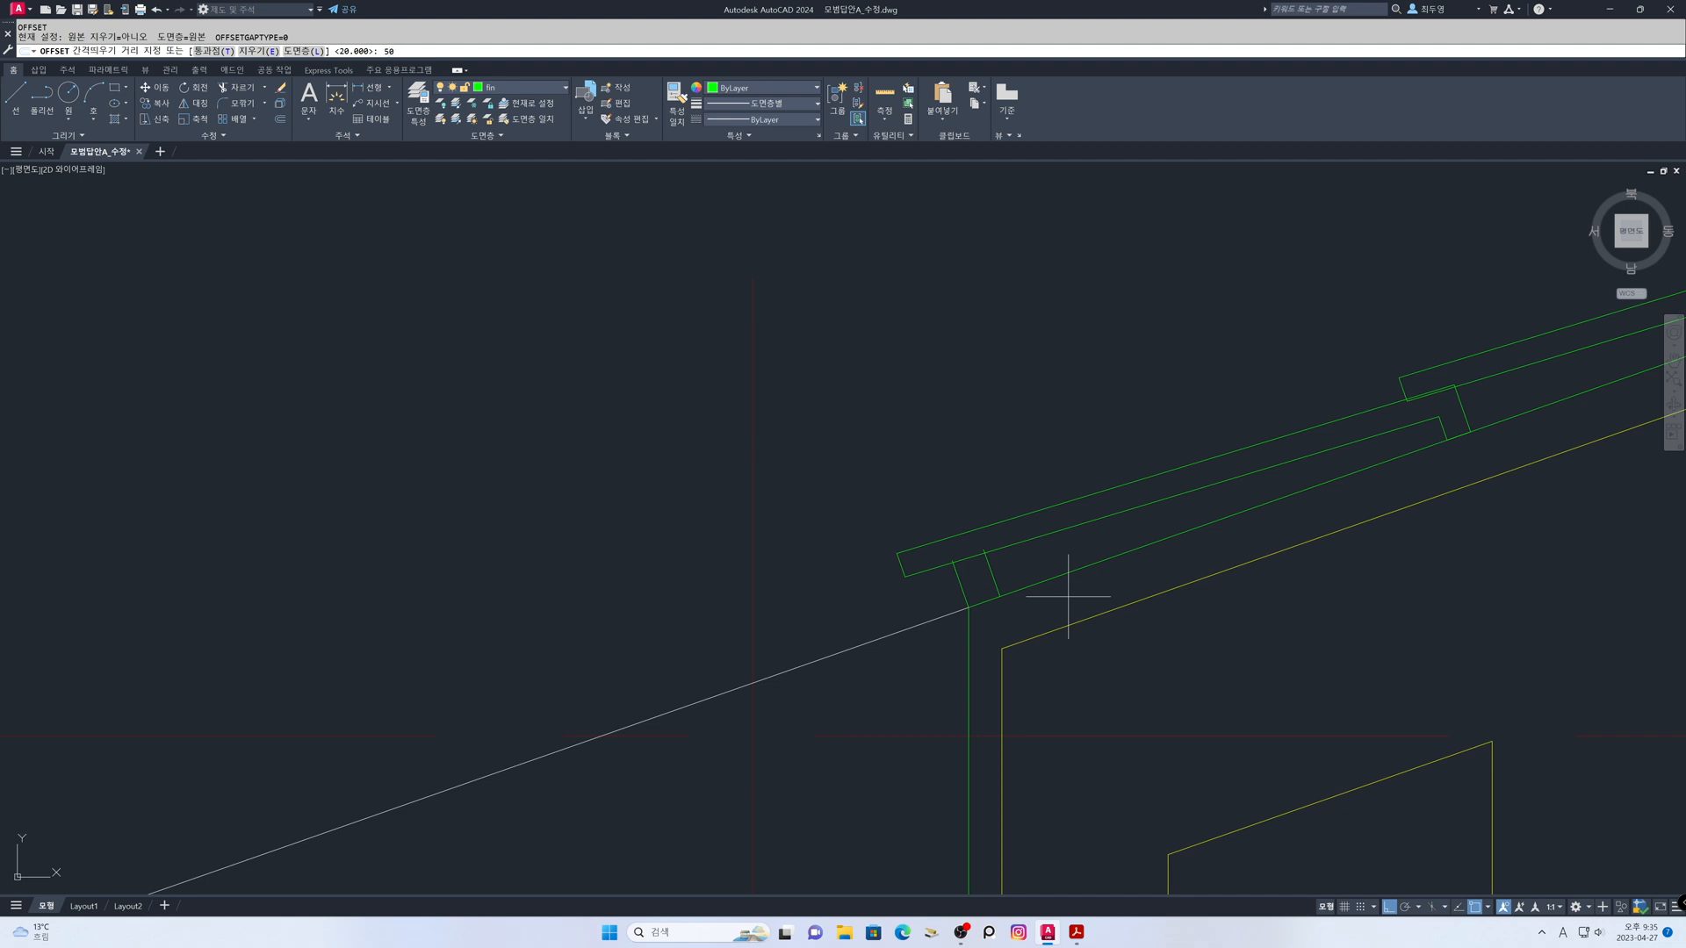
pyautogui.press('space')
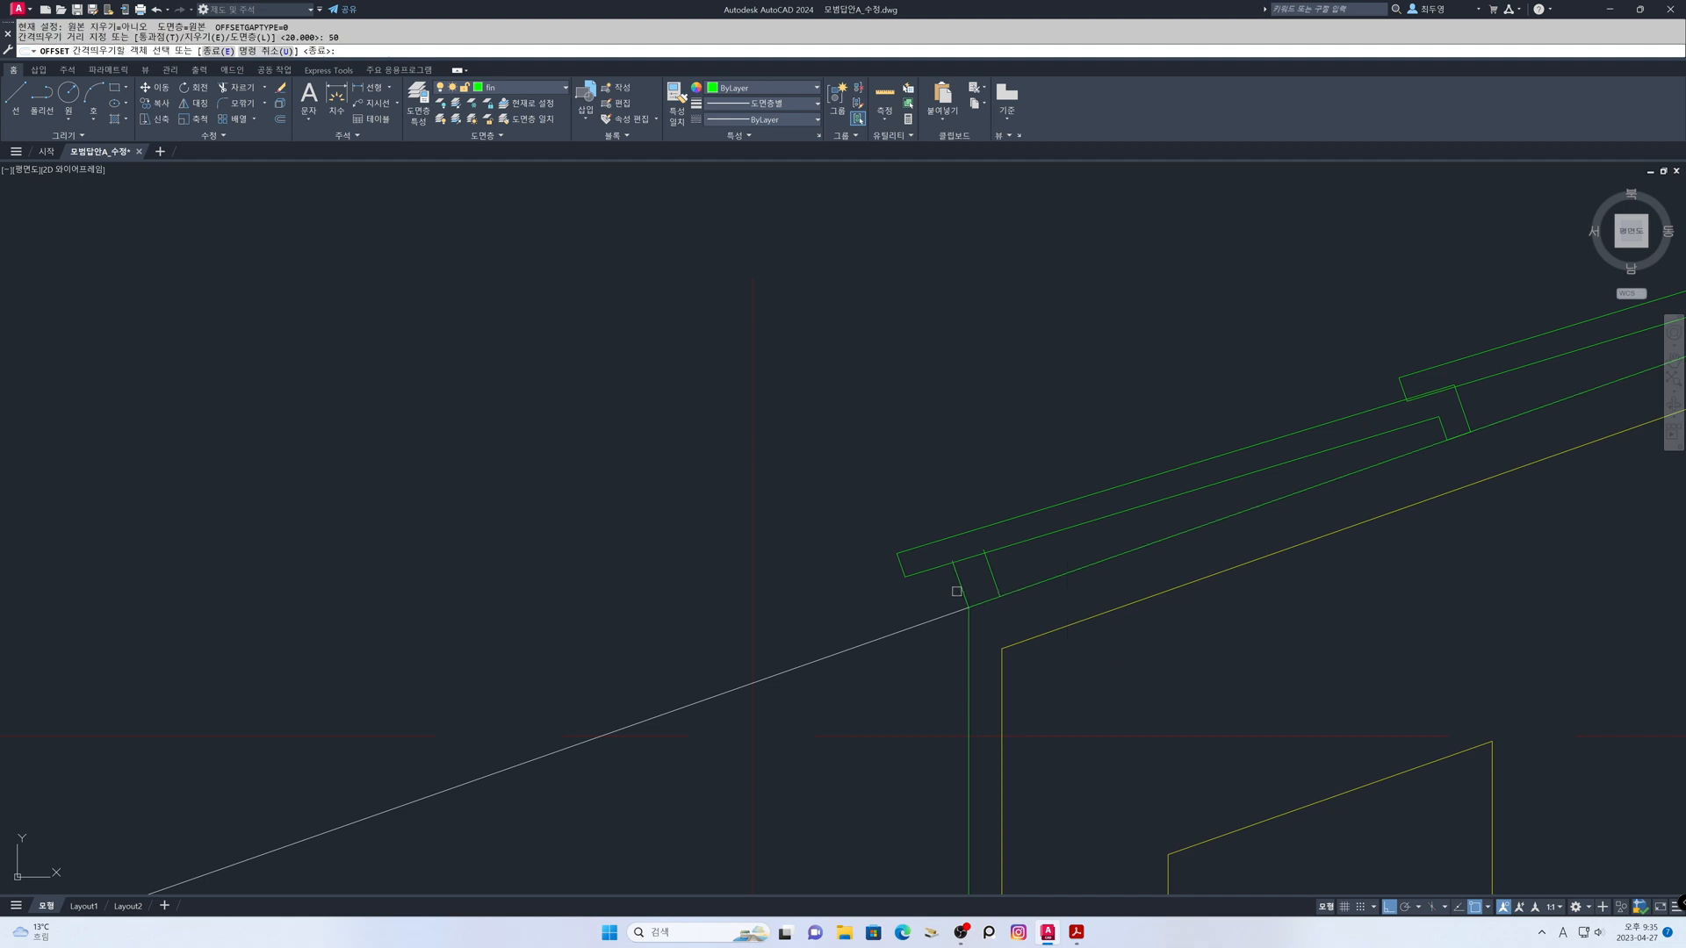
pyautogui.press('space')
pyautogui.press('space')
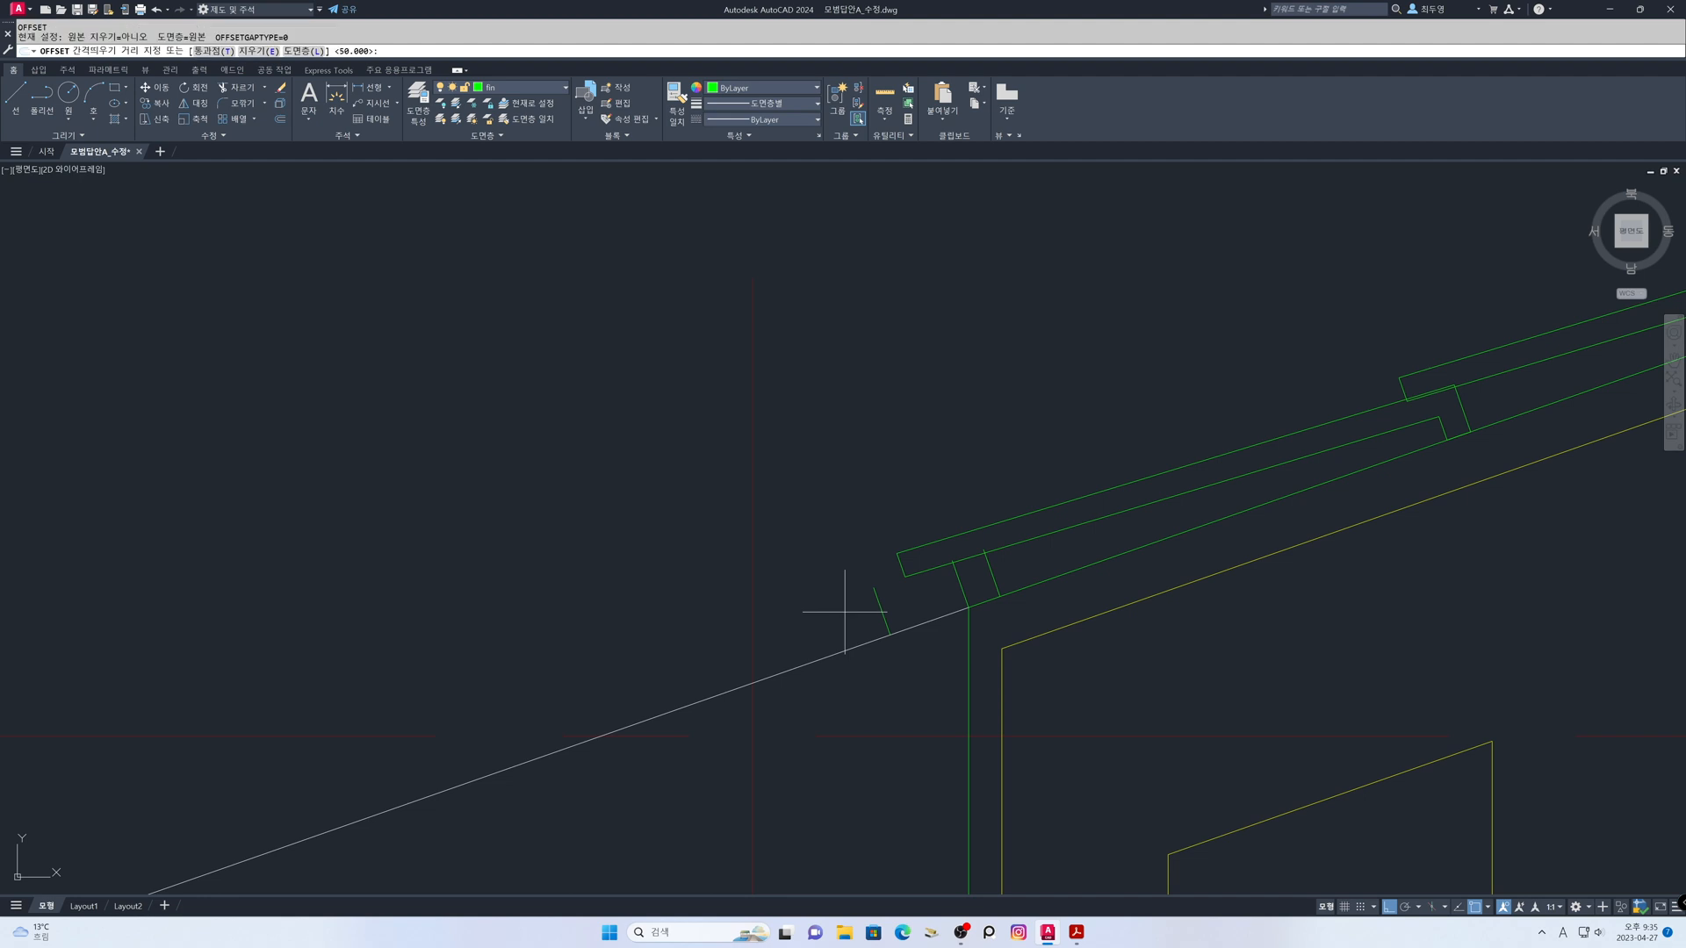
pyautogui.press('space')
pyautogui.click(883, 618)
pyautogui.click(914, 608)
pyautogui.press('space')
# Fillet the two outer offset lines with the lower and upper edges of the eave tile, using the multiple option
pyautogui.write('f')
pyautogui.press('space')
pyautogui.write('m')
pyautogui.press('space')
pyautogui.click(907, 604)
pyautogui.click(922, 567)
pyautogui.click(907, 550)
pyautogui.click(875, 593)
pyautogui.press('space')
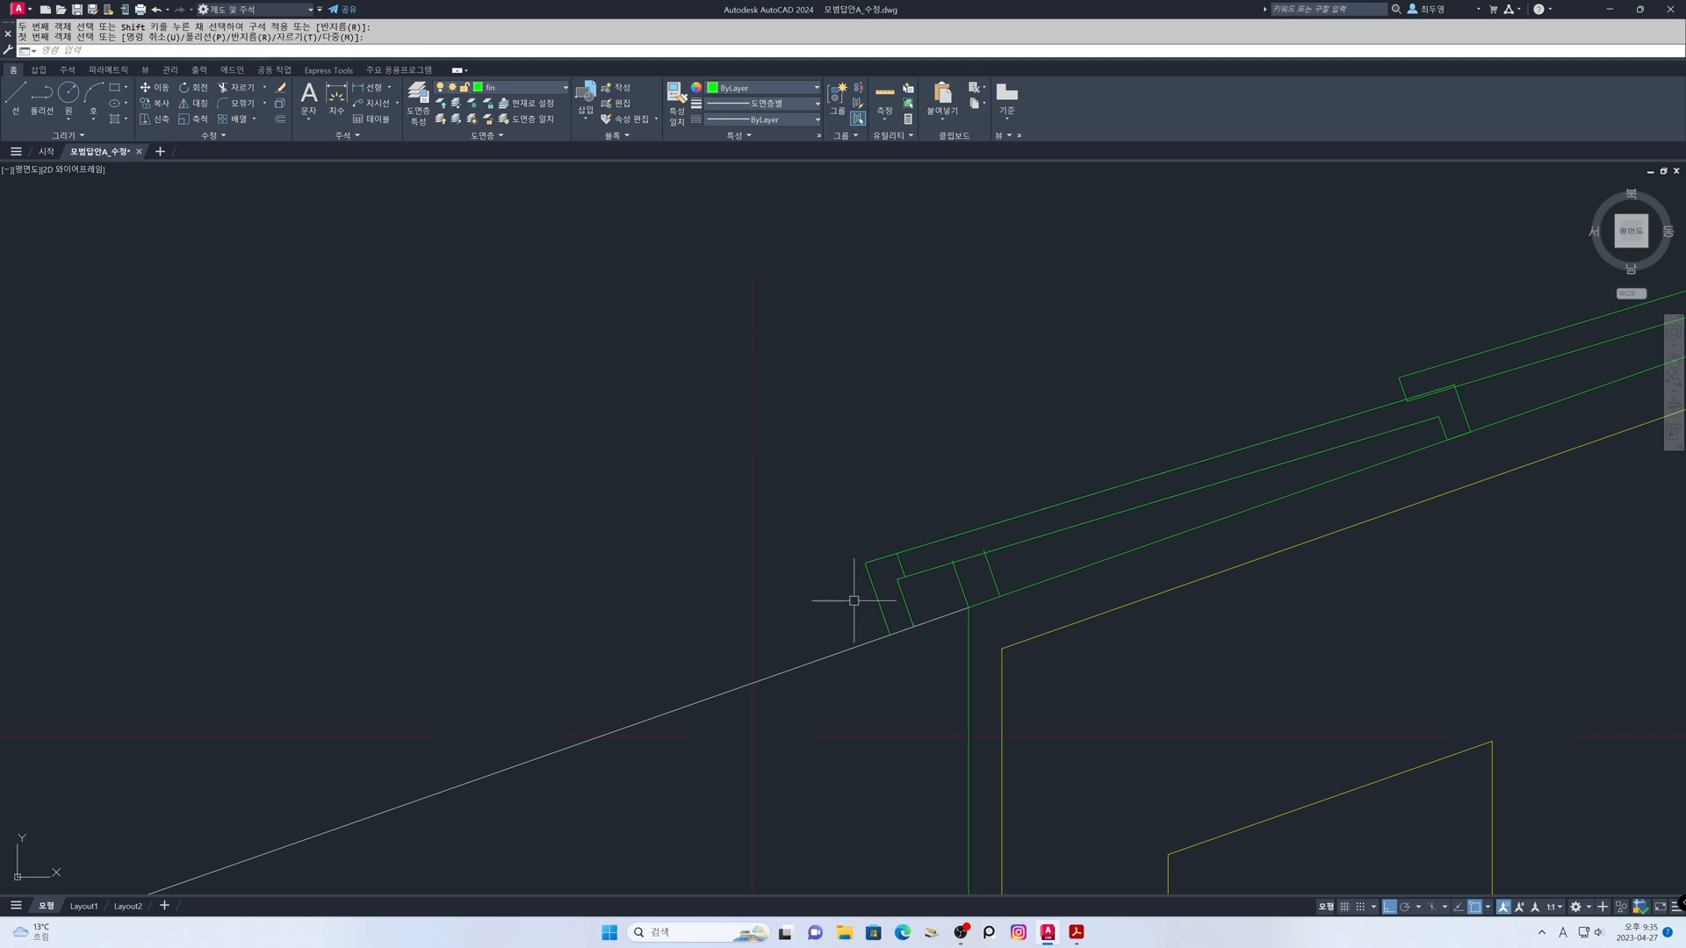
# Erase the original short end line inside the extended eave tile
pyautogui.write('e')
pyautogui.press('space')
pyautogui.click(902, 565)
pyautogui.press('space')
# Trim the tops of the two support lines beneath the eave tile at the tile's lower edge
pyautogui.scroll(4, 976, 574)
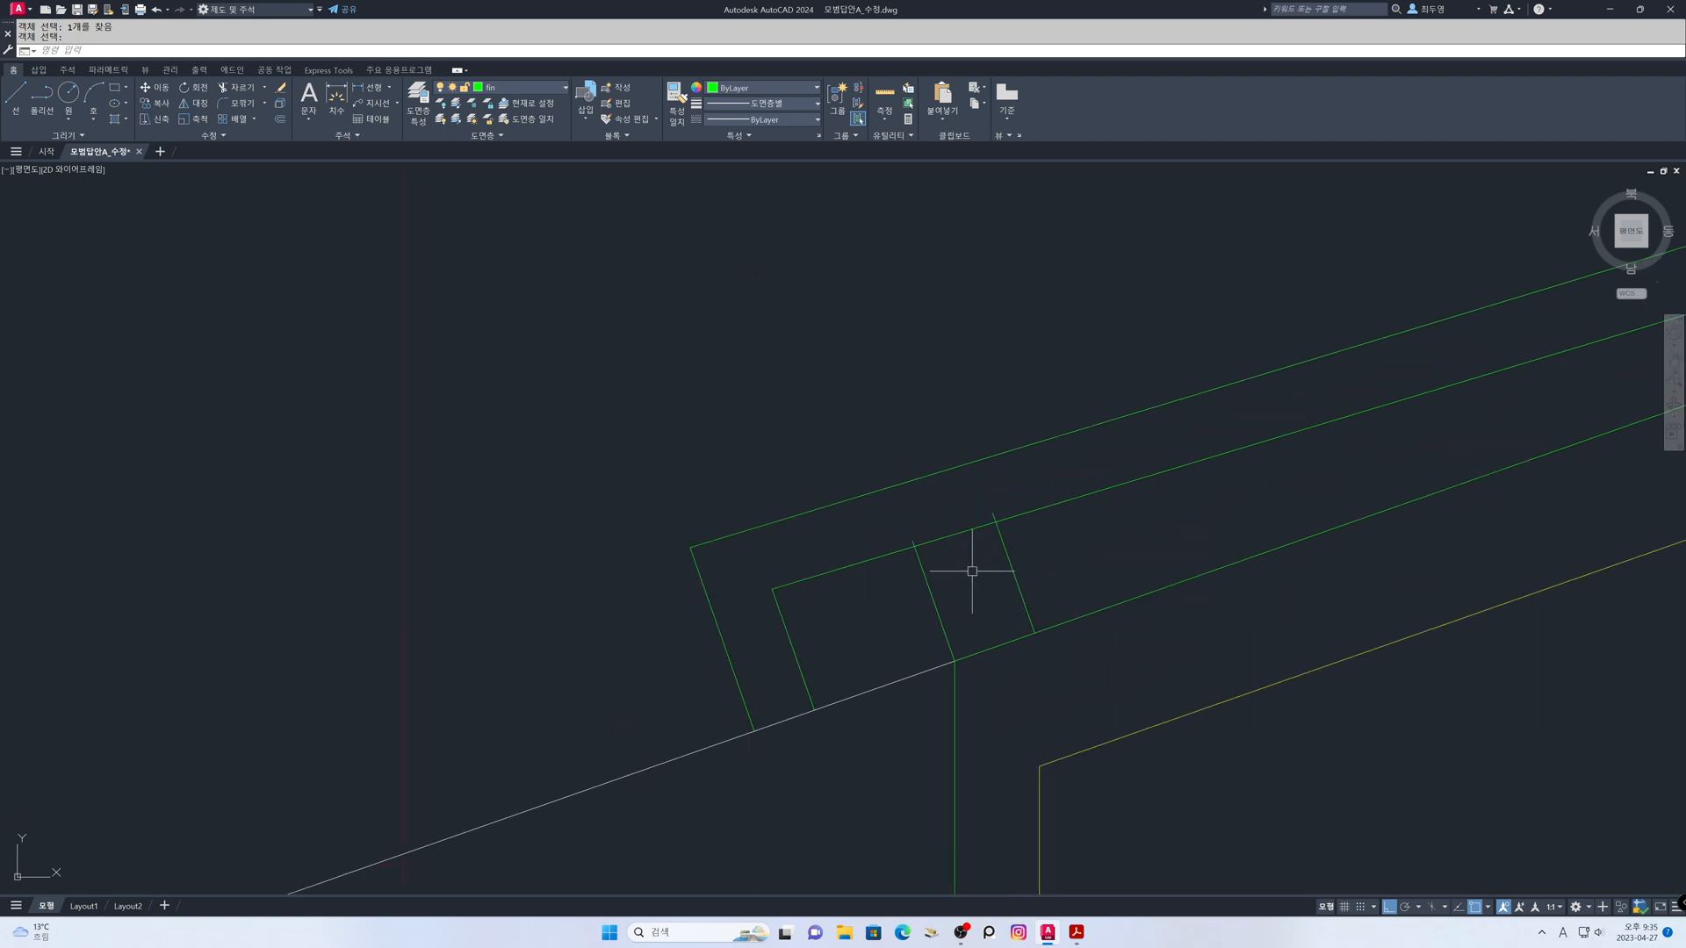
pyautogui.write('tr')
pyautogui.press('space')
pyautogui.click(992, 514)
pyautogui.press('space')
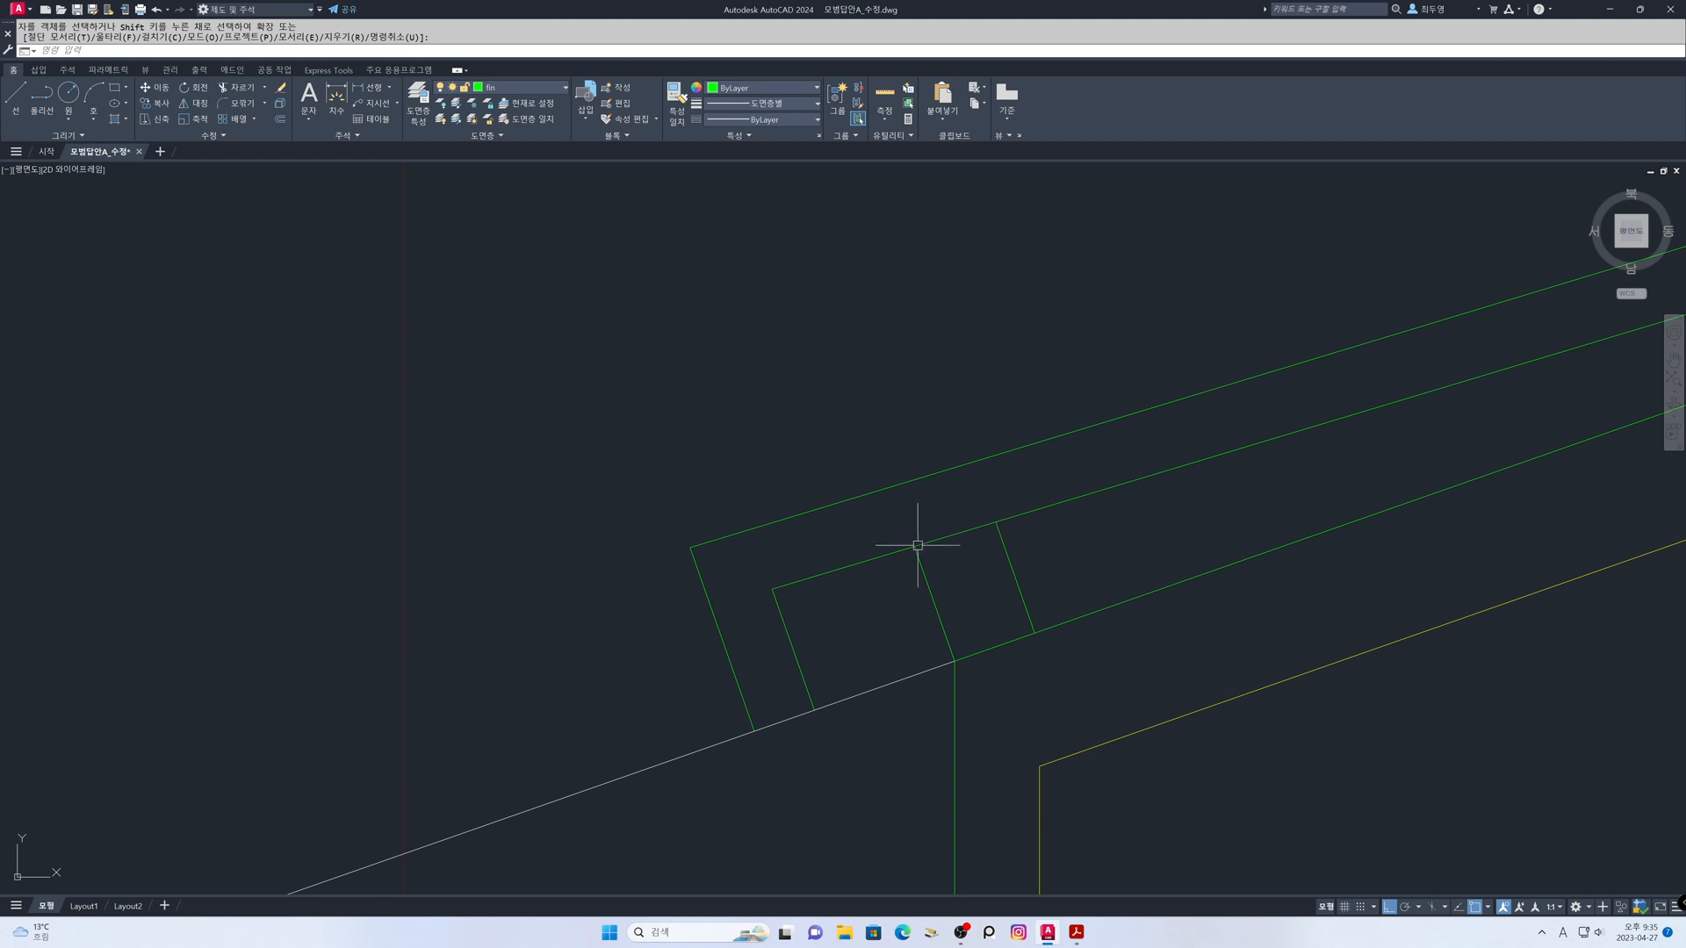
# Make the ele layer current
pyautogui.scroll(-5, 947, 597)
pyautogui.scroll(-3, 948, 570)
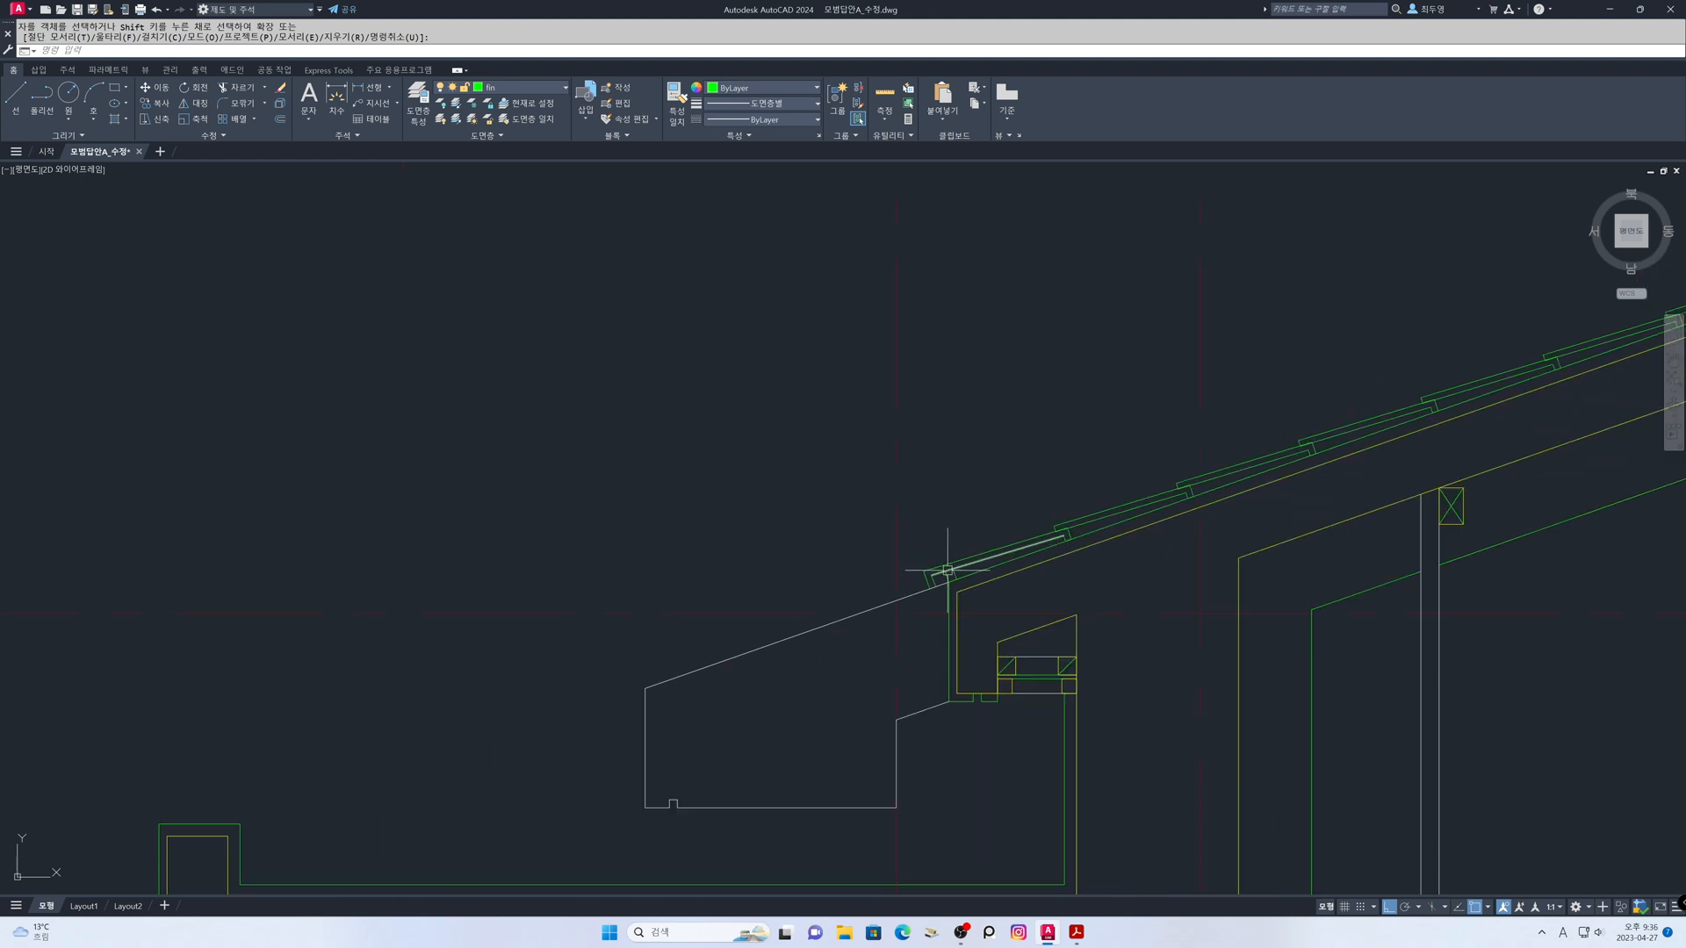
pyautogui.scroll(-1, 903, 640)
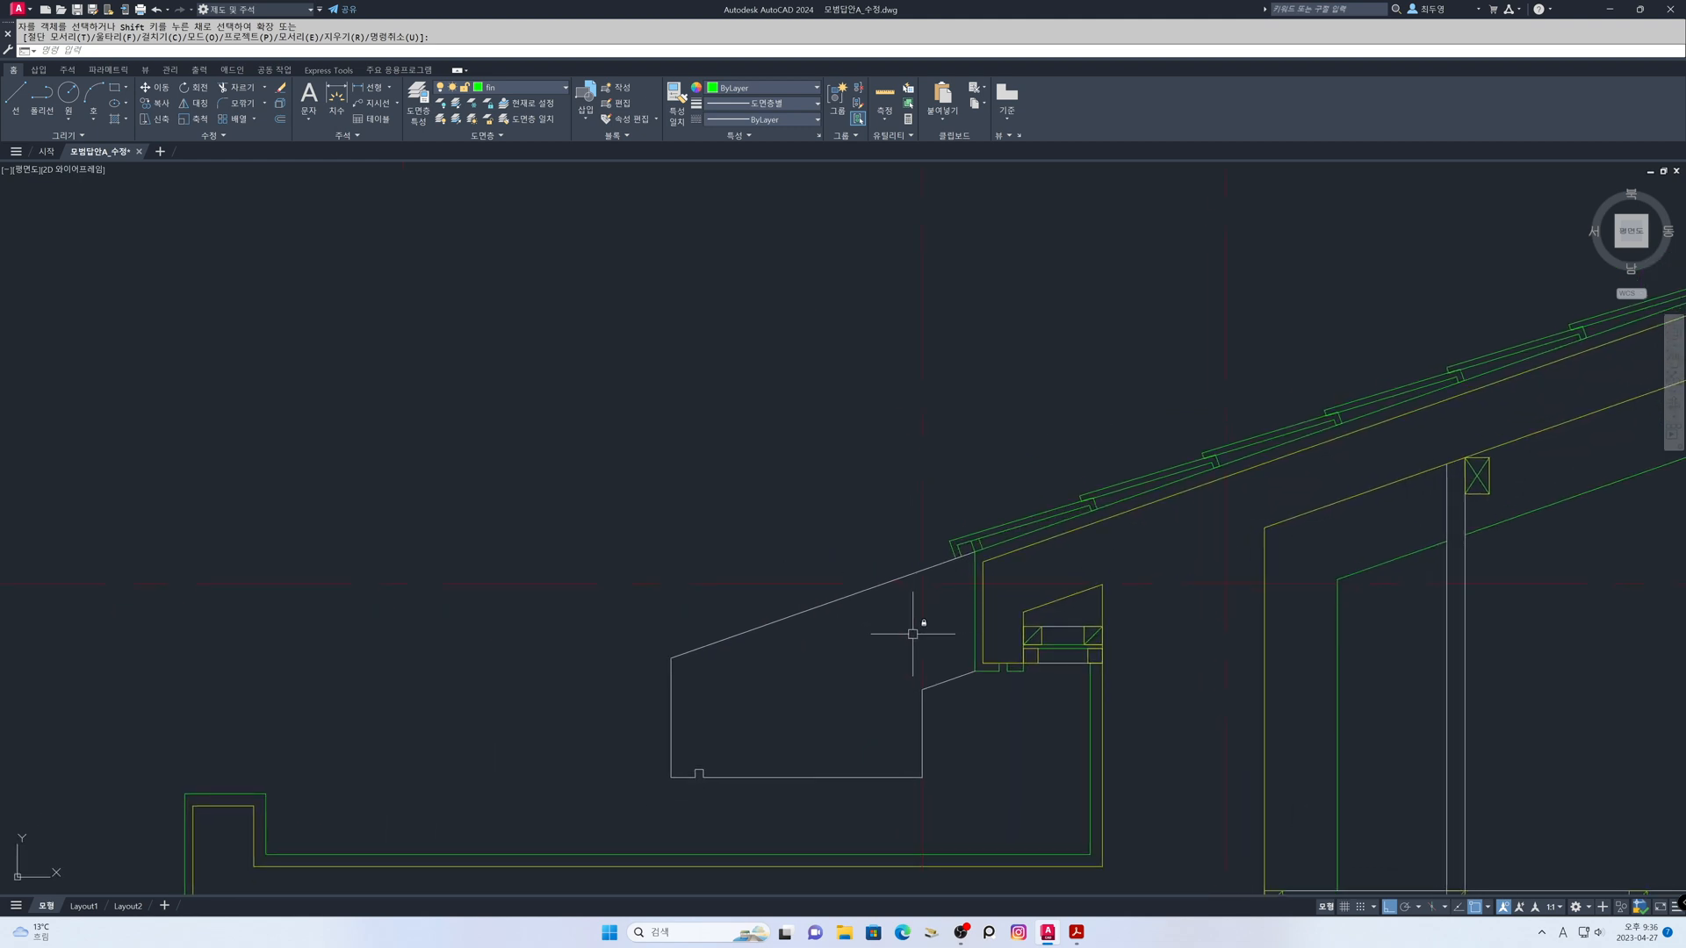
pyautogui.click(551, 90)
pyautogui.click(509, 151)
# Draw a 320 by 45 rectangle in the empty area above the left eave
pyautogui.press('Return')
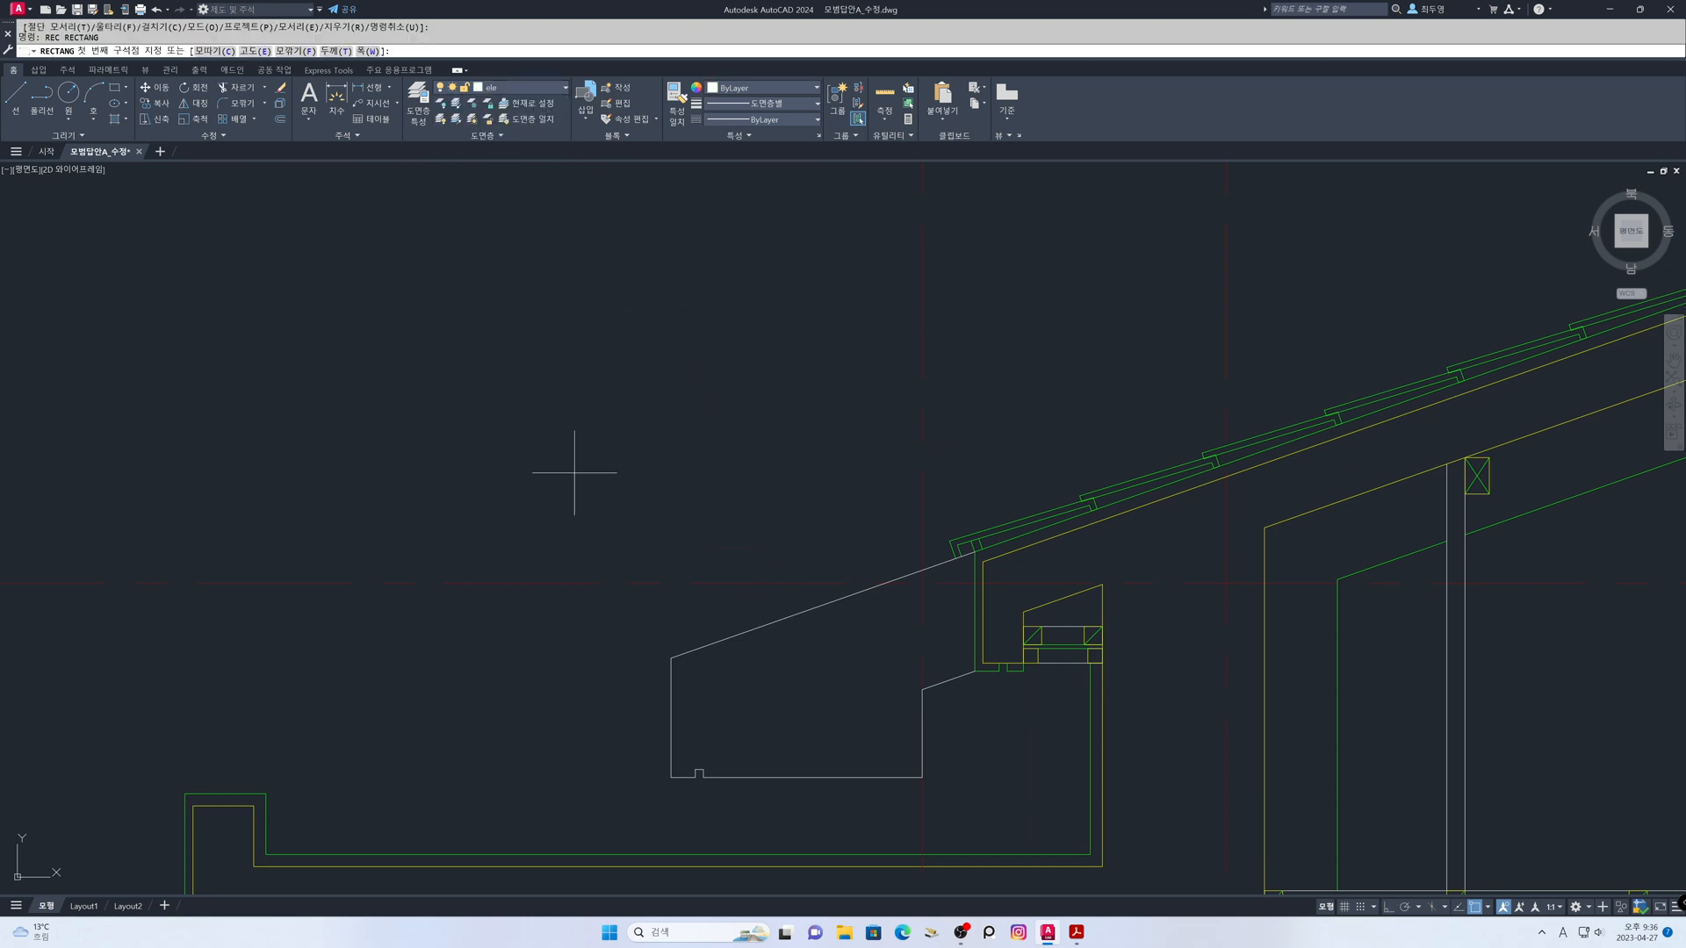
pyautogui.click(600, 470)
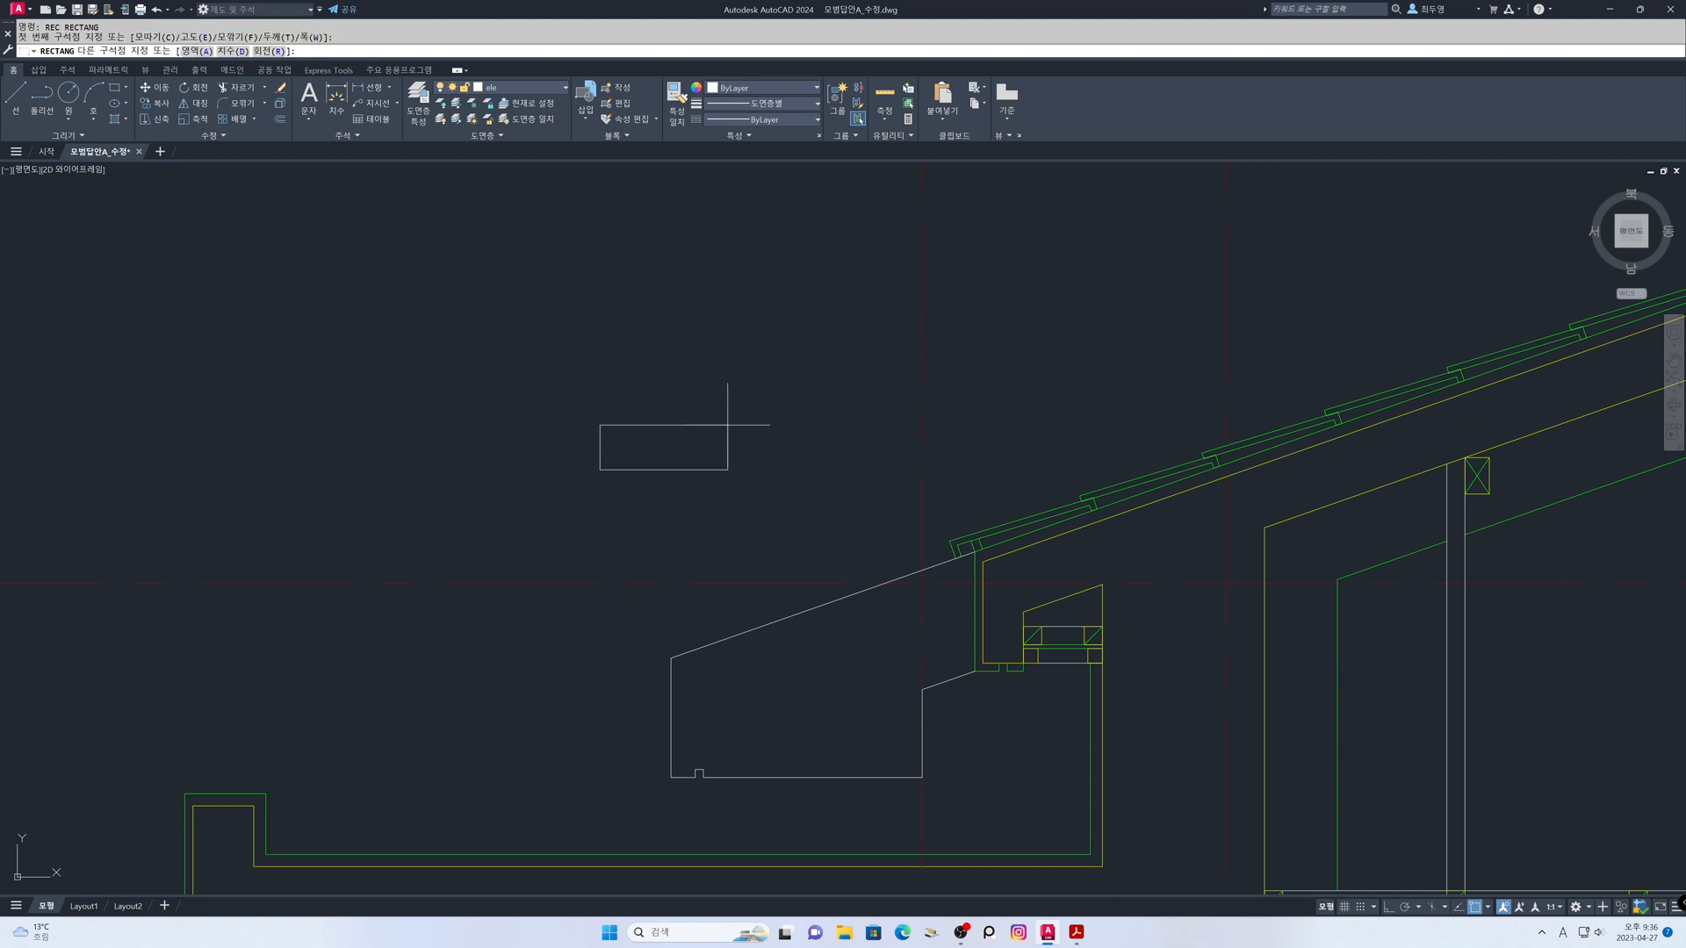
pyautogui.write('d')
pyautogui.press('Return')
pyautogui.write('320')
pyautogui.press('Return')
pyautogui.write('45')
pyautogui.press('Return')
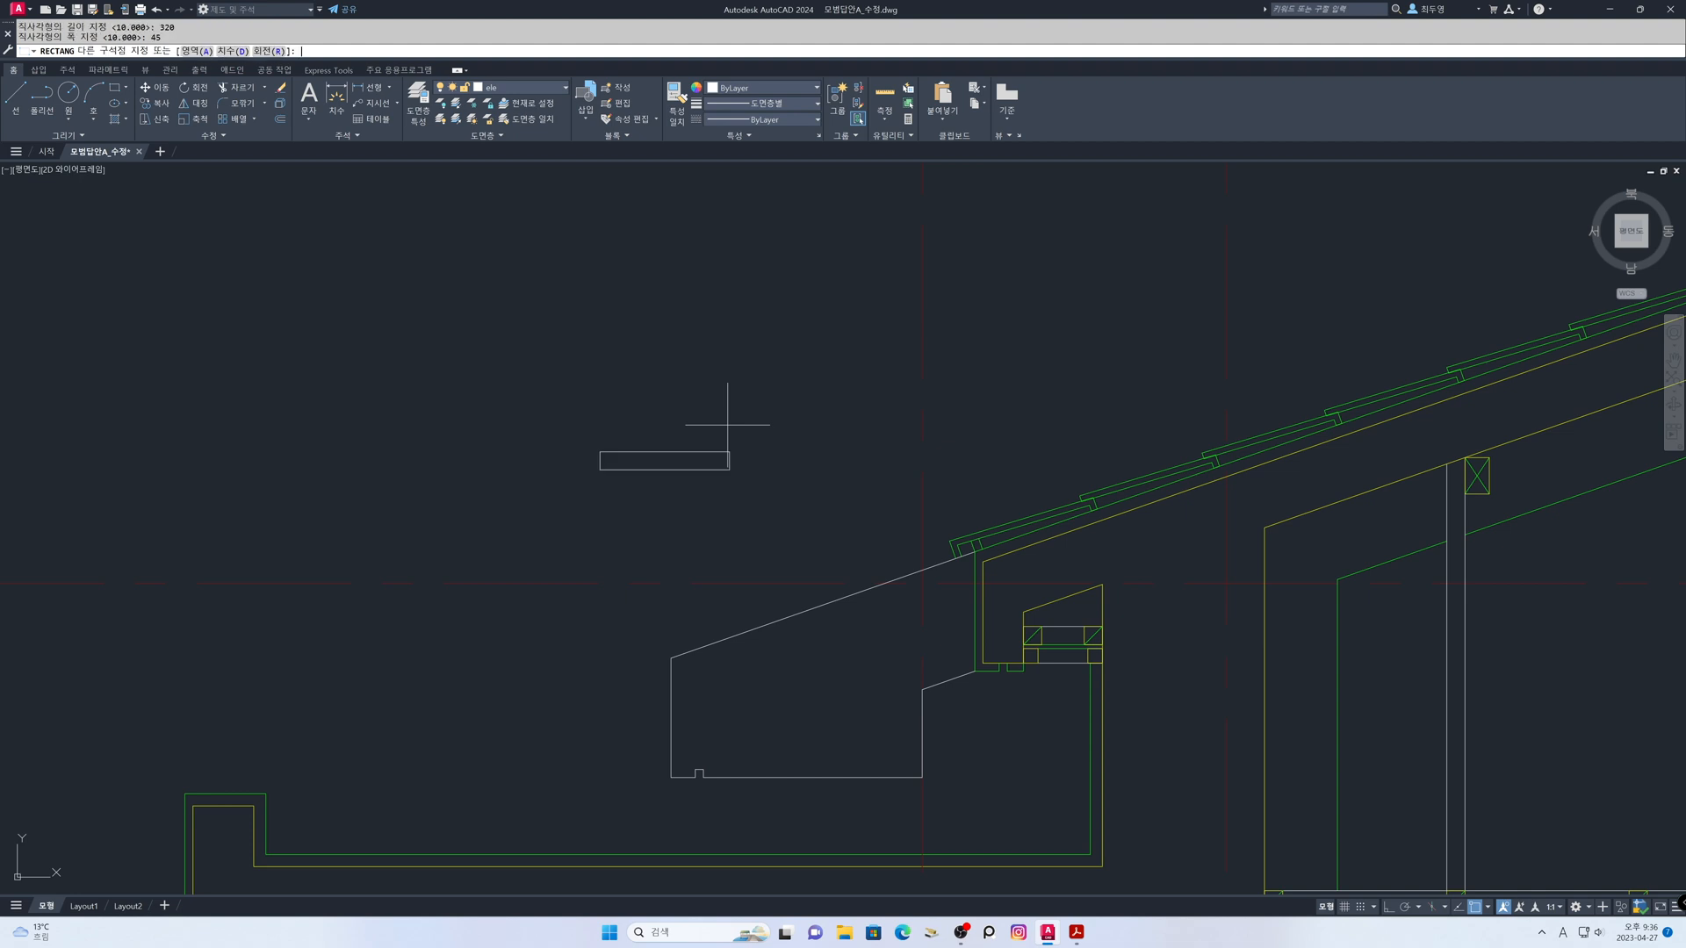
pyautogui.click(779, 459)
# Stretch the upper-right corner of the rectangle straight down by 15
pyautogui.write('s')
pyautogui.press('Return')
pyautogui.click(772, 472)
pyautogui.click(598, 379)
pyautogui.press('Return')
pyautogui.click(807, 401)
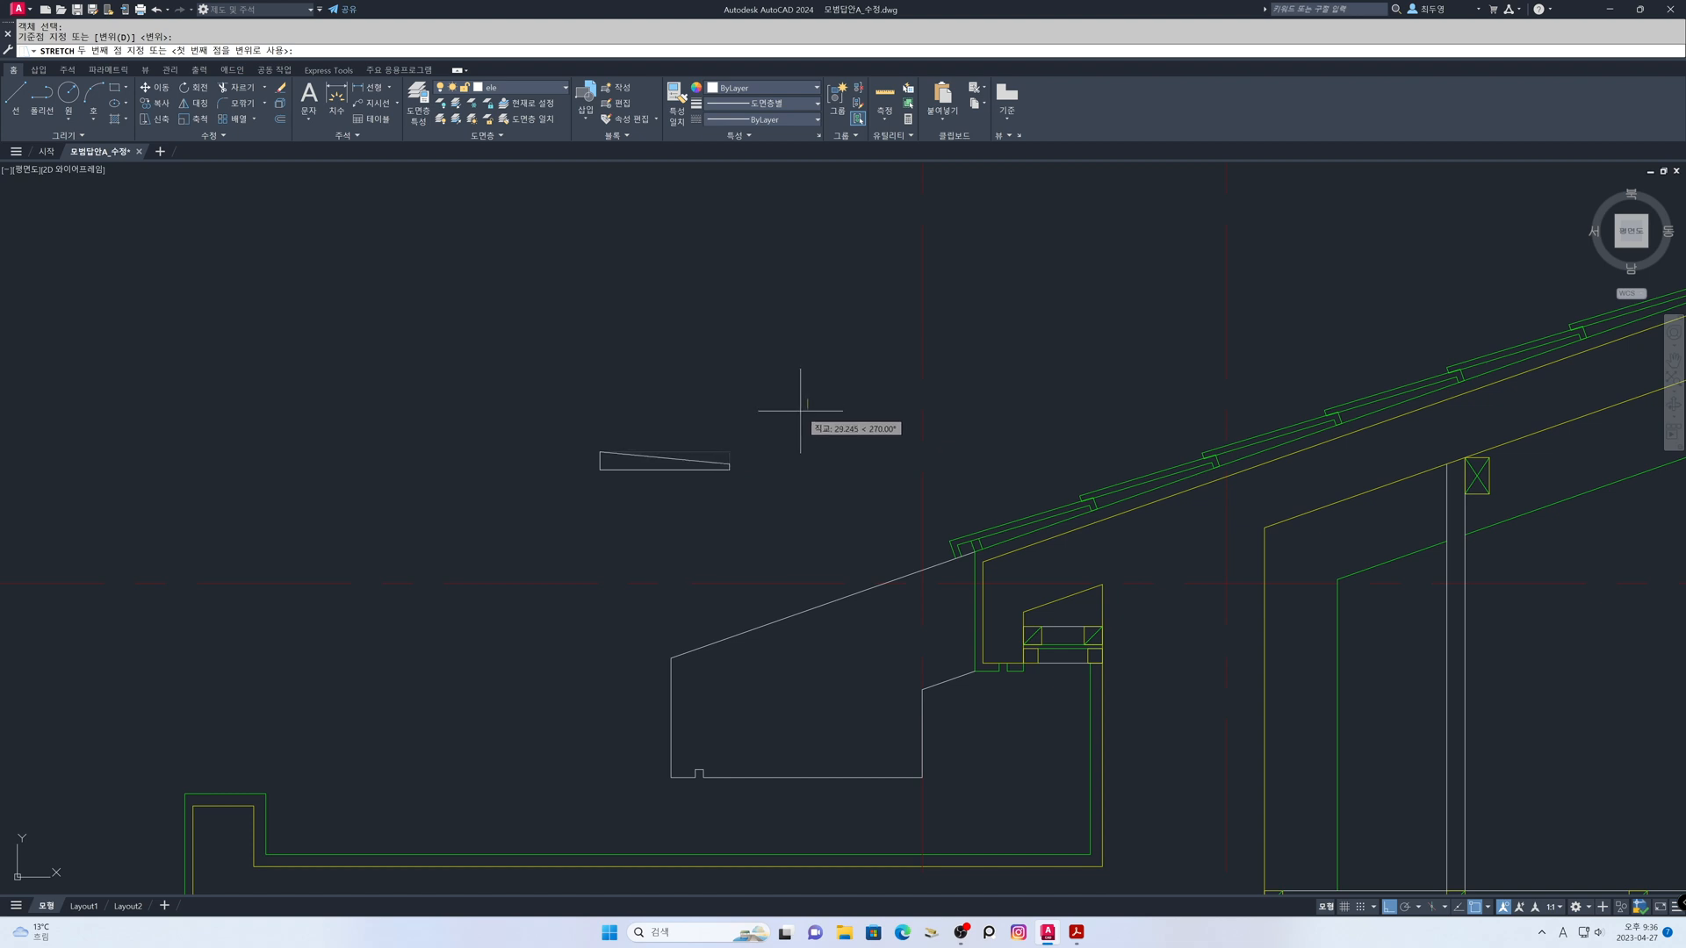
pyautogui.write('15')
pyautogui.press('Return')
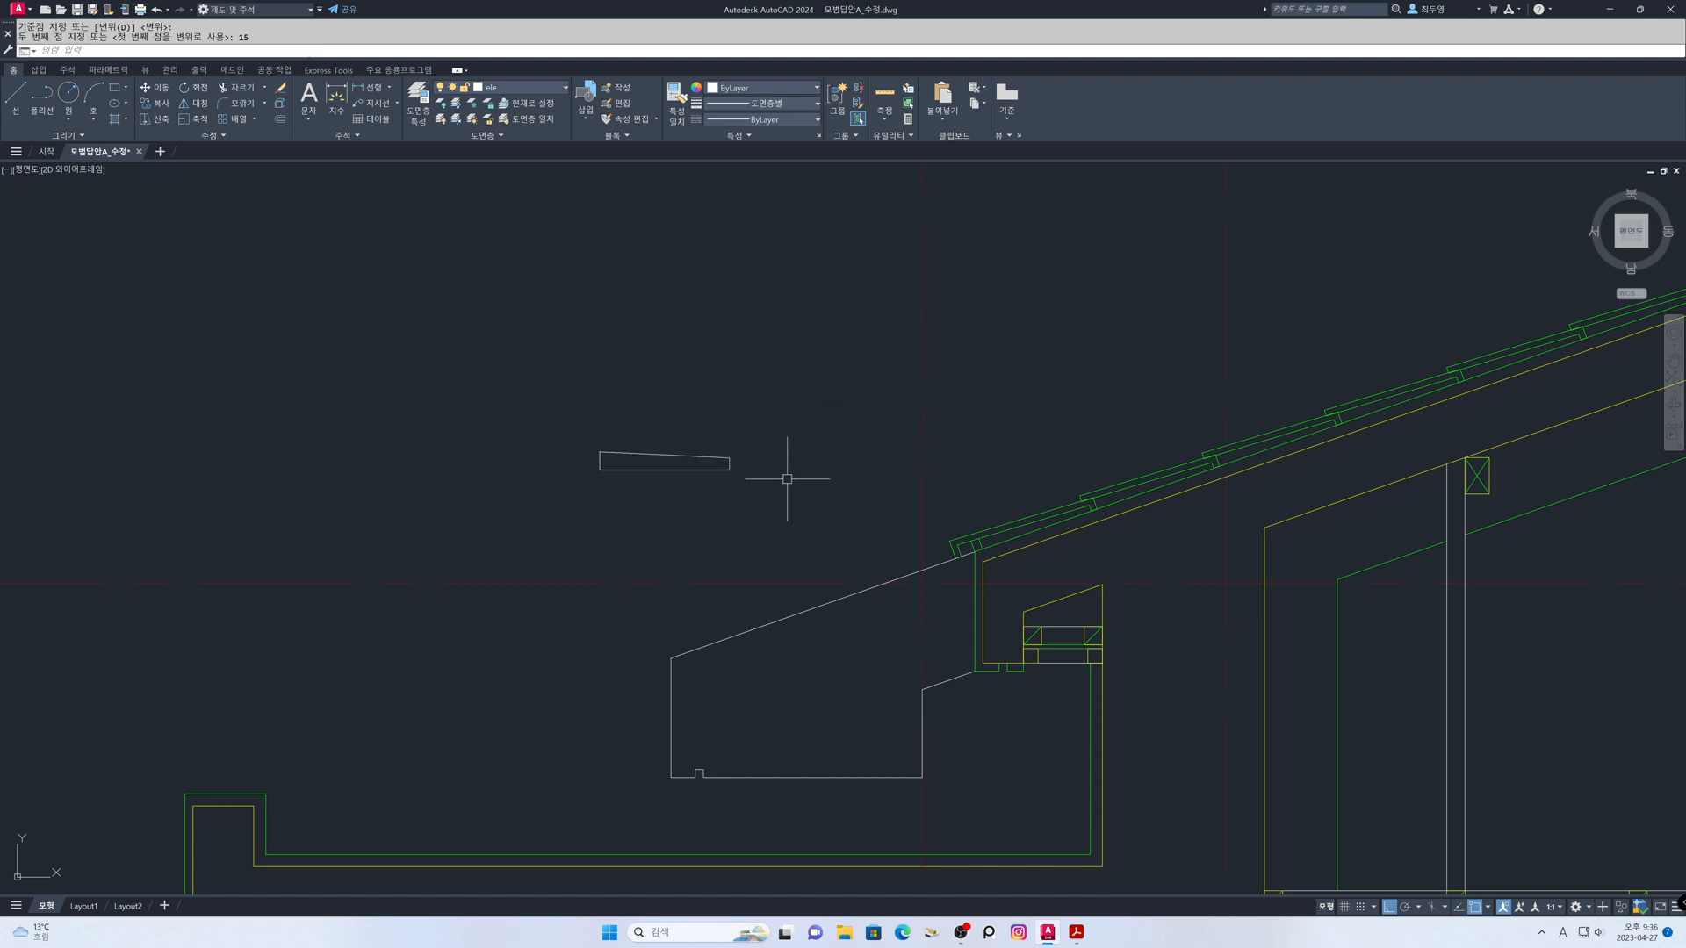
# Move the tapered tile outline so its lower-right corner sits on the upper-left corner of the eave profile
pyautogui.write('m')
pyautogui.press('Return')
pyautogui.click(777, 503)
pyautogui.click(580, 417)
pyautogui.press('Return')
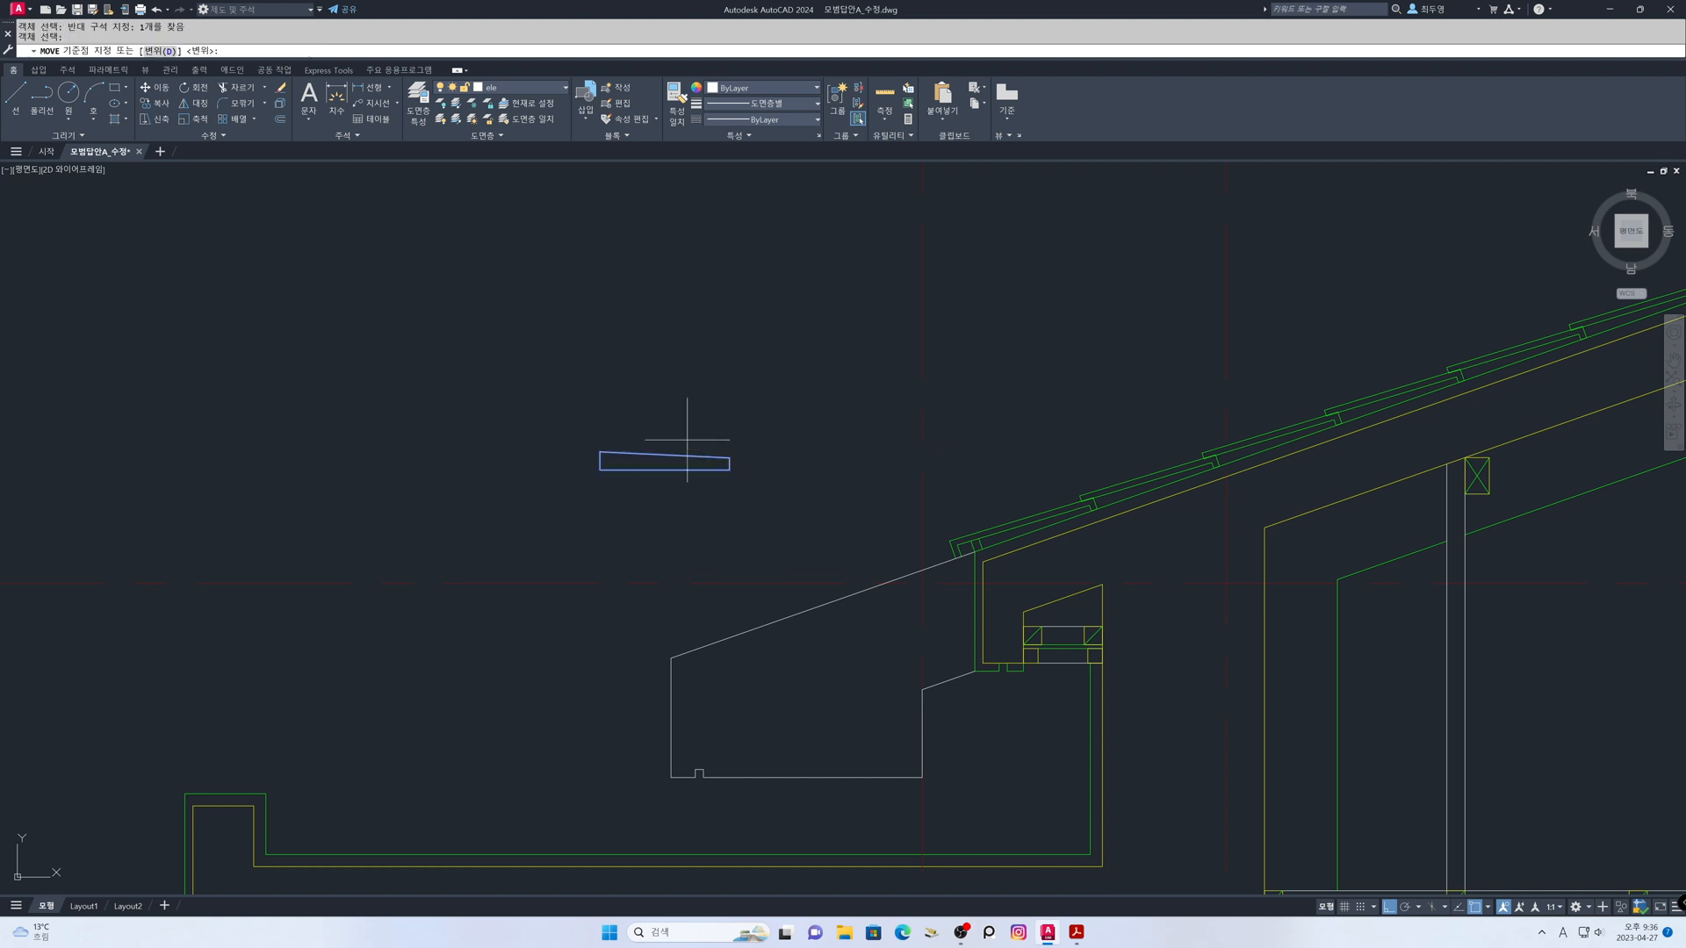
pyautogui.click(730, 470)
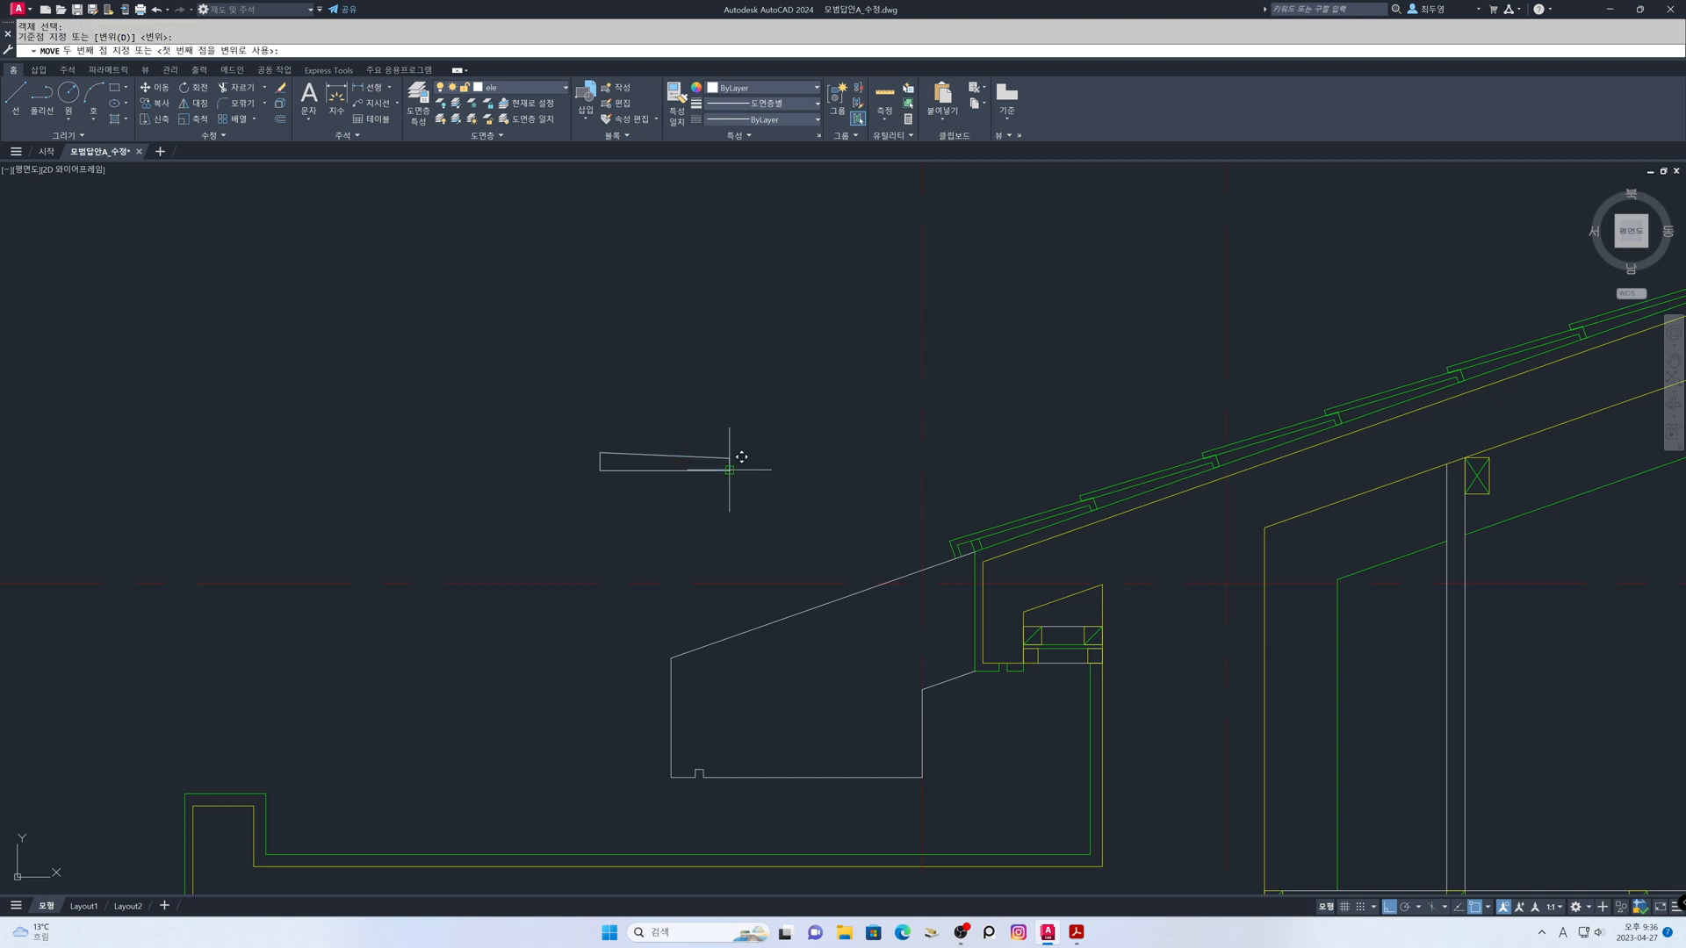
pyautogui.click(671, 657)
pyautogui.moveTo(744, 687); pyautogui.dragTo(834, 606, button='middle')
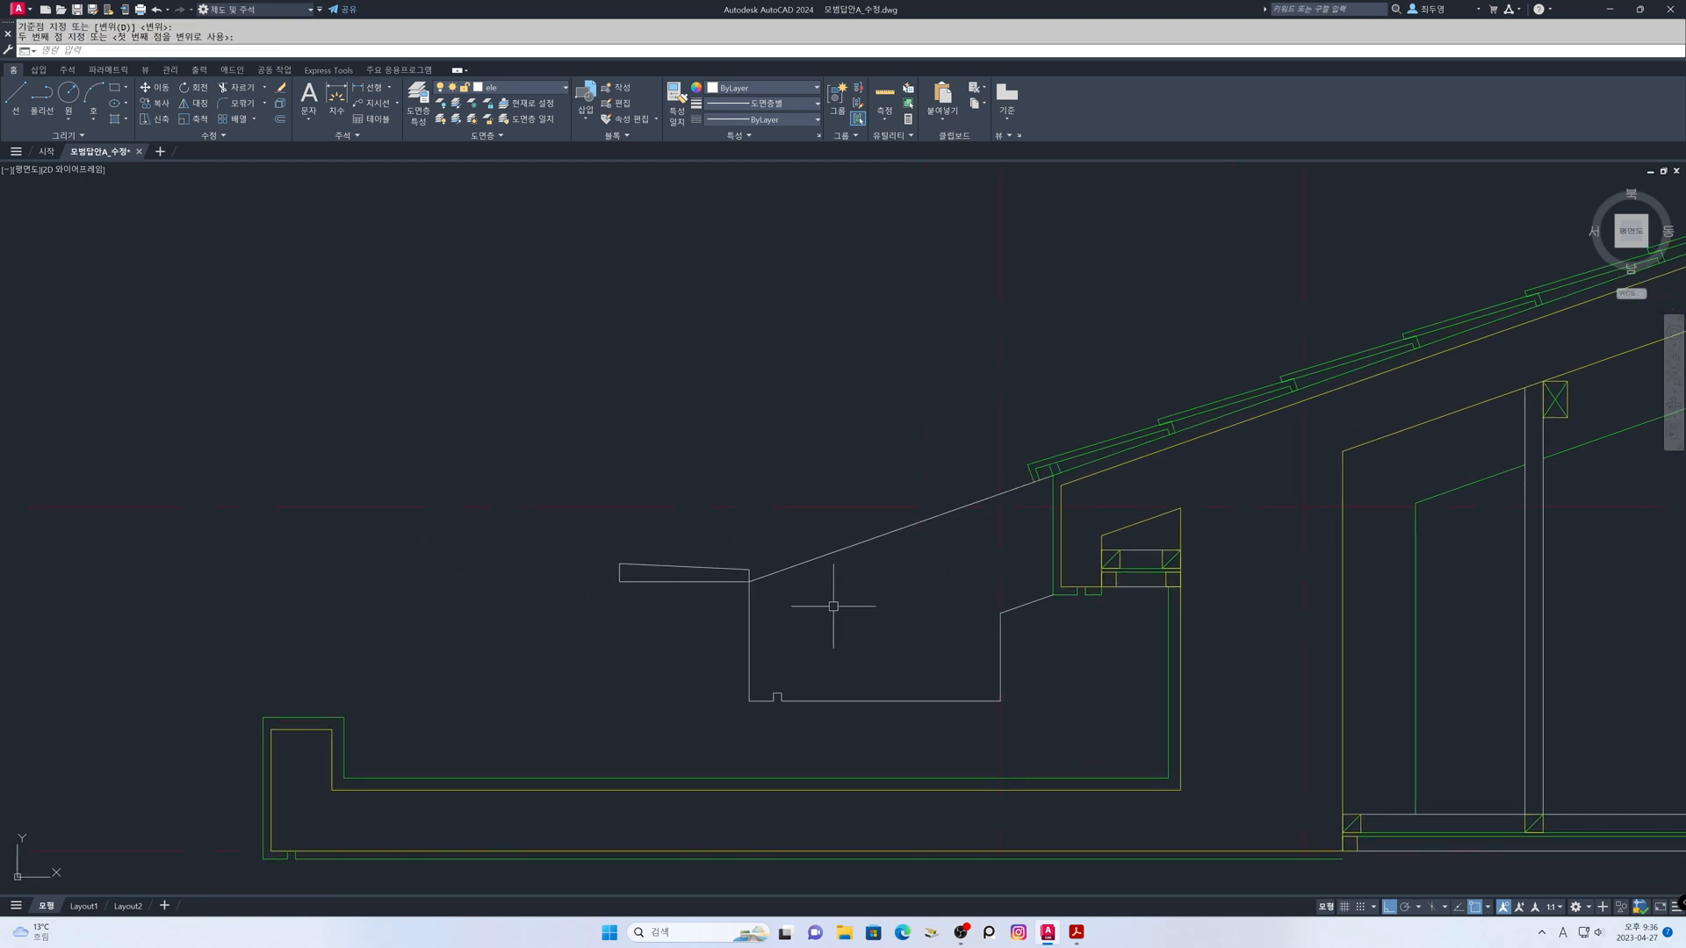
# Rotate the tile outline about that corner to align with the eave's sloping line
pyautogui.press('Return')
pyautogui.click(597, 488)
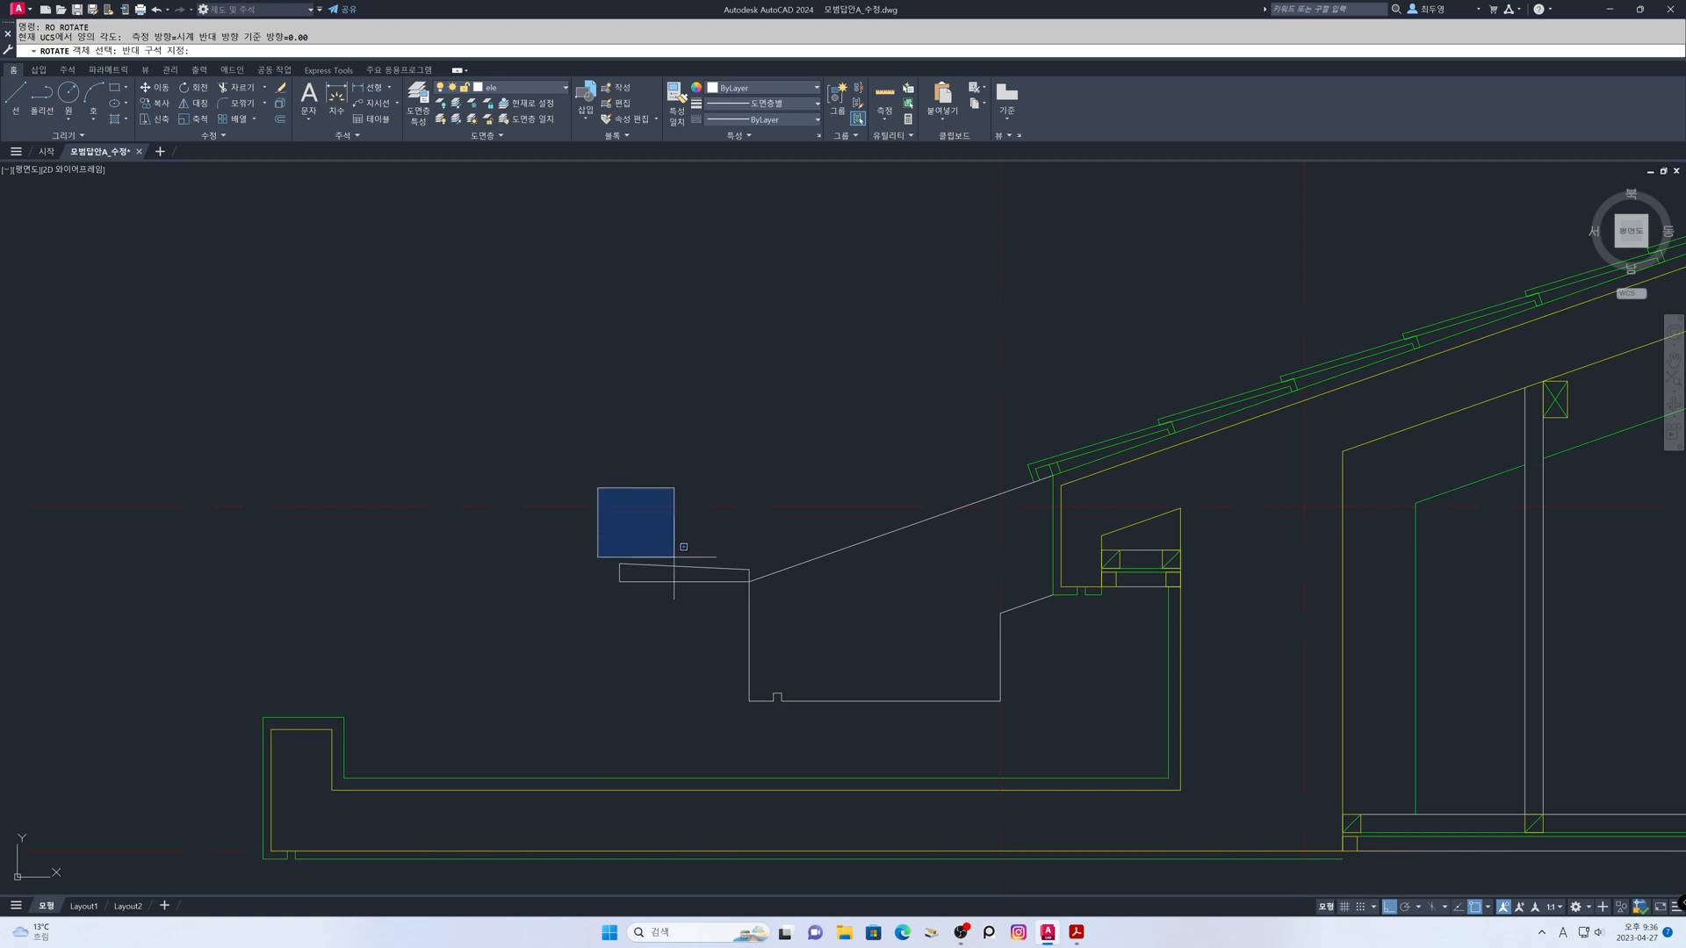
pyautogui.click(848, 675)
pyautogui.press('Return')
pyautogui.click(749, 581)
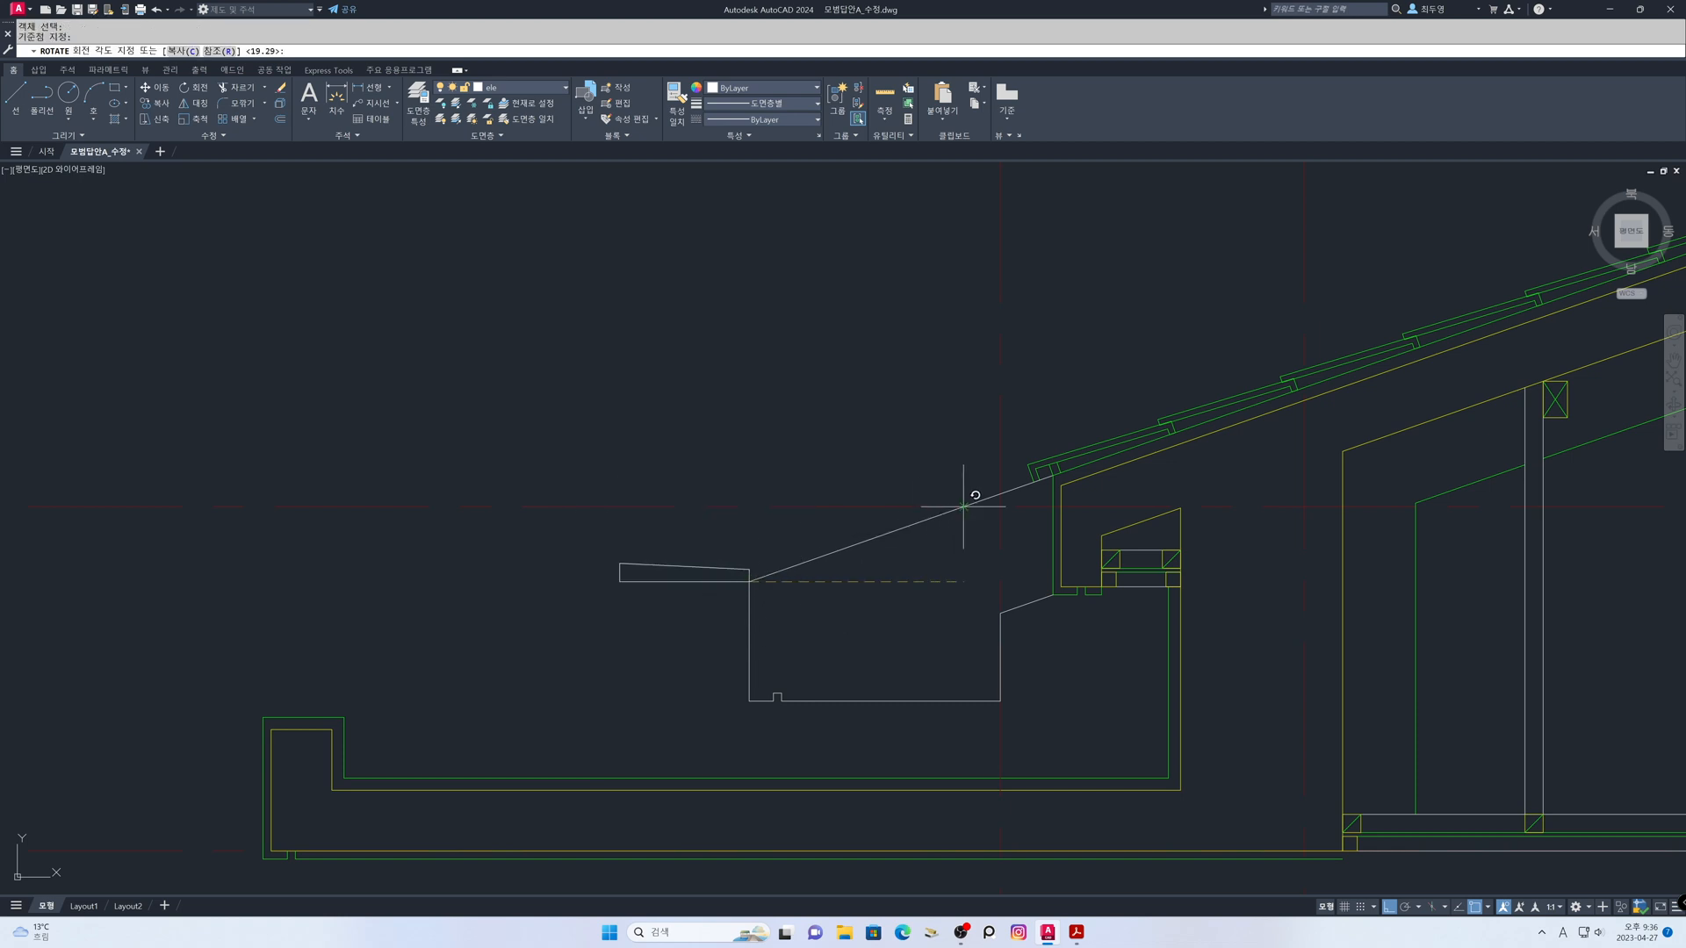
pyautogui.click(999, 491)
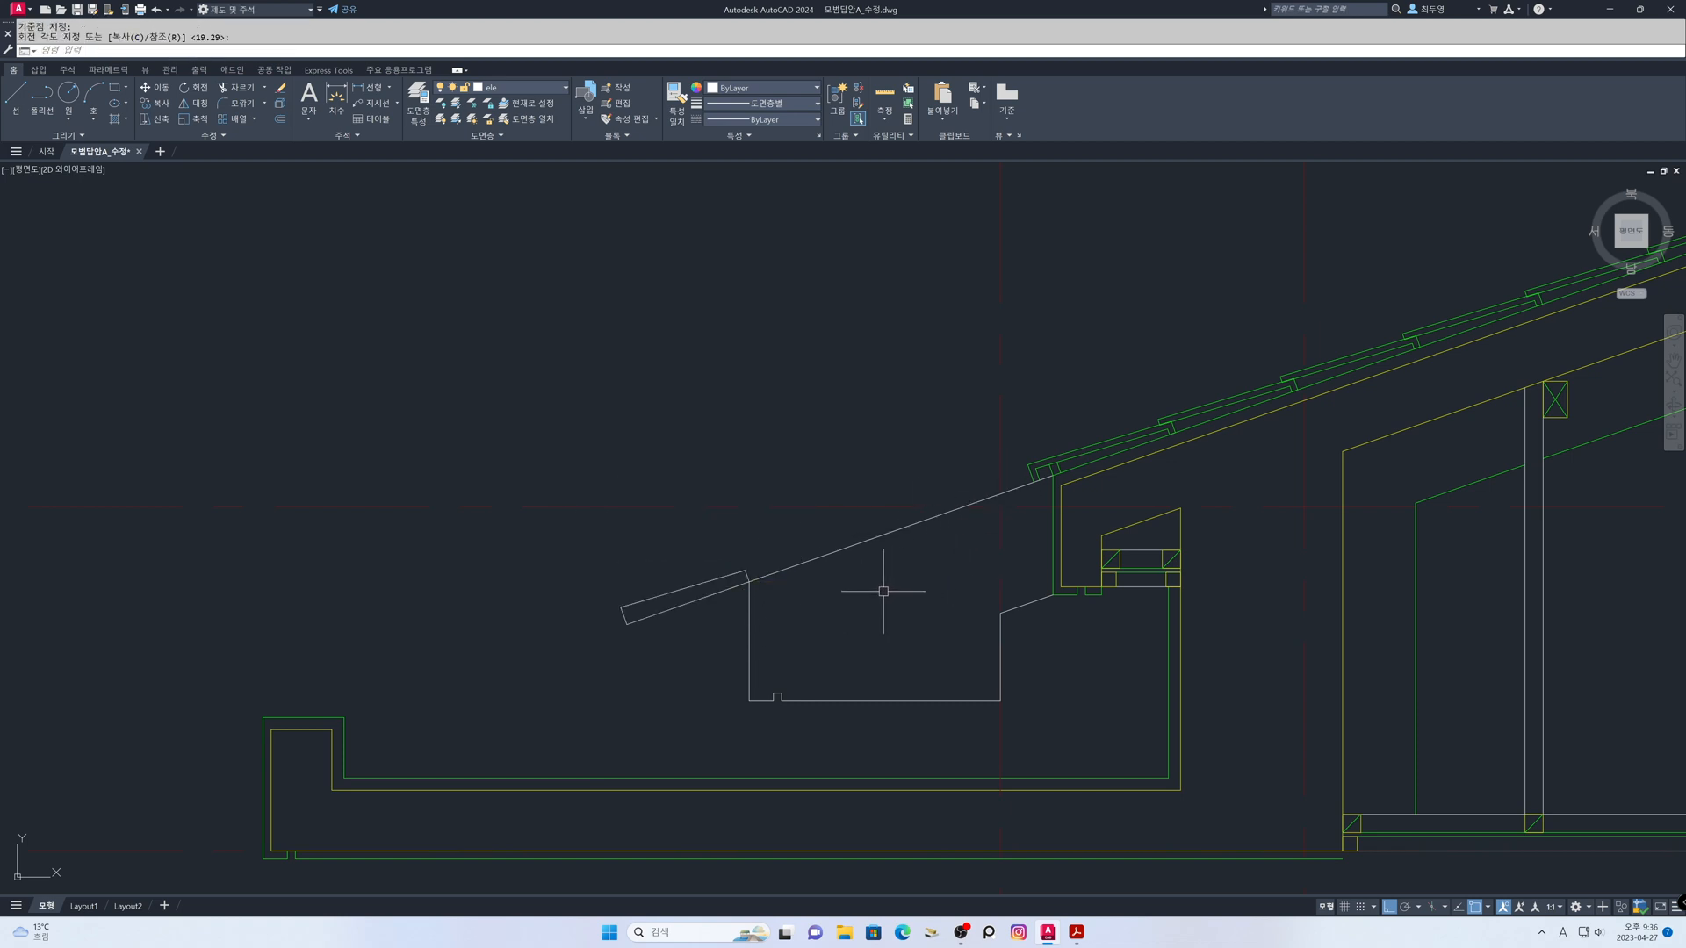
# Array the tile outline along the sloping eave line as a path array with 320 item spacing
pyautogui.write('ar')
pyautogui.press('Return')
pyautogui.click(587, 490)
pyautogui.click(849, 690)
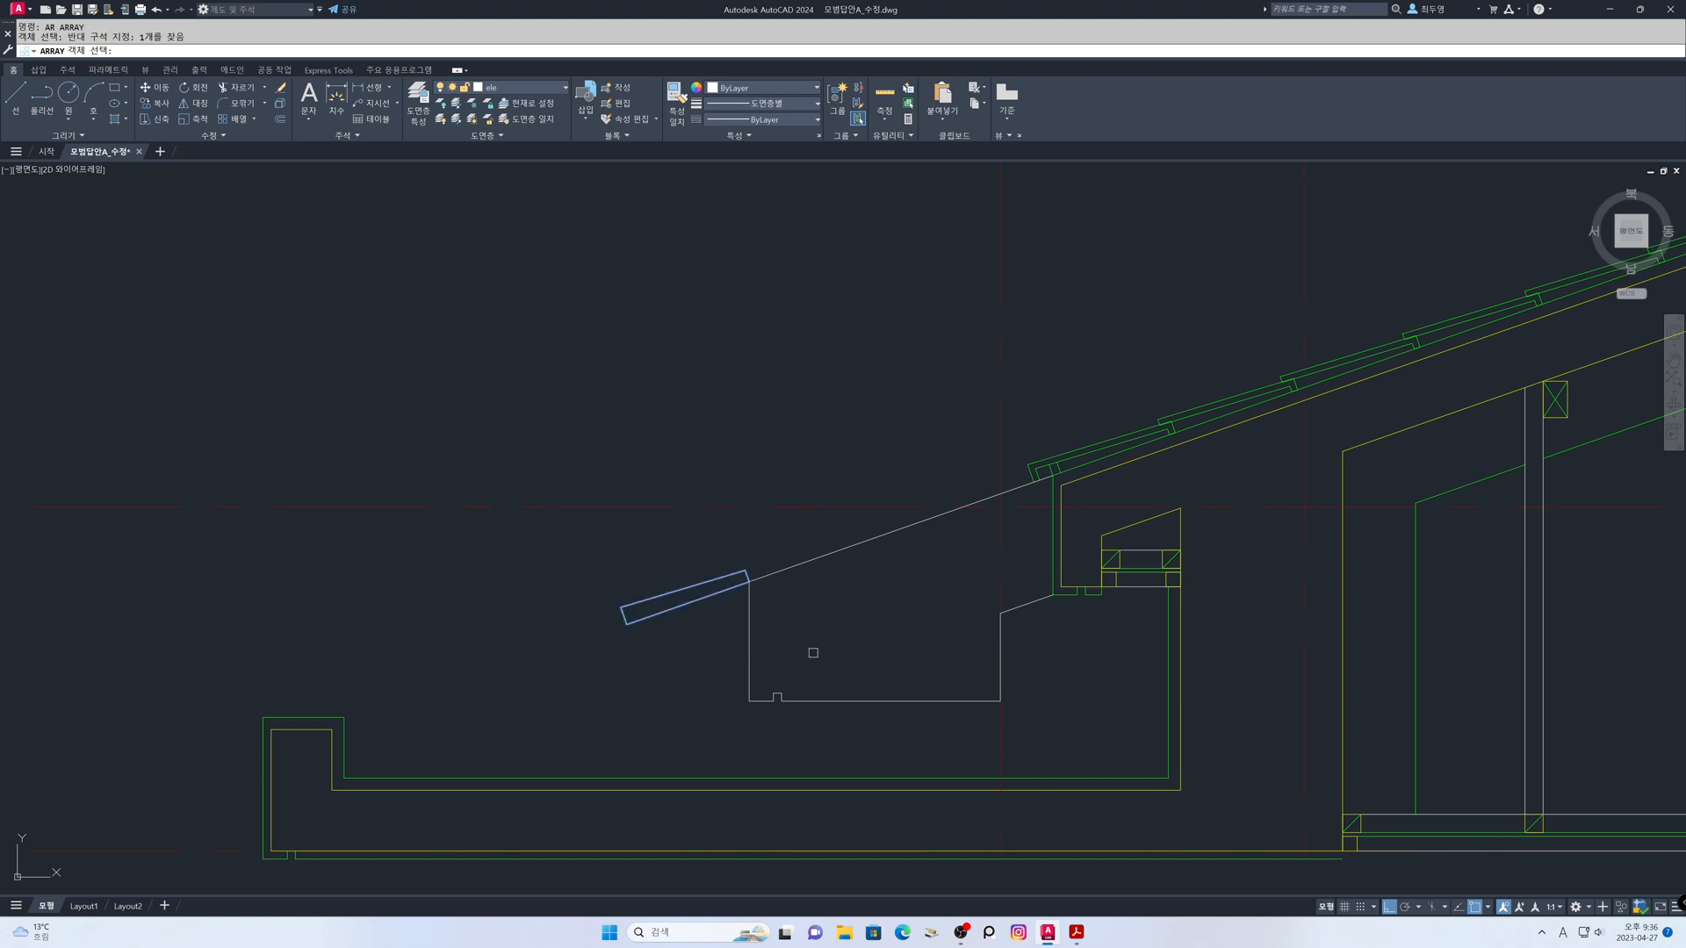
pyautogui.press('Return')
pyautogui.press('Return')
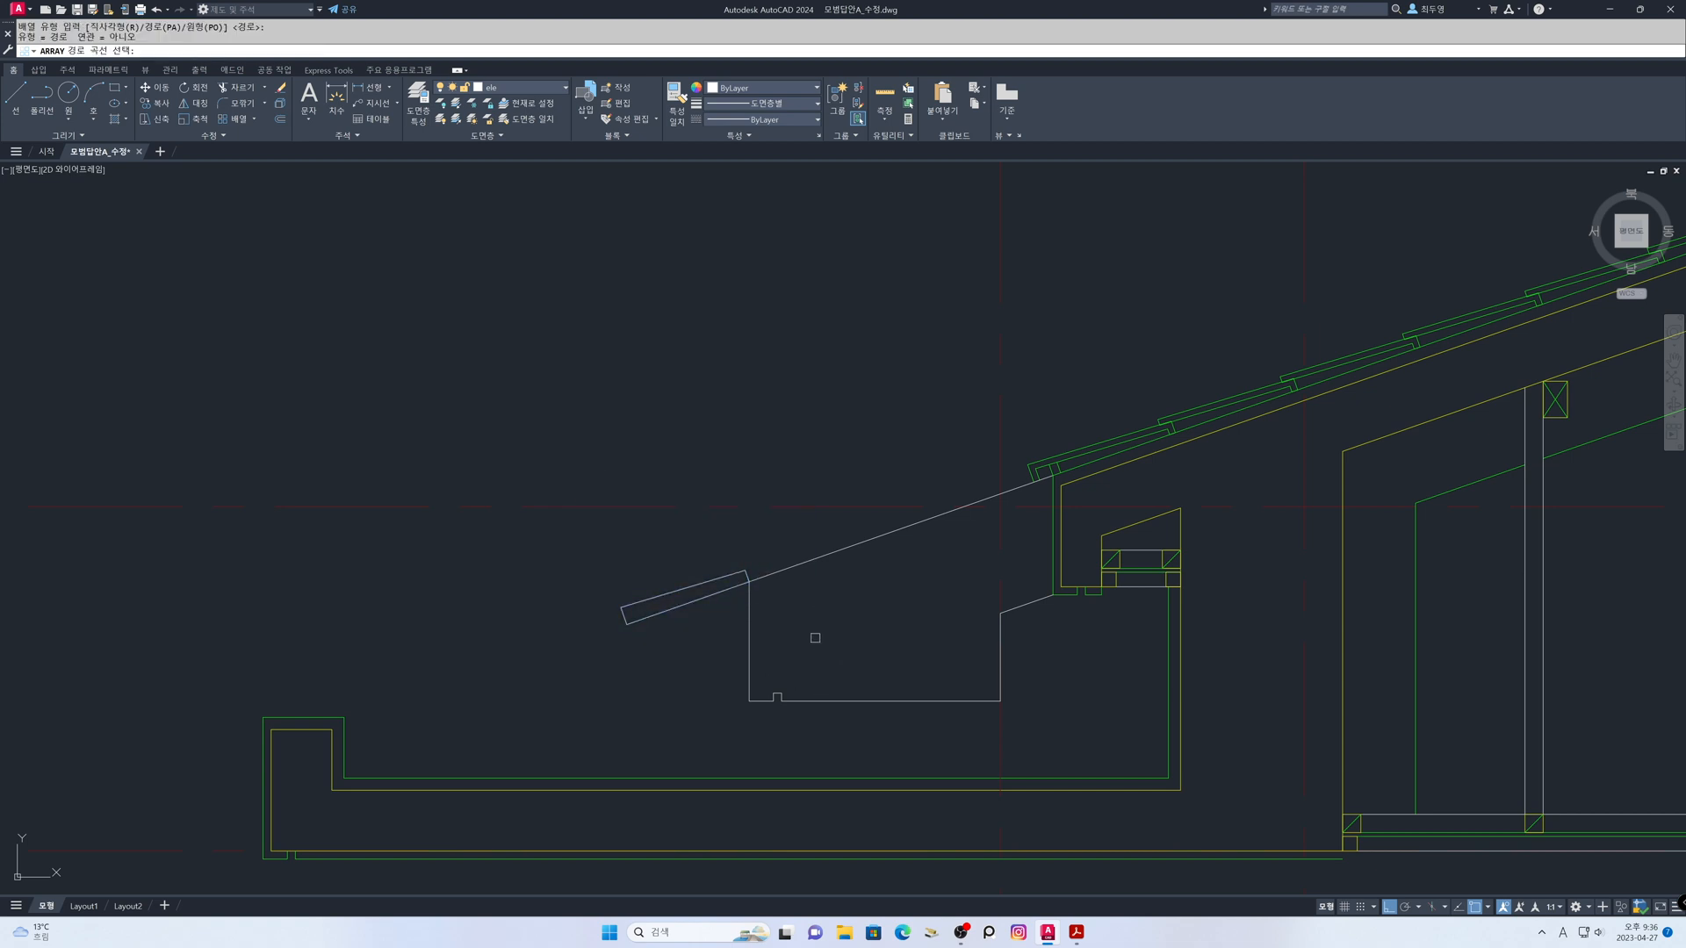
pyautogui.click(773, 577)
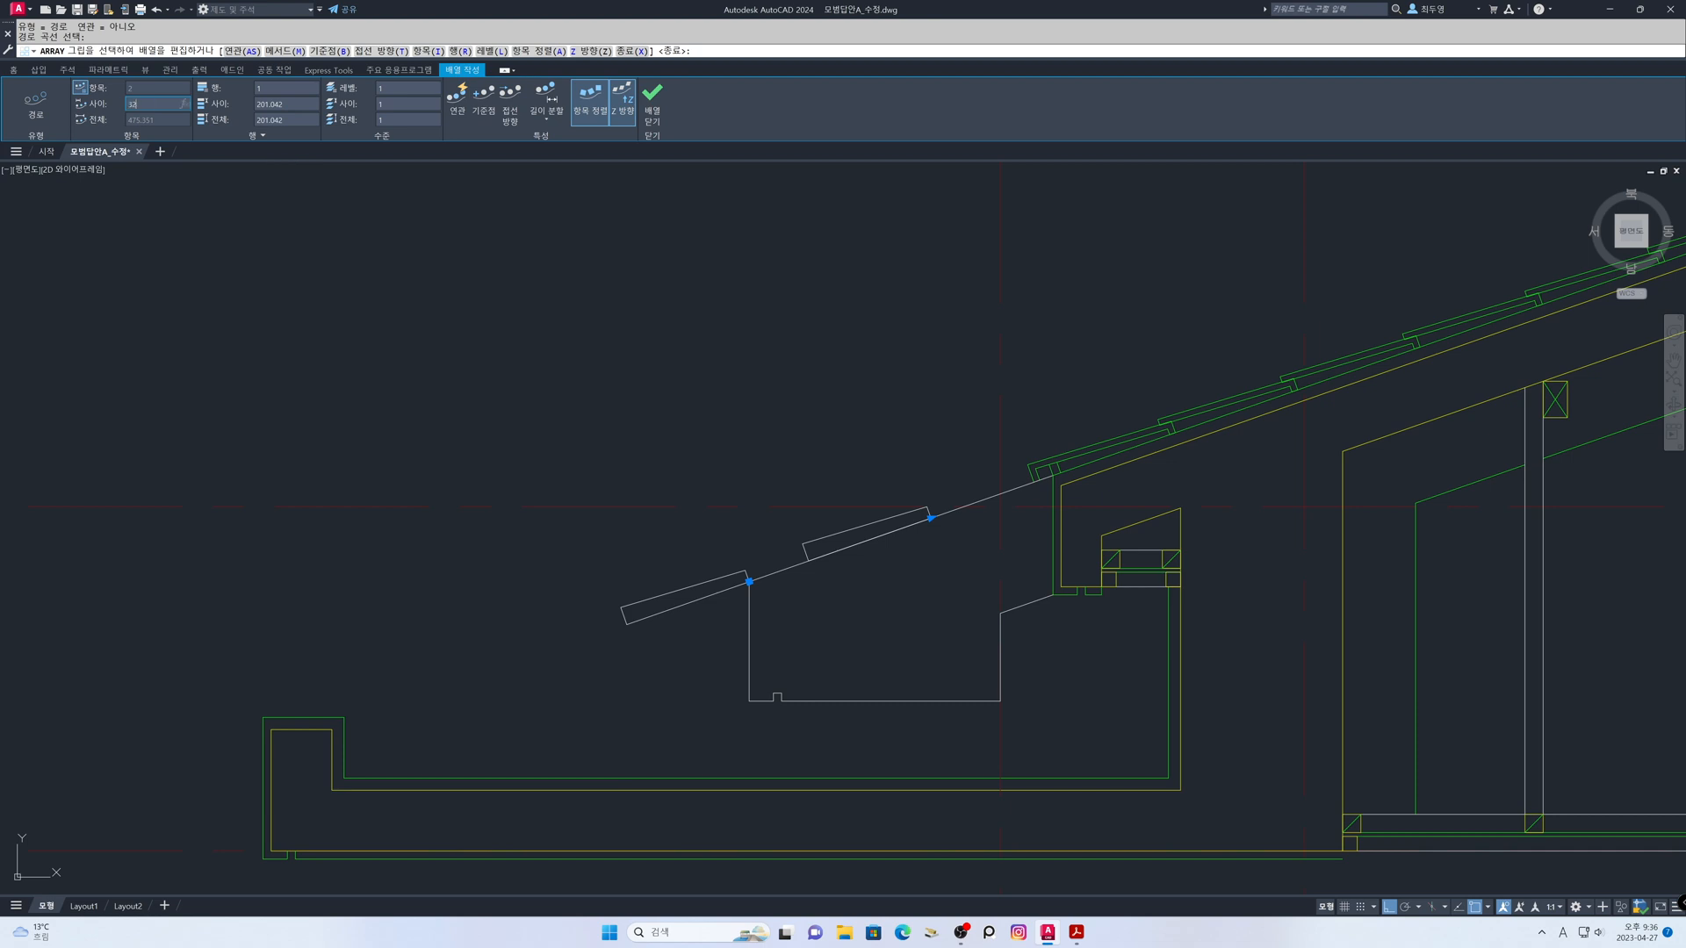
pyautogui.write('320')
pyautogui.press('Return')
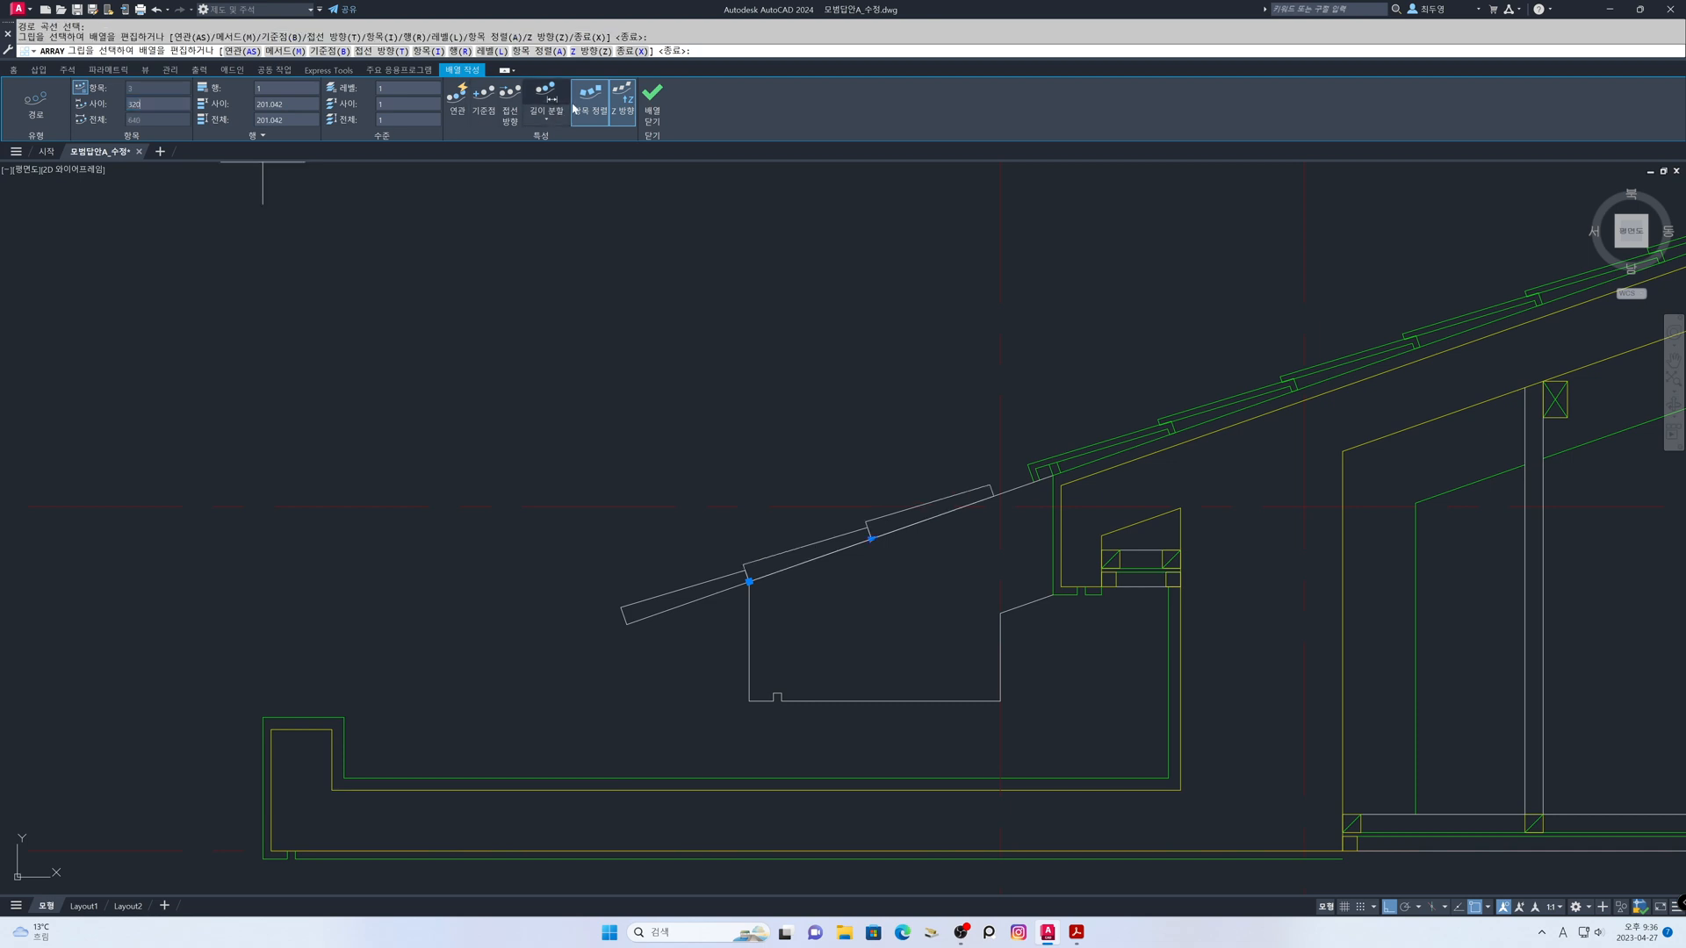
pyautogui.click(656, 110)
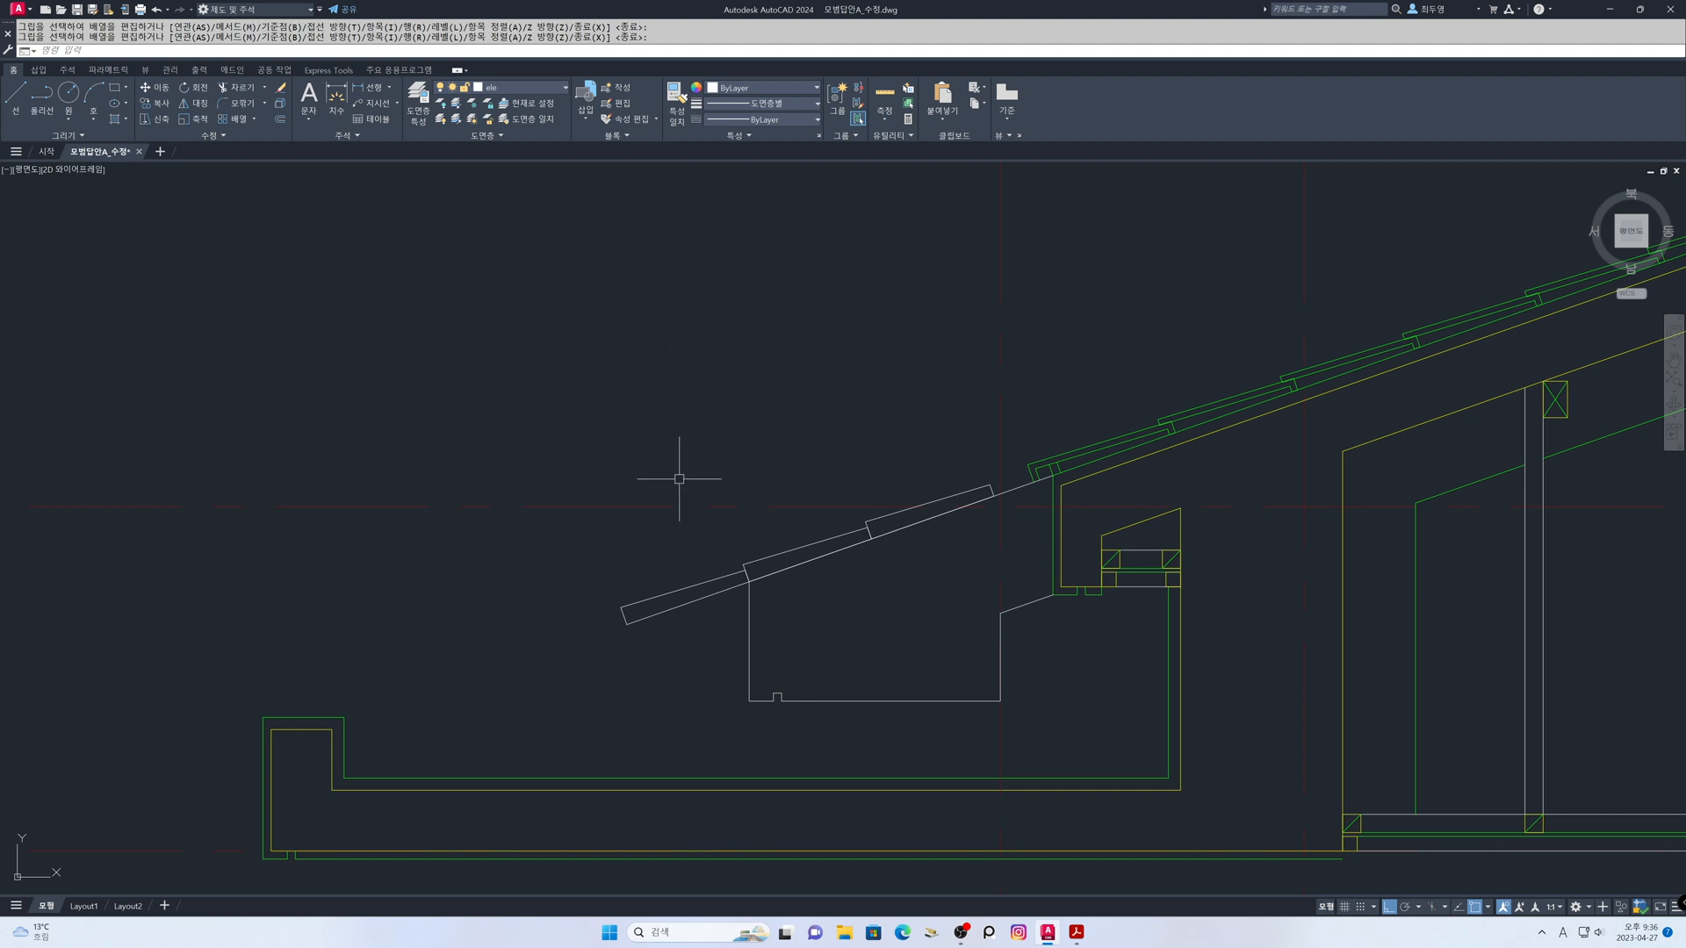
# Move the lowest tile by its lower-left corner to the upper end of the arrayed tile row
pyautogui.write('m')
pyautogui.press('Return')
pyautogui.click(636, 618)
pyautogui.press('Return')
pyautogui.click(628, 626)
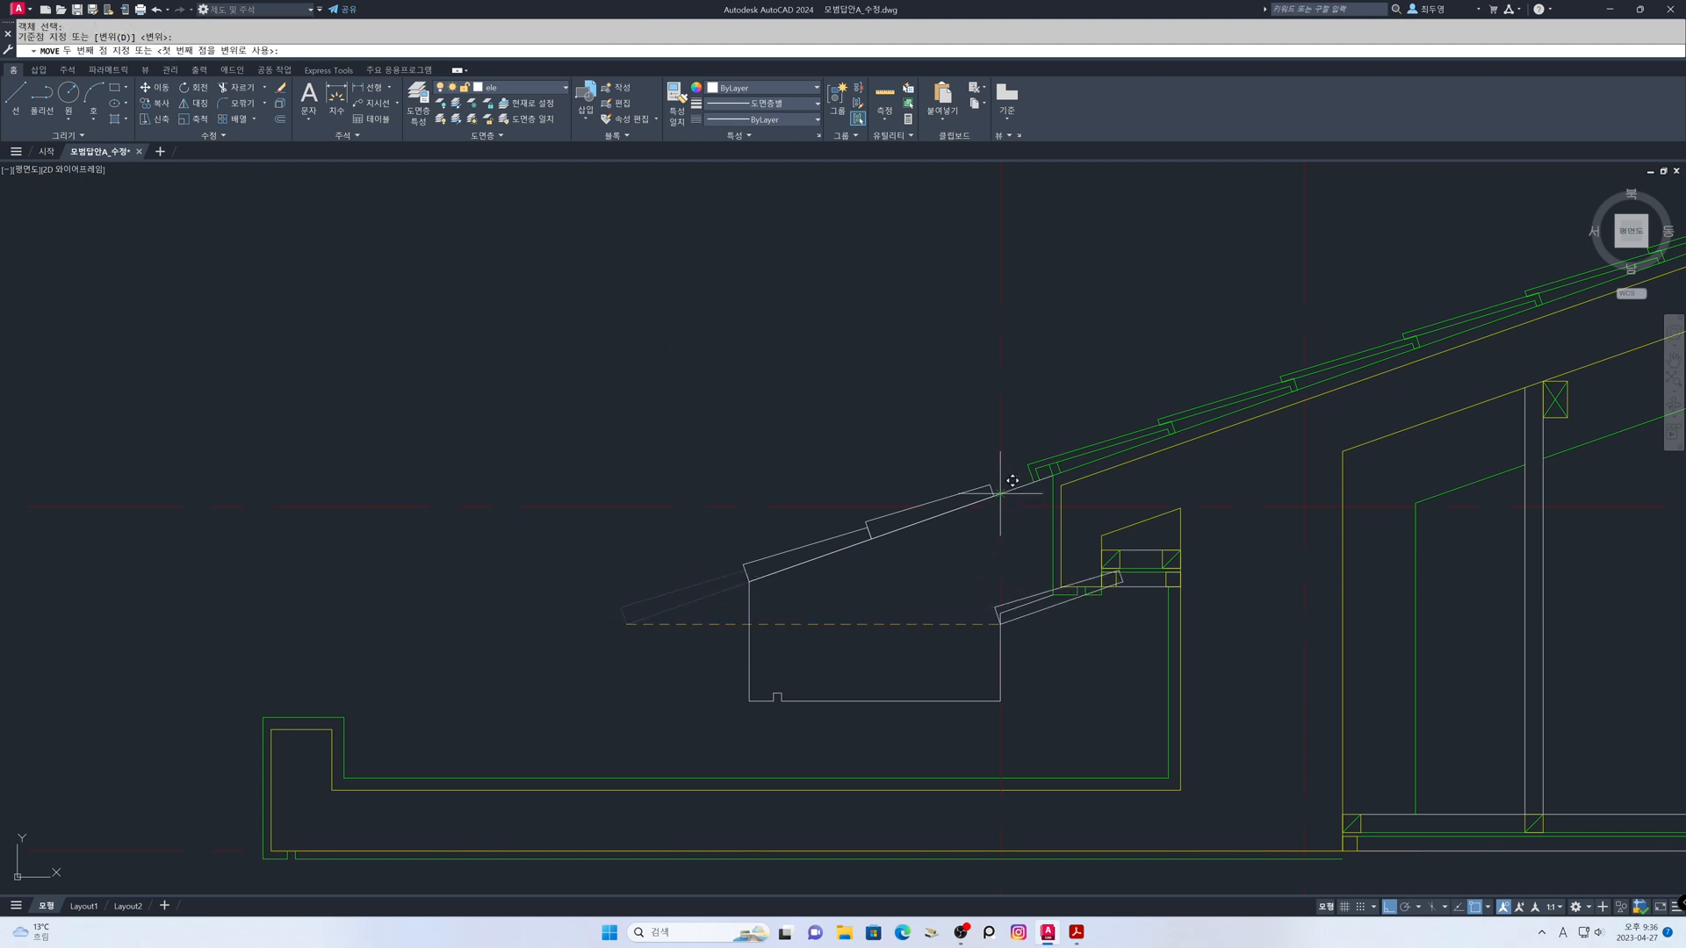
pyautogui.click(1000, 506)
pyautogui.press('Return')
pyautogui.press('Escape')
# Trim the part of the uppermost elevation tile that overlaps the green section tile
pyautogui.scroll(2, 1028, 535)
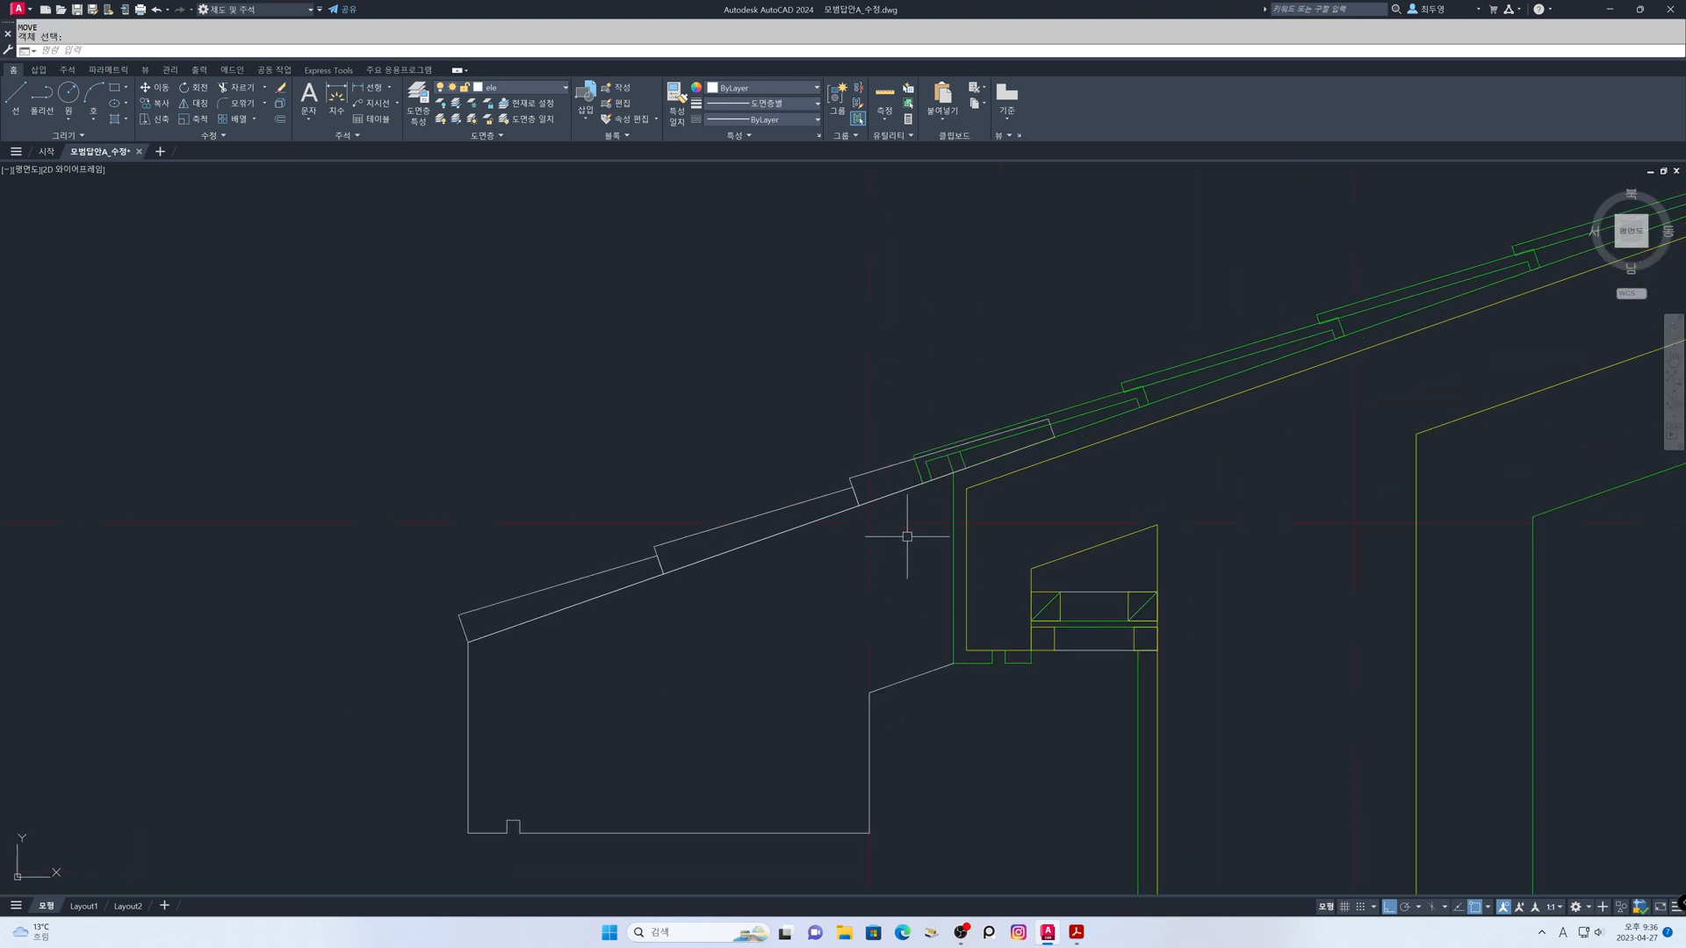
pyautogui.press('Return')
pyautogui.press('Return')
pyautogui.click(930, 460)
pyautogui.scroll(3, 1035, 441)
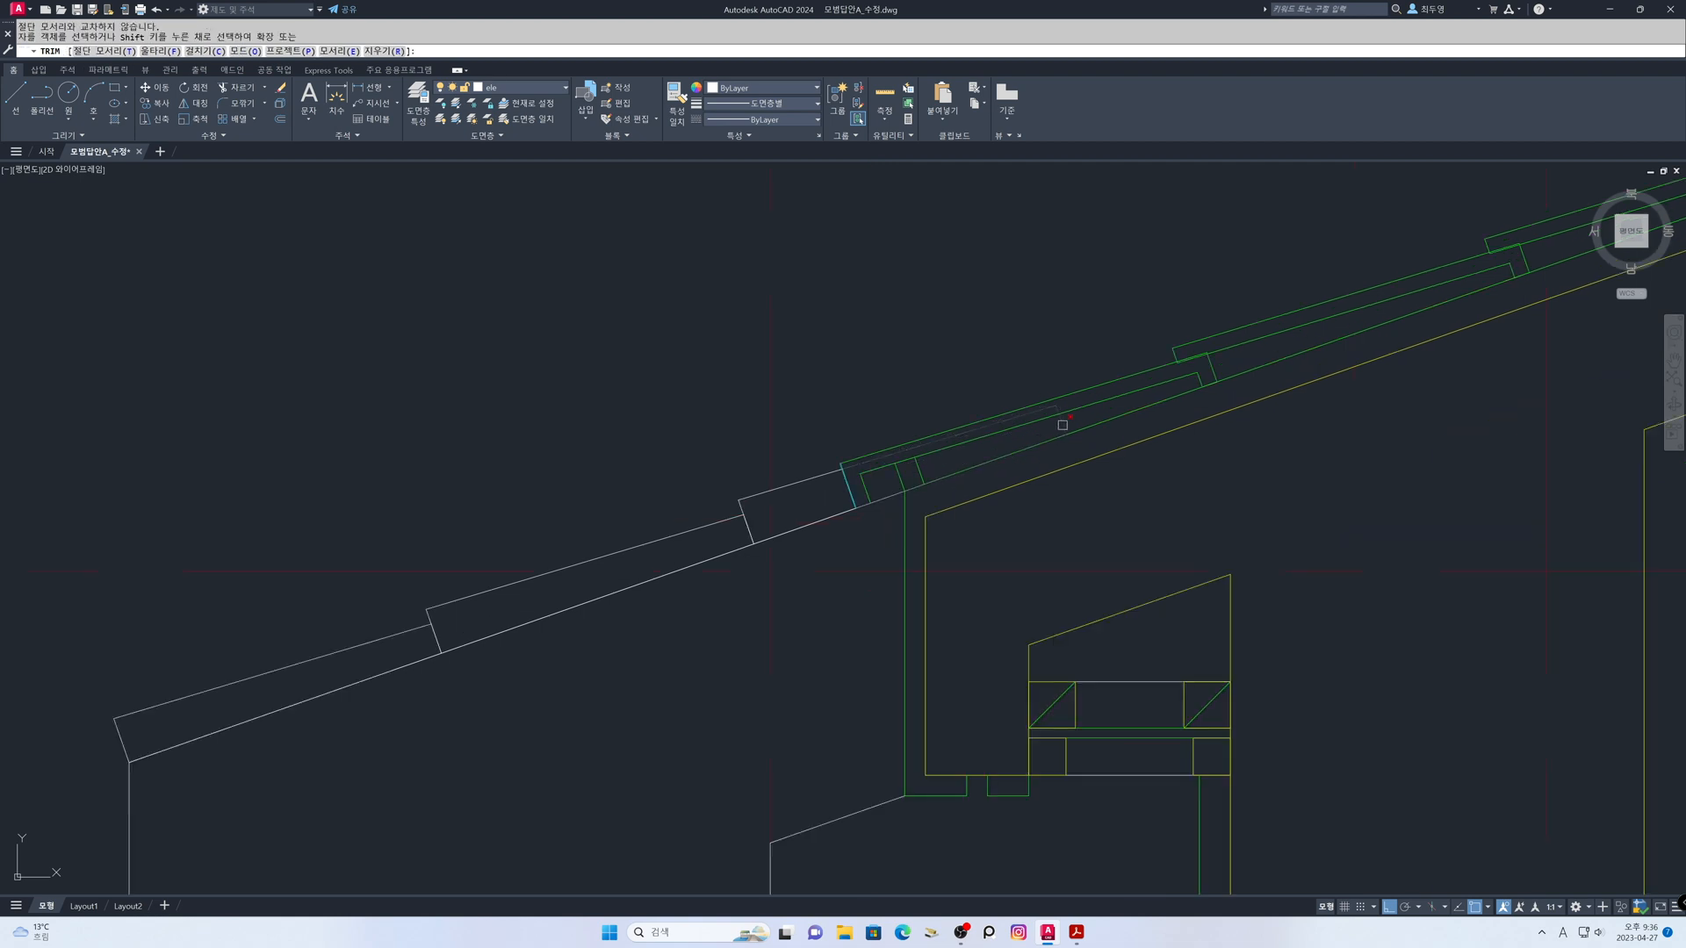
pyautogui.press('Return')
# Explode the lowest elevation tile at the eave end into separate lines
pyautogui.scroll(-2, 877, 557)
pyautogui.moveTo(783, 621)
pyautogui.mouseDown(button='middle')
pyautogui.moveTo(858, 576)
pyautogui.moveTo(1067, 510)
pyautogui.mouseUp(button='middle')
pyautogui.scroll(2, 790, 526)
pyautogui.write('x')
pyautogui.press('Return')
pyautogui.click(760, 518)
pyautogui.press('Return')
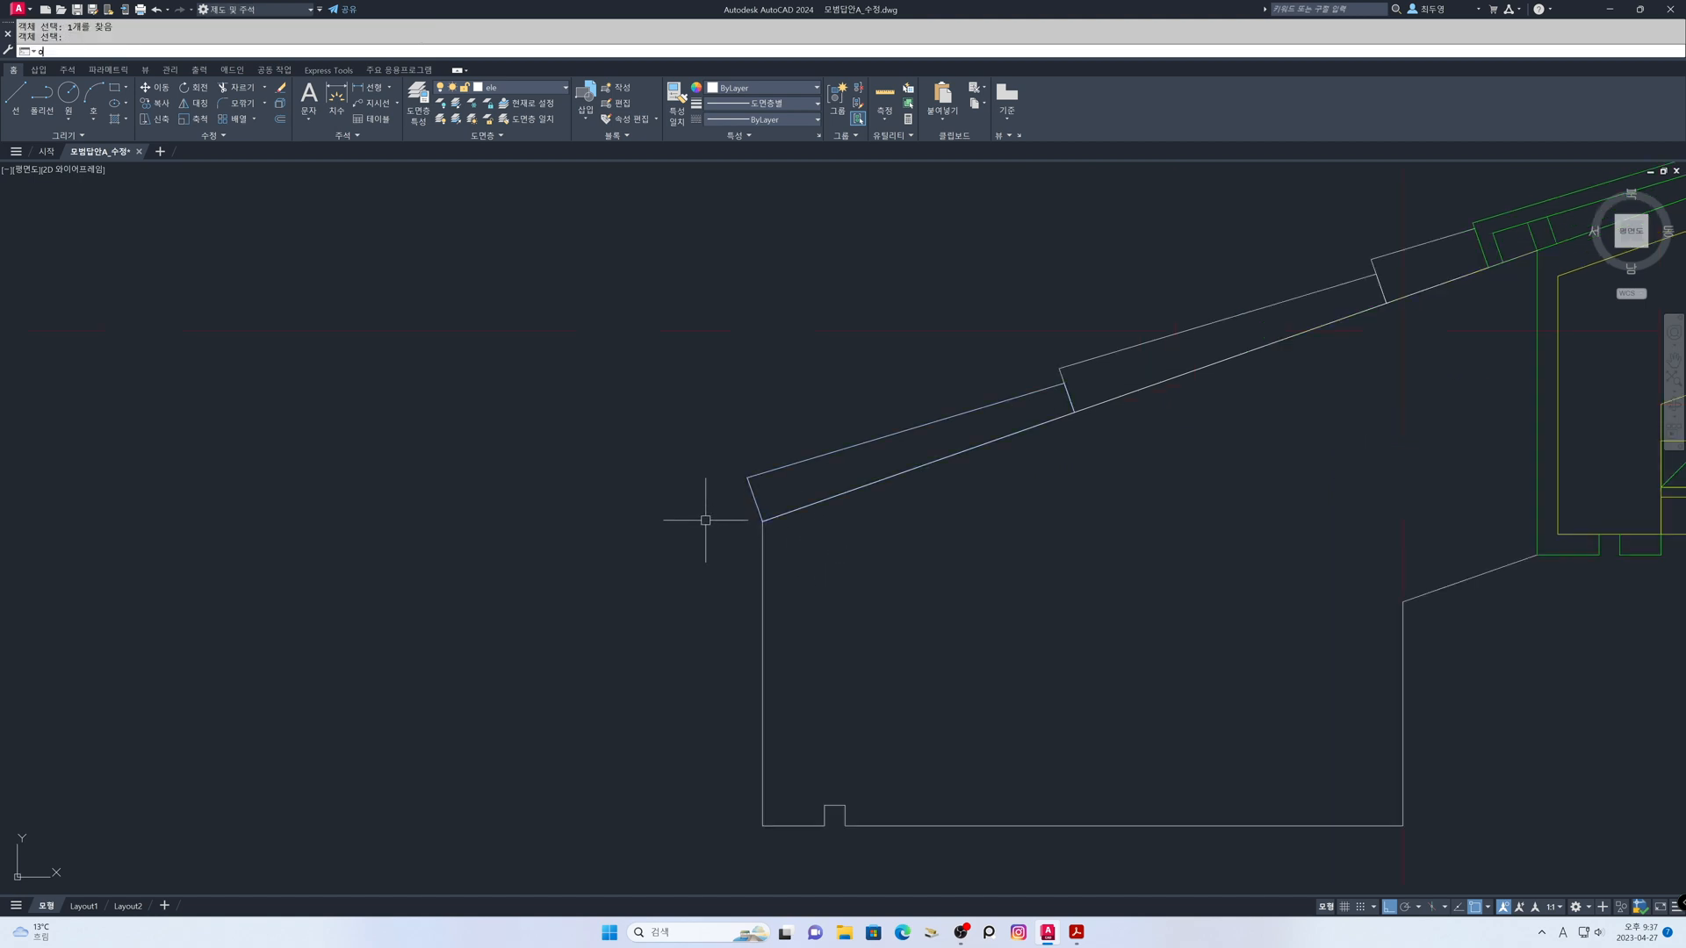
# Offset the lowest tile's end line outward by 50
pyautogui.write('o')
pyautogui.press('Return')
pyautogui.write('50')
pyautogui.press('Return')
pyautogui.click(749, 499)
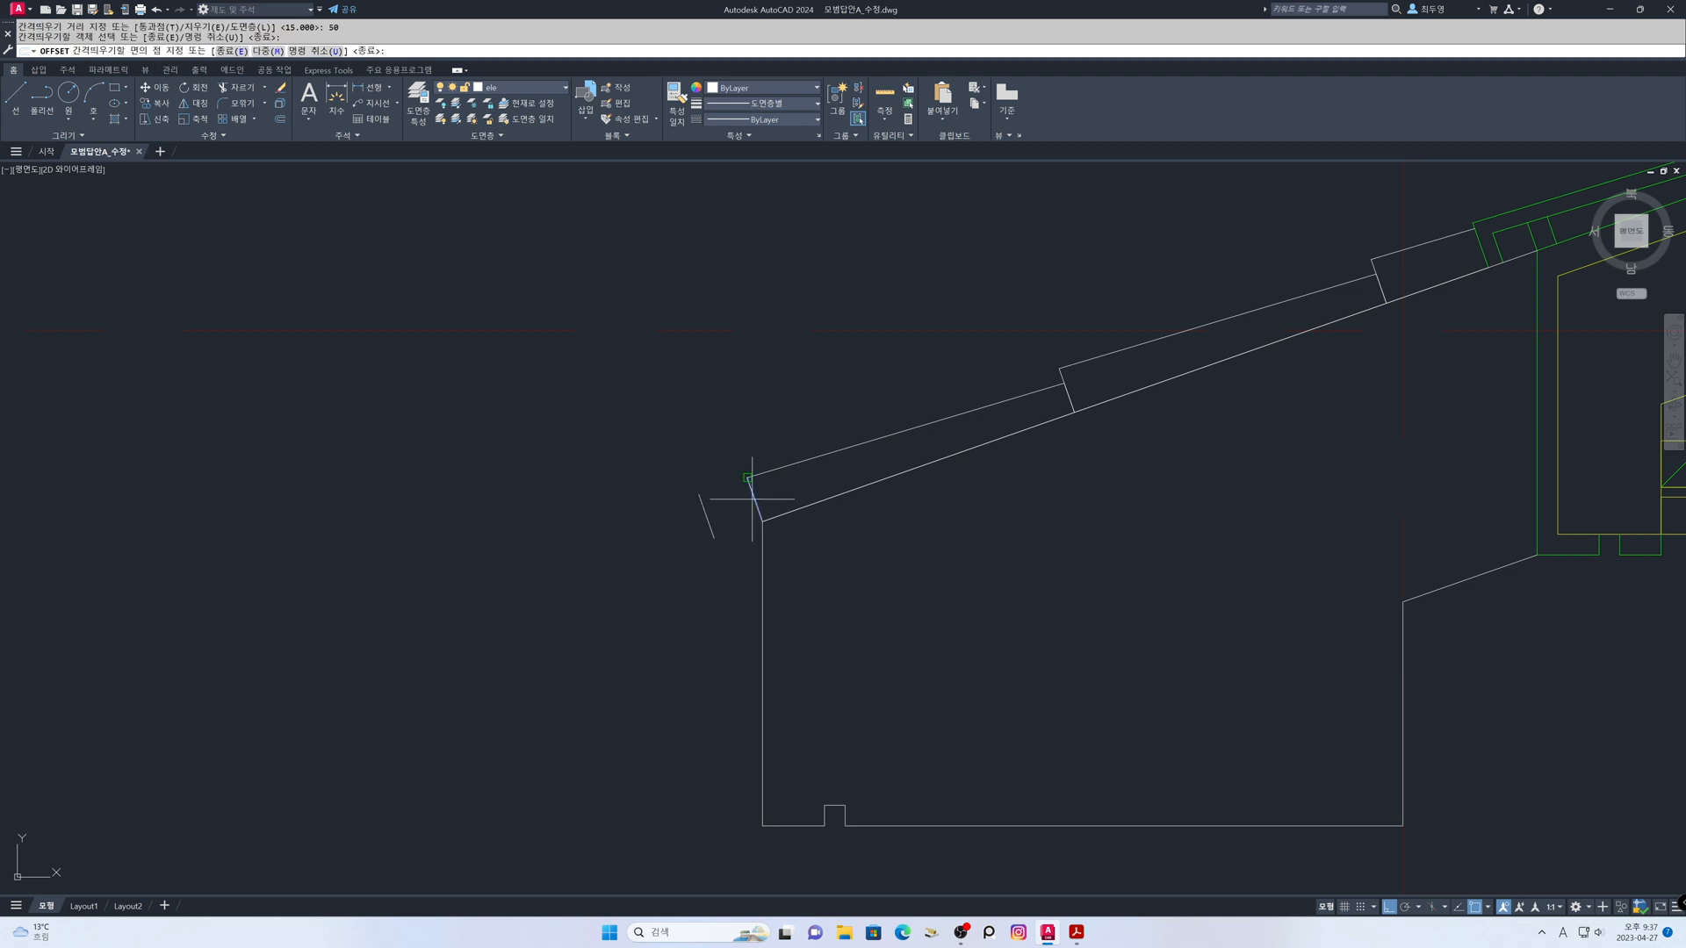
pyautogui.click(680, 519)
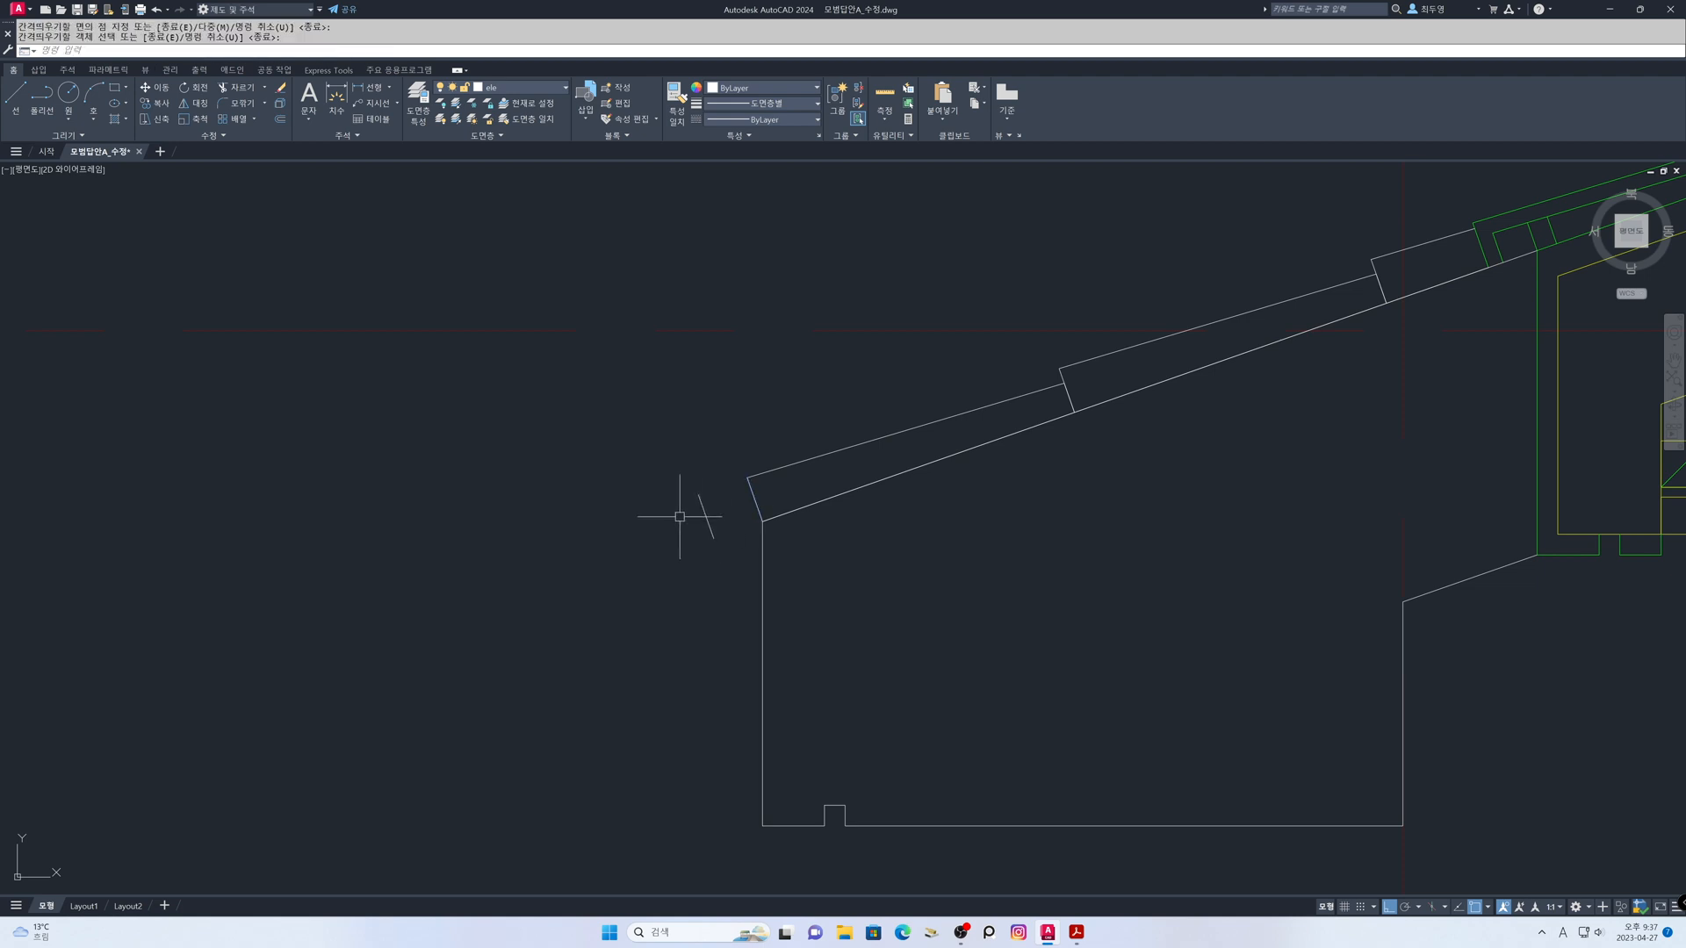
# Extend the lowest tile's top and bottom lines to the offset end line using Fillet in multiple mode
pyautogui.write('f')
pyautogui.press('Return')
pyautogui.write('m')
pyautogui.press('Return')
pyautogui.click(773, 517)
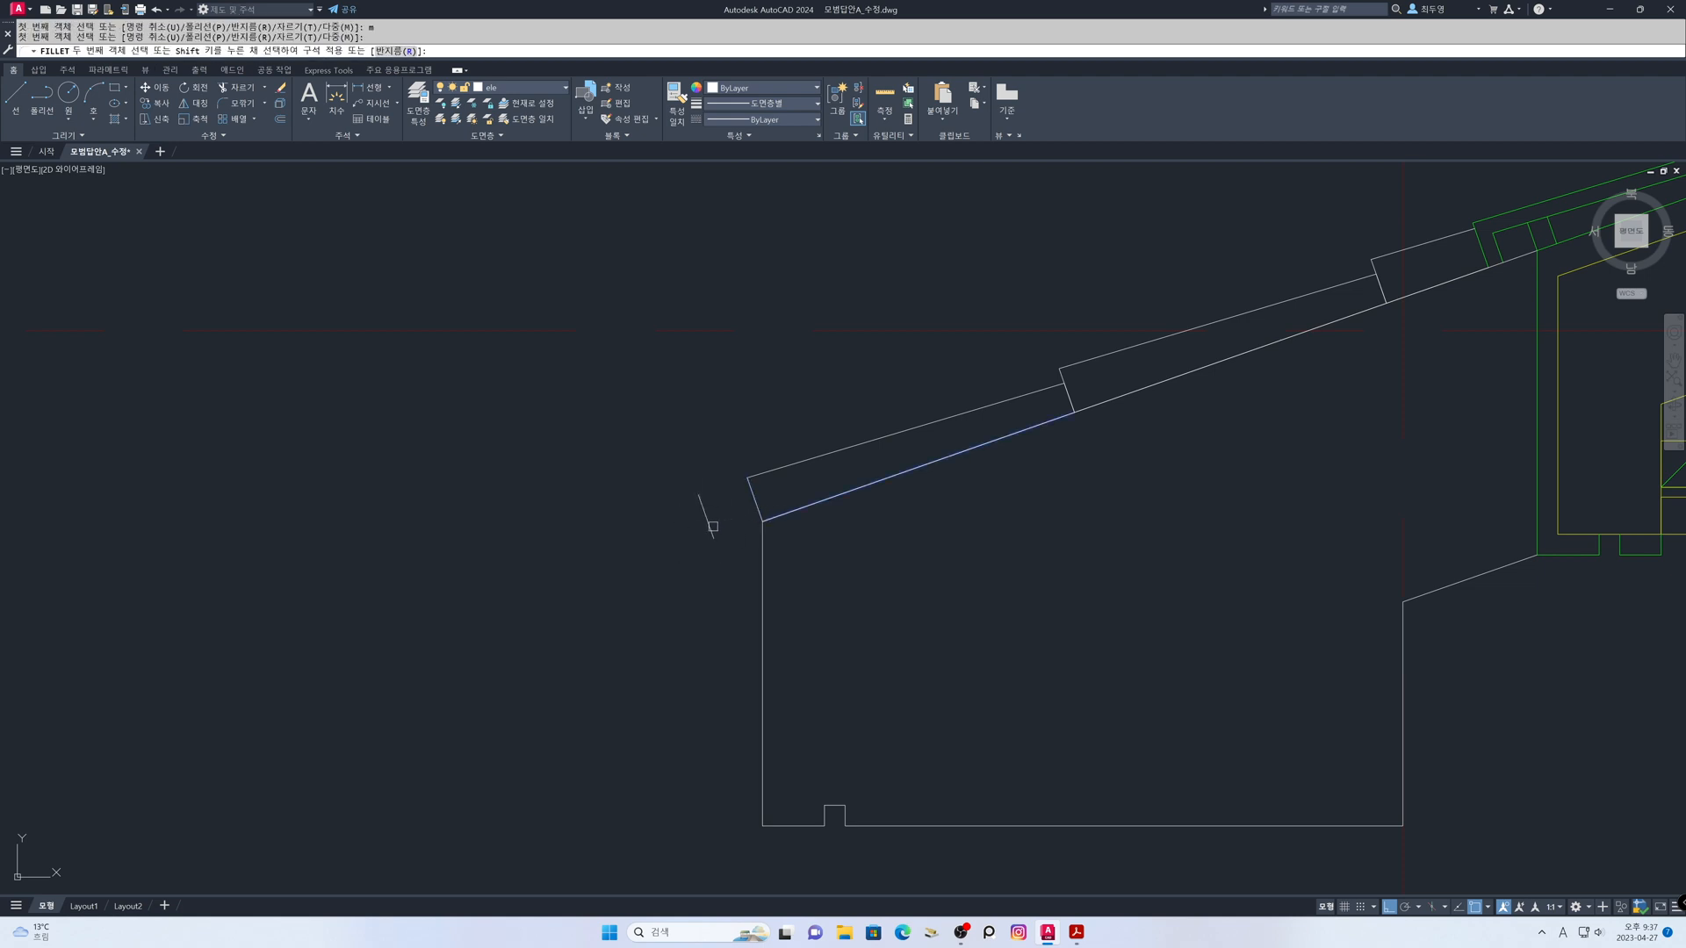
pyautogui.click(713, 527)
pyautogui.click(708, 505)
pyautogui.click(762, 474)
pyautogui.press('Return')
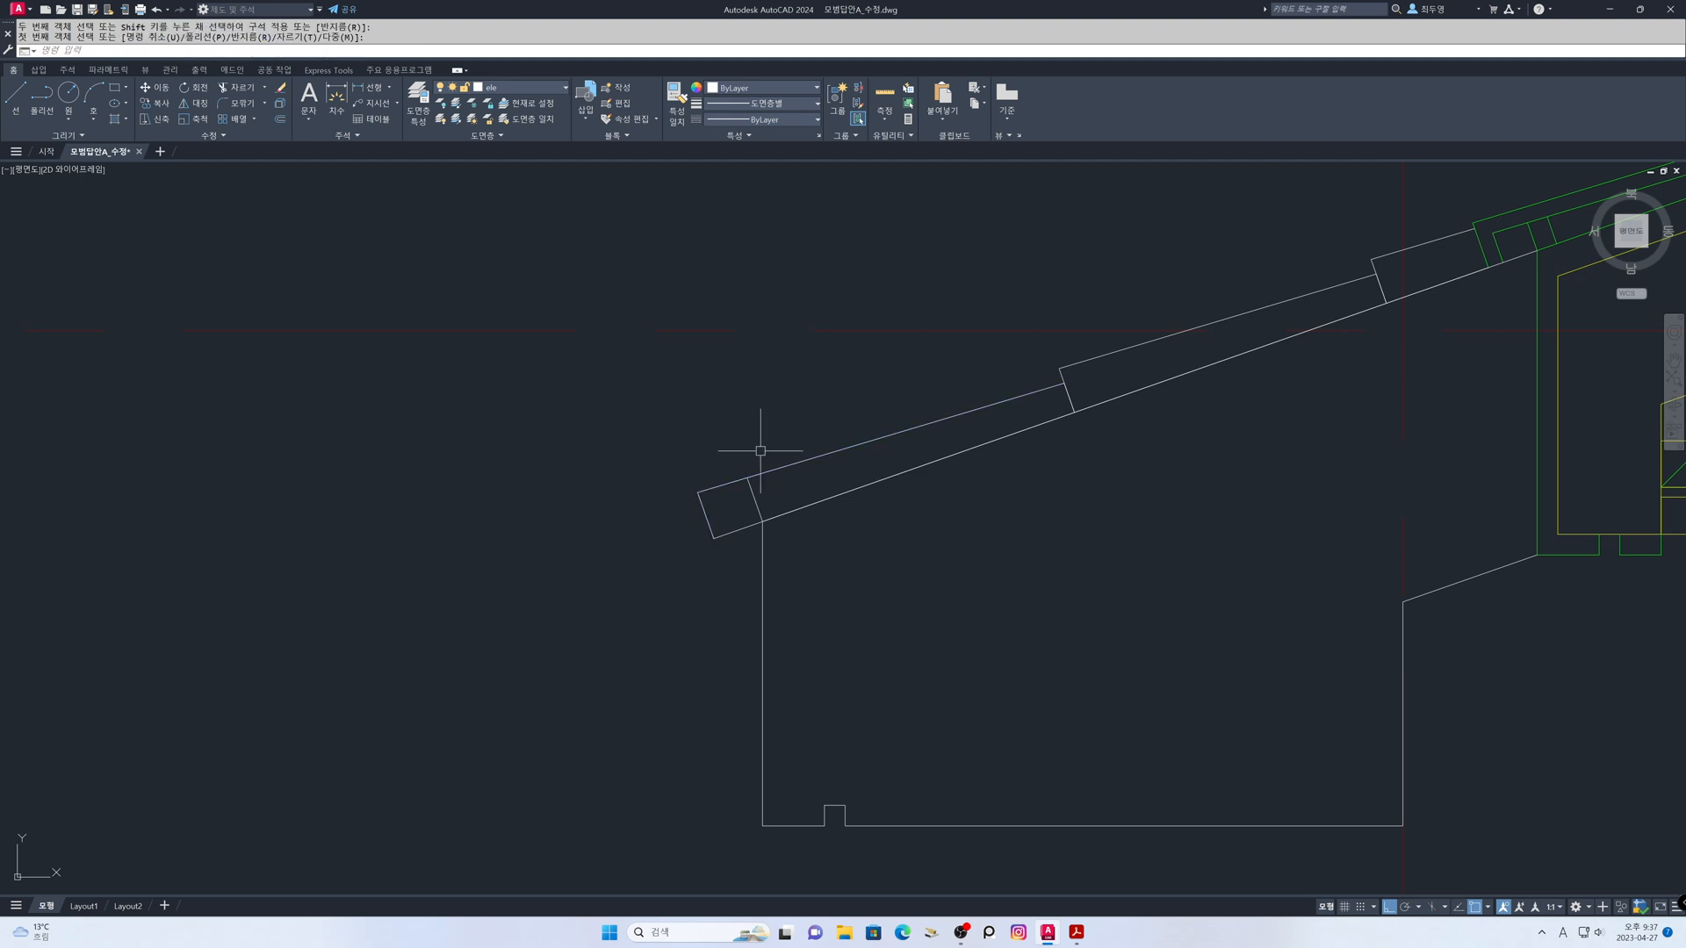
# Erase the original end line inside the extended eave tile
pyautogui.write('e')
pyautogui.press('Return')
pyautogui.click(755, 497)
pyautogui.press('Return')
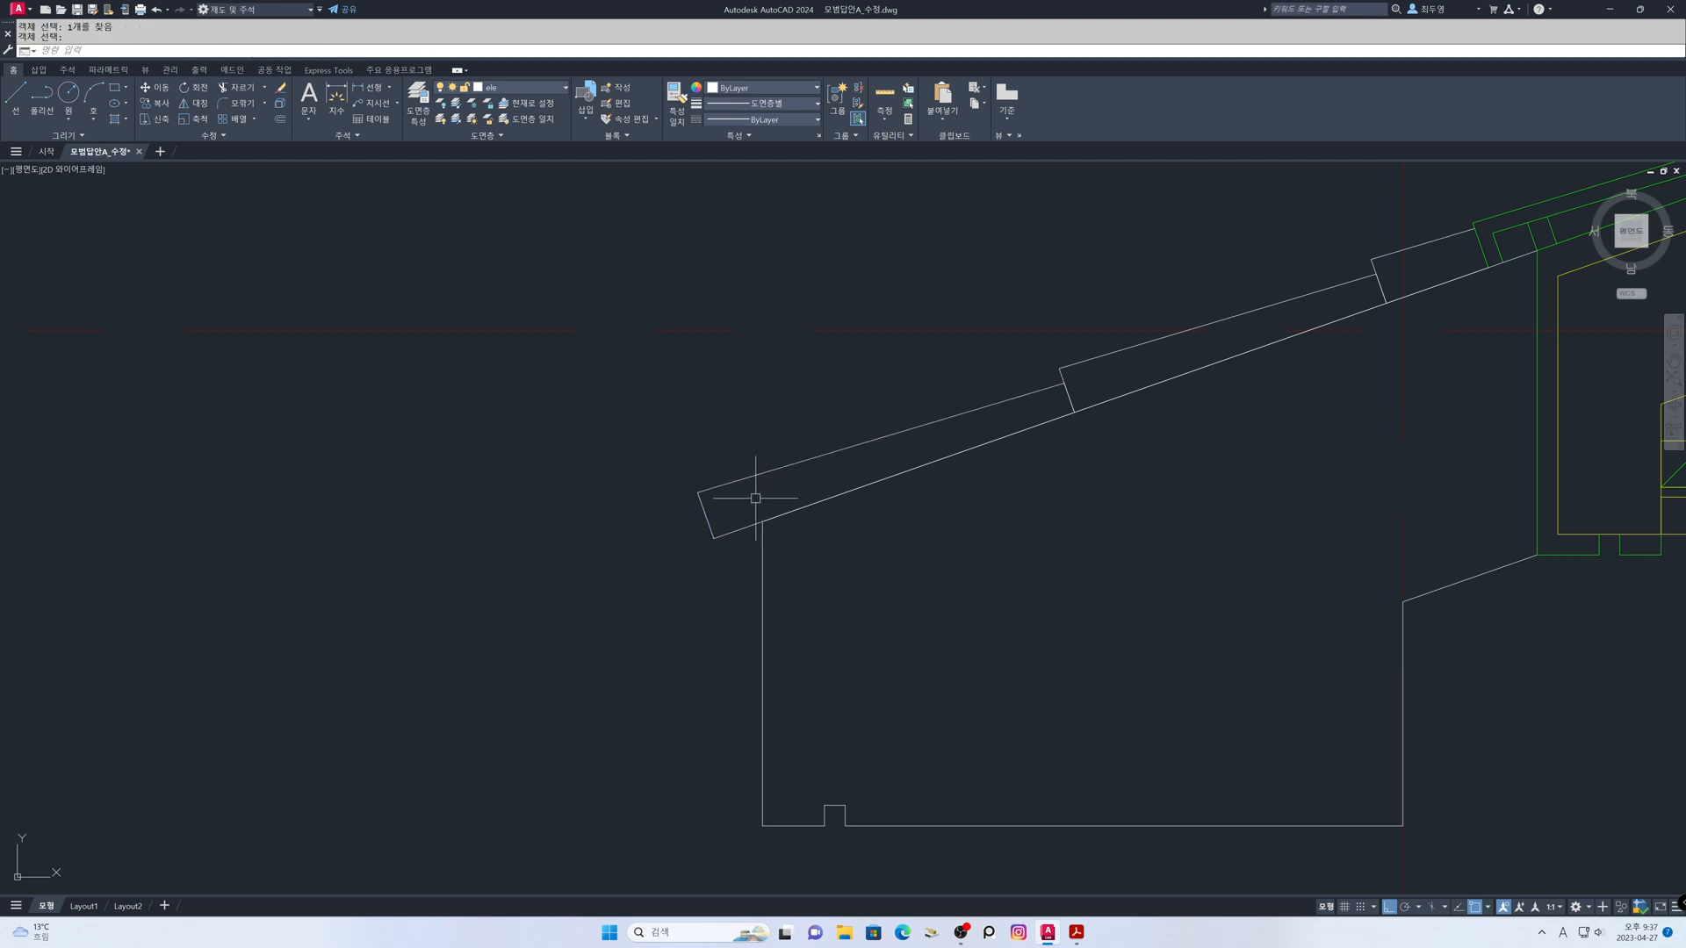
# Draw a 180 long horizontal line in the empty area above the left roof slope
pyautogui.scroll(-8, 941, 546)
pyautogui.moveTo(878, 539)
pyautogui.mouseDown(button='middle')
pyautogui.moveTo(1000, 540)
pyautogui.moveTo(661, 596)
pyautogui.moveTo(654, 612)
pyautogui.mouseUp(button='middle')
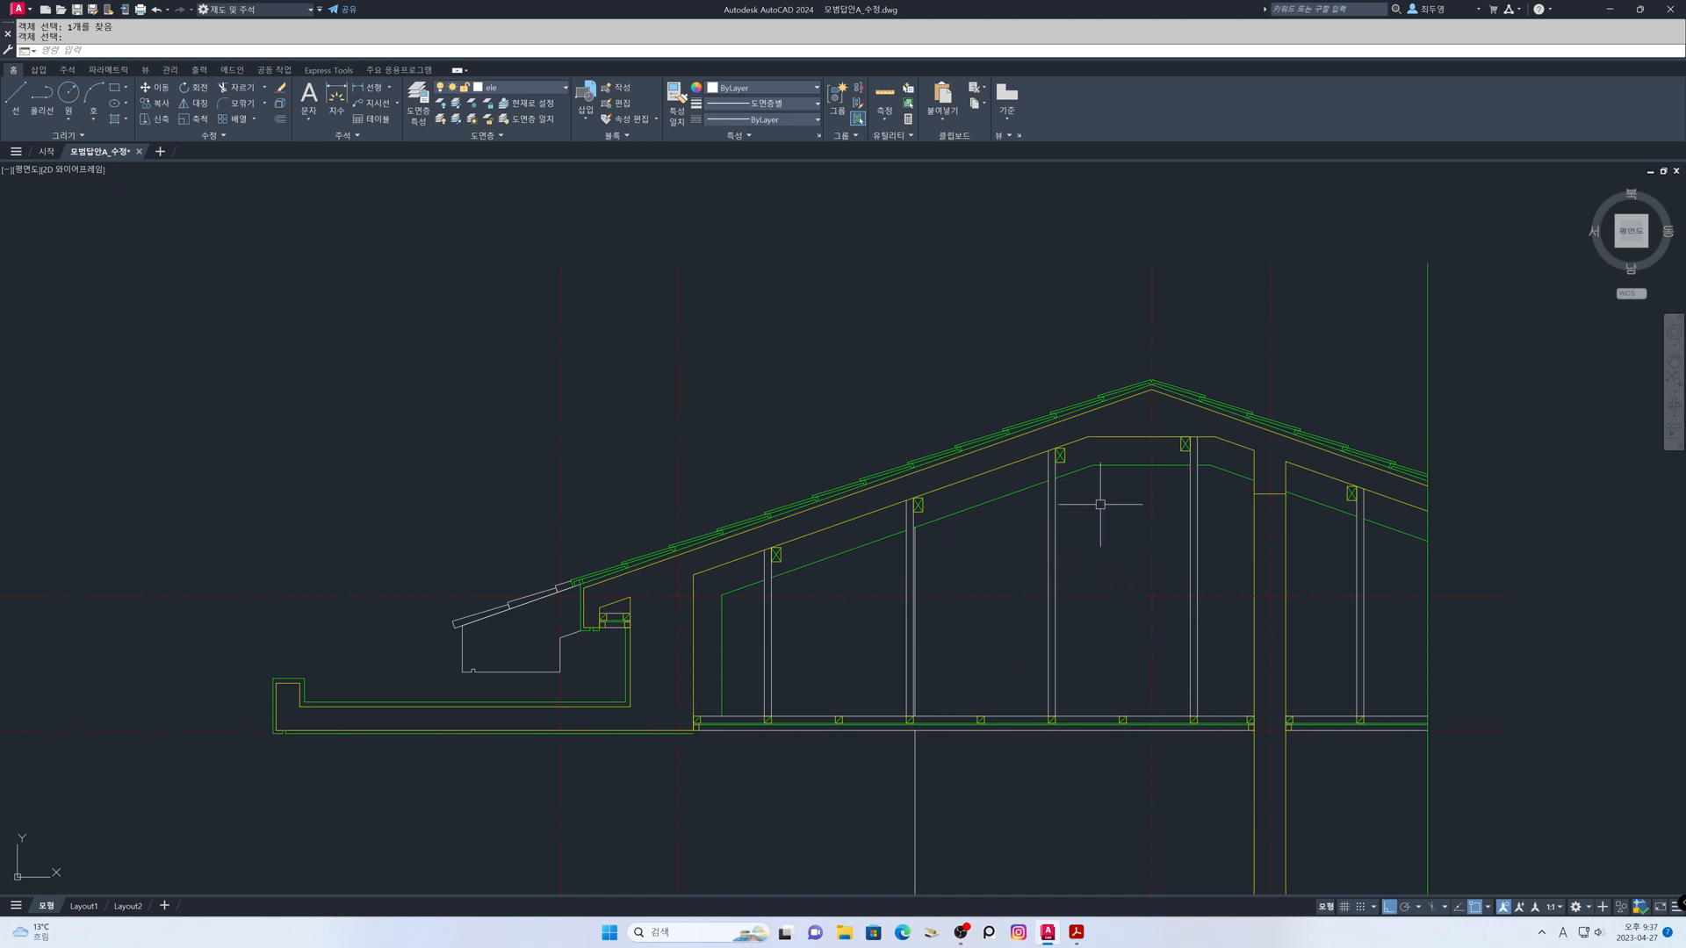
pyautogui.scroll(2, 1097, 527)
pyautogui.moveTo(1111, 529); pyautogui.dragTo(1095, 629, button='middle')
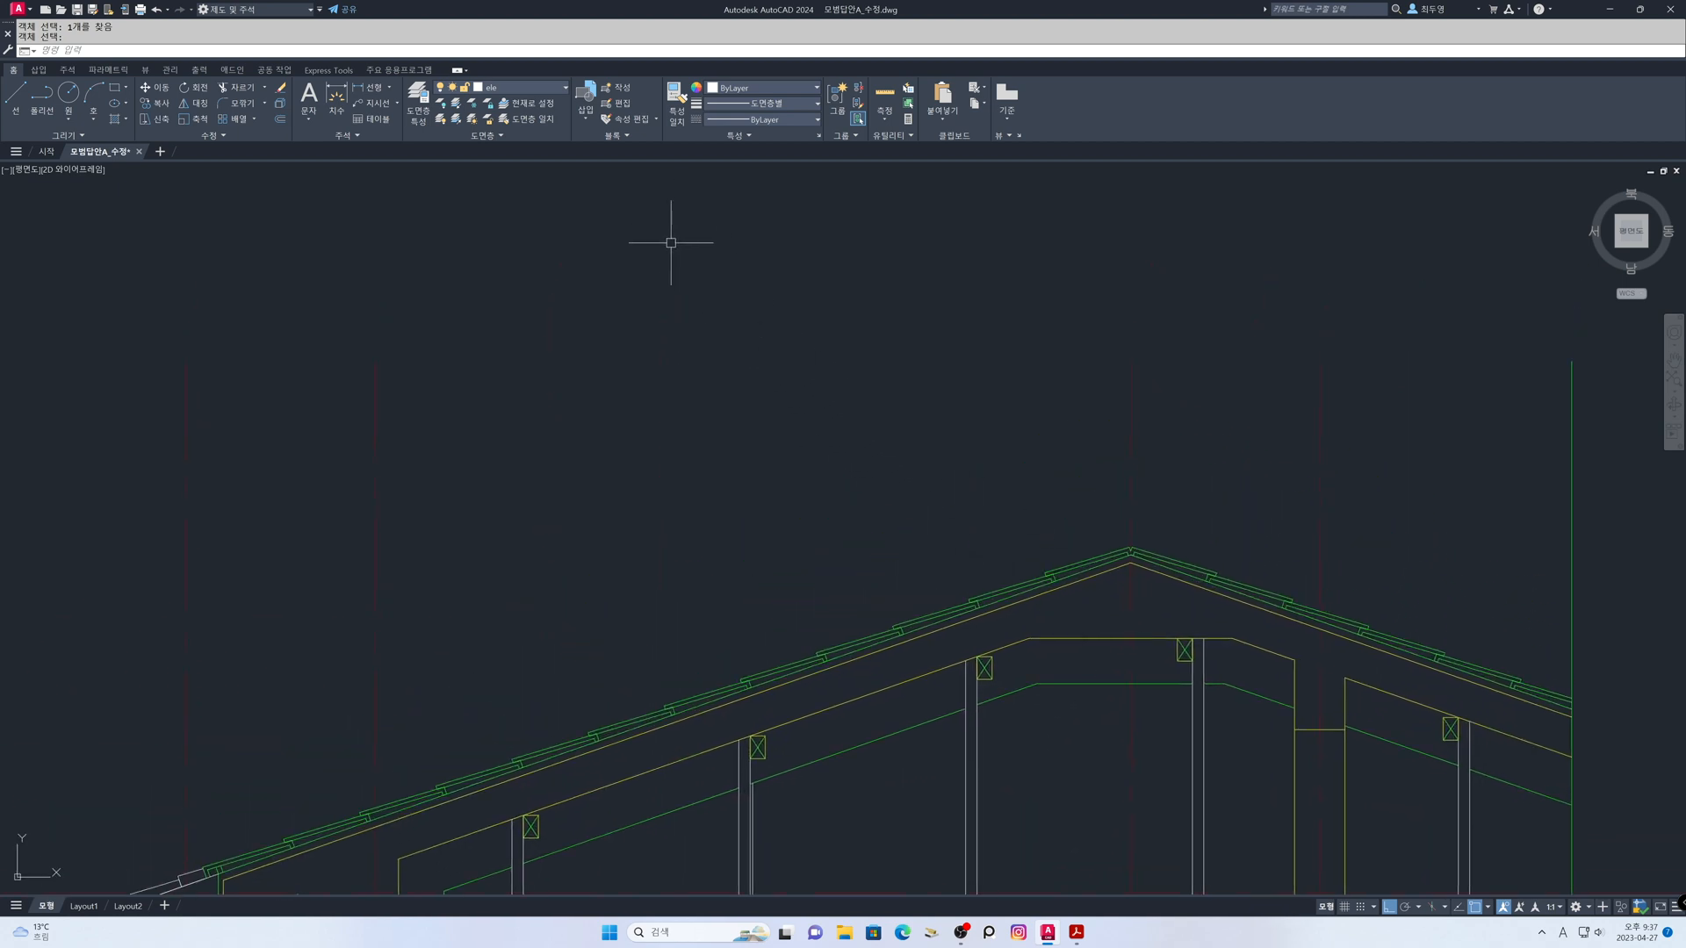
pyautogui.write('l')
pyautogui.press('Return')
pyautogui.click(758, 424)
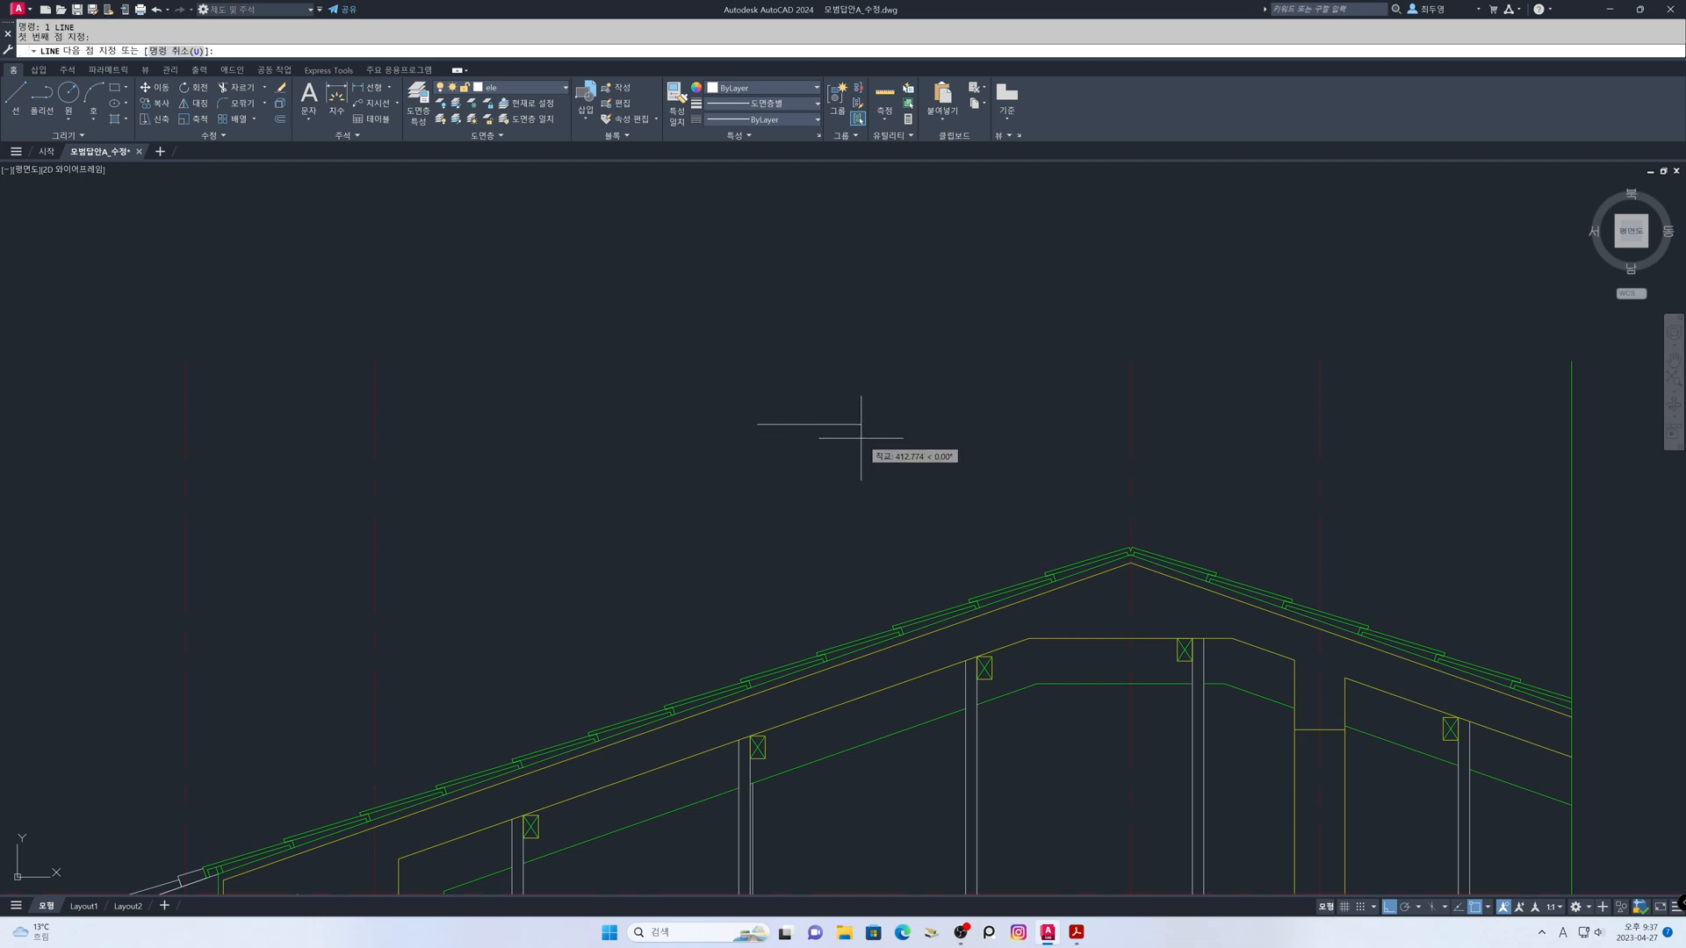
pyautogui.write('180')
pyautogui.press('Return')
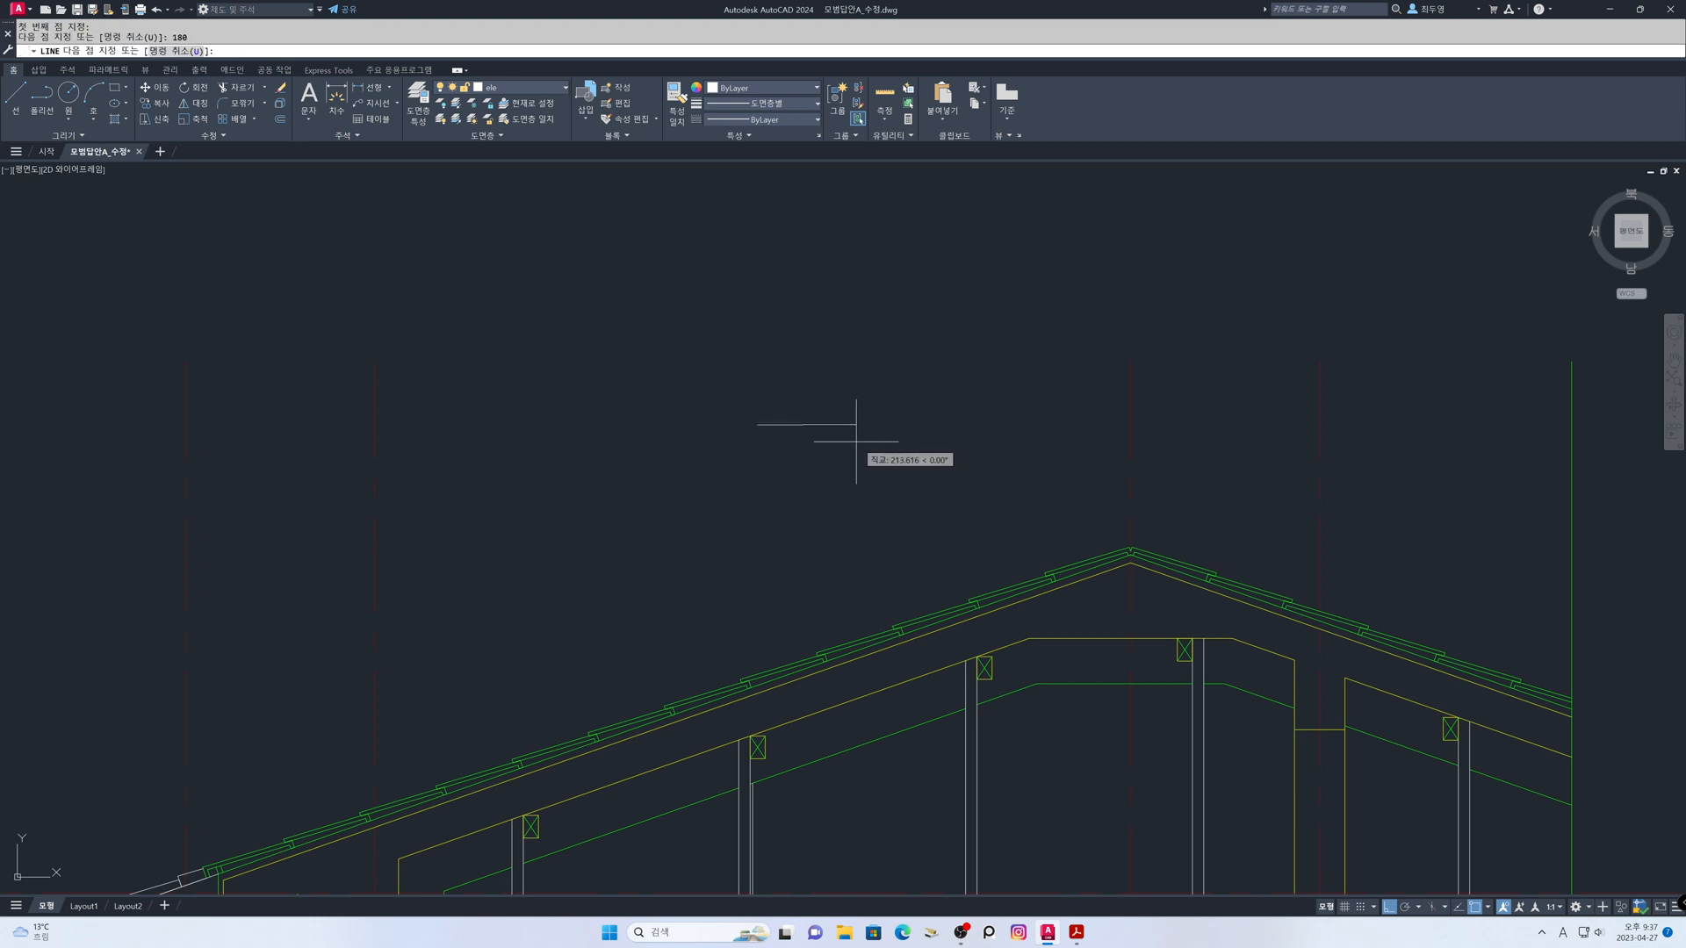
pyautogui.press('Return')
# Draw a 100 long vertical line upward from the midpoint of the horizontal line
pyautogui.press('Return')
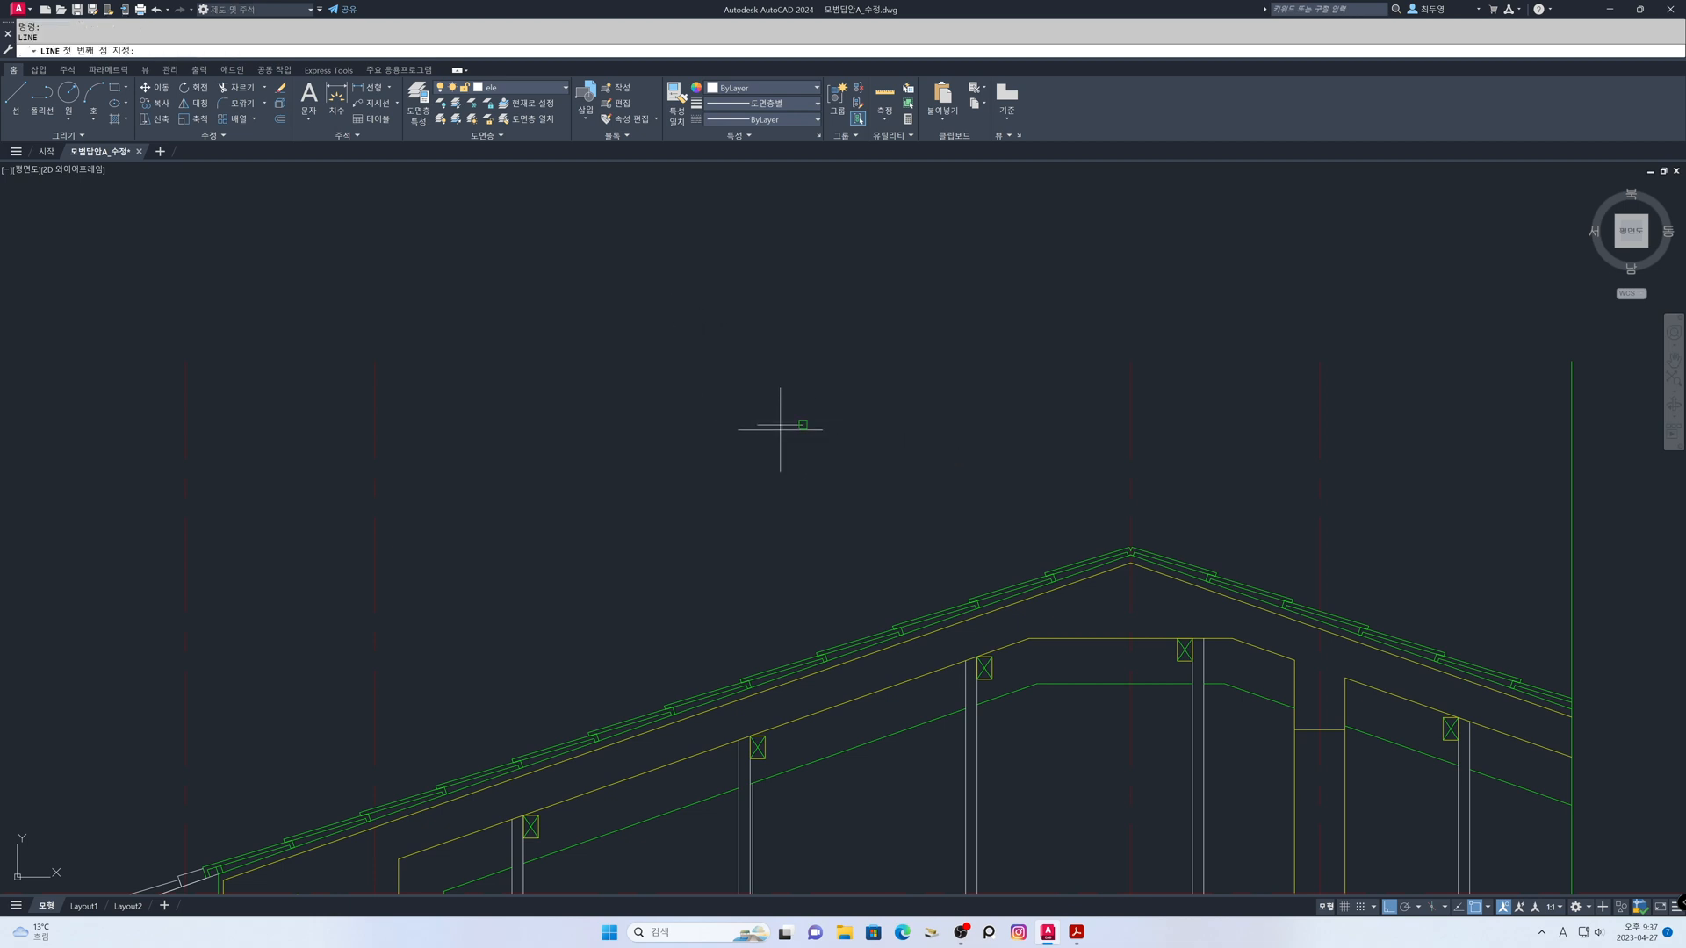
pyautogui.keyDown('shift'); pyautogui.rightClick(805, 389); pyautogui.keyUp('shift')
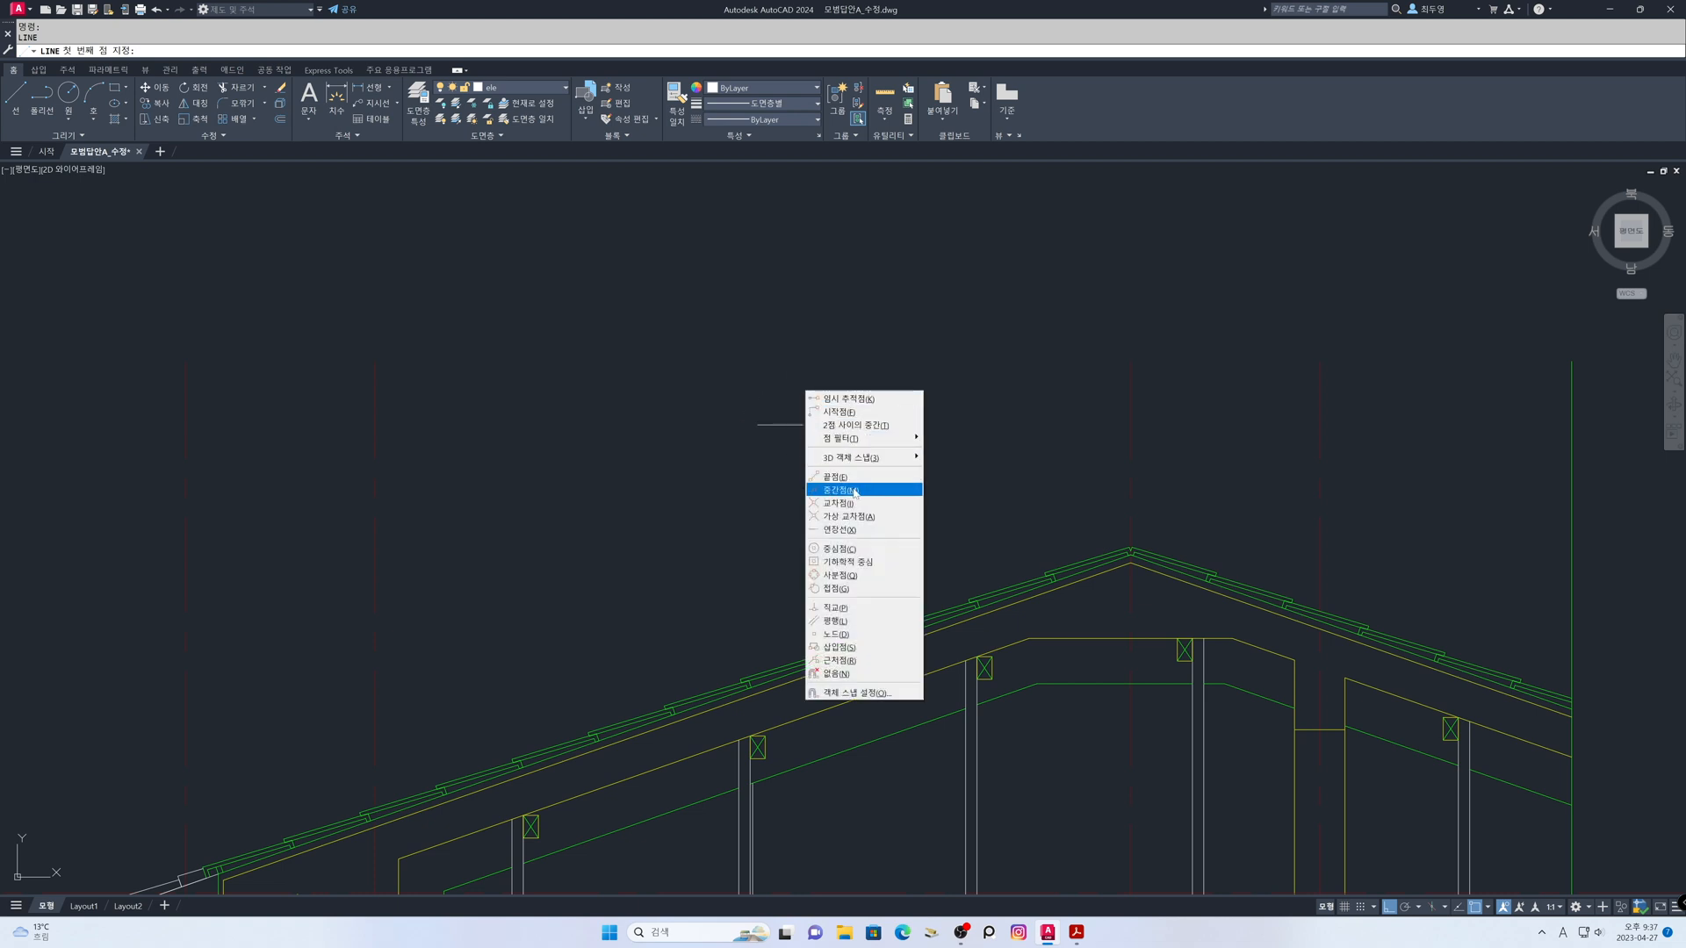
pyautogui.click(856, 490)
pyautogui.click(786, 427)
pyautogui.write('100')
pyautogui.press('Return')
pyautogui.press('Return')
# Draw a circle of radius 130 centred on the upper end of the vertical line
pyautogui.scroll(5, 928, 507)
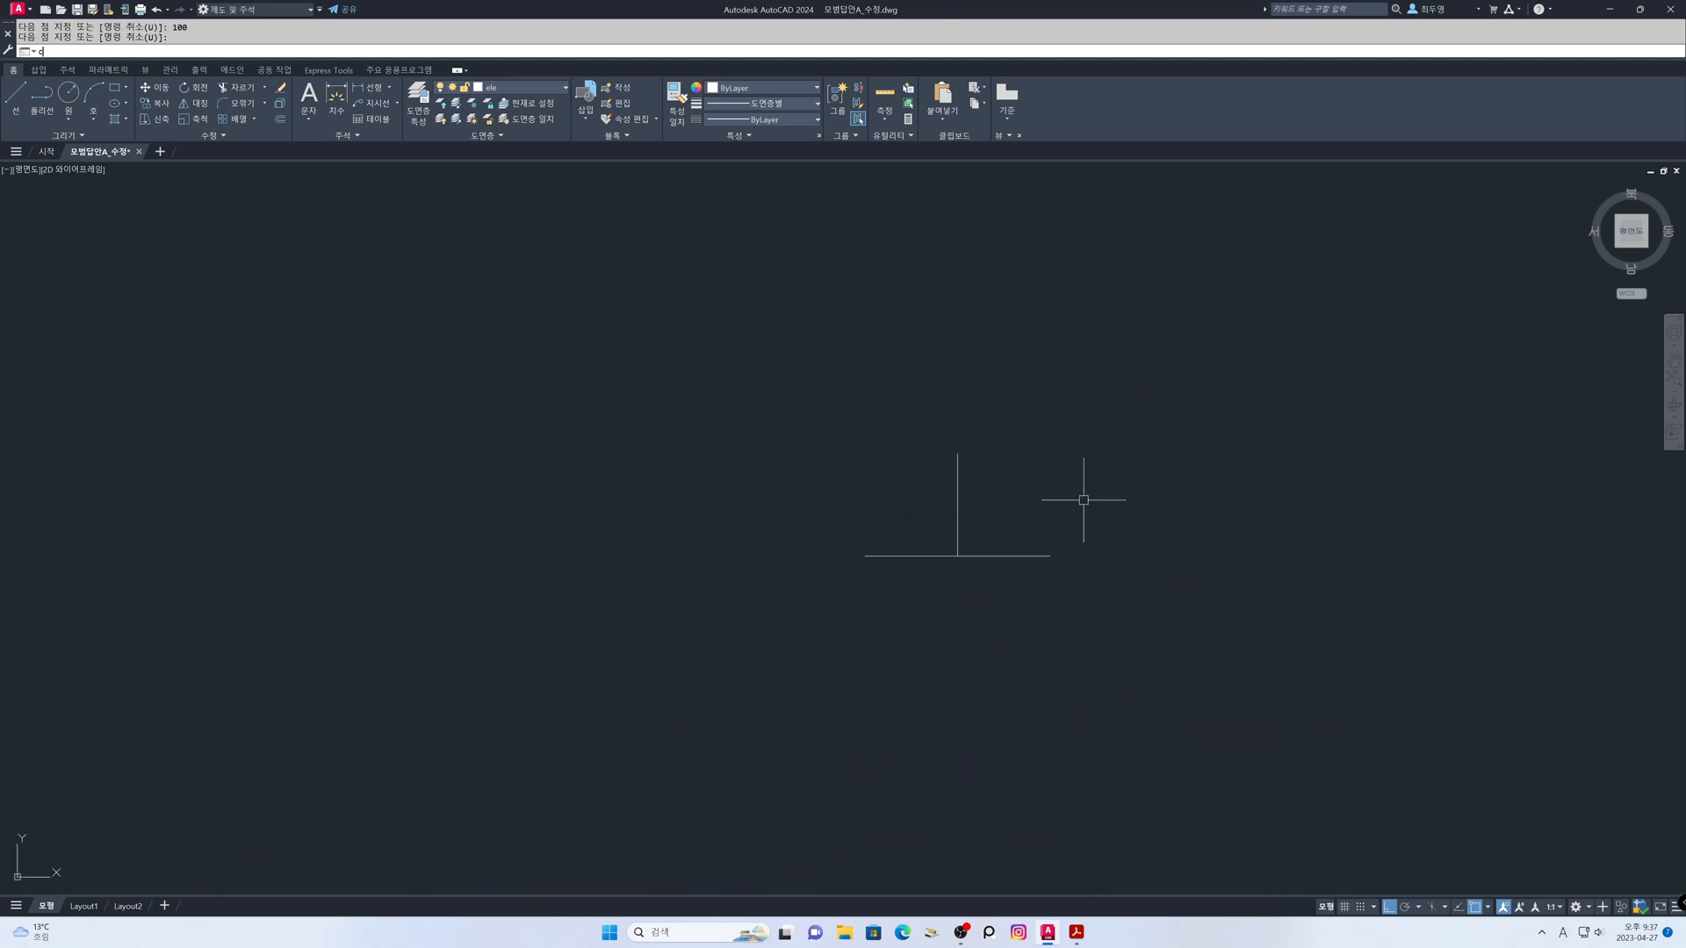
pyautogui.write('c')
pyautogui.press('Return')
pyautogui.click(957, 454)
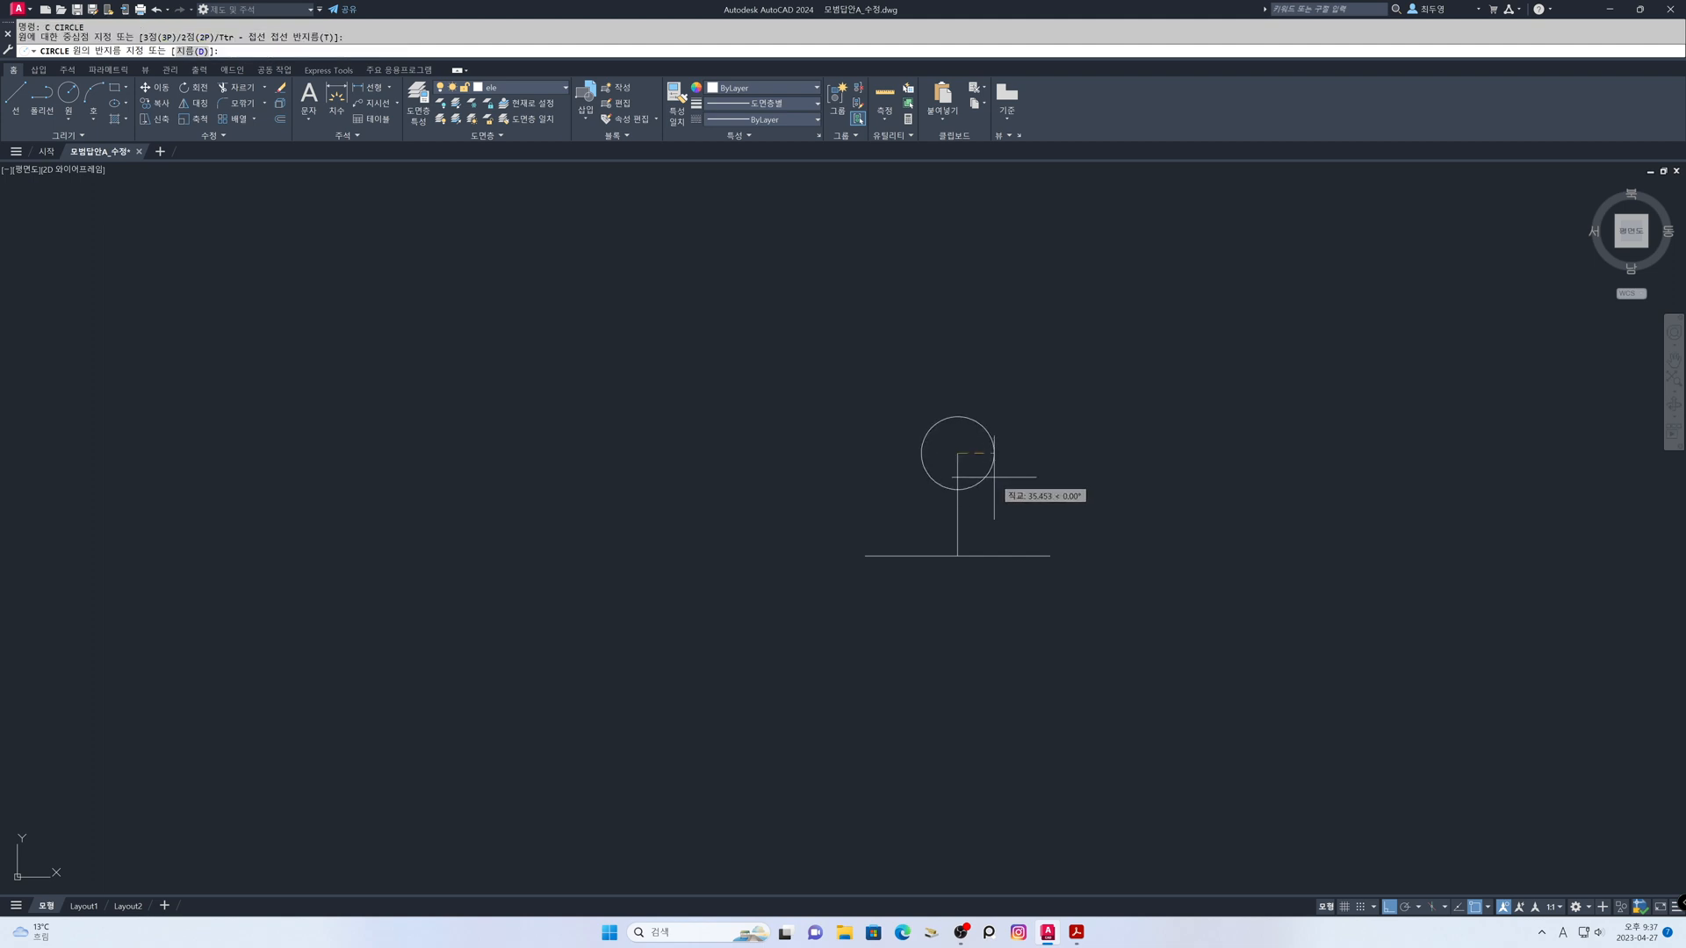
pyautogui.write('130')
pyautogui.press('Return')
# Draw a circle of radius 110 centred on each end of the horizontal line
pyautogui.press('Return')
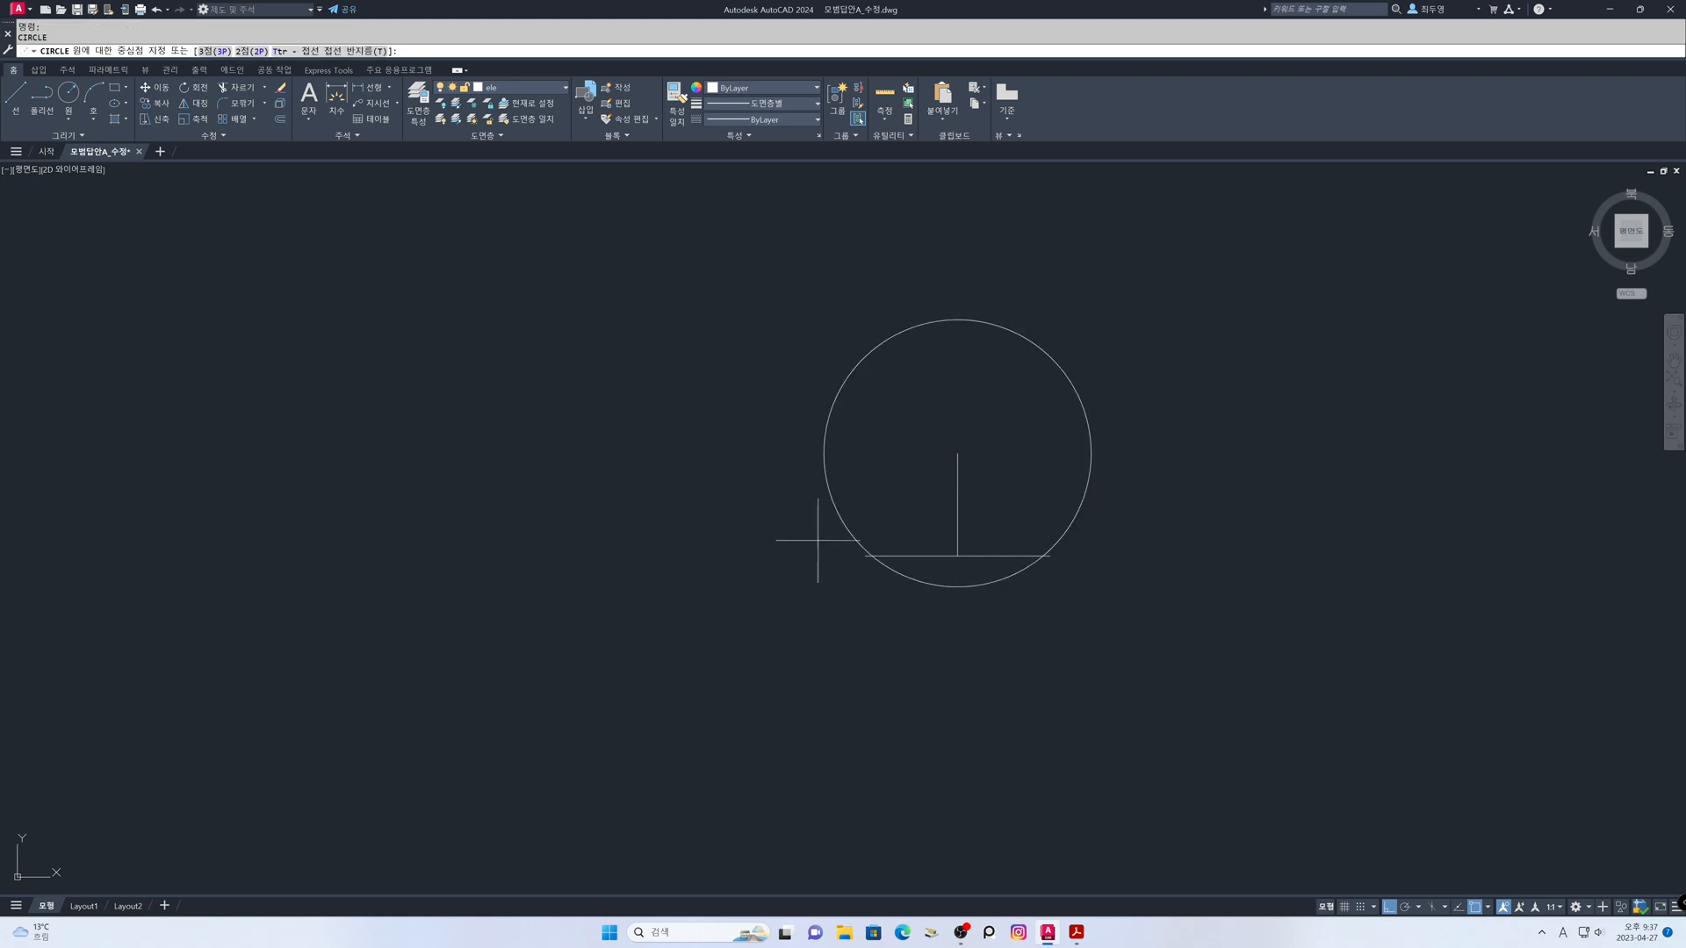
pyautogui.click(865, 555)
pyautogui.write('110')
pyautogui.press('Return')
pyautogui.press('Return')
pyautogui.click(1055, 557)
pyautogui.press('Return')
# Erase the horizontal and vertical construction lines inside the three circles
pyautogui.write('e')
pyautogui.press('Return')
pyautogui.click(1001, 555)
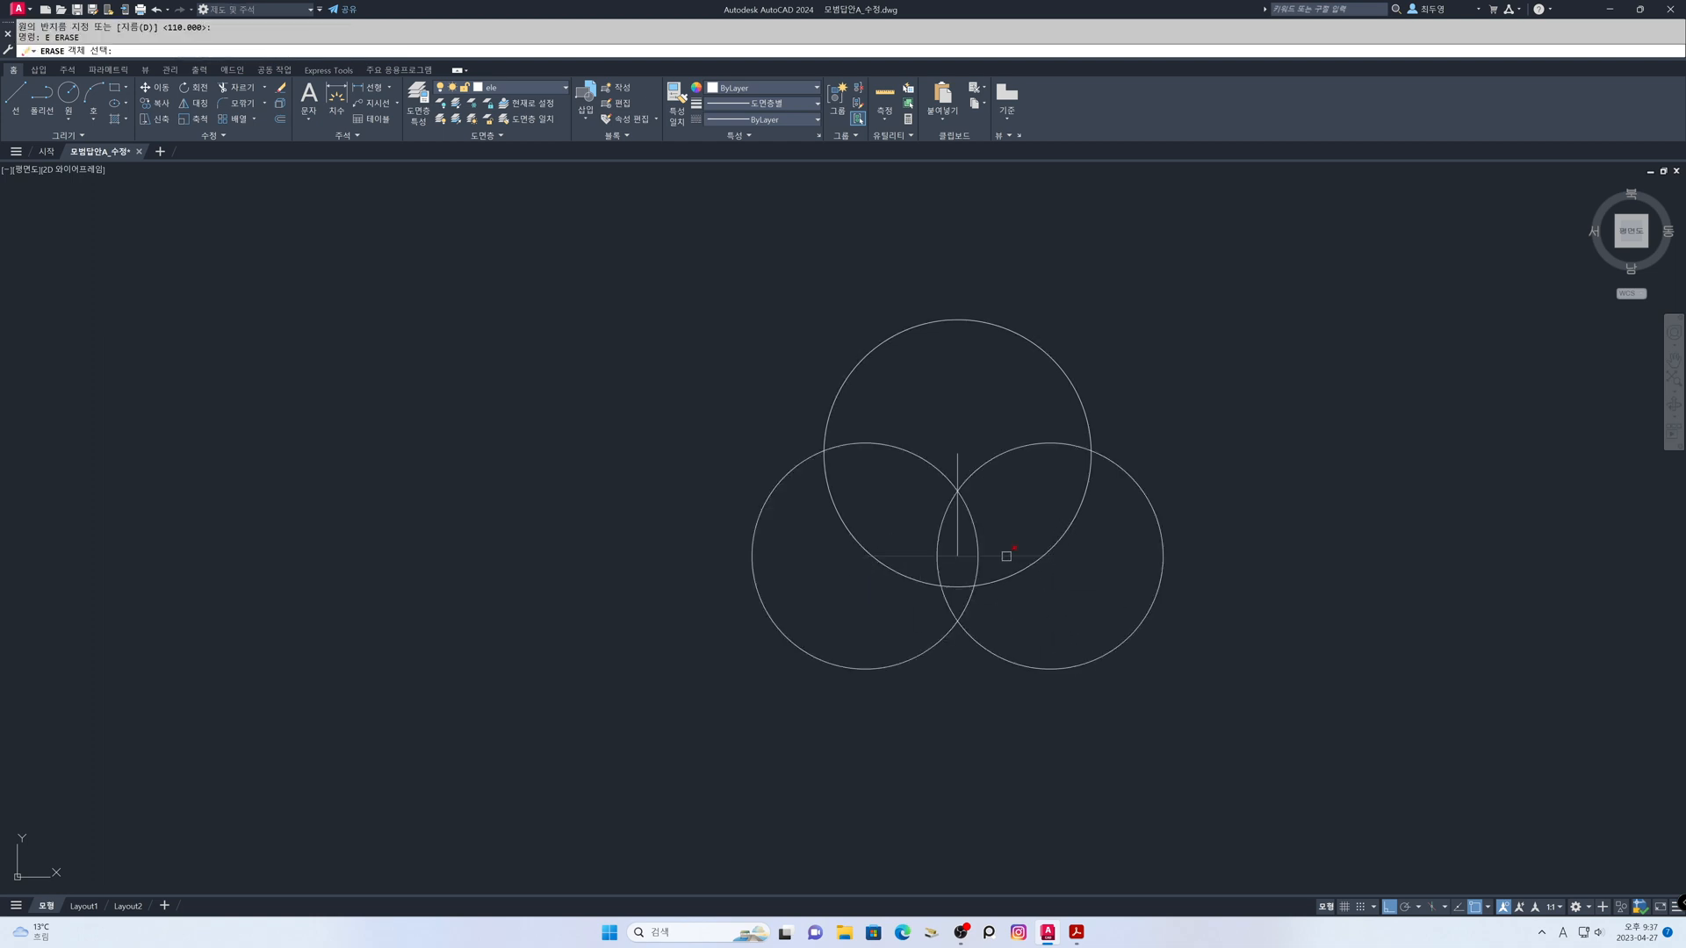
pyautogui.click(957, 546)
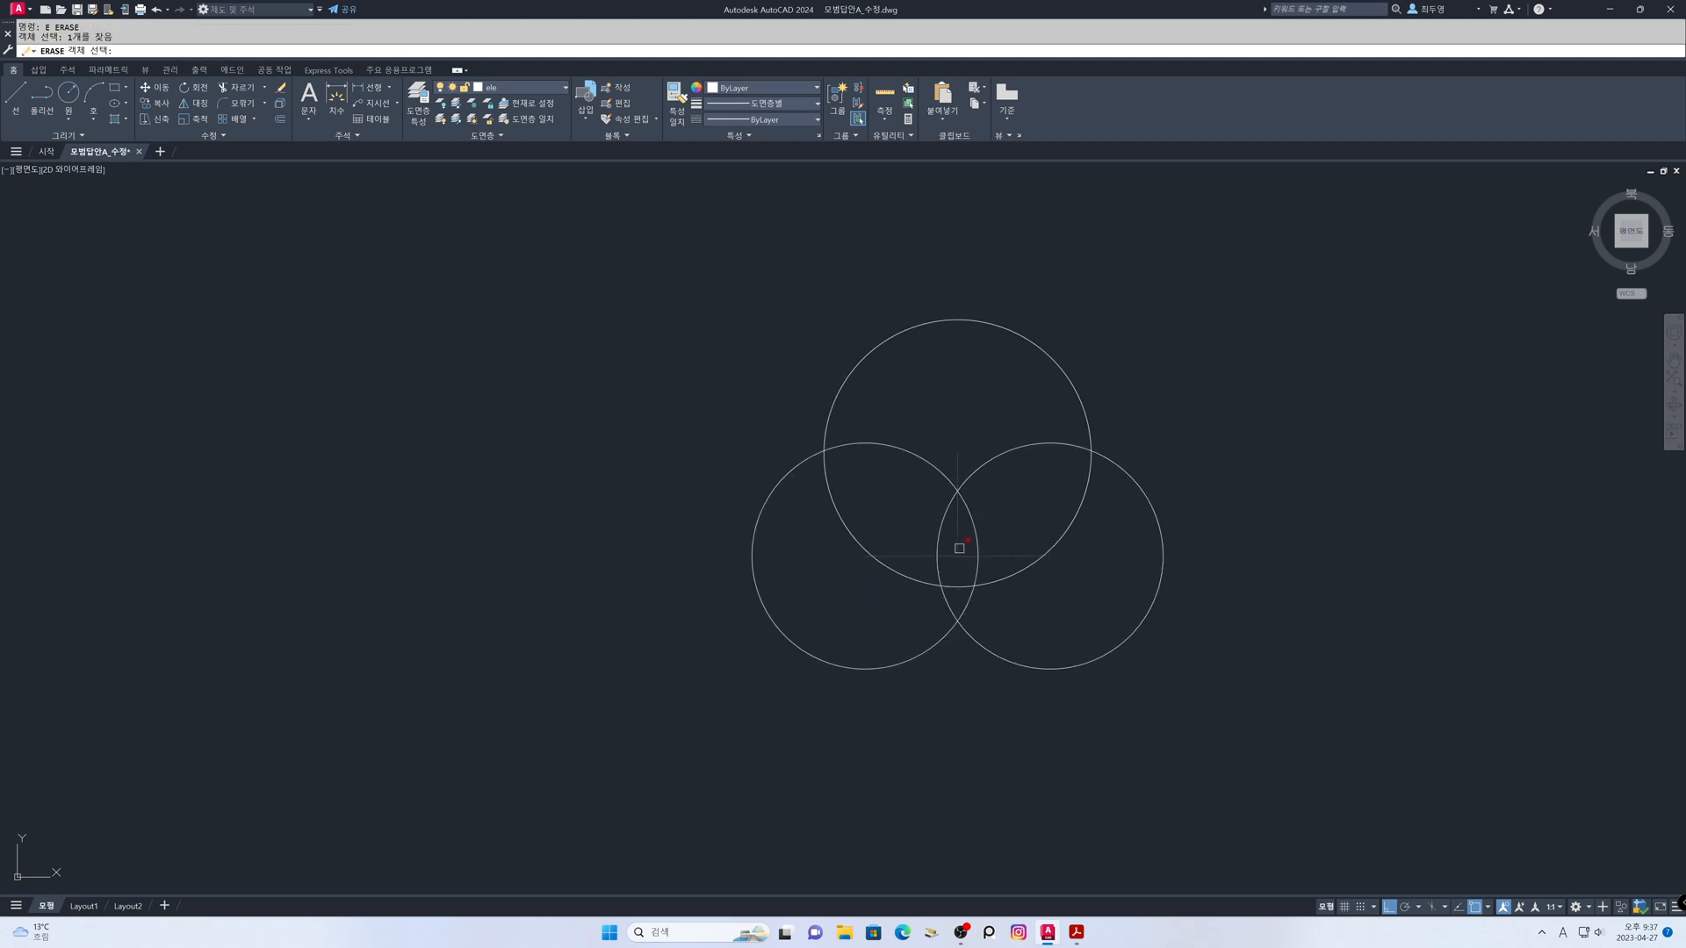
pyautogui.press('Return')
# Trim the overlapping inner arcs of the three circles to leave a single three-lobed outline
pyautogui.press('Return')
pyautogui.click(1014, 606)
pyautogui.click(910, 592)
pyautogui.click(1017, 603)
pyautogui.click(918, 546)
pyautogui.click(1014, 554)
pyautogui.click(918, 450)
pyautogui.press('Return')
# Make the fin layer current
pyautogui.scroll(-4, 922, 482)
pyautogui.moveTo(930, 491); pyautogui.dragTo(783, 481, button='middle')
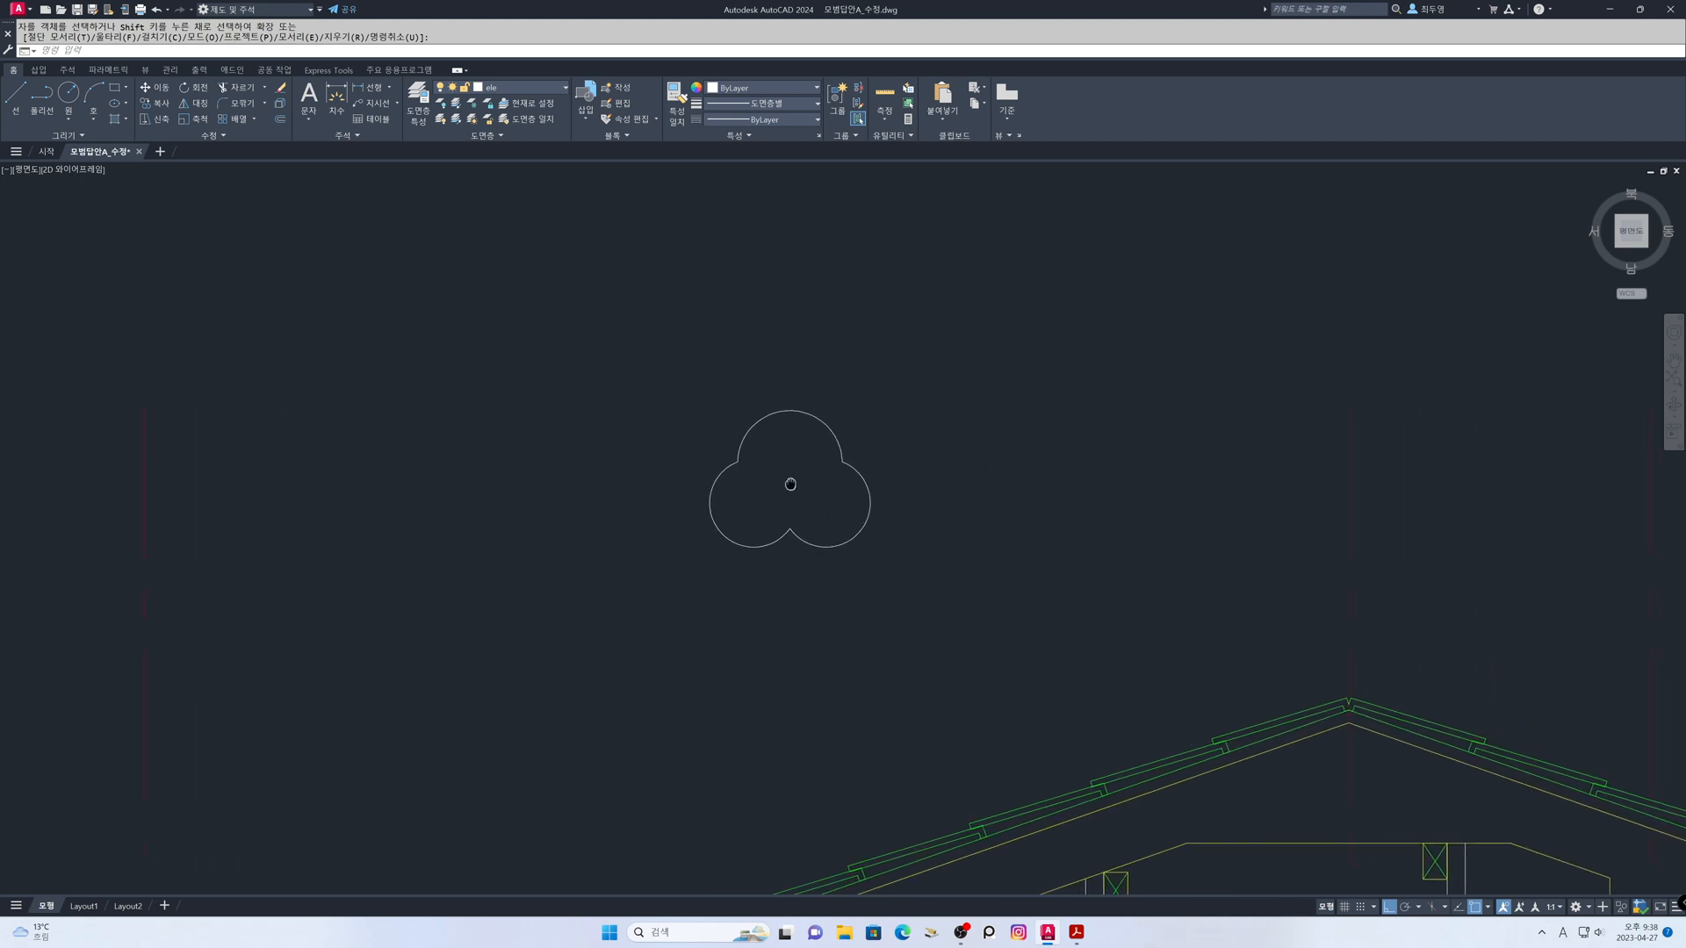
pyautogui.moveTo(967, 534); pyautogui.dragTo(918, 519, button='middle')
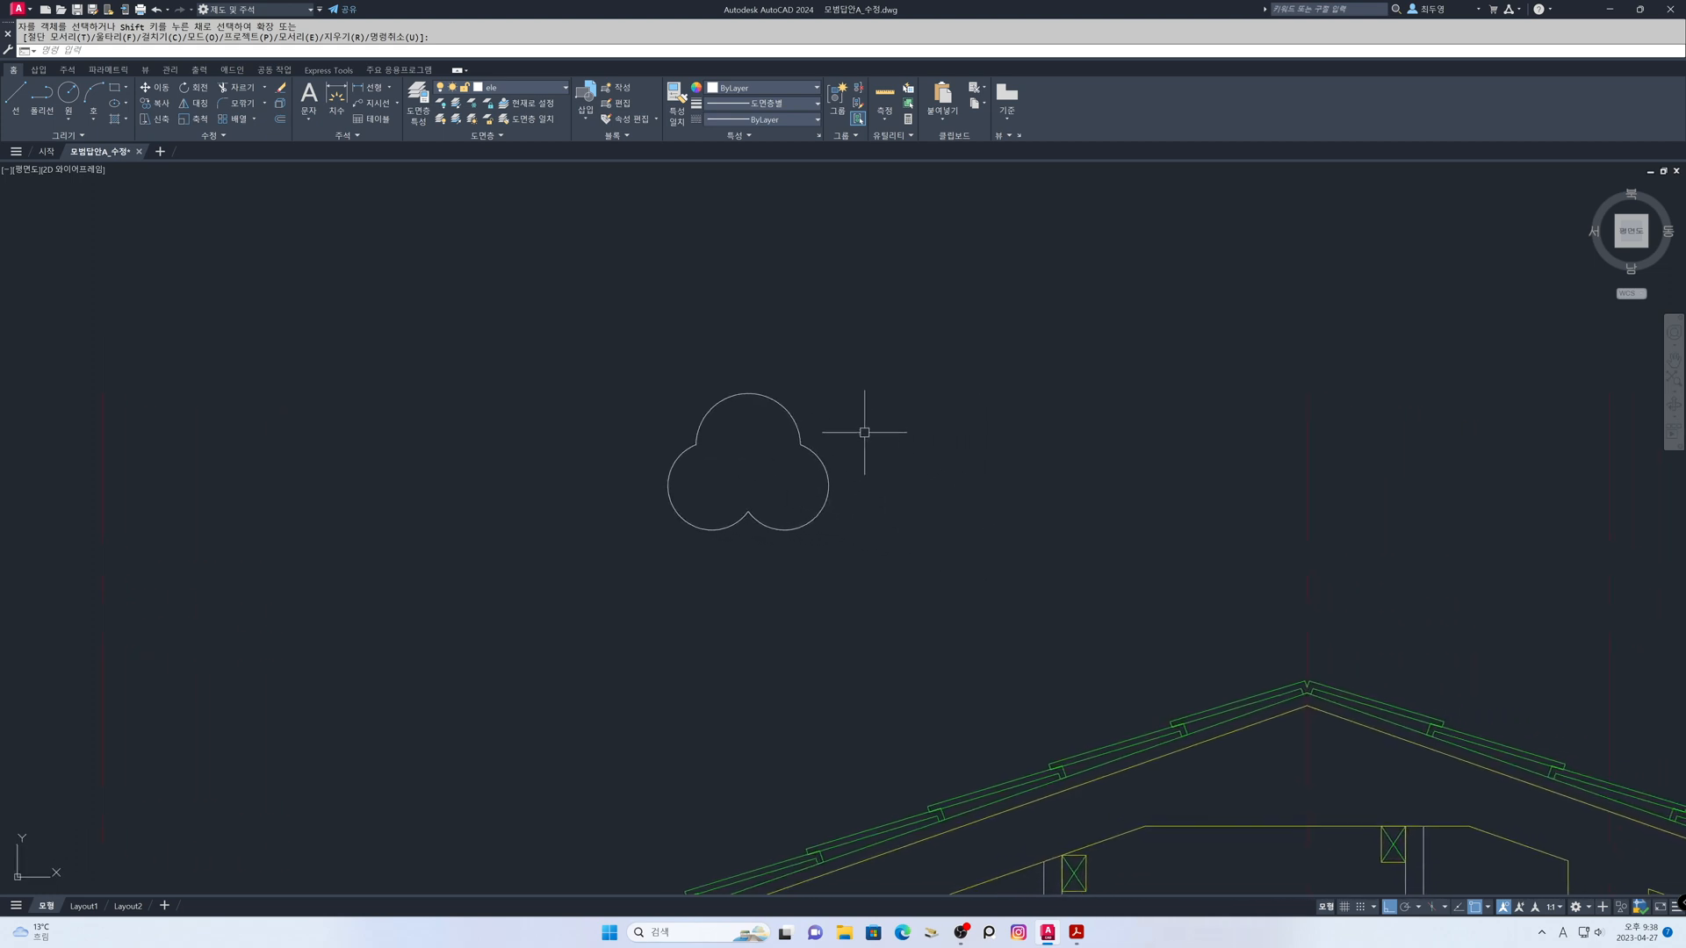
pyautogui.click(518, 87)
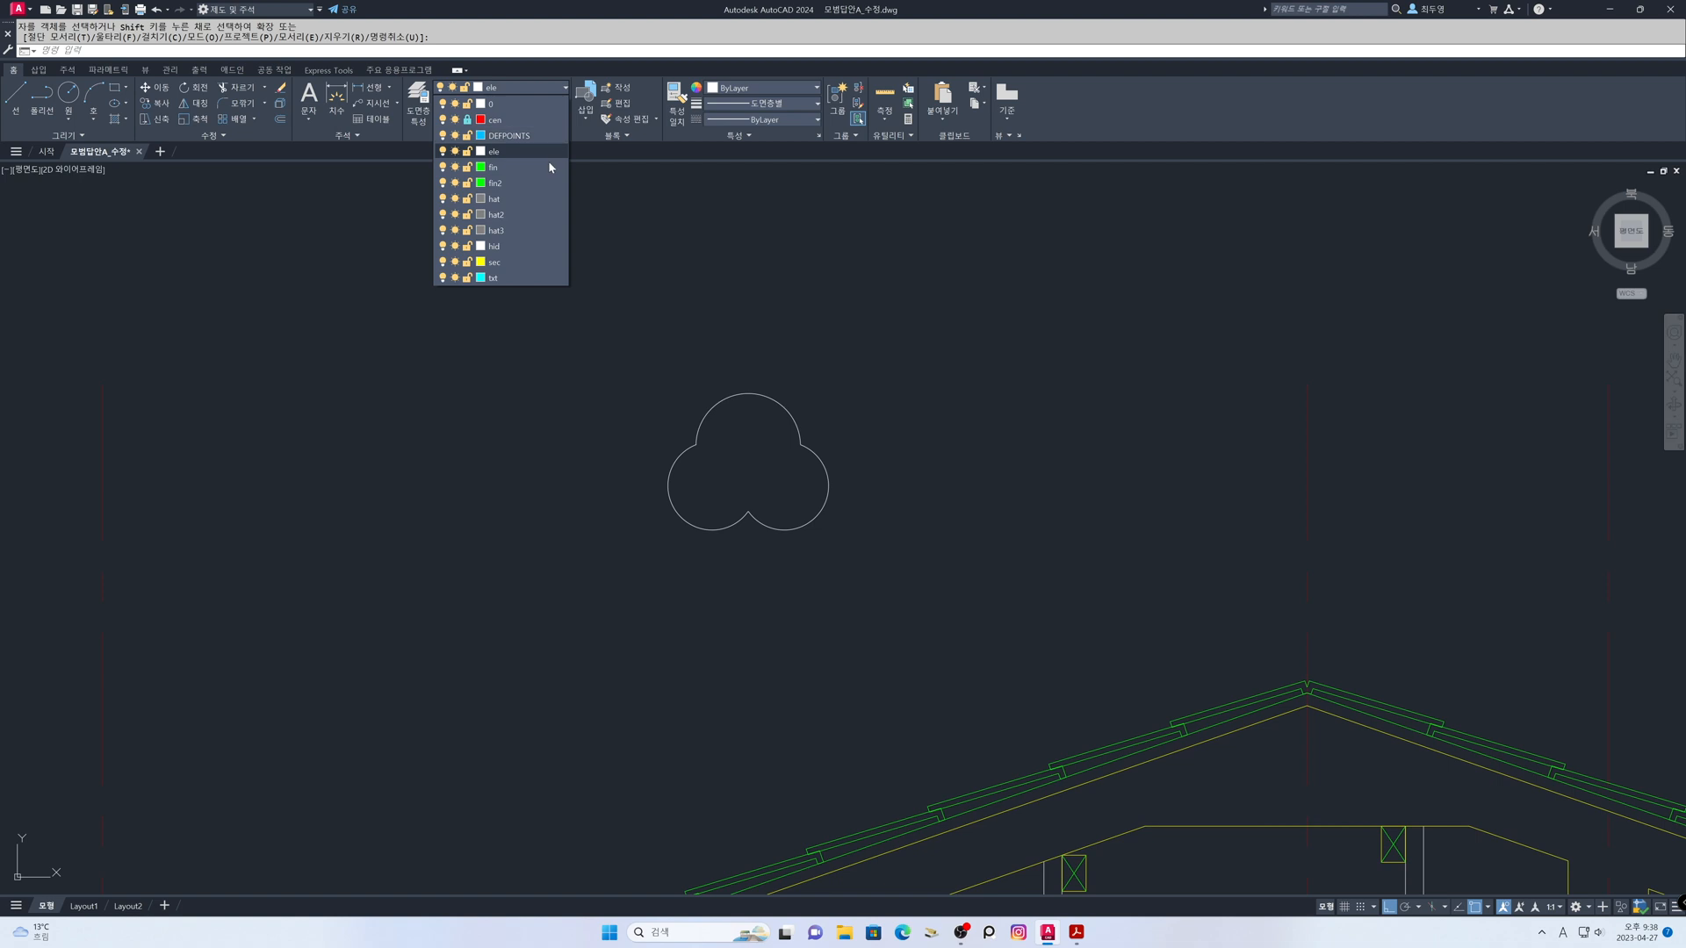
pyautogui.click(548, 166)
pyautogui.press('Escape')
# Draw a circle of radius 370 in the empty space beside the three-lobed outline
pyautogui.write('c')
pyautogui.press('Return')
pyautogui.click(1075, 451)
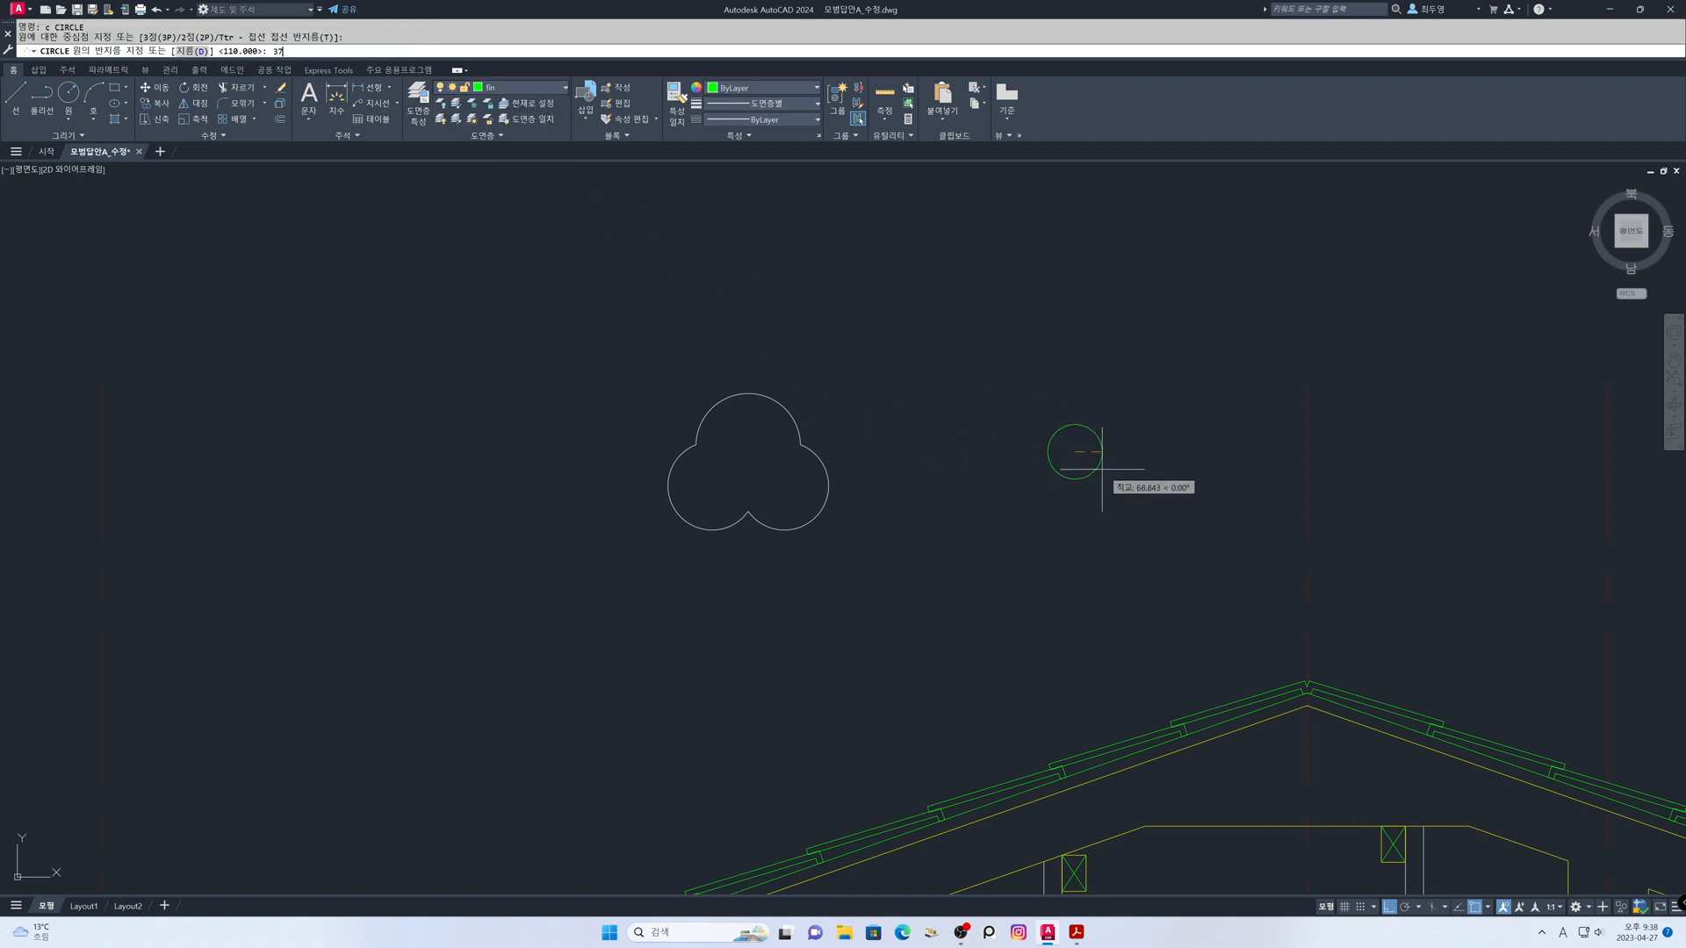
pyautogui.press('Return')
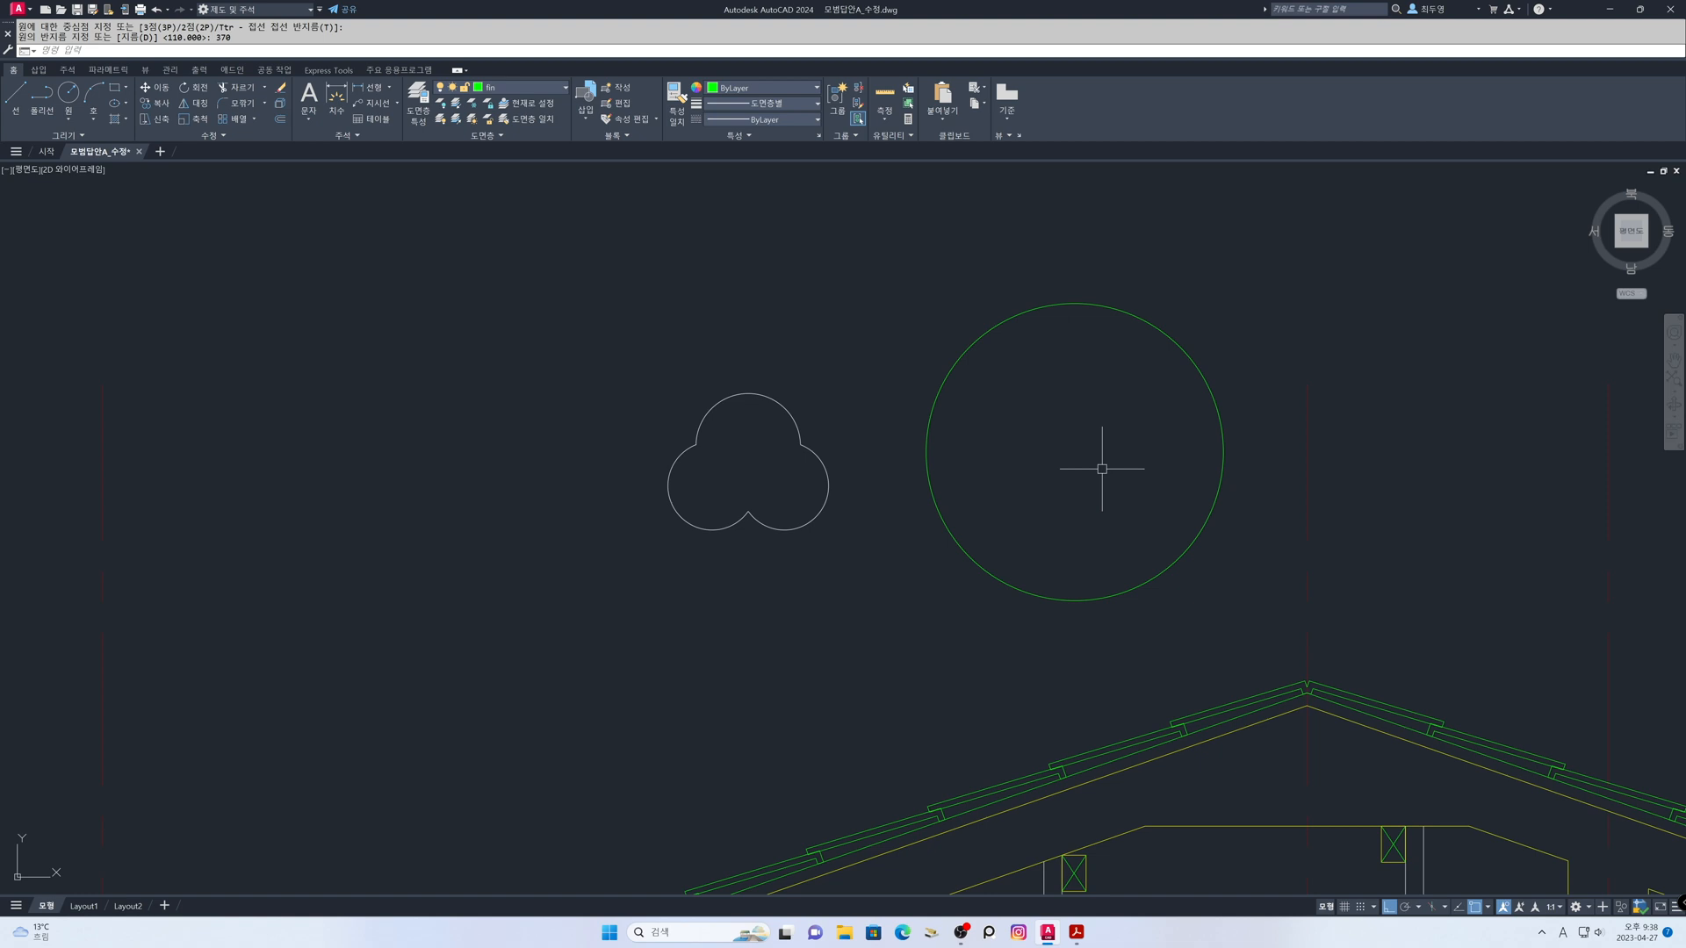
# Offset the radius 370 circle 15 inward
pyautogui.write('O')
pyautogui.press('Return')
pyautogui.write('10')
pyautogui.press('Return')
pyautogui.click(1035, 593)
pyautogui.click(1057, 541)
pyautogui.press('Return')
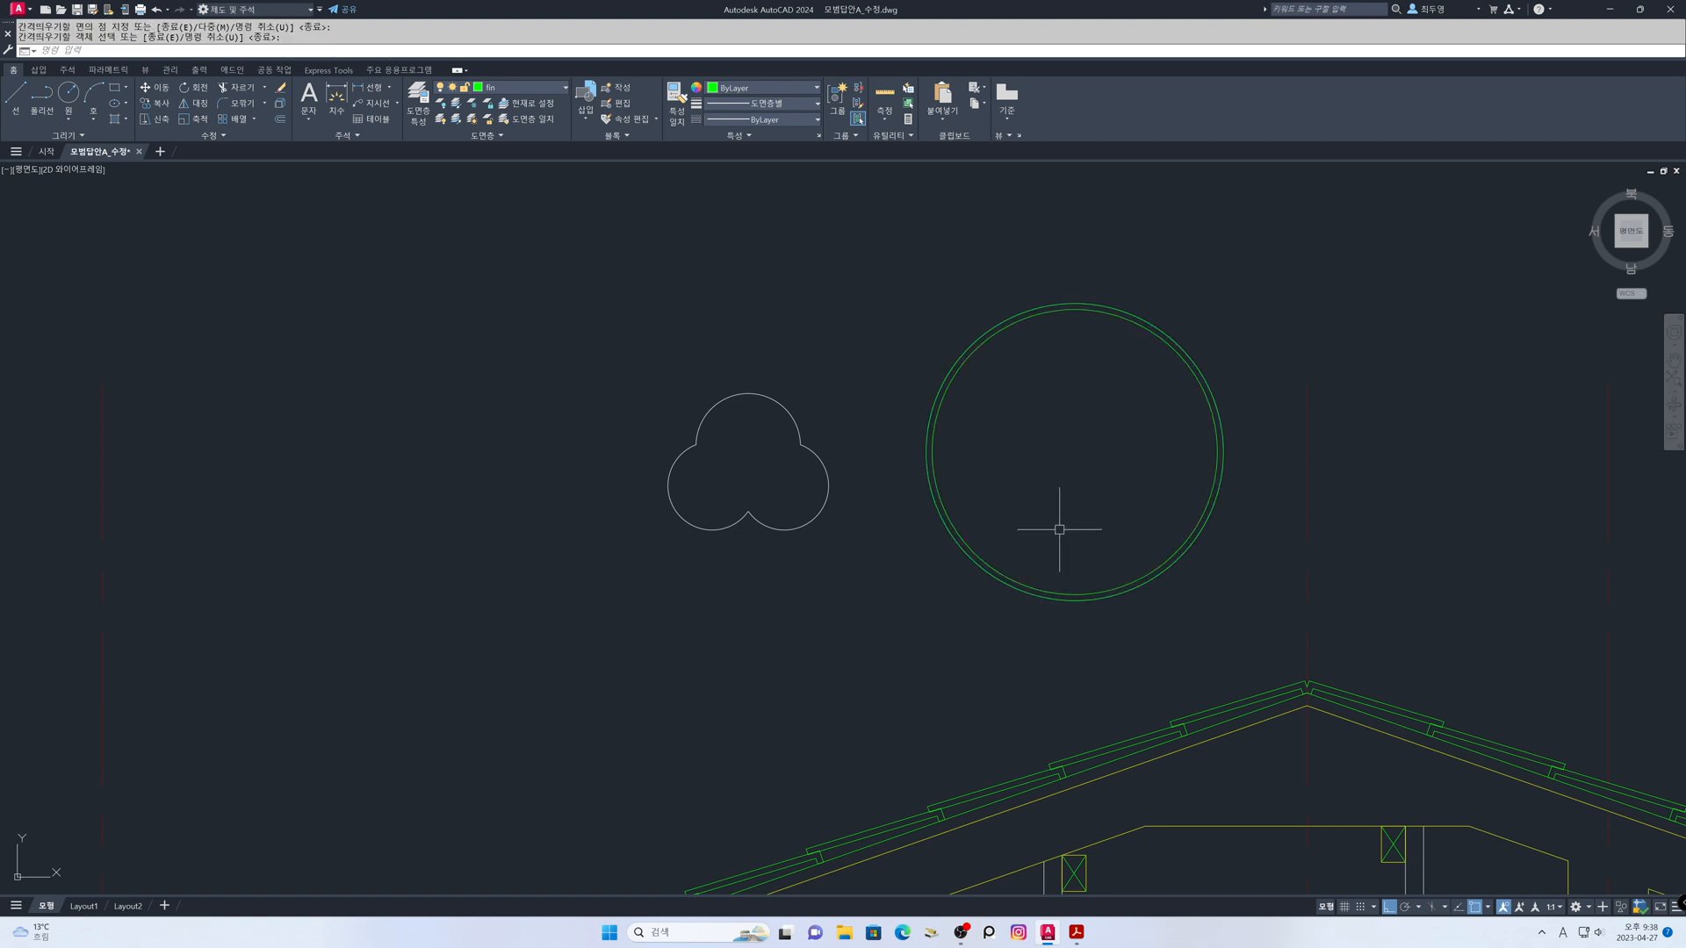
# Draw a vertical line from the centre of the concentric circles upward past their top
pyautogui.write('l')
pyautogui.press('Return')
pyautogui.keyDown('shift'); pyautogui.rightClick(1059, 530); pyautogui.keyUp('shift')
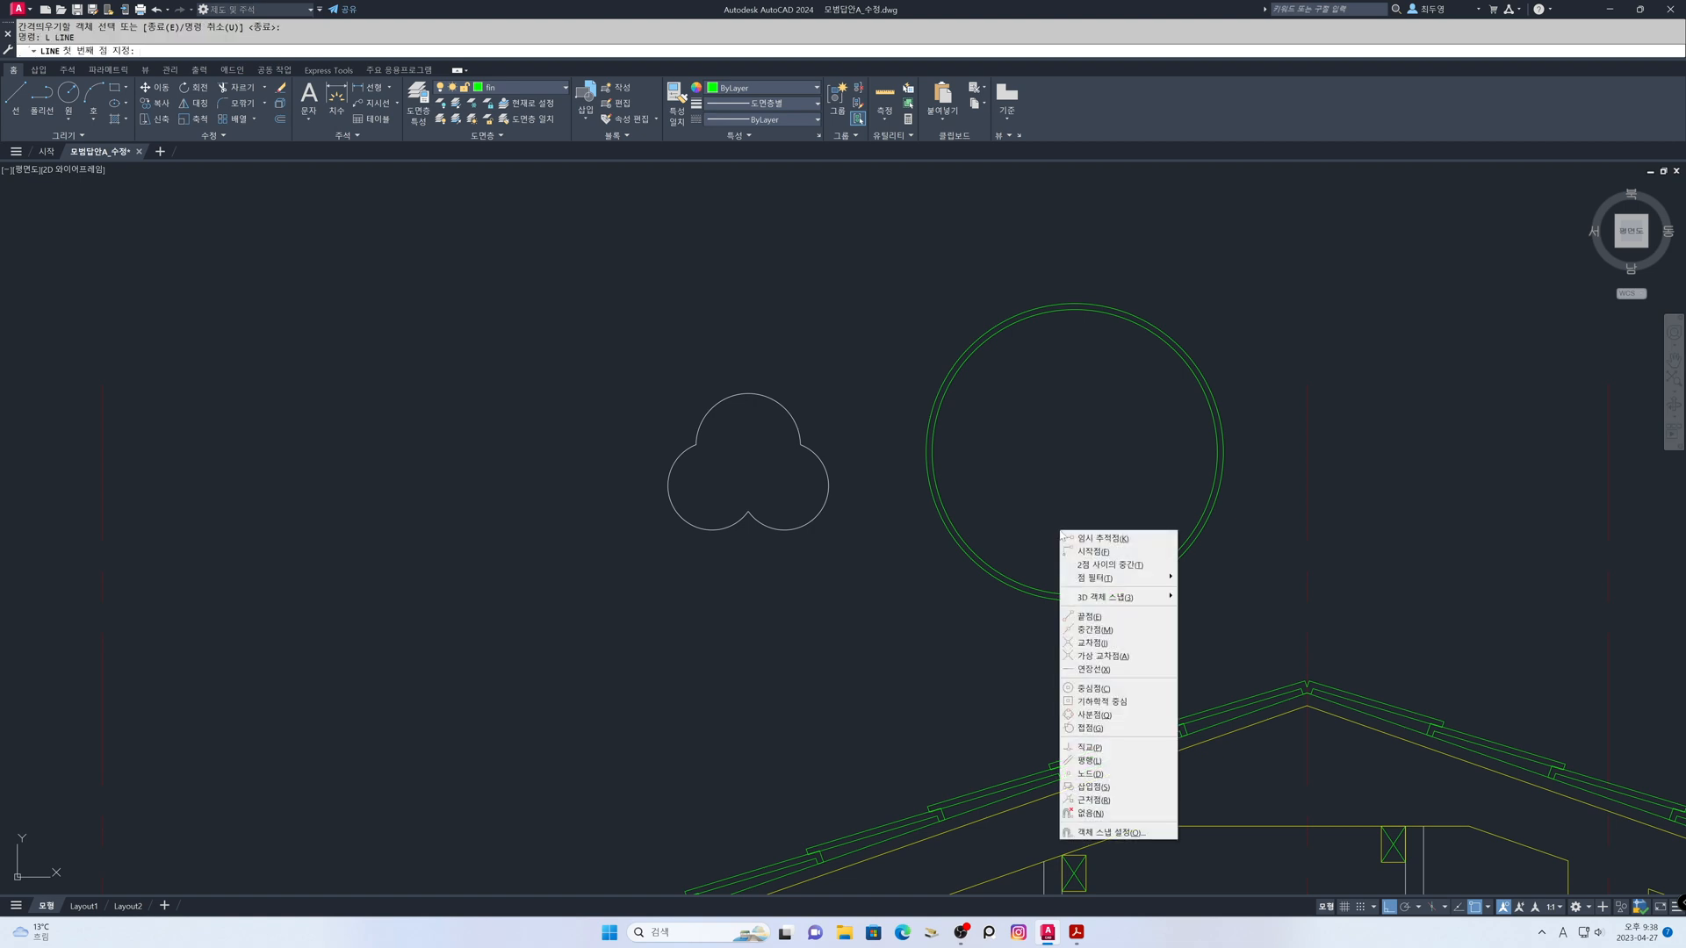
pyautogui.click(1104, 692)
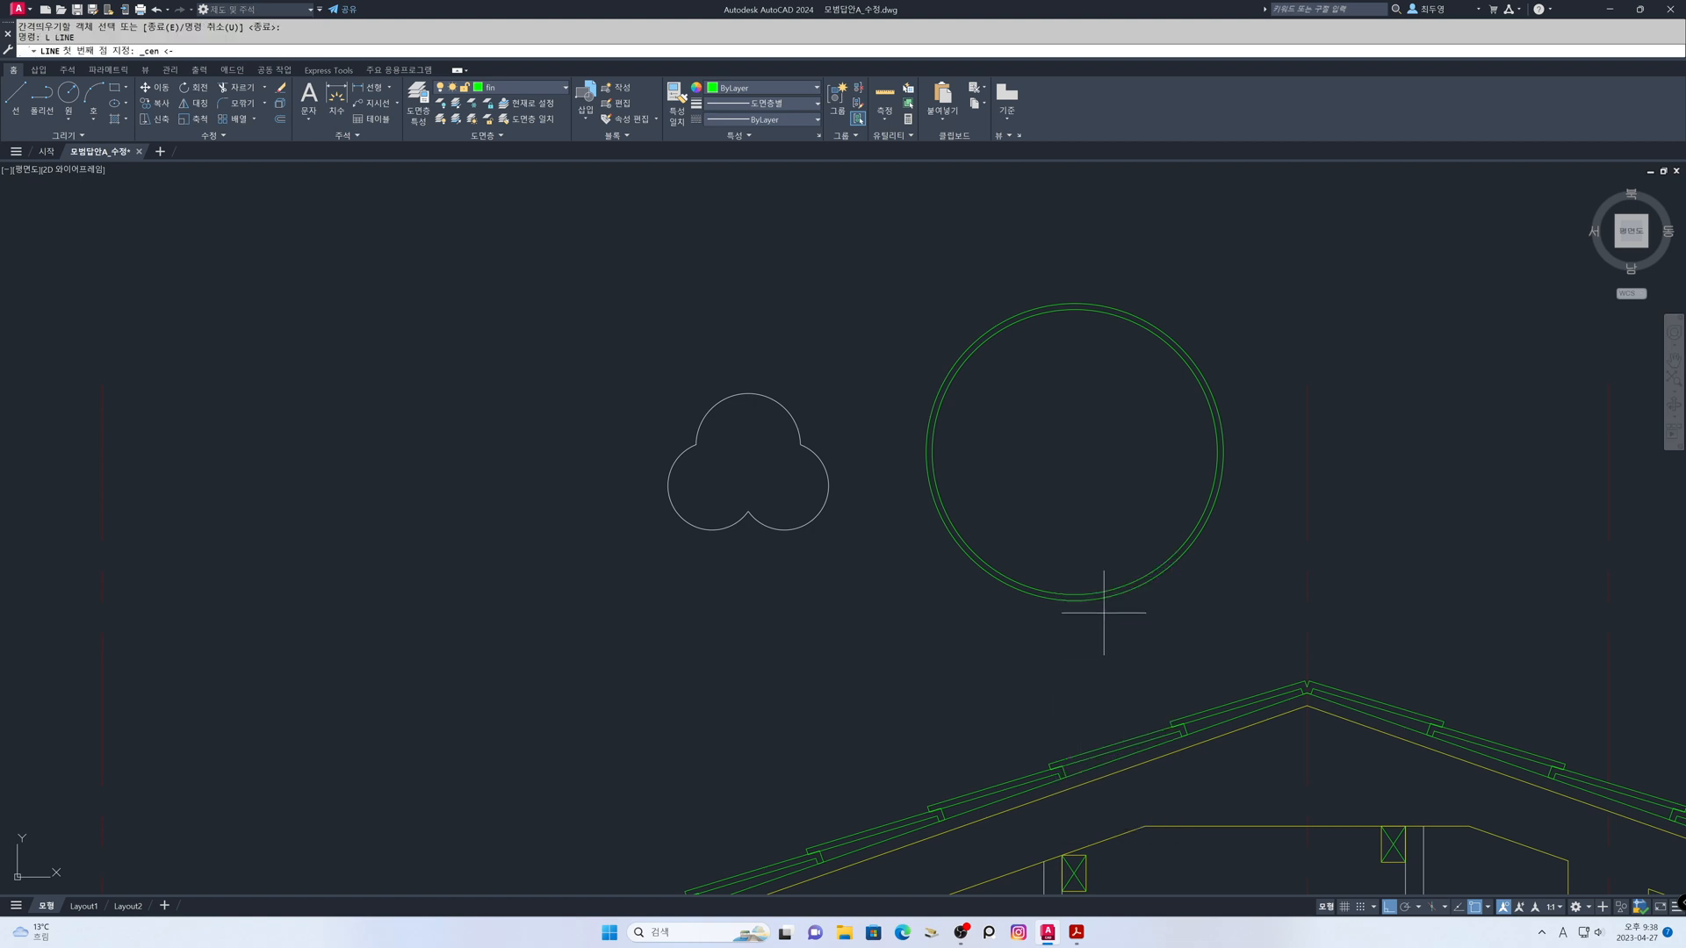
pyautogui.click(1084, 489)
pyautogui.click(1073, 209)
pyautogui.press('Return')
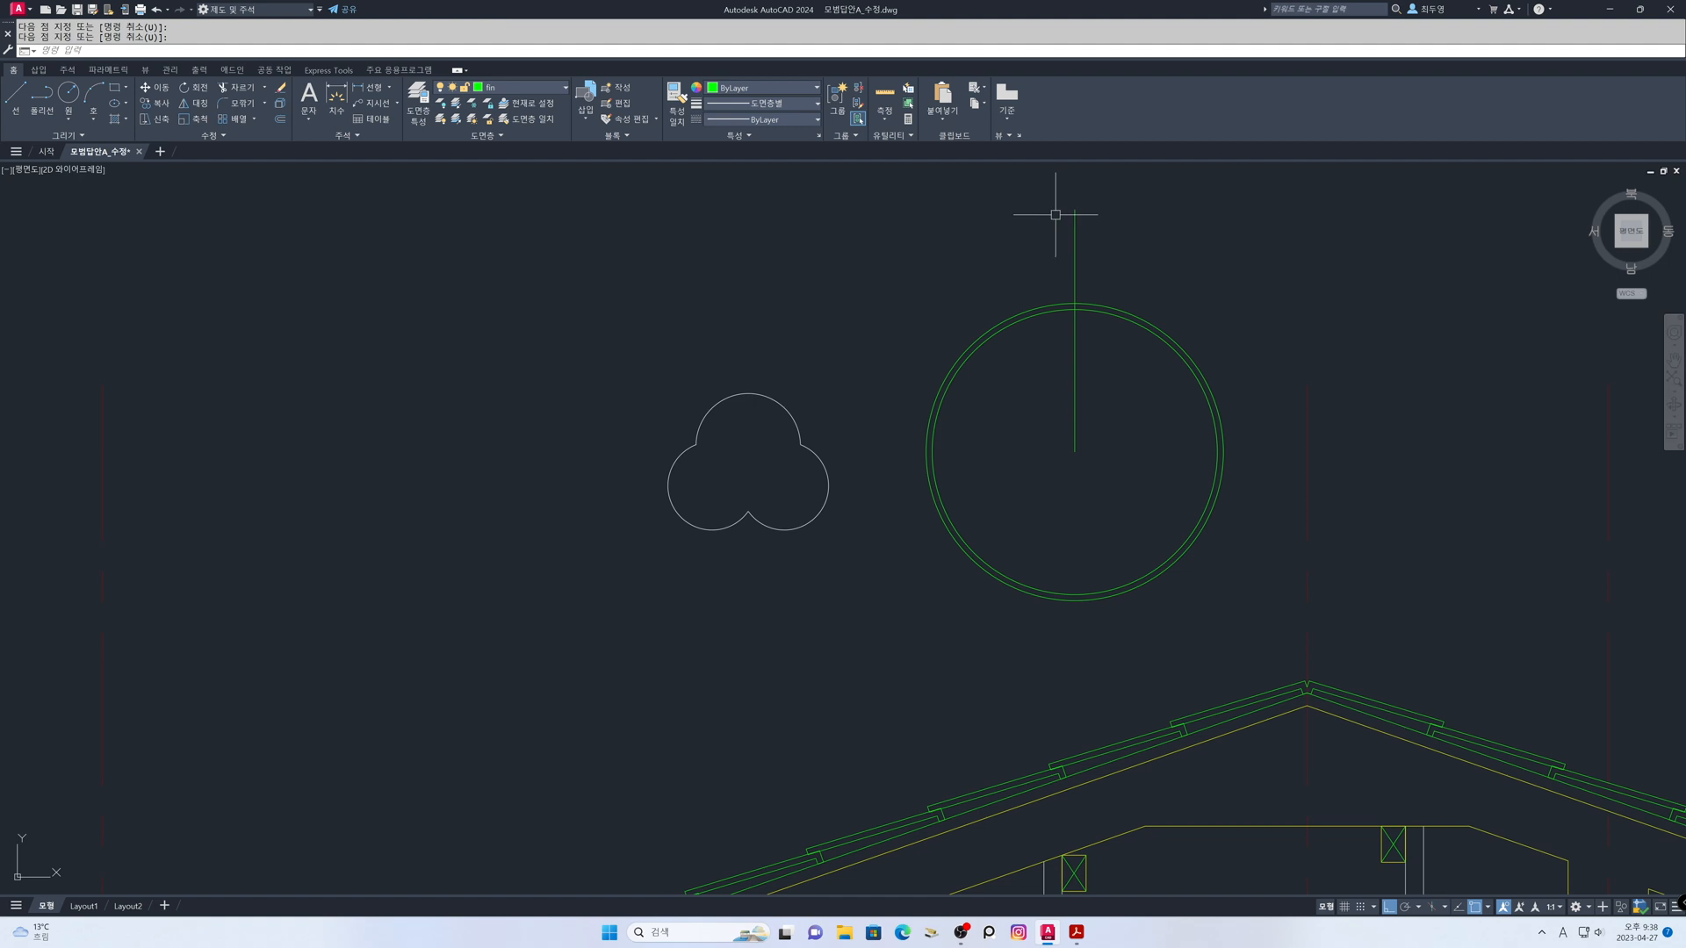
# Offset the vertical centre line 150 to each side
pyautogui.write('o')
pyautogui.press('Return')
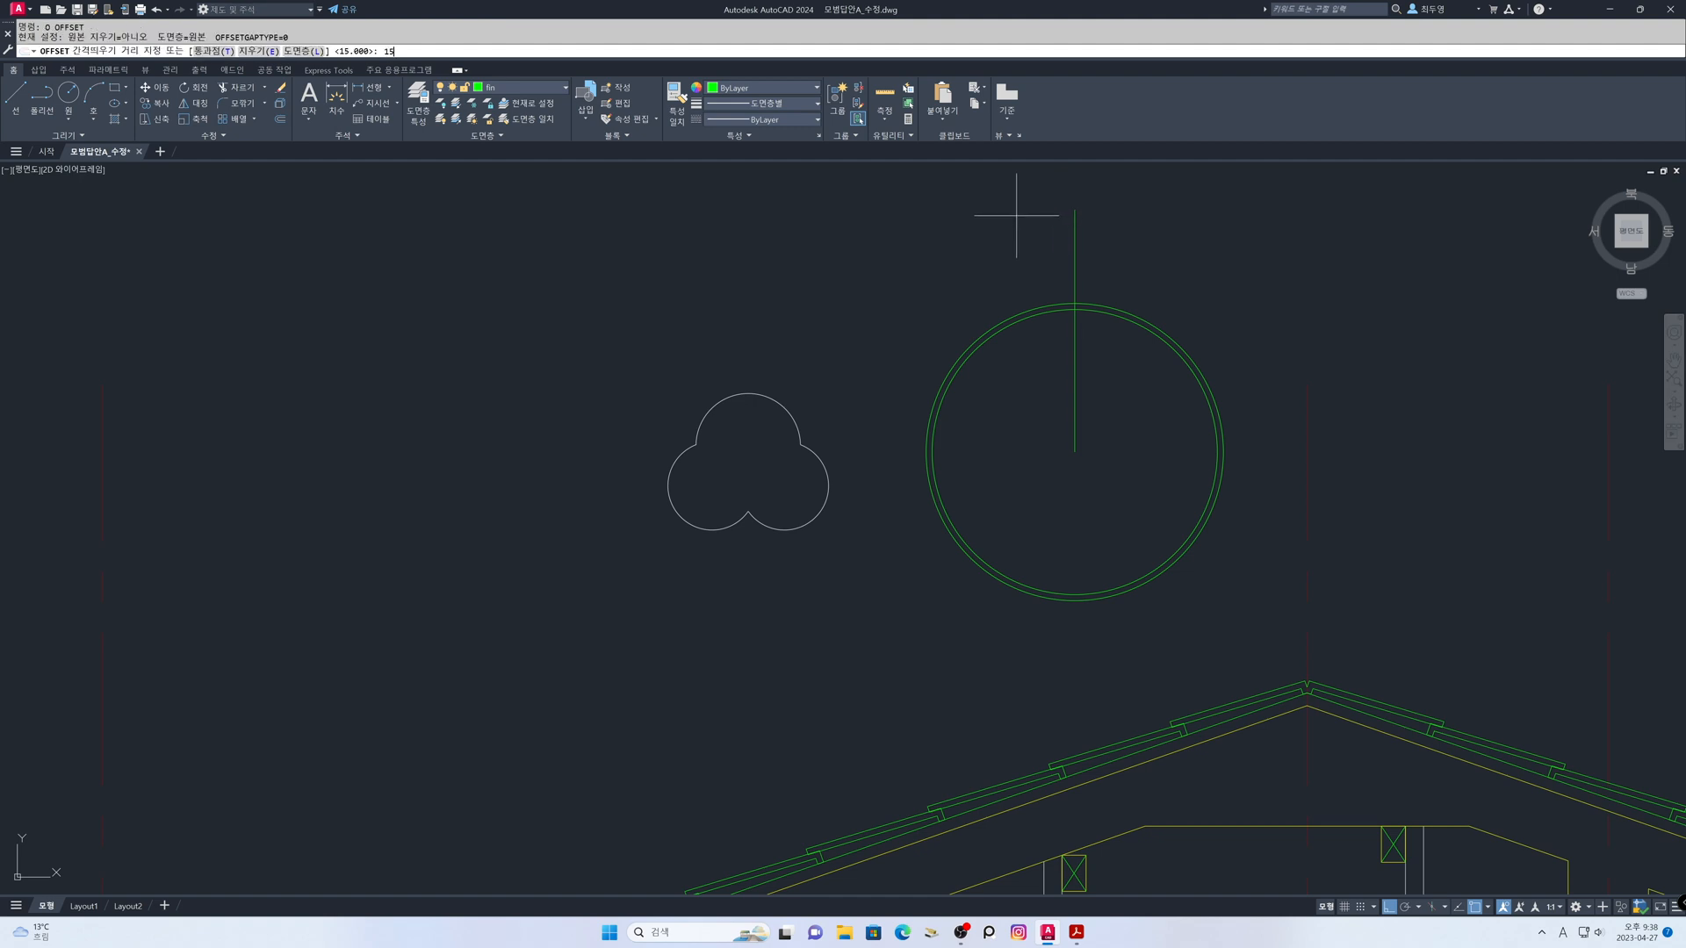
pyautogui.press('Return')
pyautogui.click(1073, 345)
pyautogui.click(1047, 359)
pyautogui.click(1073, 363)
pyautogui.click(1089, 367)
pyautogui.press('Return')
# Erase the original vertical centre line between the two offset lines
pyautogui.write('e')
pyautogui.press('Return')
pyautogui.click(1101, 374)
pyautogui.click(1056, 368)
pyautogui.press('Return')
# Trim the two circles and the vertical lines to leave only the closed curved tile strip at the top
pyautogui.write('tr')
pyautogui.press('Return')
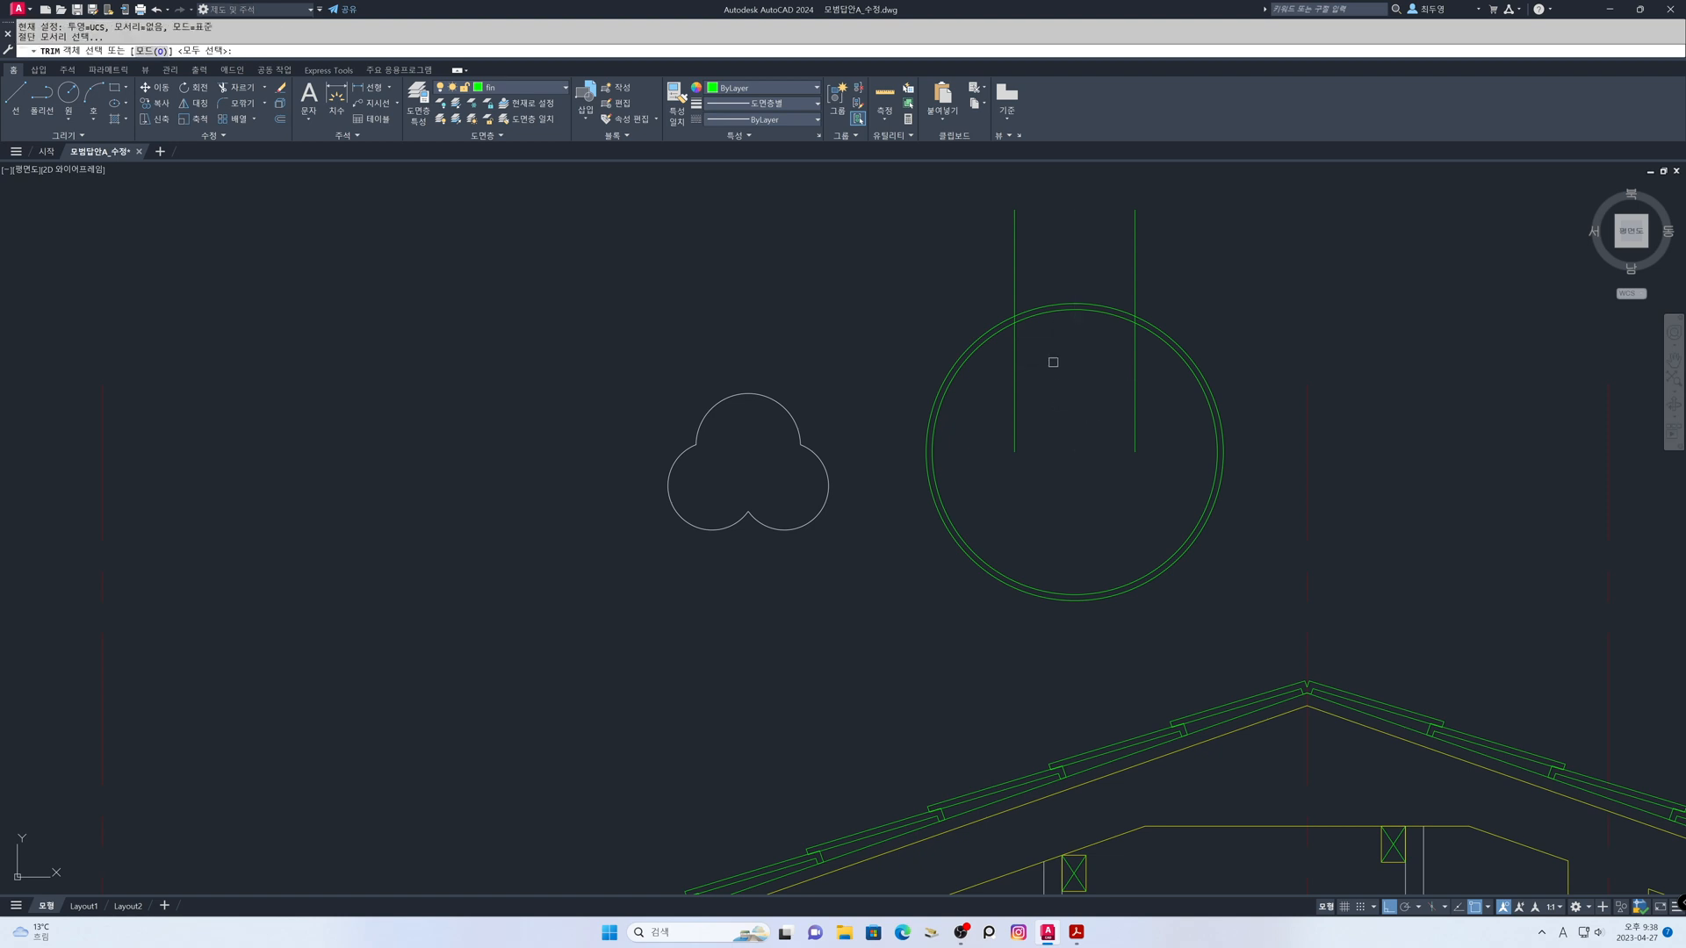
pyautogui.click(1300, 405)
pyautogui.click(930, 361)
pyautogui.click(1159, 261)
pyautogui.click(971, 235)
pyautogui.press('Return')
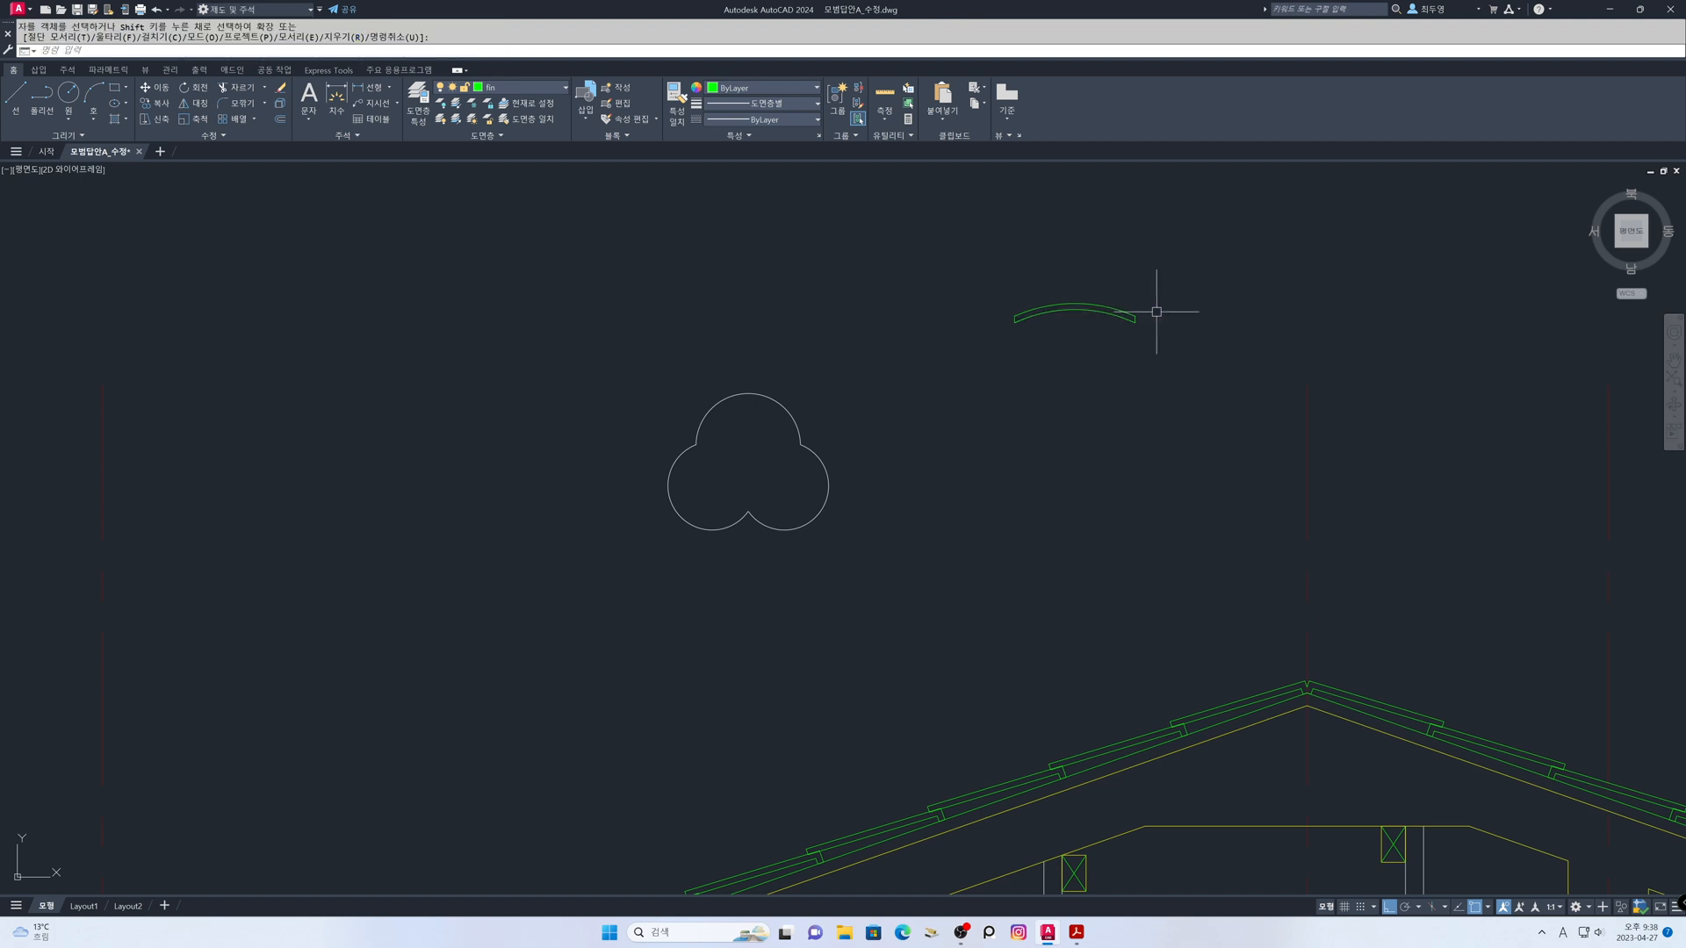
# Copy the curved tile strip straight down at distances of 20 and 40
pyautogui.write('co')
pyautogui.press('Return')
pyautogui.click(996, 272)
pyautogui.click(1150, 367)
pyautogui.press('Return')
pyautogui.click(1186, 320)
pyautogui.write('2')
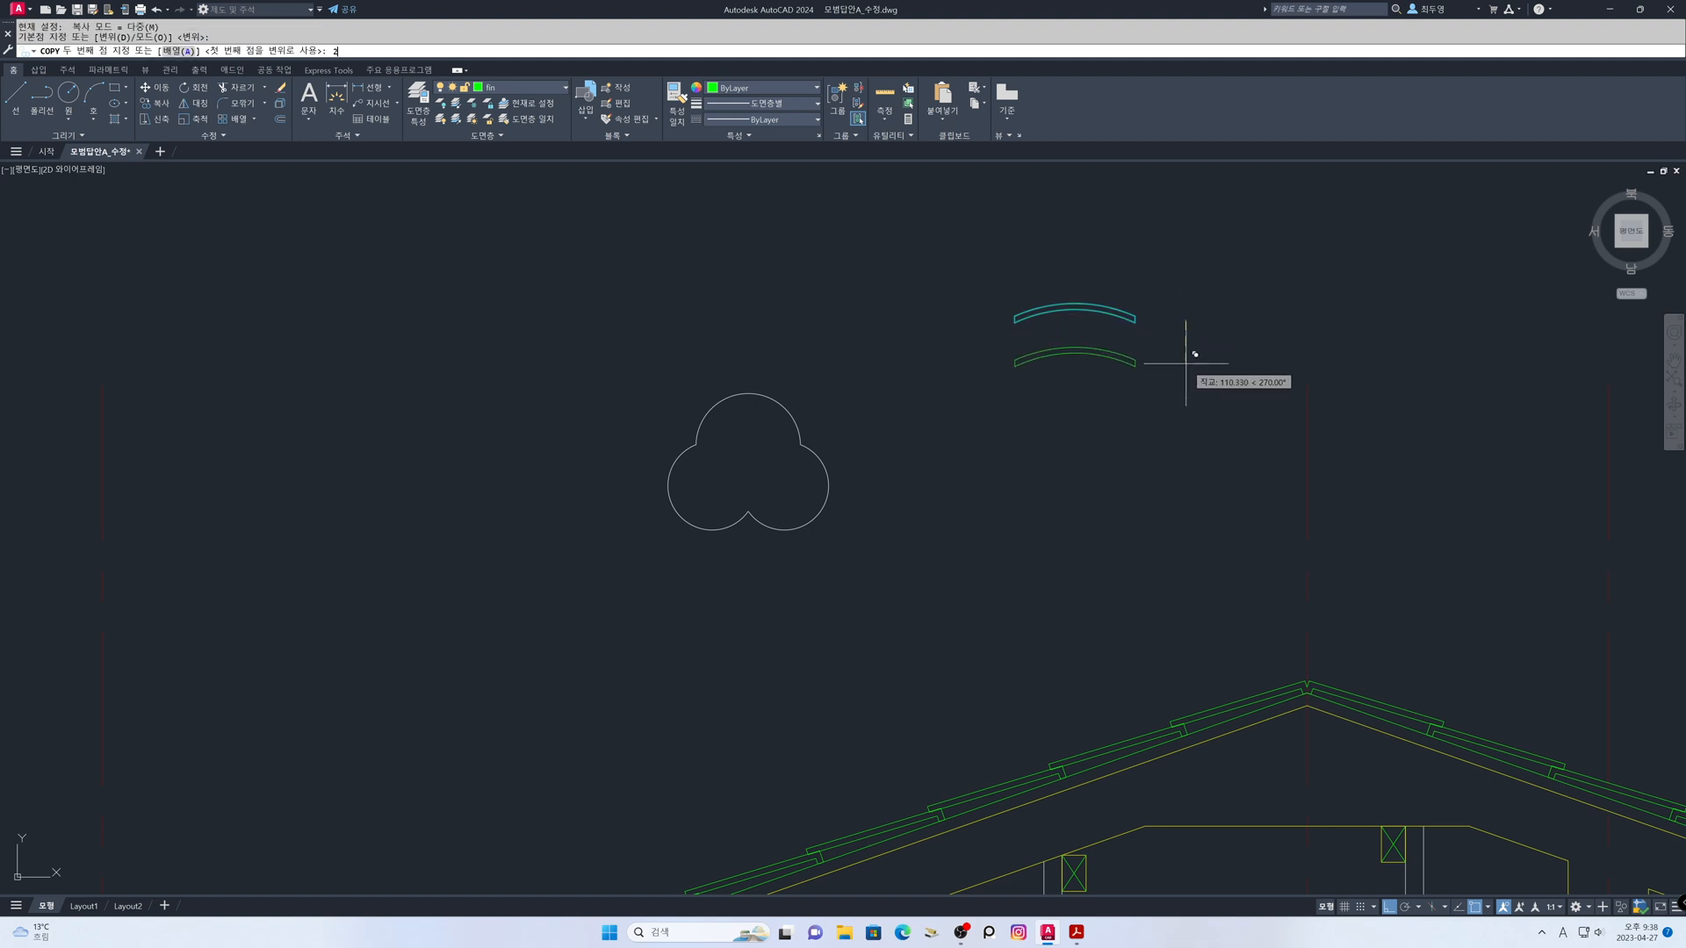
pyautogui.write('0')
pyautogui.press('Return')
pyautogui.write('40')
pyautogui.press('Return')
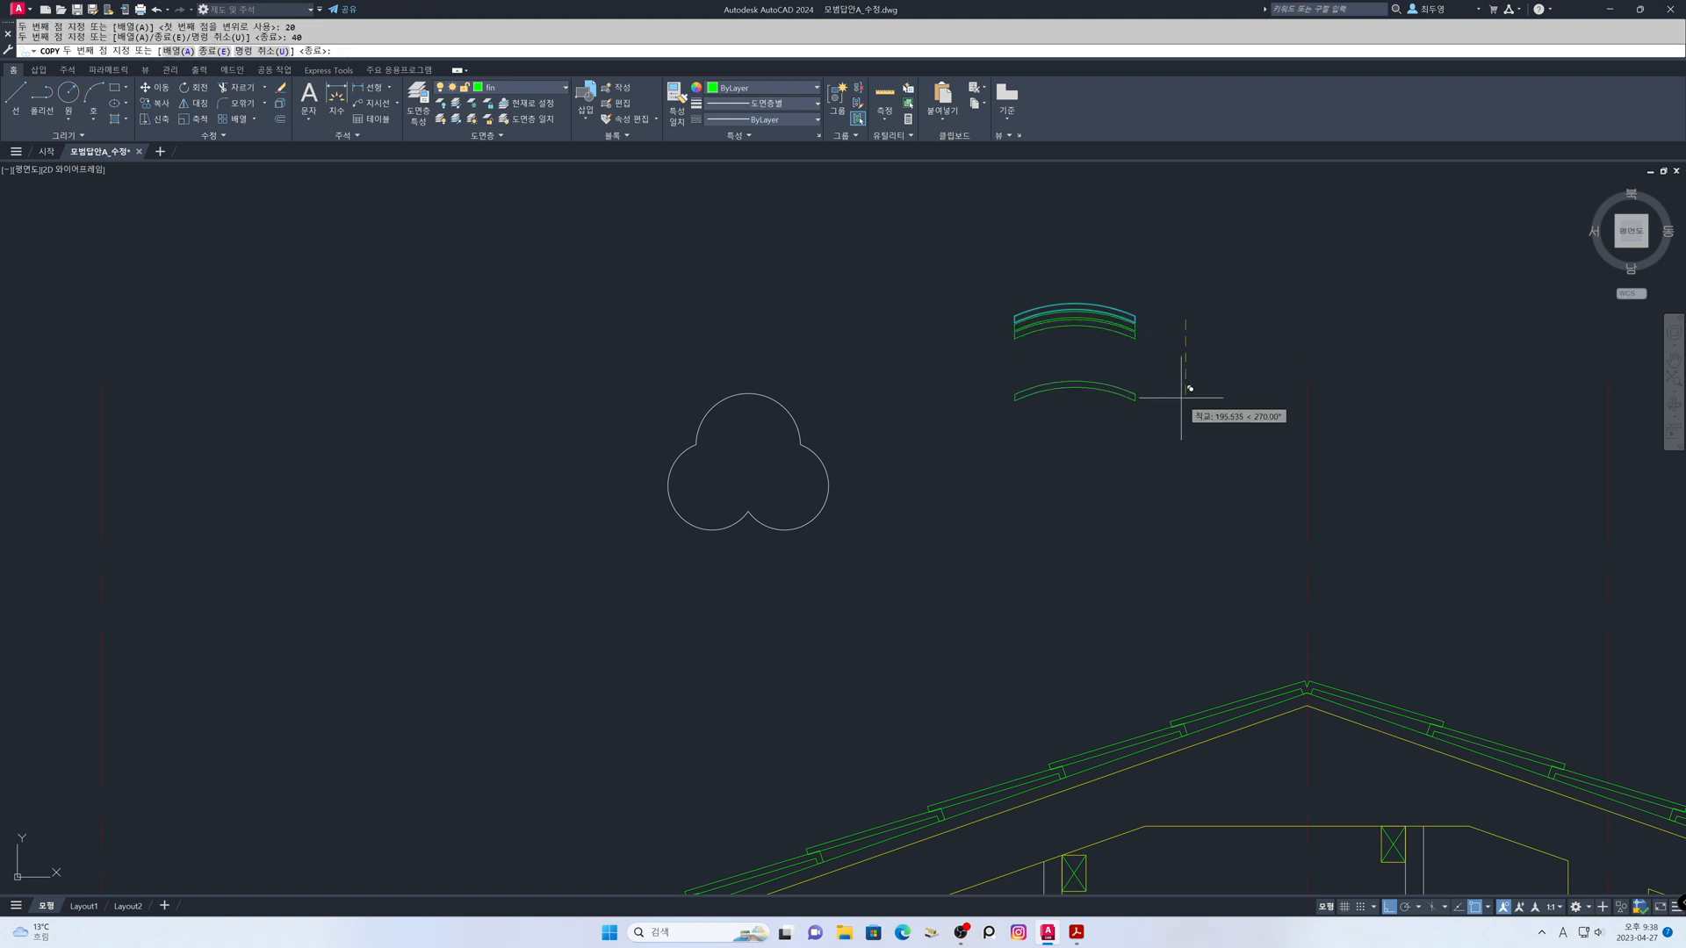
pyautogui.press('Return')
# Draw a circle of radius 80 centred on the midpoint of the middle strip's upper arc
pyautogui.moveTo(1085, 337); pyautogui.dragTo(1068, 543, button='middle')
pyautogui.scroll(5, 1068, 543)
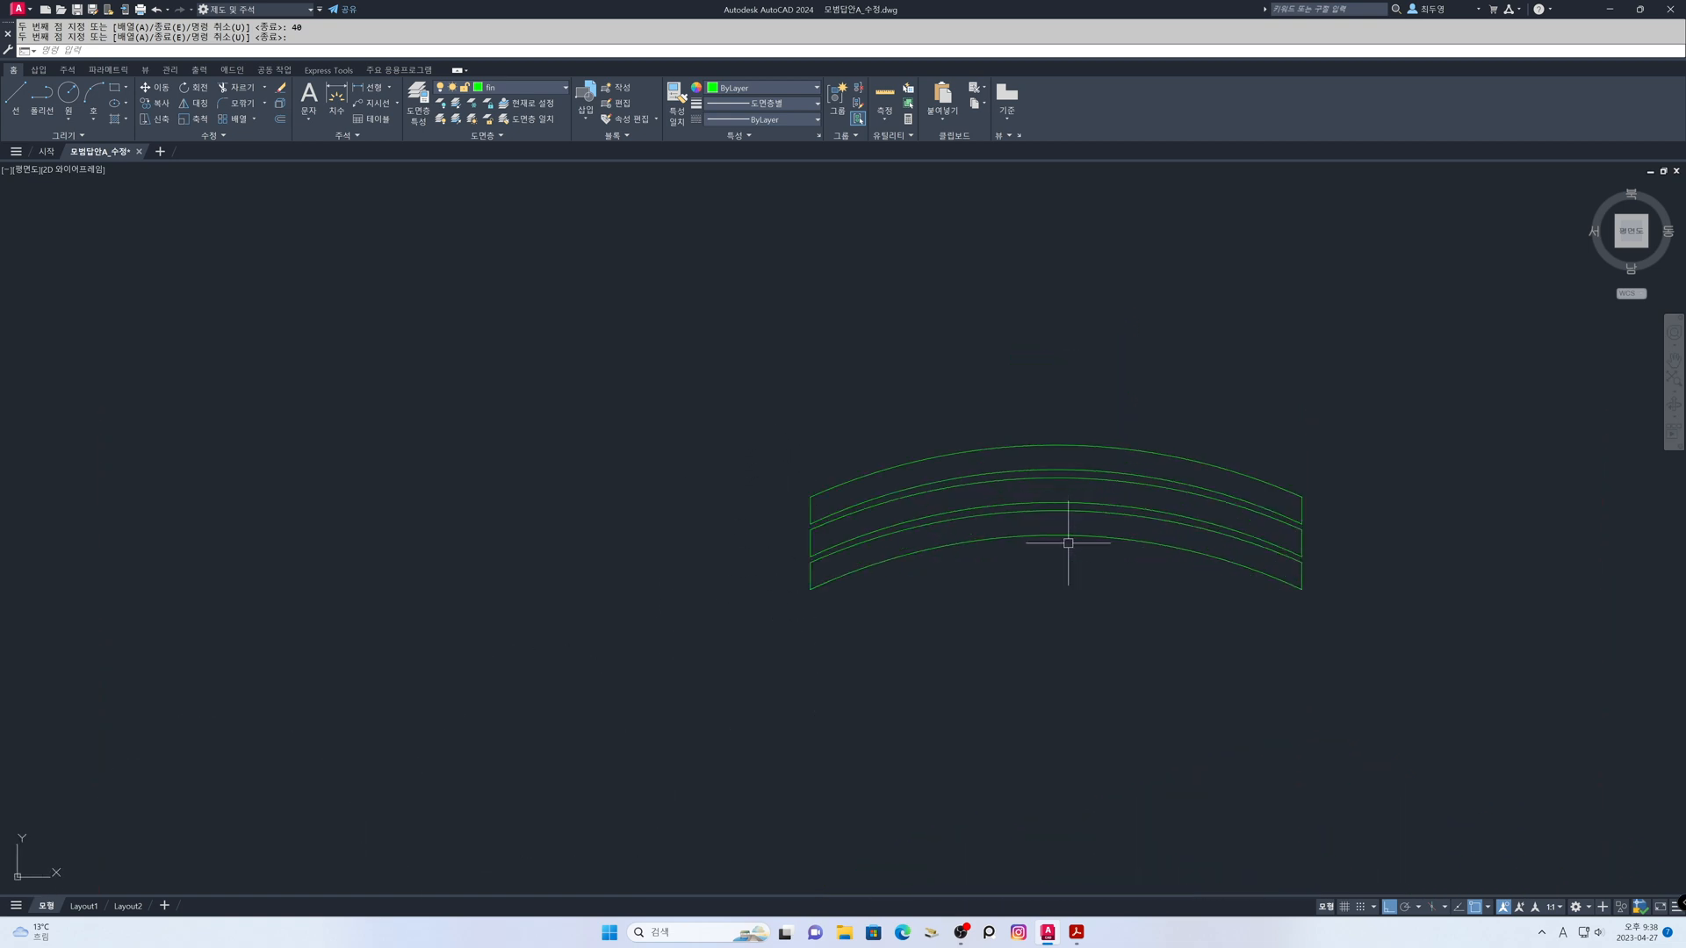
pyautogui.write('c')
pyautogui.press('Return')
pyautogui.keyDown('shift'); pyautogui.rightClick(1070, 545); pyautogui.keyUp('shift')
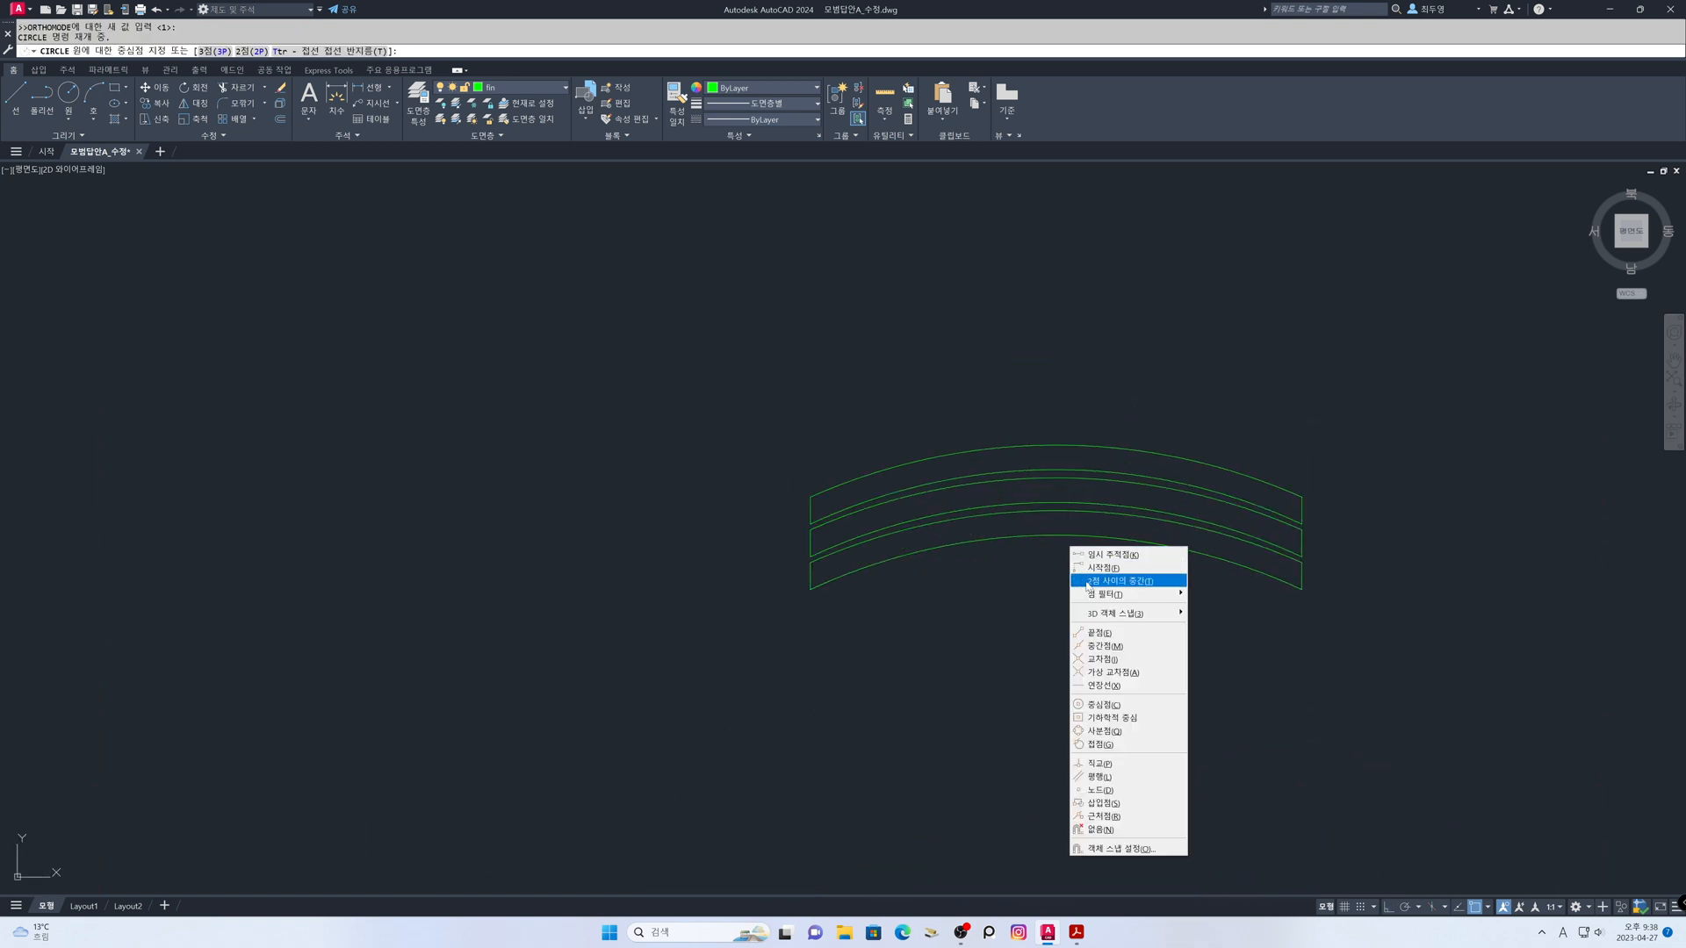
pyautogui.click(1108, 640)
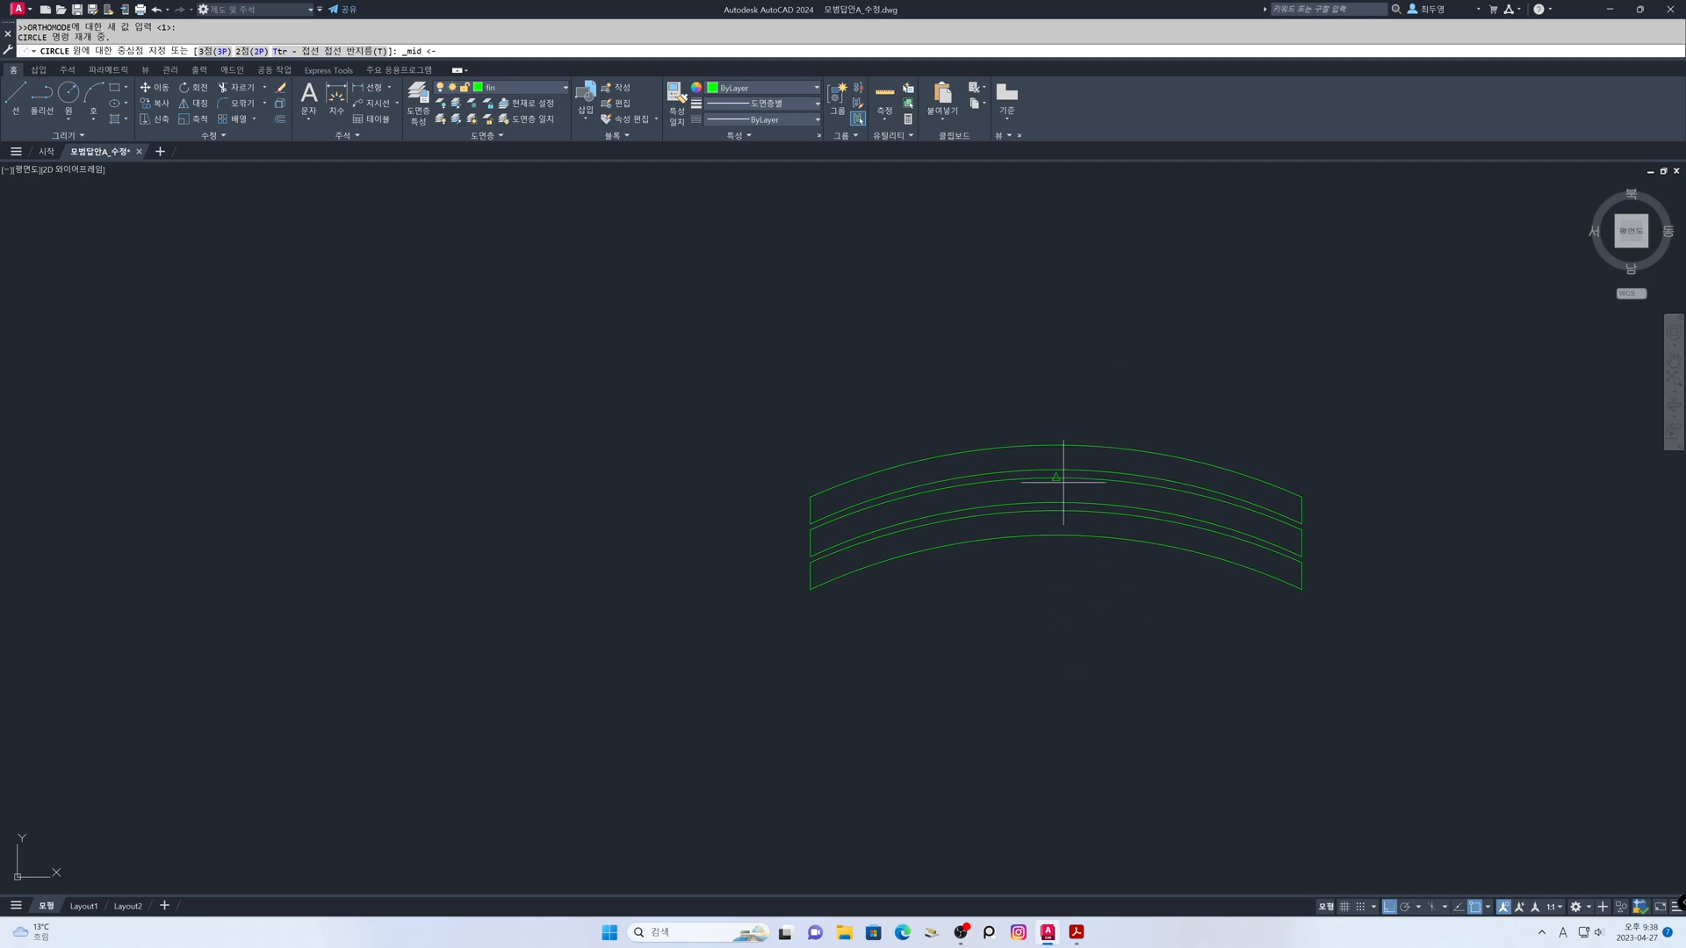
pyautogui.click(1064, 481)
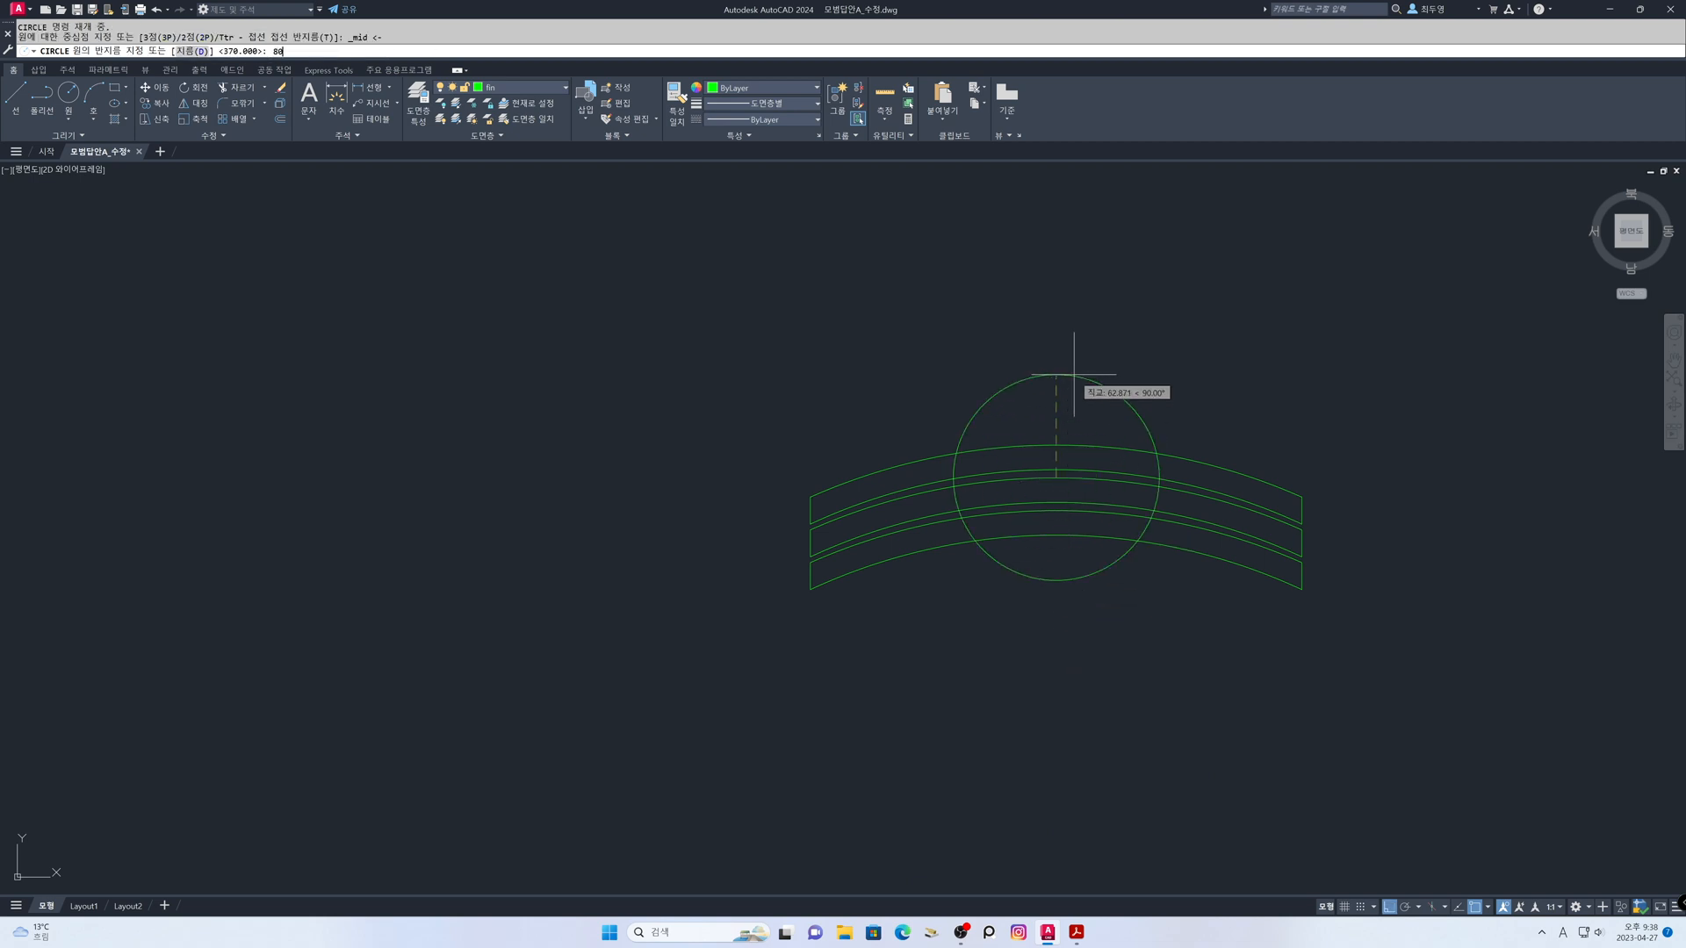
pyautogui.press('Return')
# Offset the radius 80 circle 15 inward
pyautogui.write('o')
pyautogui.press('Return')
pyautogui.write('1')
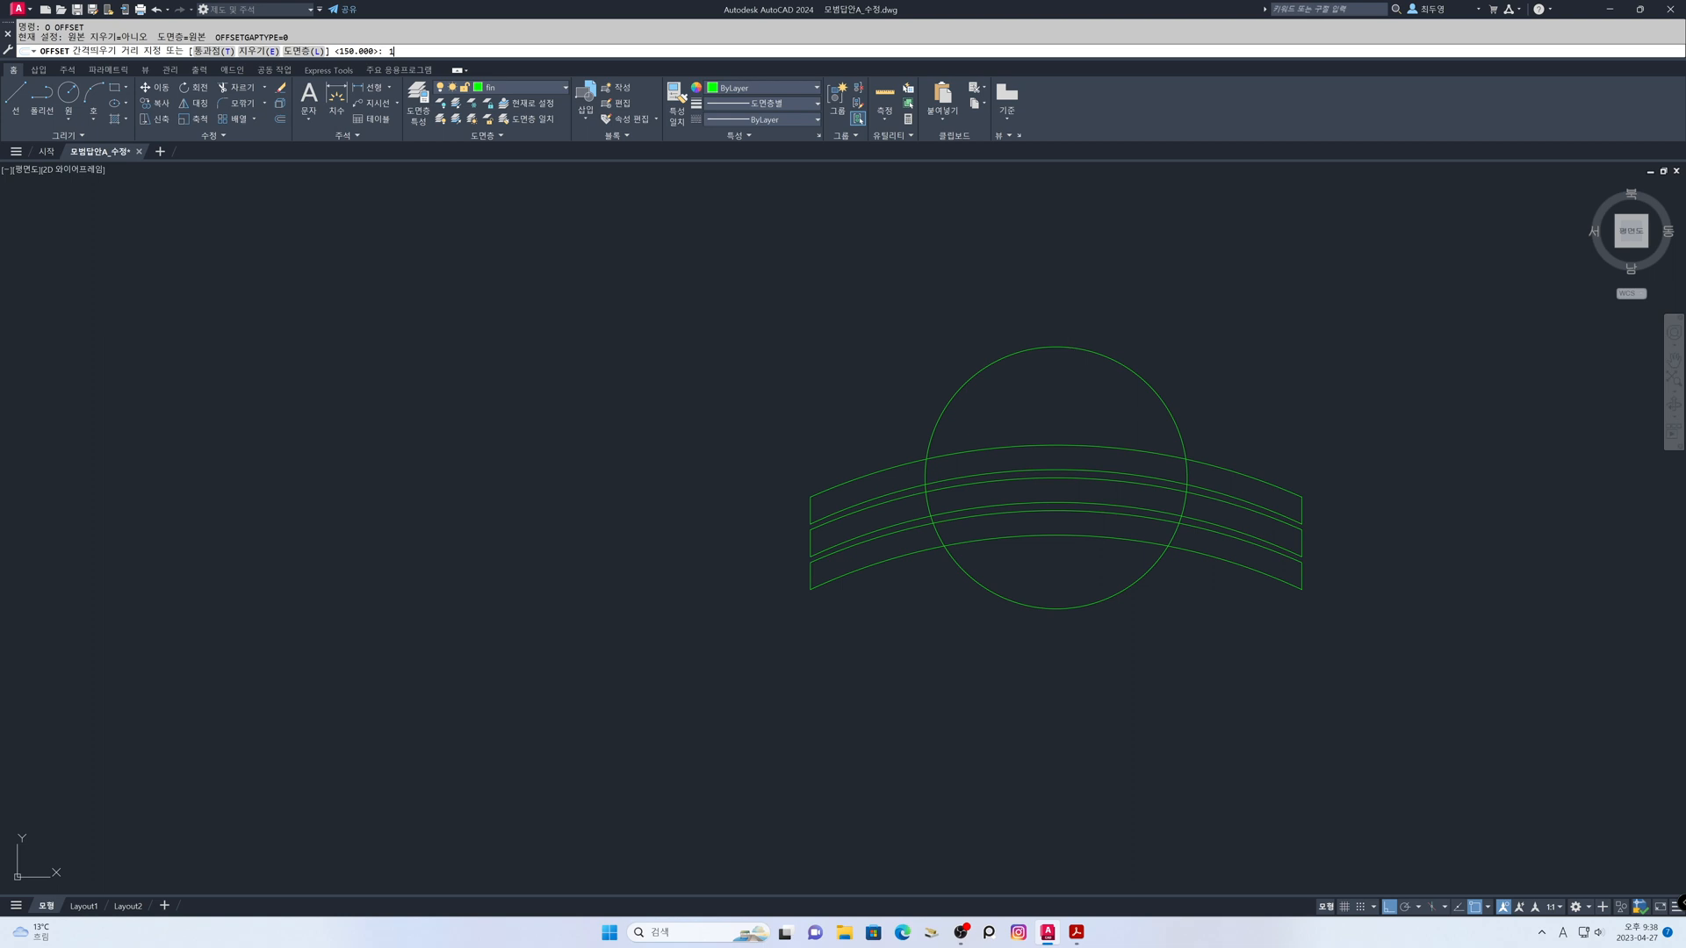
pyautogui.write('5')
pyautogui.press('Return')
pyautogui.click(1078, 353)
pyautogui.click(1055, 393)
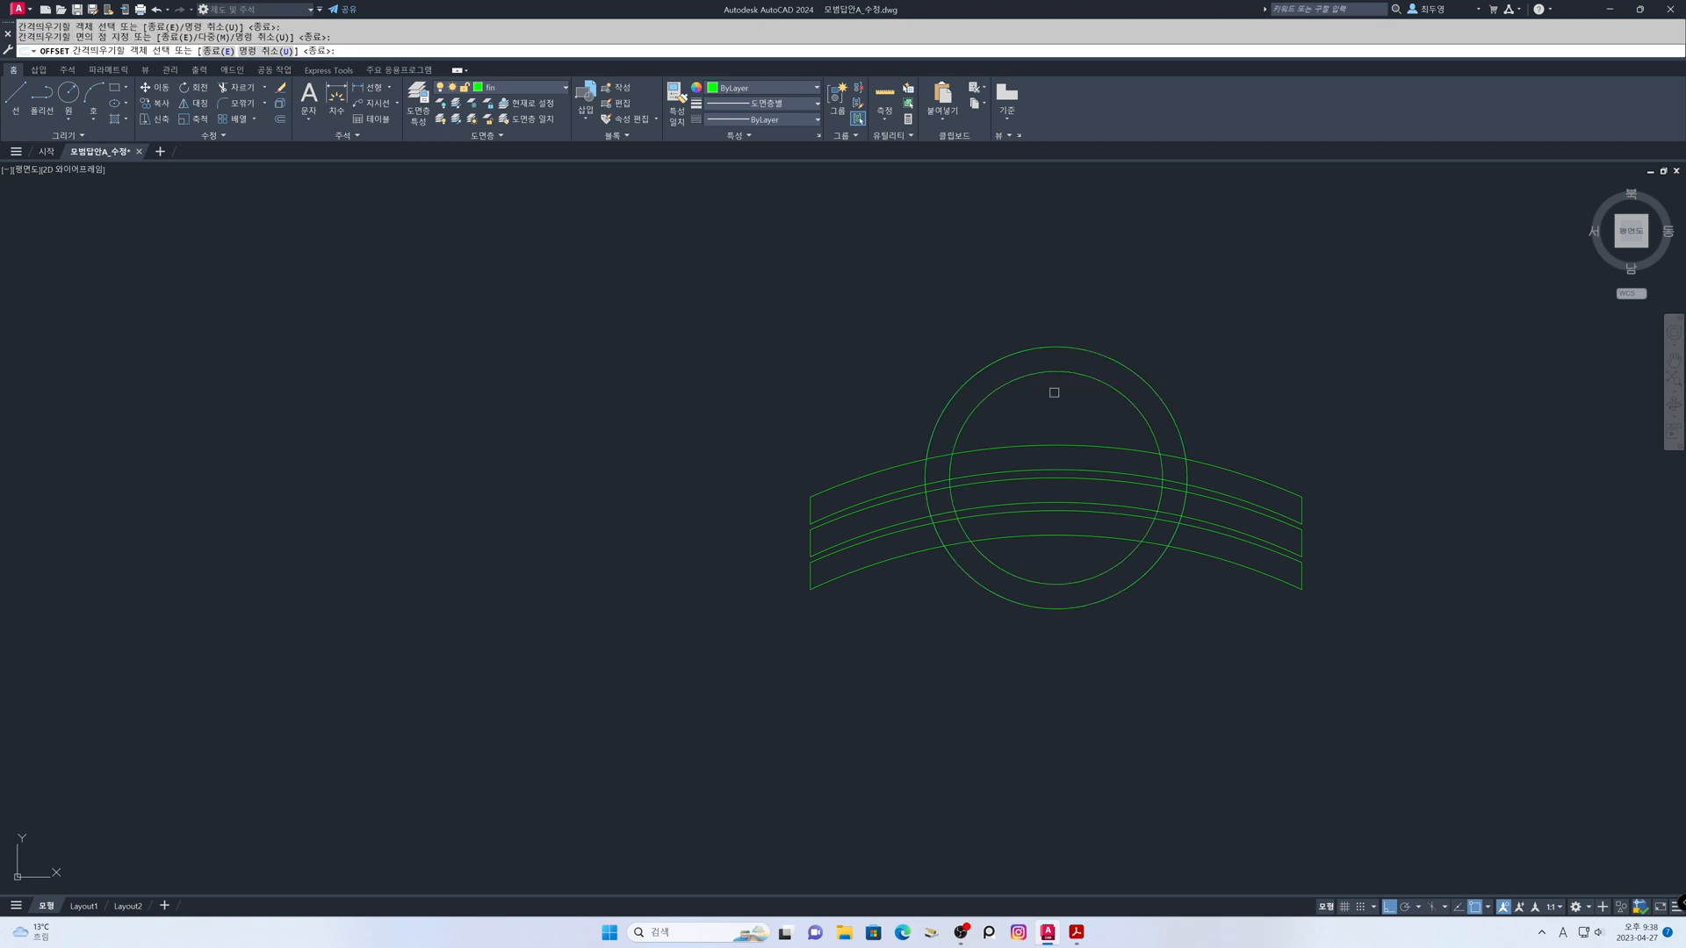
pyautogui.press('Return')
# Move the strips and circles from the outer circle's bottom quadrant to the lower notch of the three-lobed outline
pyautogui.write('m')
pyautogui.press('Return')
pyautogui.click(794, 282)
pyautogui.click(1359, 699)
pyautogui.press('Return')
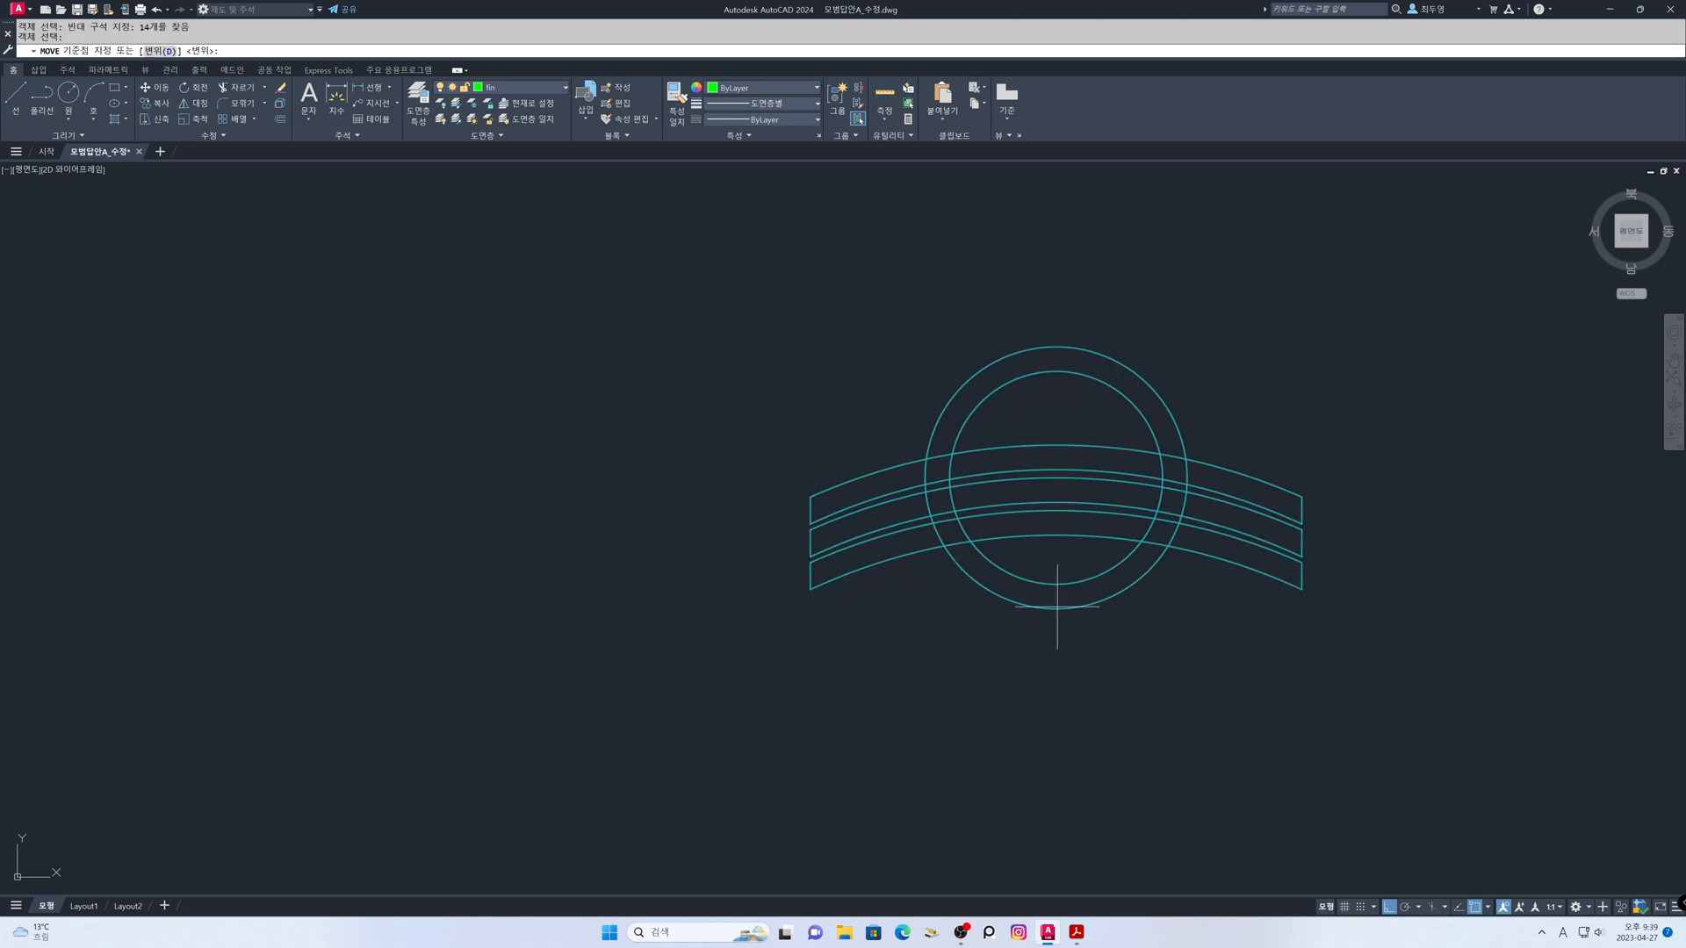
pyautogui.keyDown('shift'); pyautogui.rightClick(1078, 650); pyautogui.keyUp('shift')
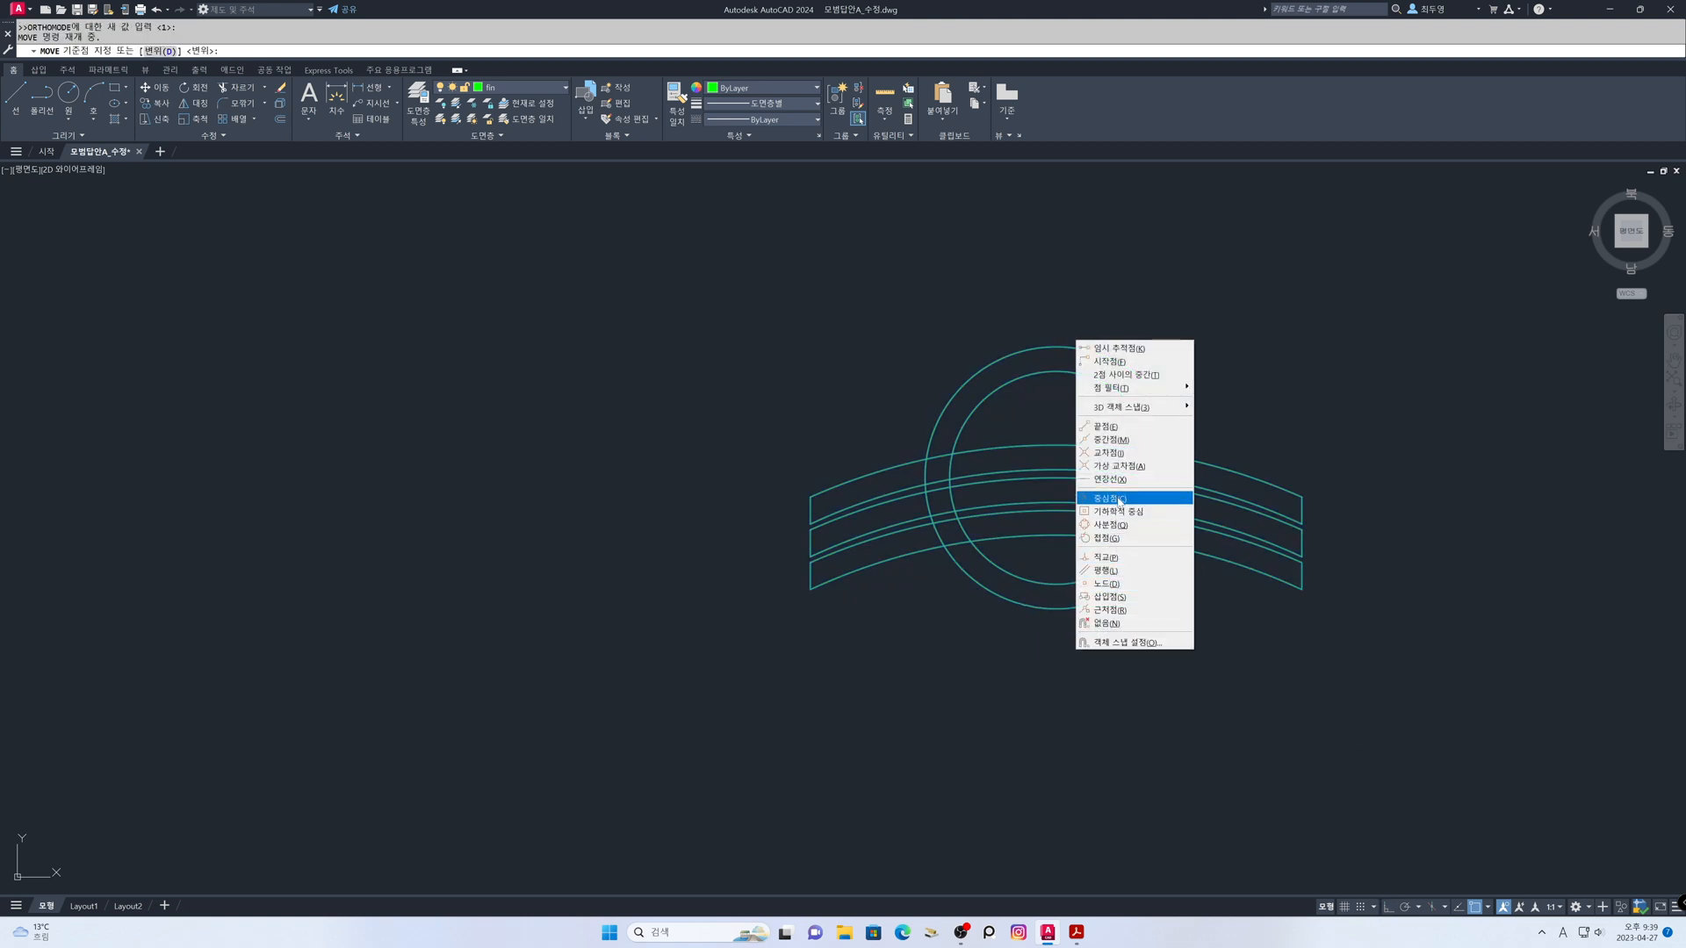
pyautogui.click(1124, 525)
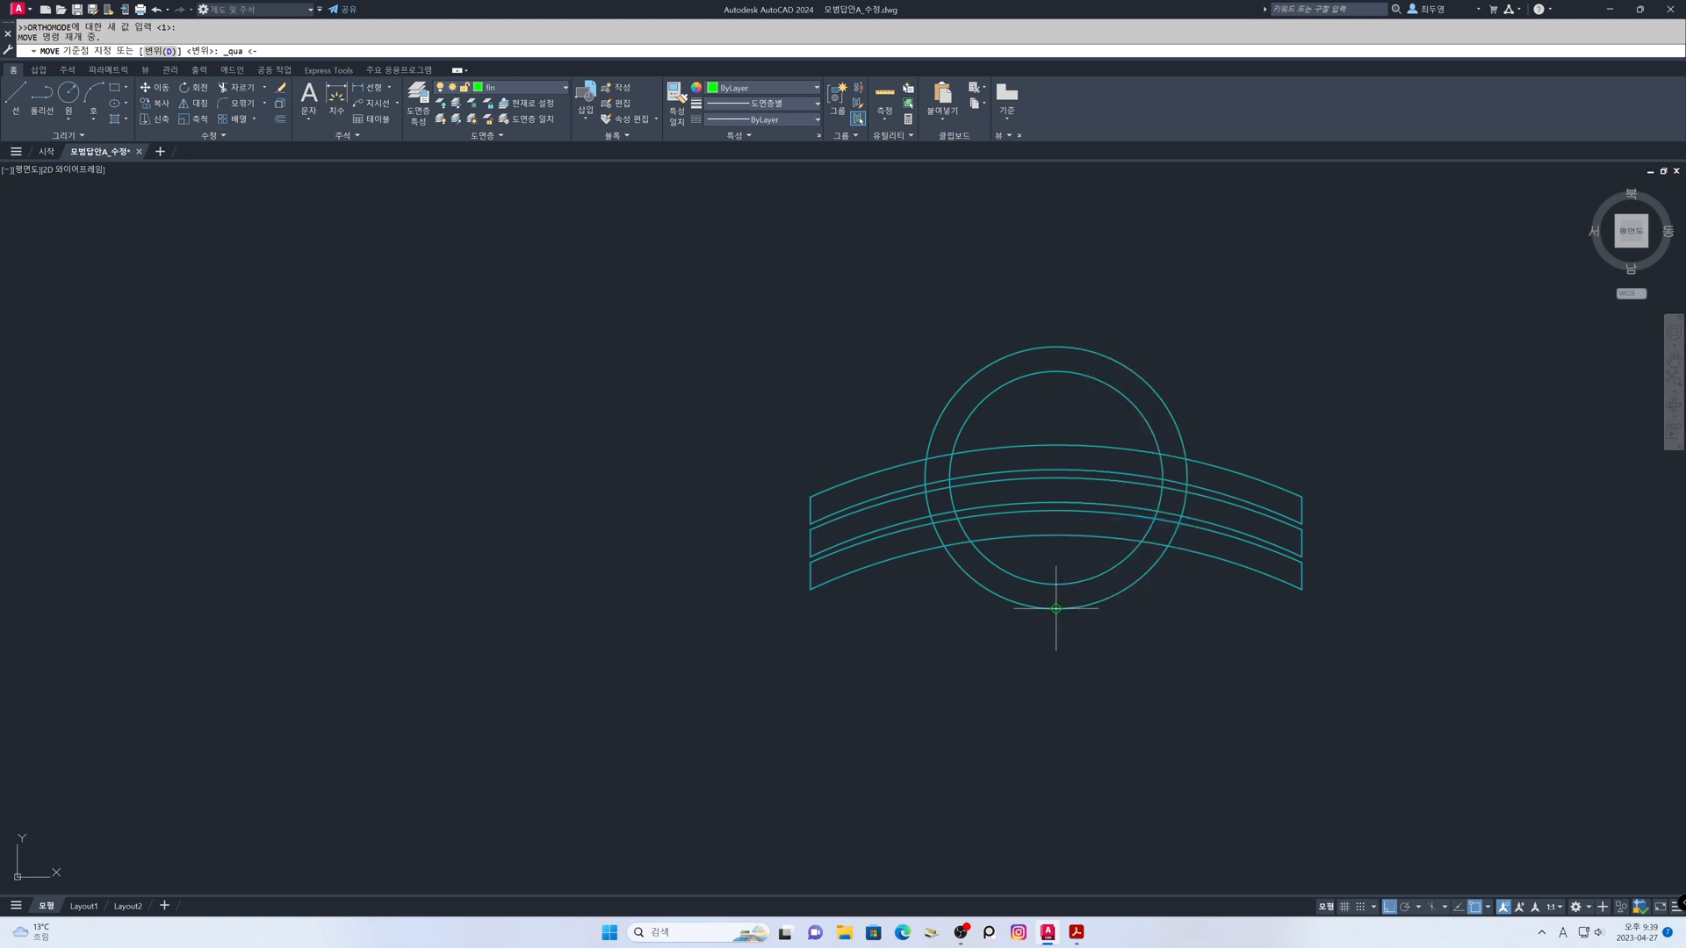
pyautogui.click(1056, 606)
pyautogui.scroll(-2, 1050, 608)
pyautogui.scroll(-5, 1060, 596)
pyautogui.click(845, 704)
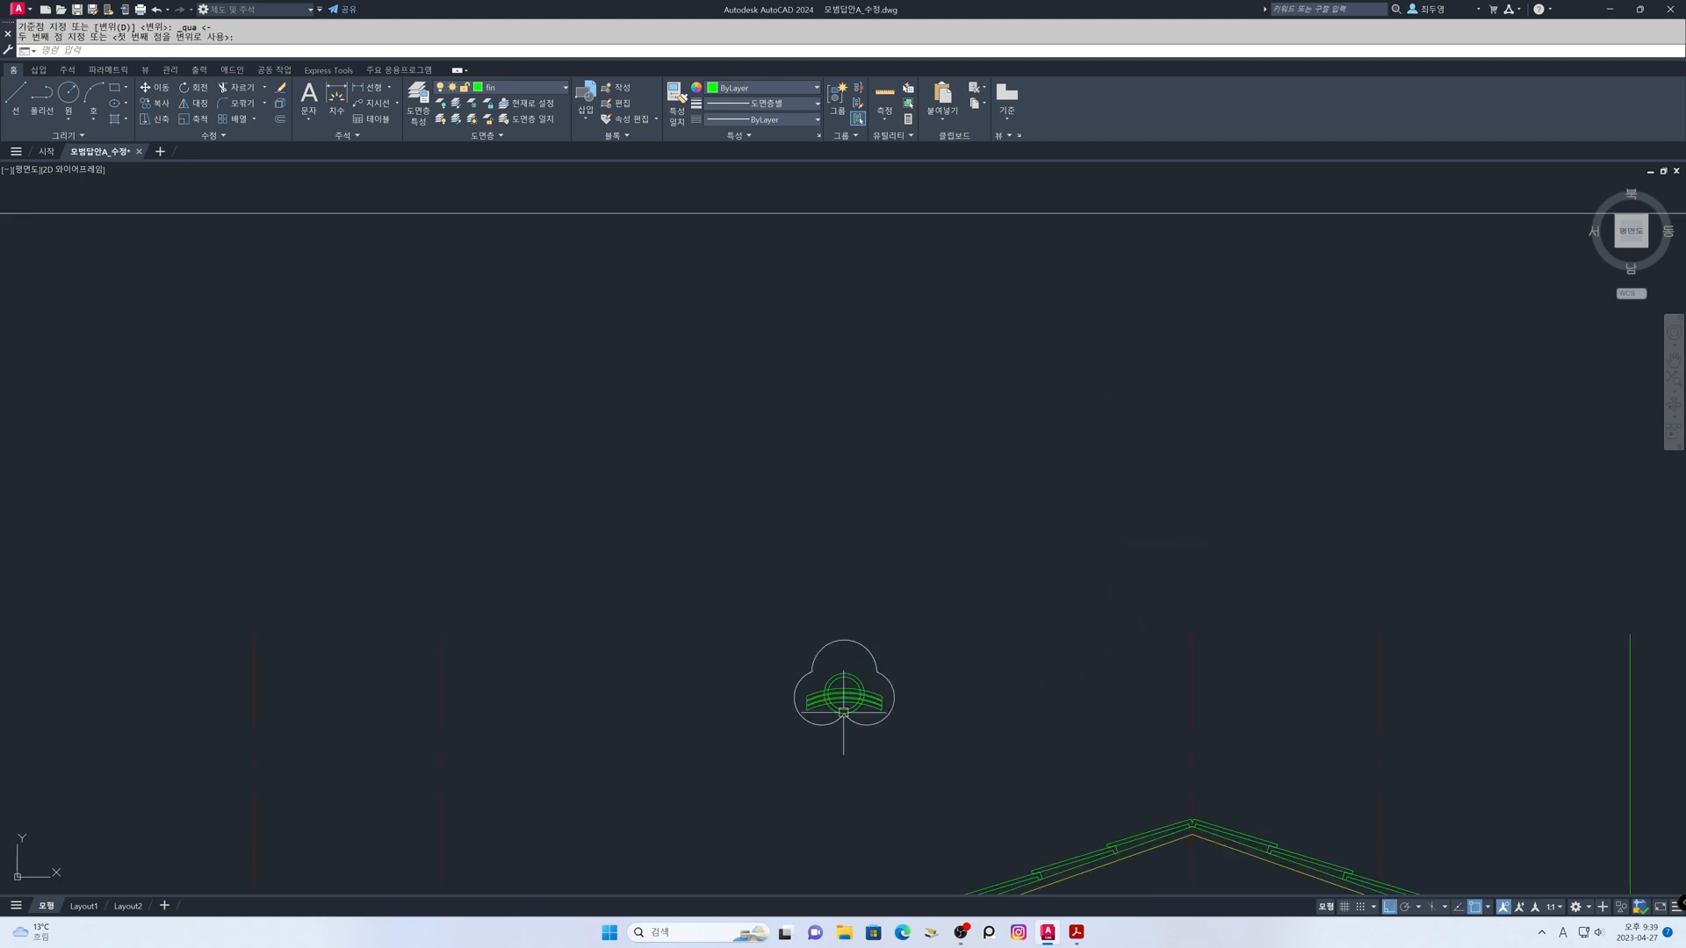
# Trim away both circles below the top strip's upper arc, leaving the two half-round arcs
pyautogui.moveTo(948, 705); pyautogui.dragTo(1189, 531, button='middle')
pyautogui.scroll(5, 1102, 555)
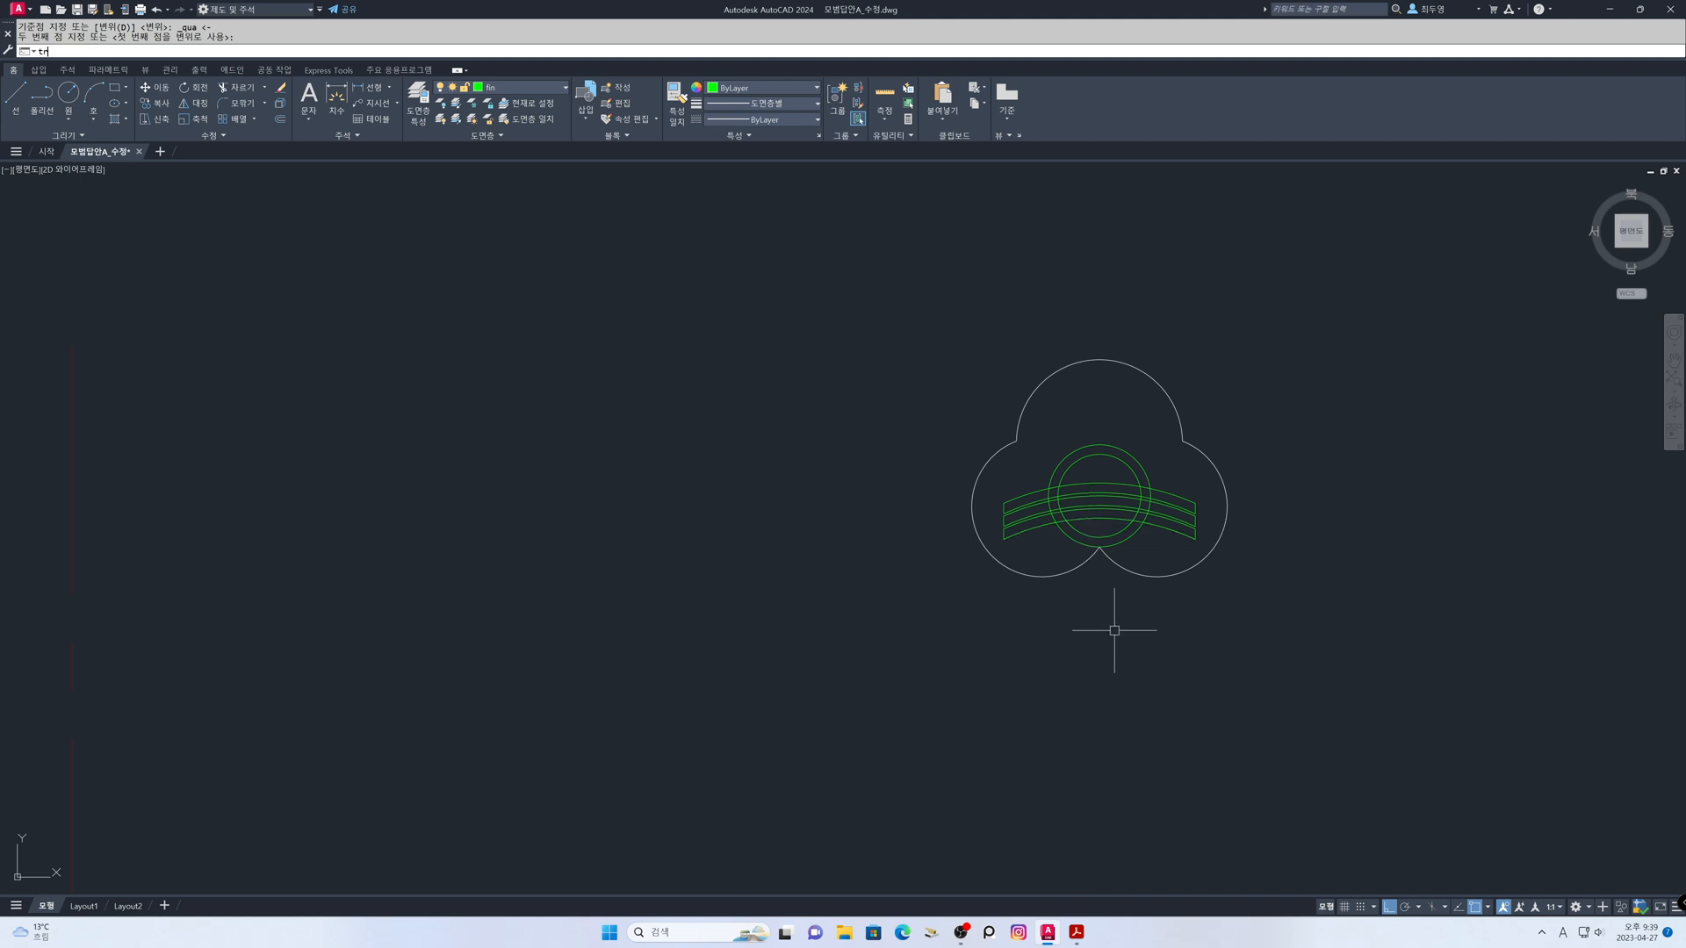
pyautogui.press('Return')
pyautogui.click(1112, 484)
pyautogui.press('Return')
pyautogui.click(1131, 523)
pyautogui.click(1127, 537)
pyautogui.click(1122, 532)
# Move the whole ridge tile detail from the outline's lower notch to the apex of the roof tiles' underside line
pyautogui.write('m')
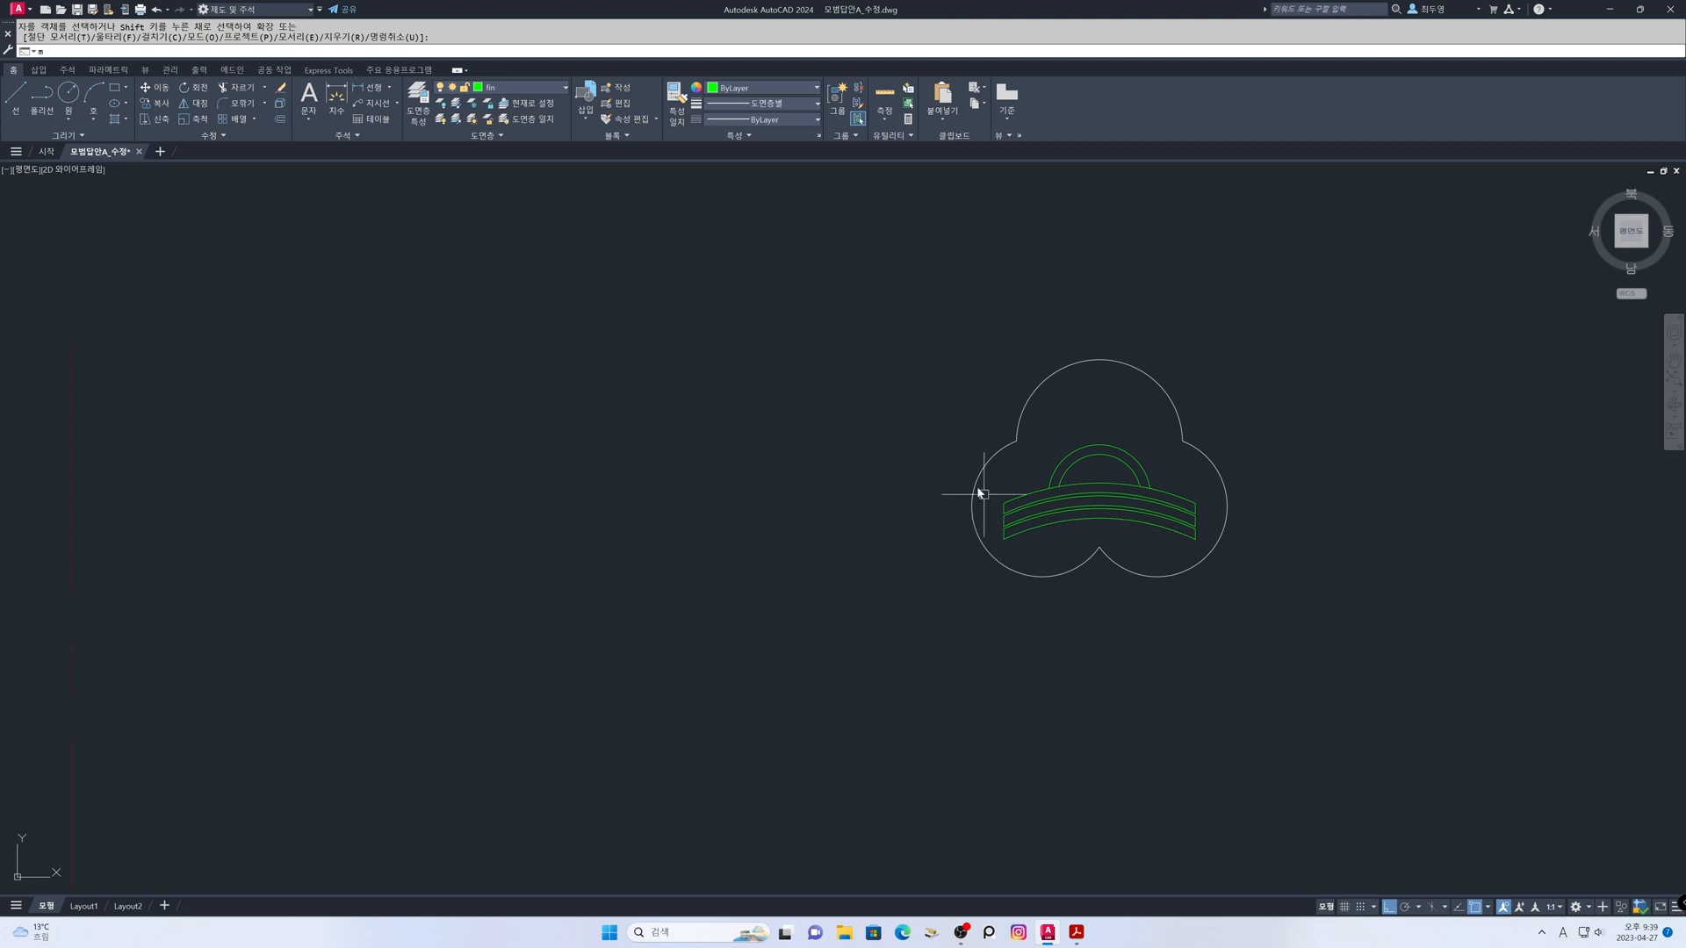
pyautogui.press('Return')
pyautogui.click(914, 309)
pyautogui.click(1309, 603)
pyautogui.press('Return')
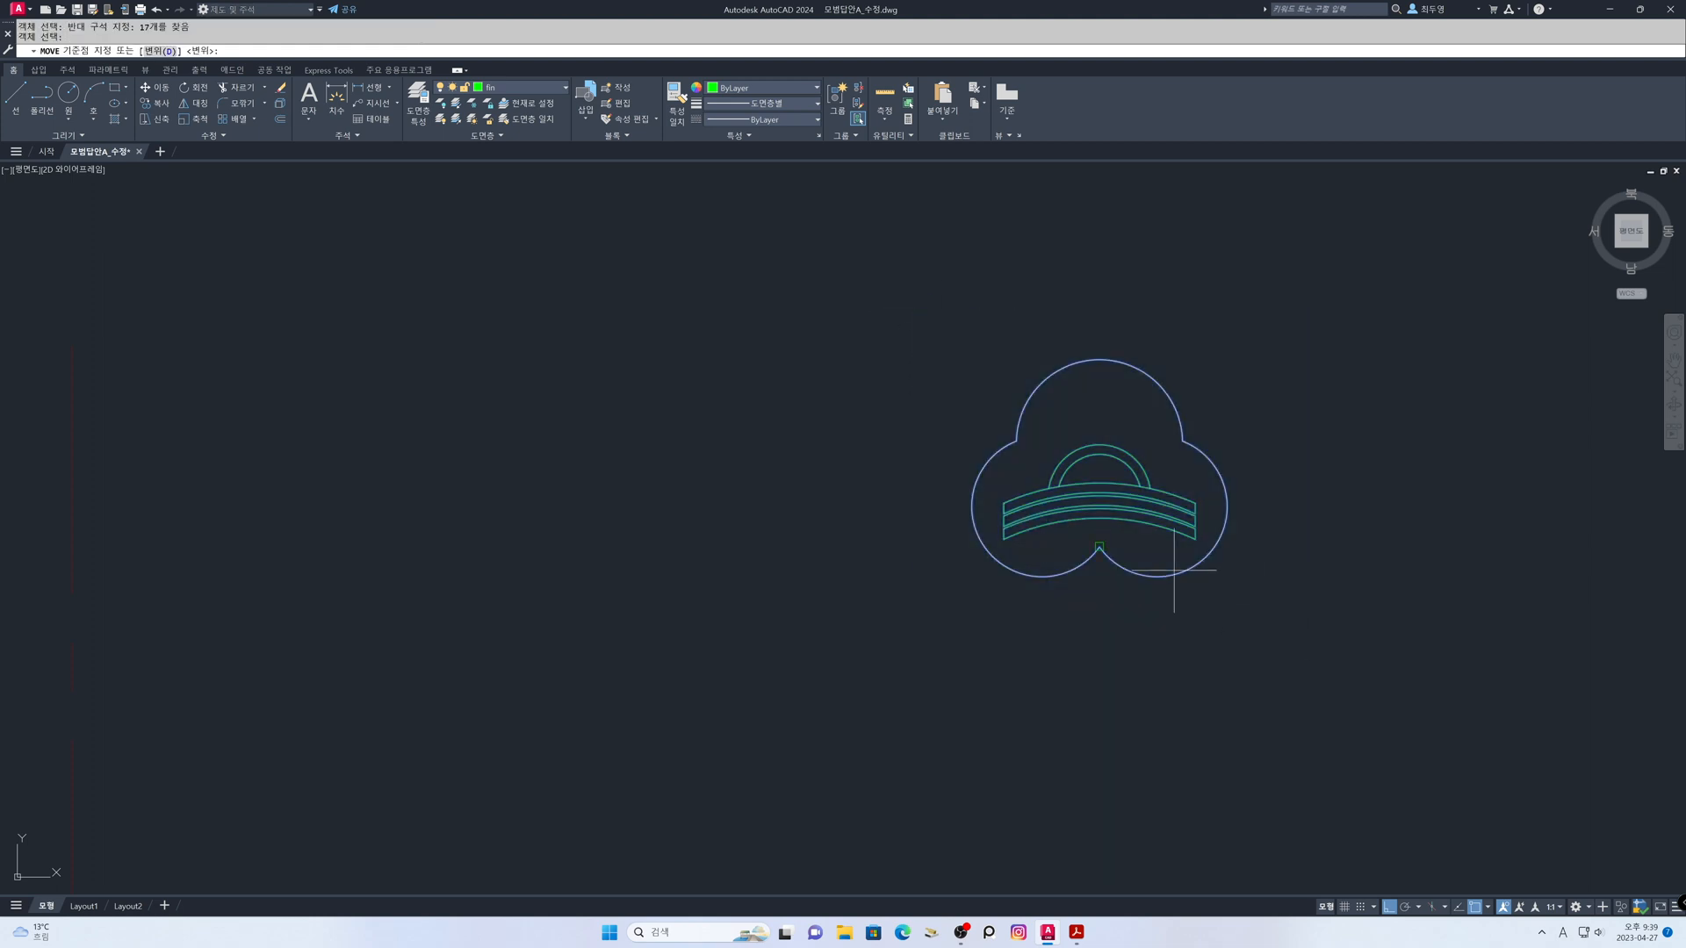
pyautogui.click(1097, 545)
pyautogui.scroll(-3, 1210, 569)
pyautogui.moveTo(1317, 590); pyautogui.dragTo(683, 450, button='middle')
pyautogui.scroll(3, 854, 488)
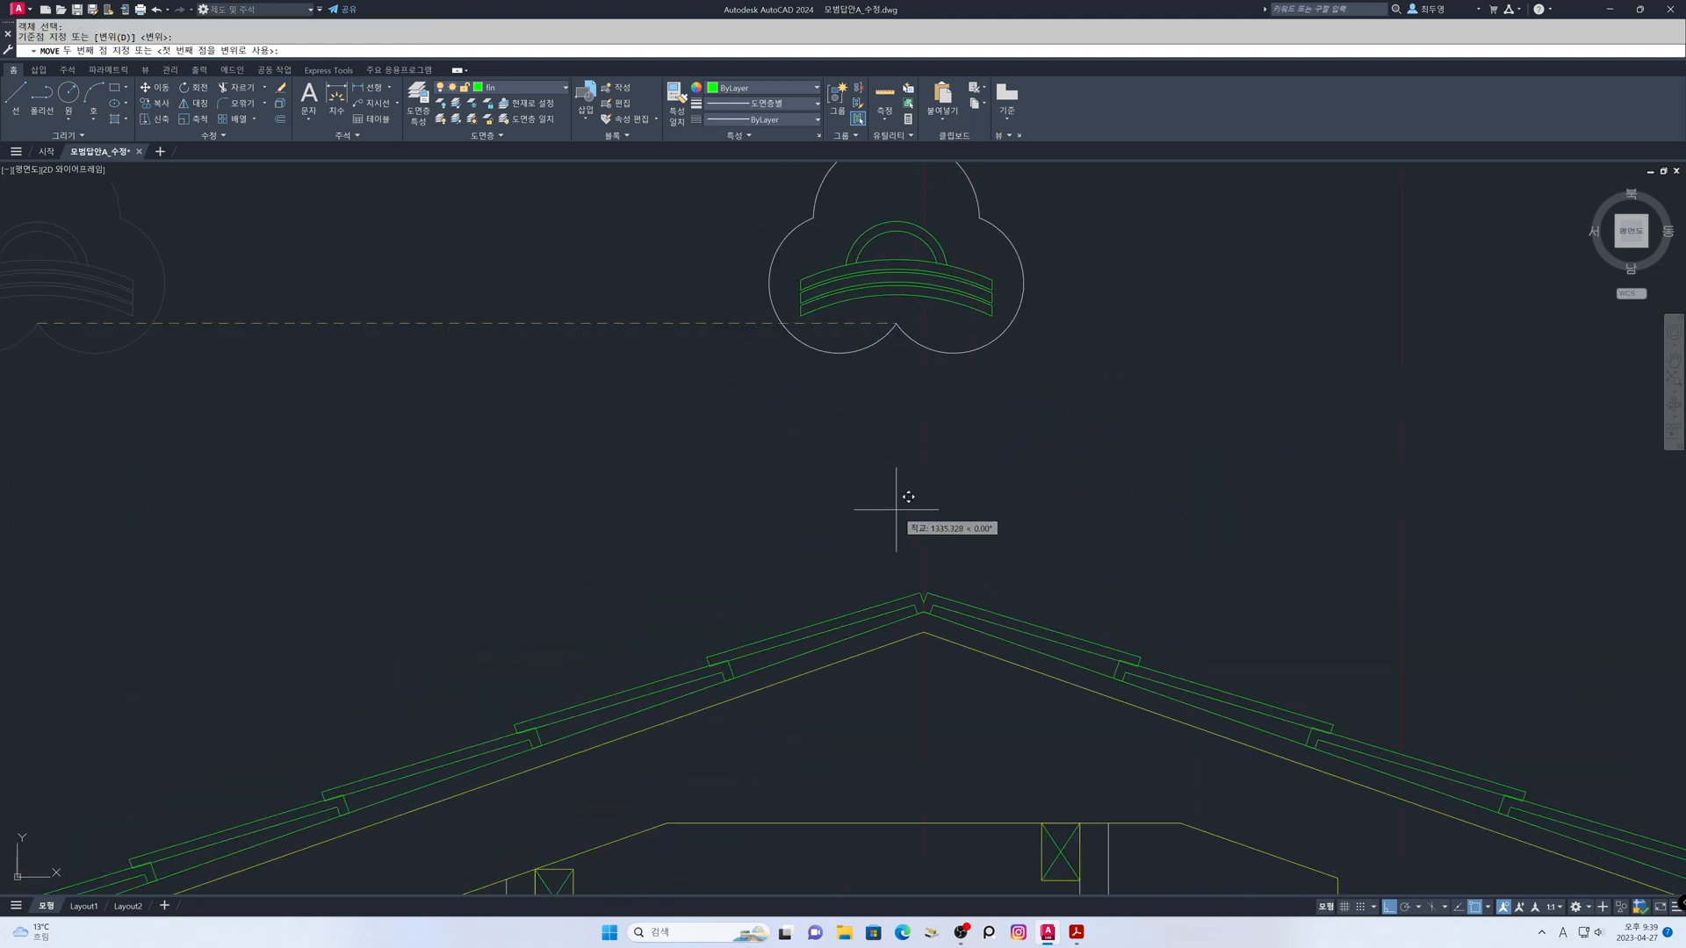
pyautogui.click(924, 604)
# Draw a vertical guide line down from the lower left corner of the curved strips across the roof tiles
pyautogui.moveTo(1080, 553); pyautogui.dragTo(1129, 491, button='middle')
pyautogui.scroll(2, 1130, 492)
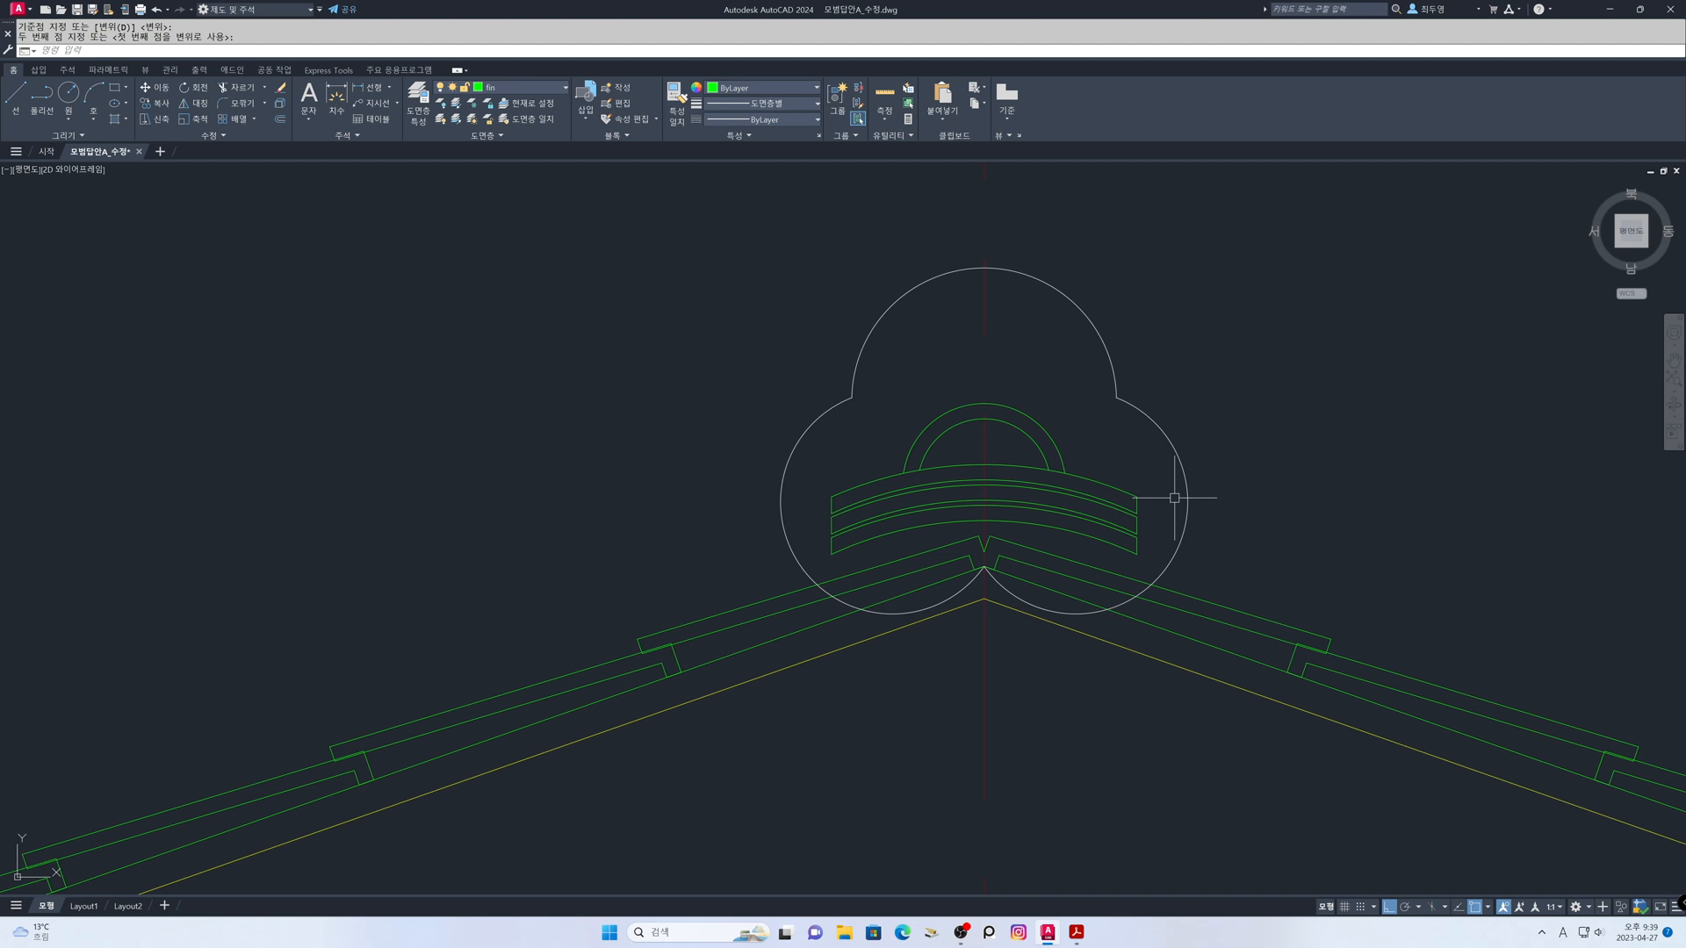
pyautogui.press('space')
pyautogui.click(832, 558)
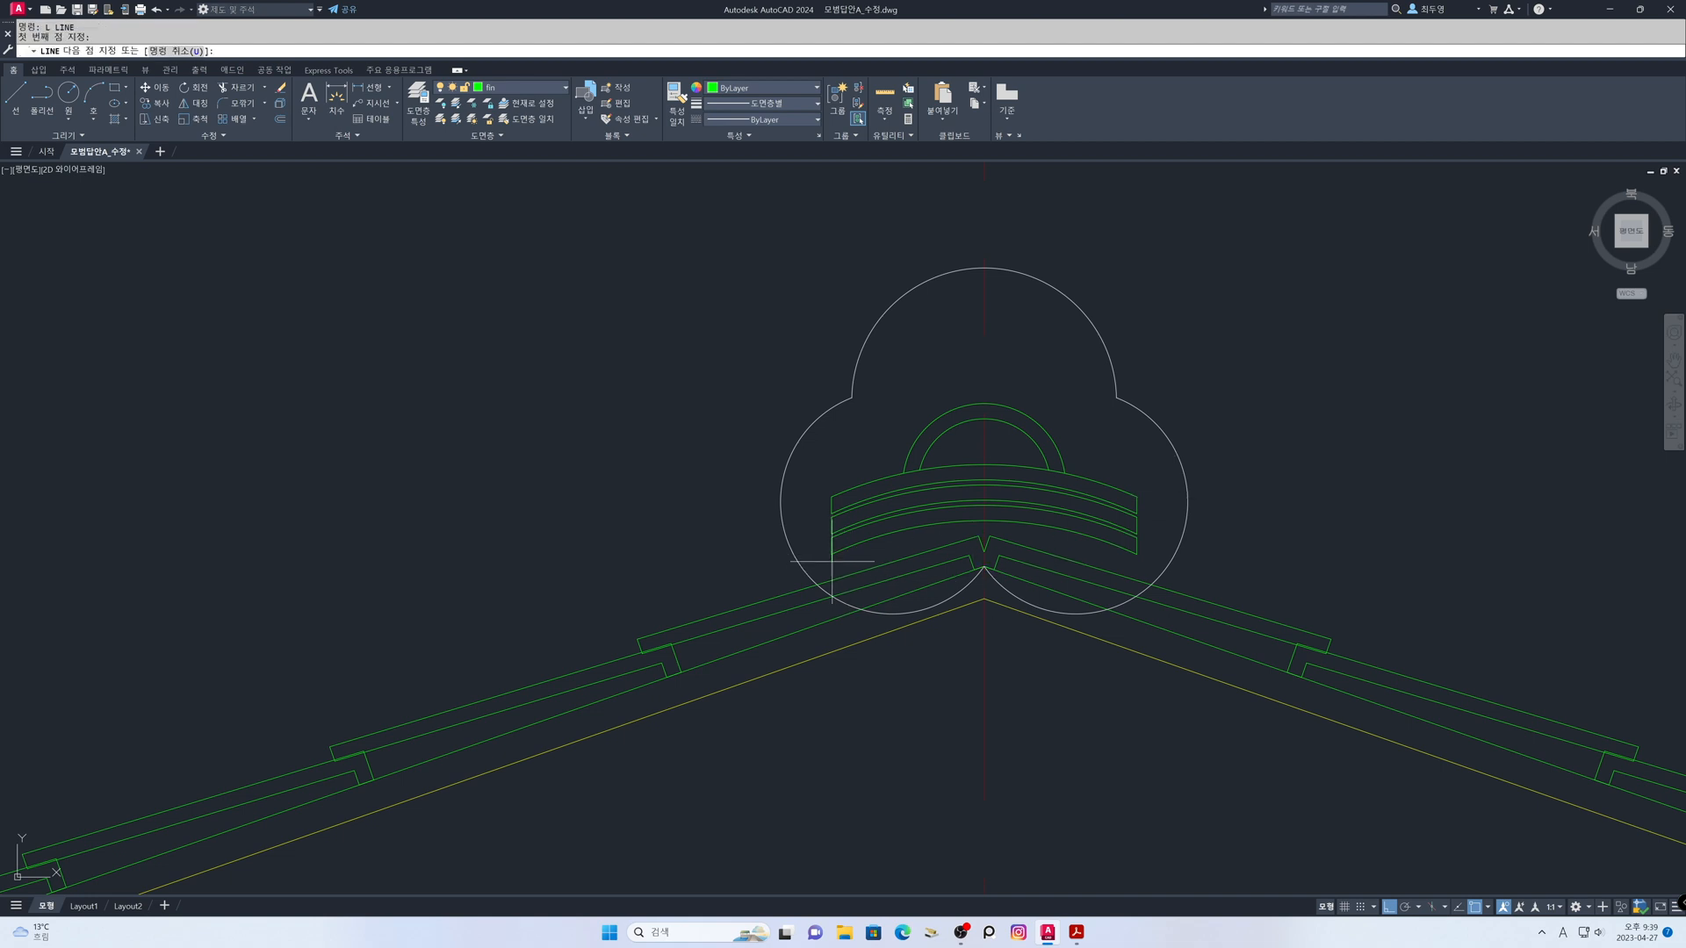
pyautogui.click(851, 740)
pyautogui.press('space')
# Move the ridge tile detail down so the strips' lower left corner meets the guide line's intersection with the tile's top line
pyautogui.write('m')
pyautogui.press('space')
pyautogui.write('p')
pyautogui.press('space')
pyautogui.press('space')
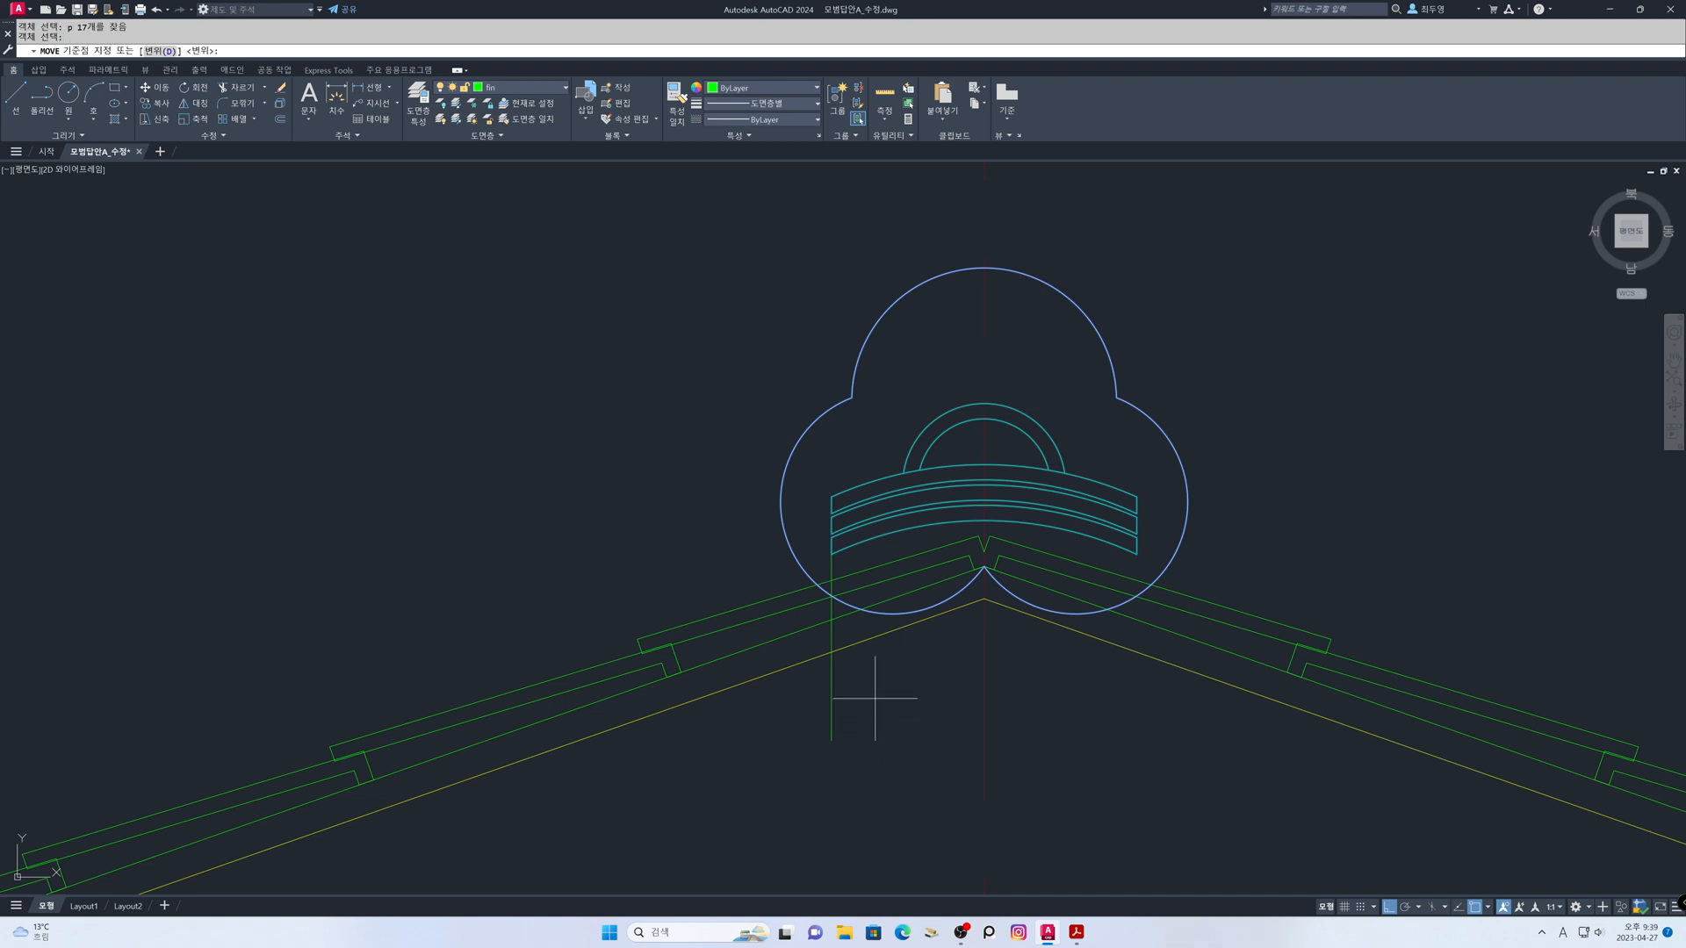
pyautogui.click(831, 555)
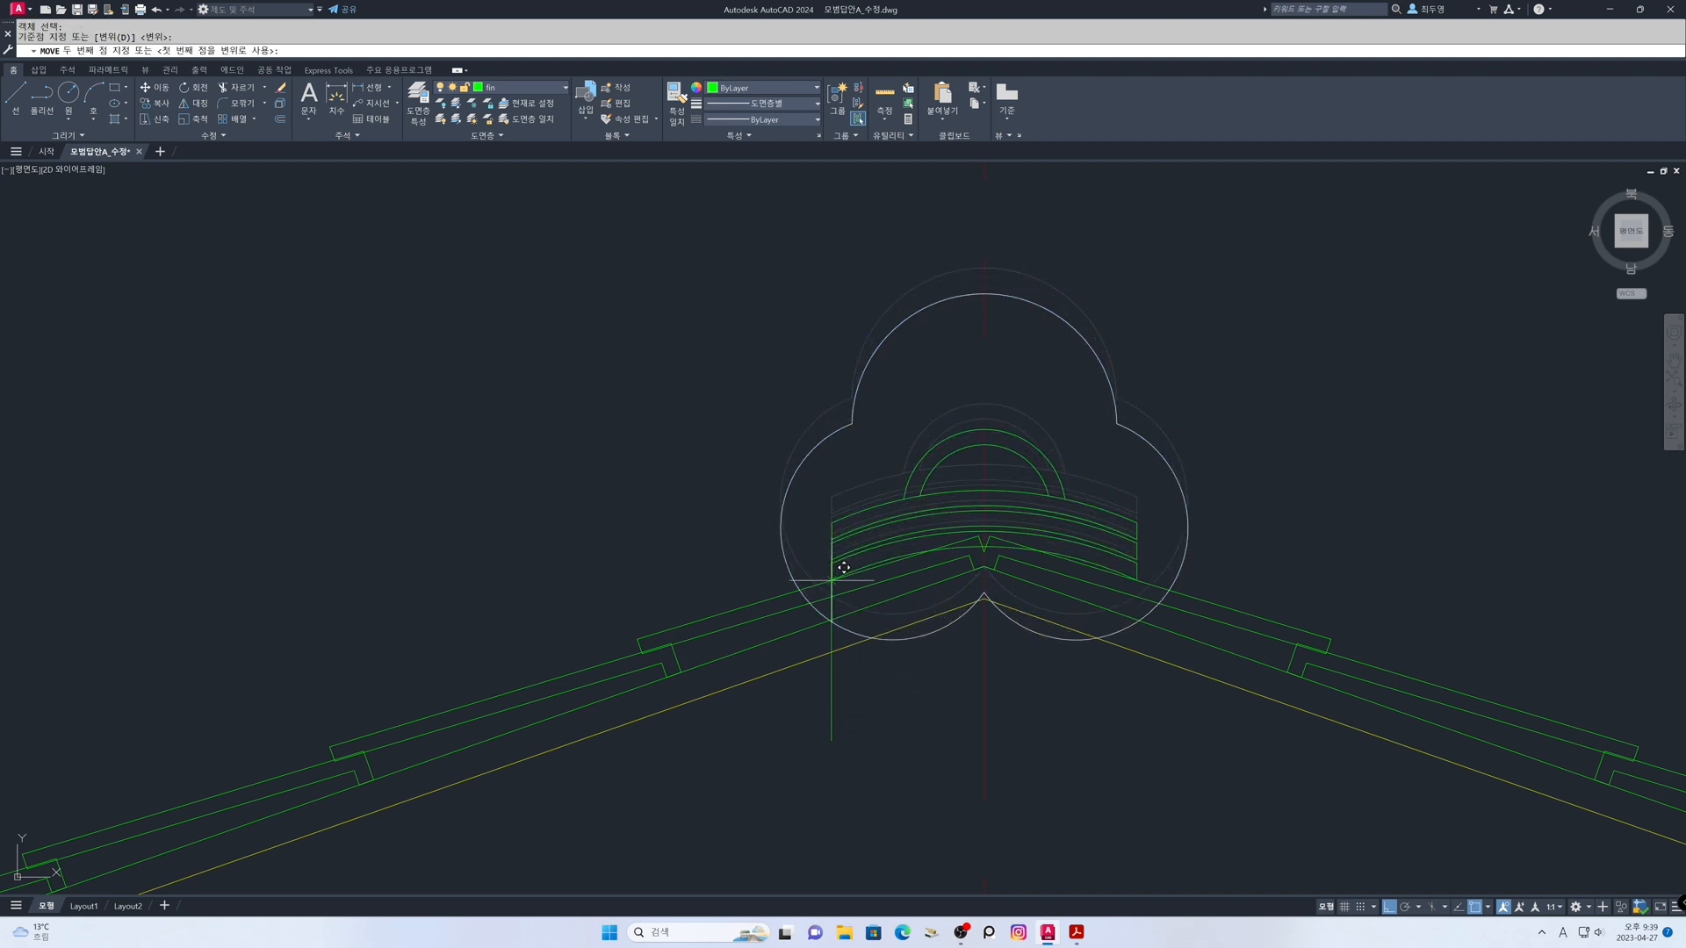
pyautogui.click(832, 579)
# Erase the vertical guide line under the ridge tile
pyautogui.write('e')
pyautogui.press('space')
pyautogui.click(833, 690)
pyautogui.press('space')
# Trim the three-lobed outline's lower arcs below the top lines of the two uppermost roof tiles
pyautogui.write('tr')
pyautogui.press('space')
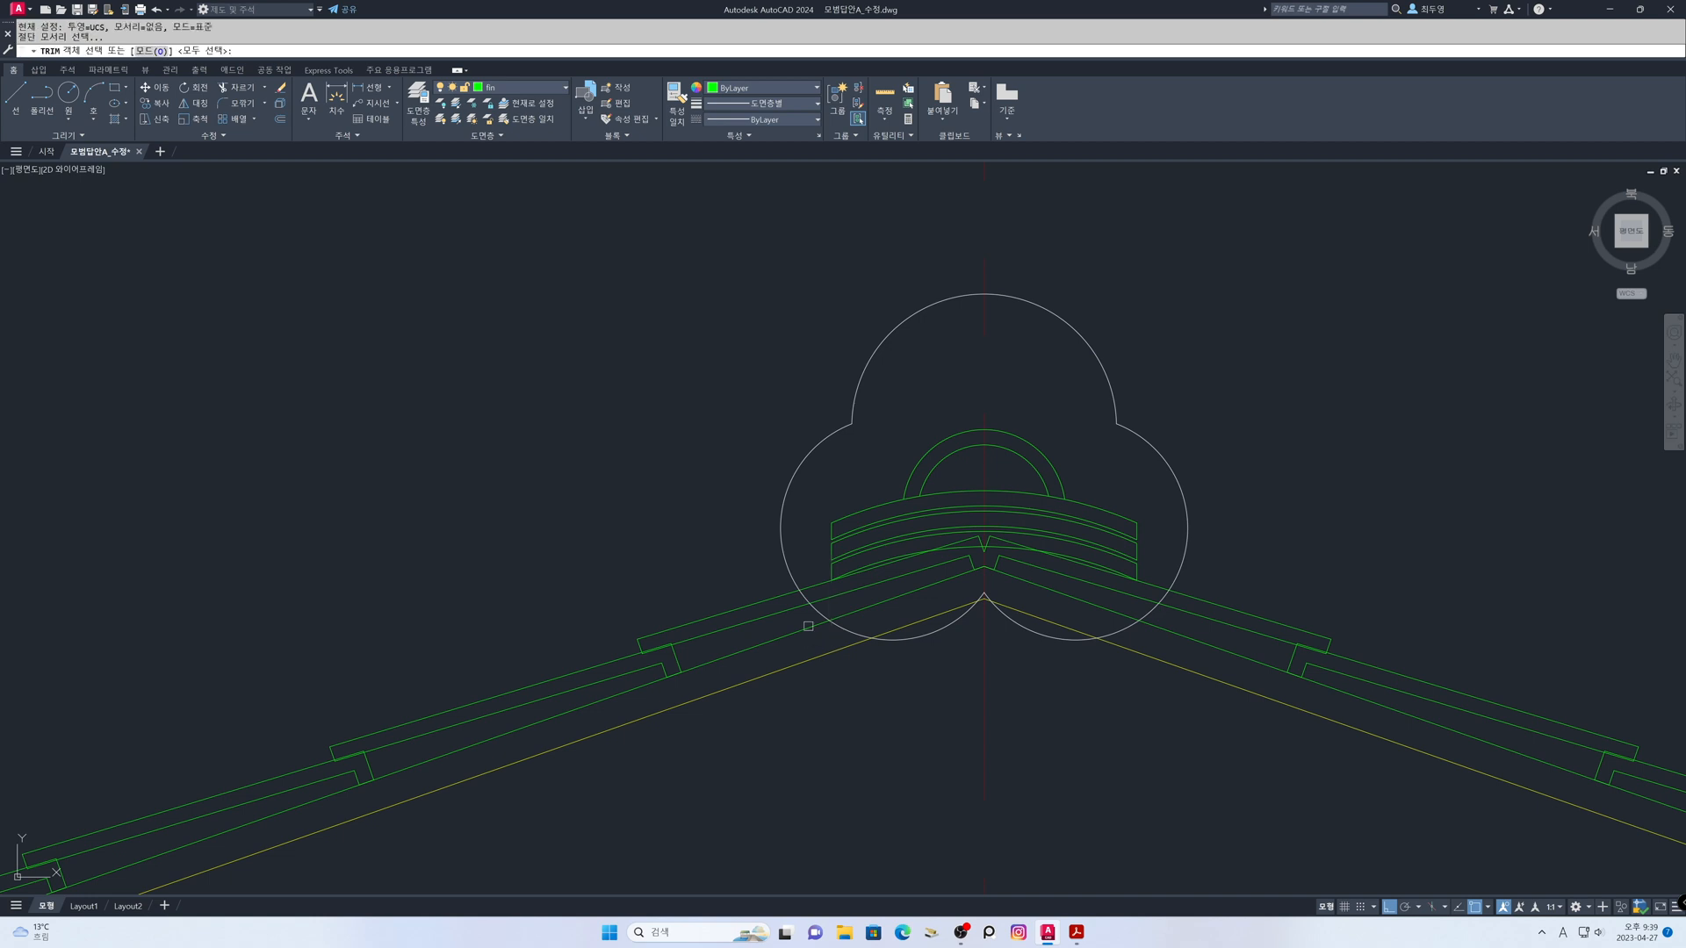
pyautogui.click(810, 587)
pyautogui.click(1141, 578)
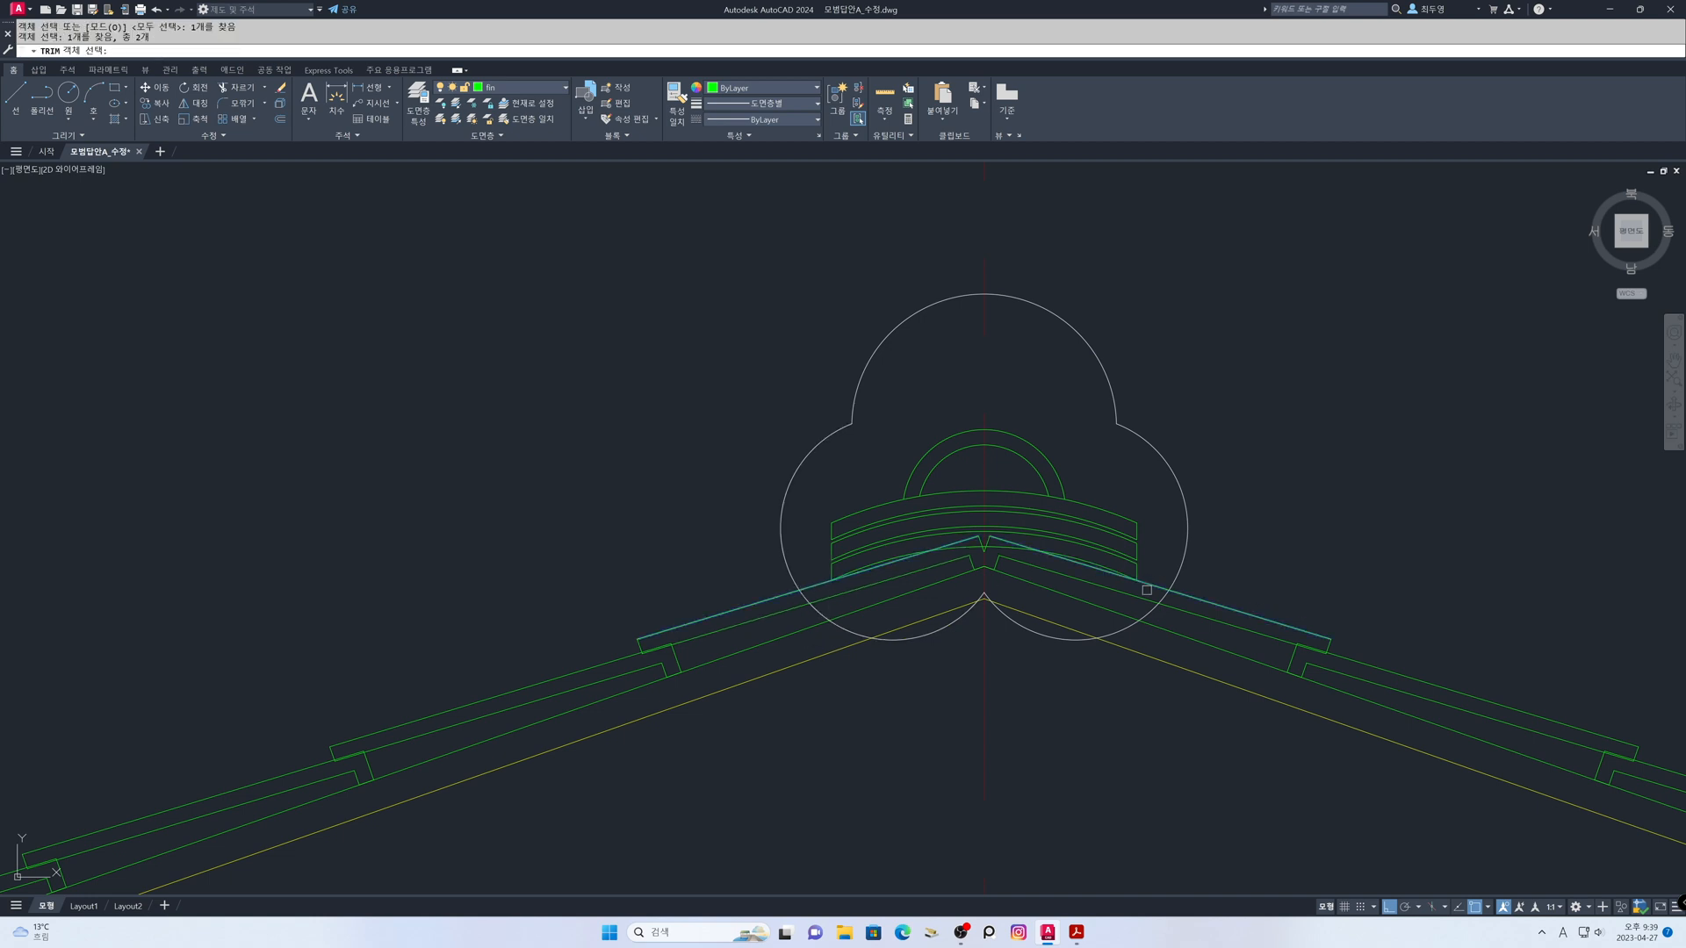
pyautogui.press('space')
pyautogui.click(1051, 639)
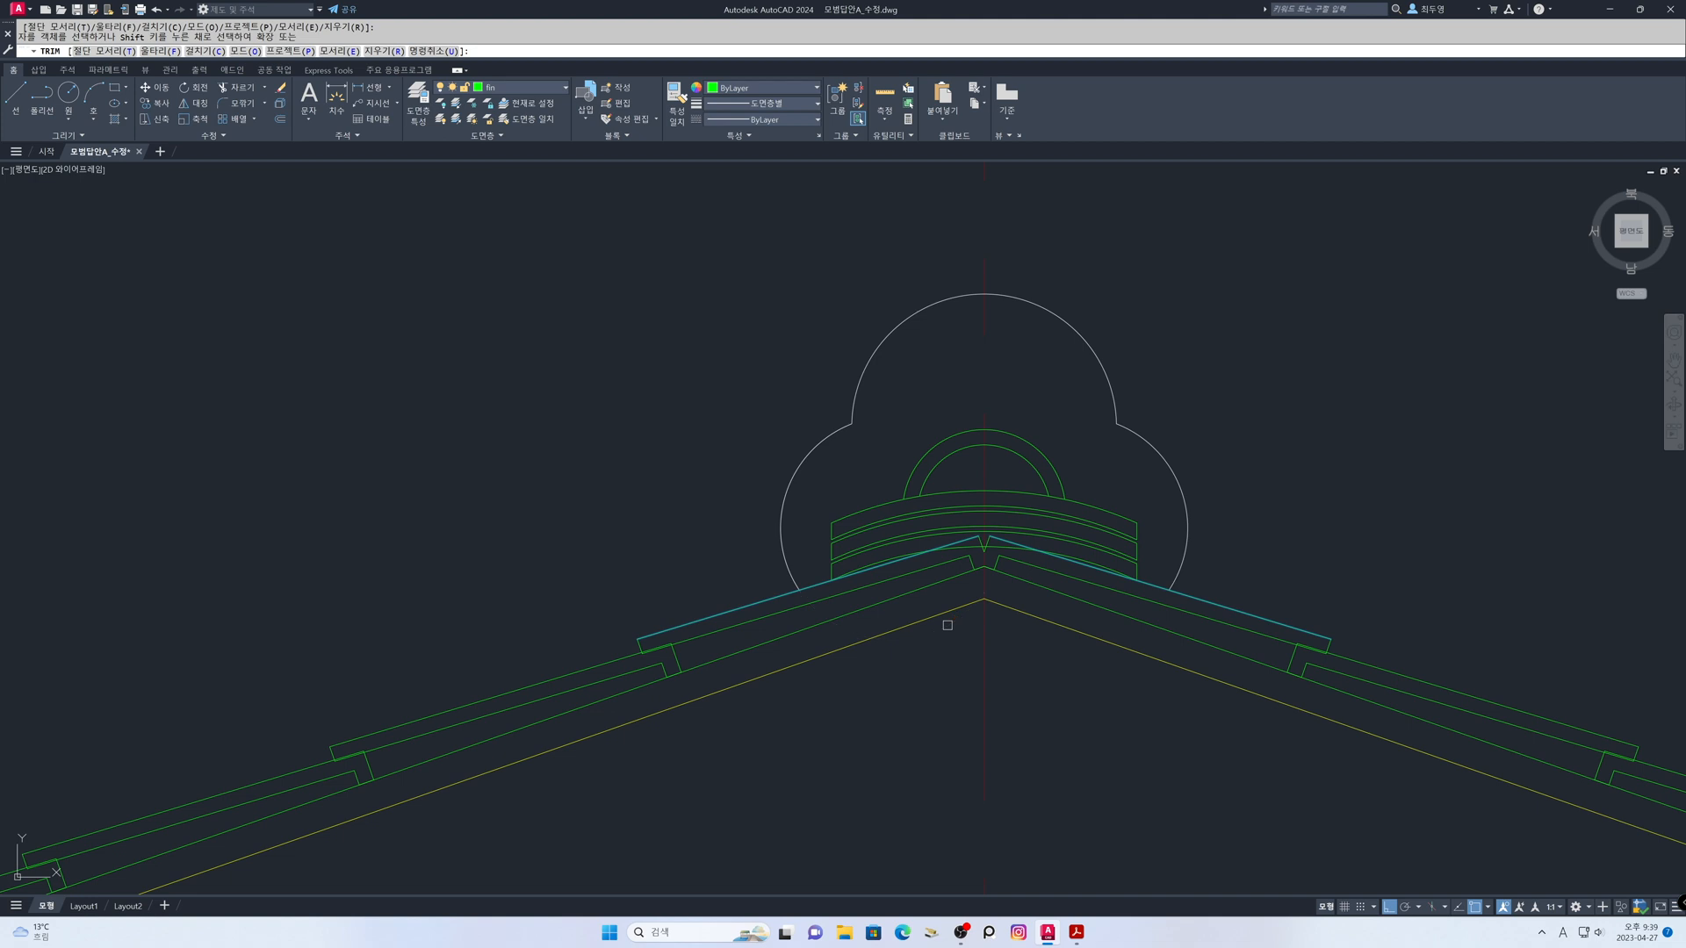
pyautogui.click(947, 626)
pyautogui.press('Escape')
# Trim the peak ends of the two uppermost roof tiles that project above the lowest strip's bottom arc
pyautogui.scroll(4, 988, 564)
pyautogui.scroll(2, 991, 562)
pyautogui.write('tr')
pyautogui.press('space')
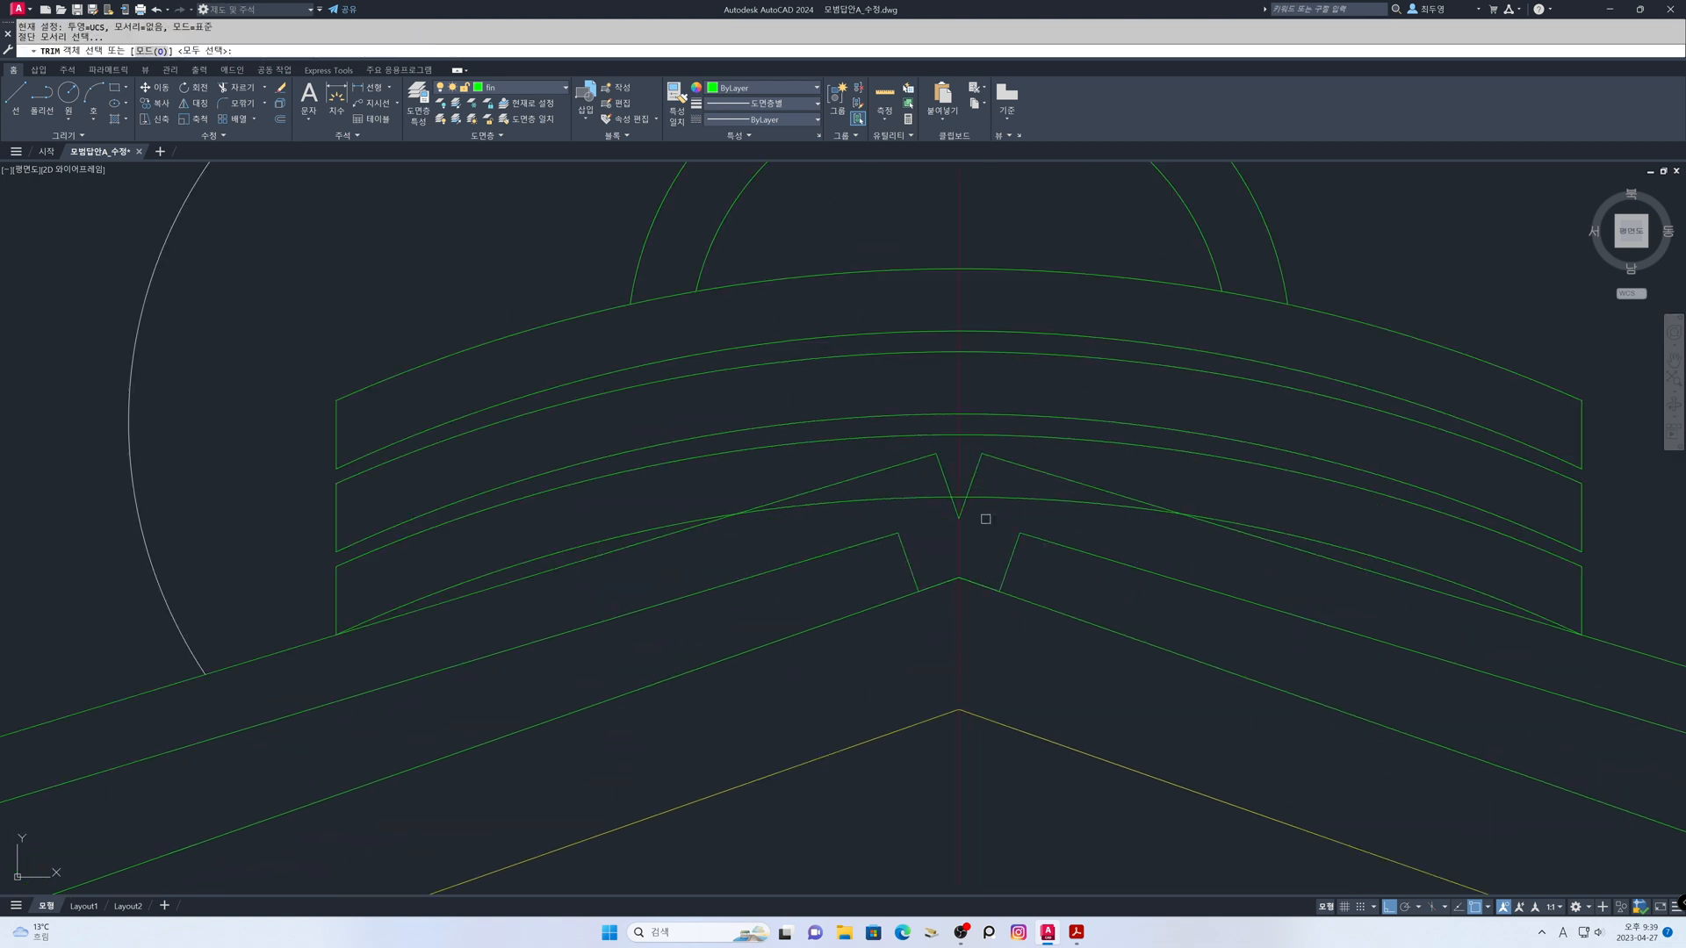
pyautogui.click(973, 477)
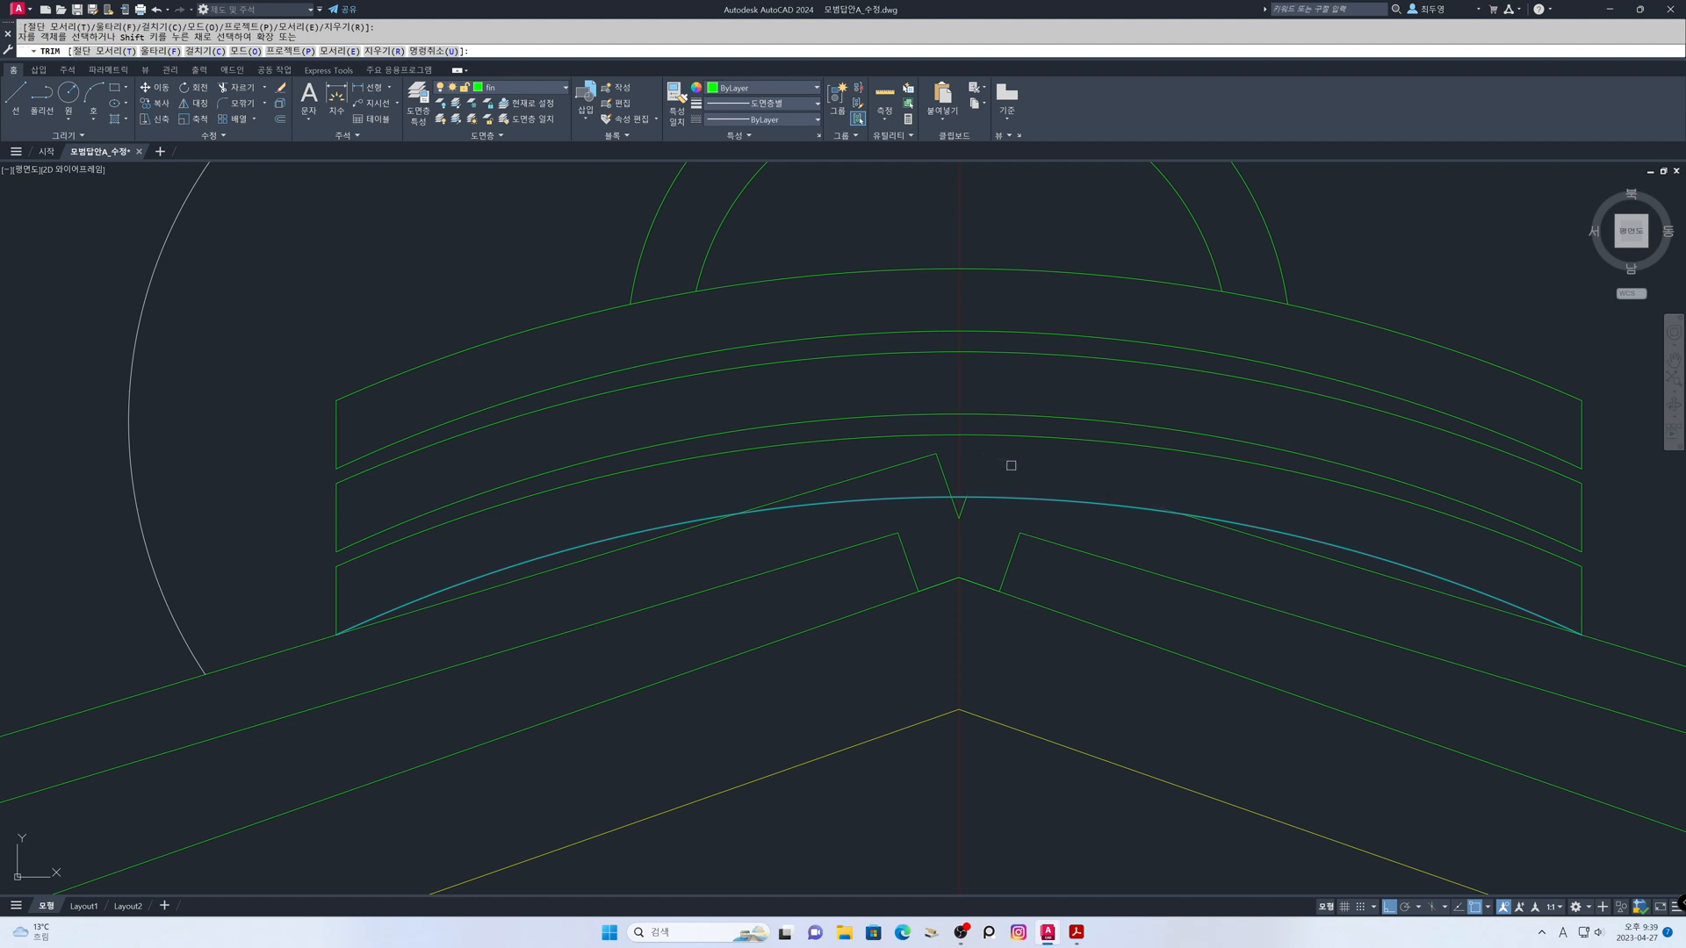
pyautogui.press('space')
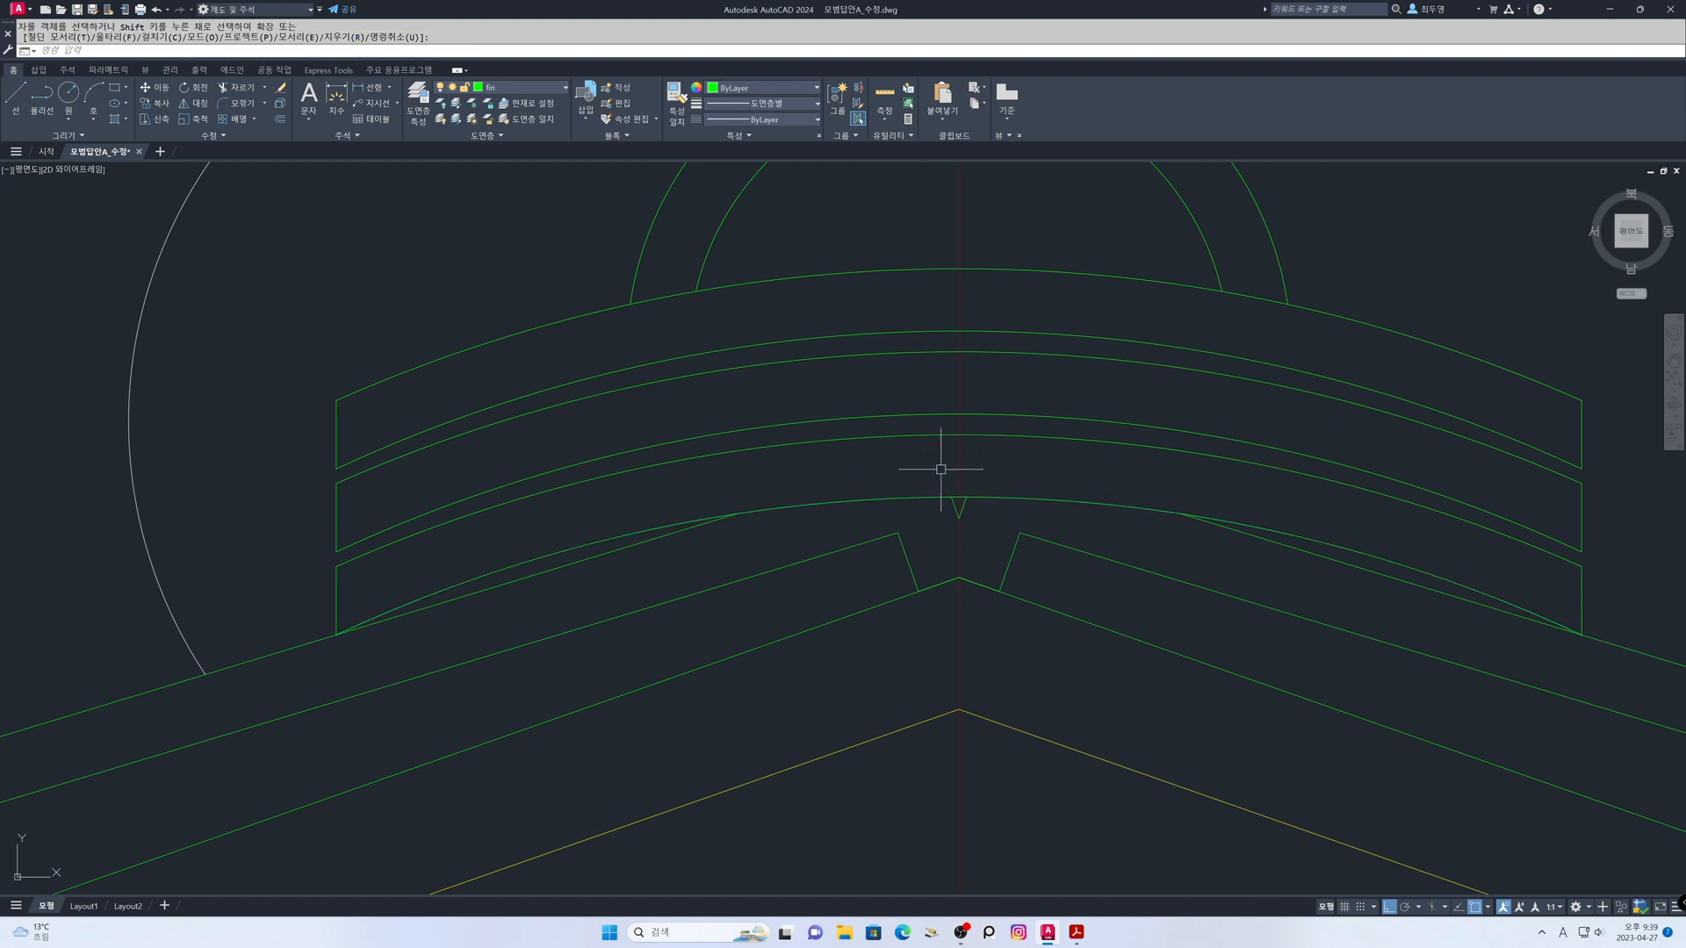
# Erase the two small leftover line fragments forming a V beneath the lowest curved strip at the roof apex
pyautogui.write('e')
pyautogui.press('space')
pyautogui.moveTo(934, 459); pyautogui.dragTo(984, 519)
pyautogui.press('space')
# Examine the whole tiled roof section, from the ridge tile at the apex down to the eaves and gutter
pyautogui.scroll(-5, 976, 654)
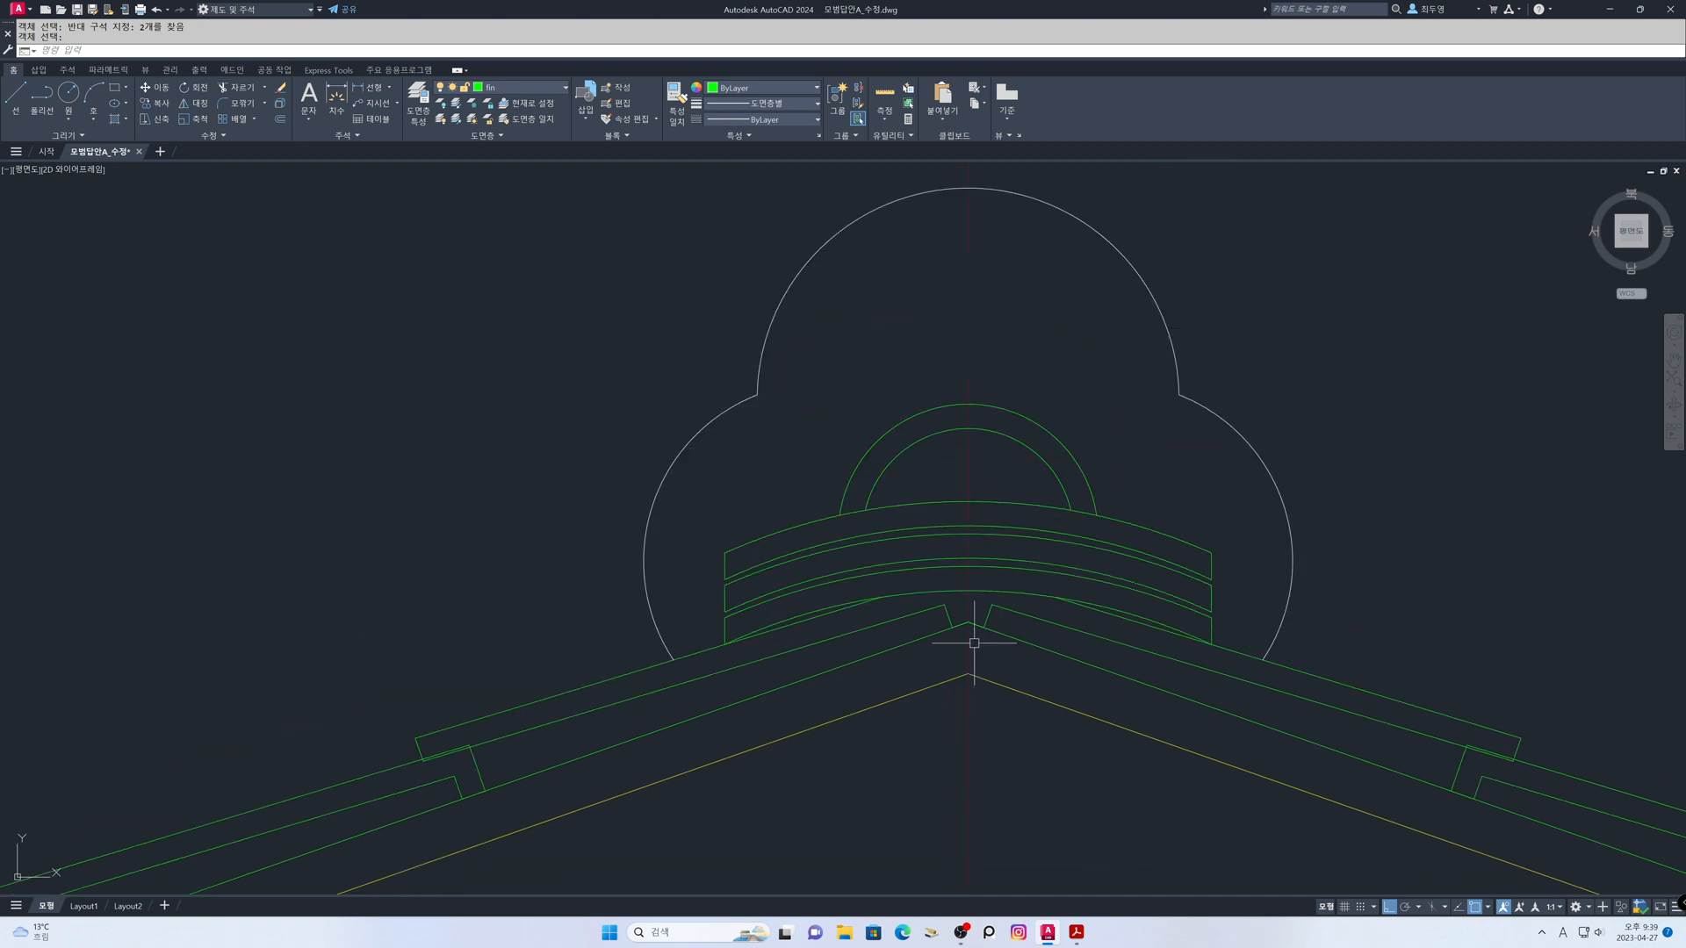
pyautogui.scroll(-6, 976, 727)
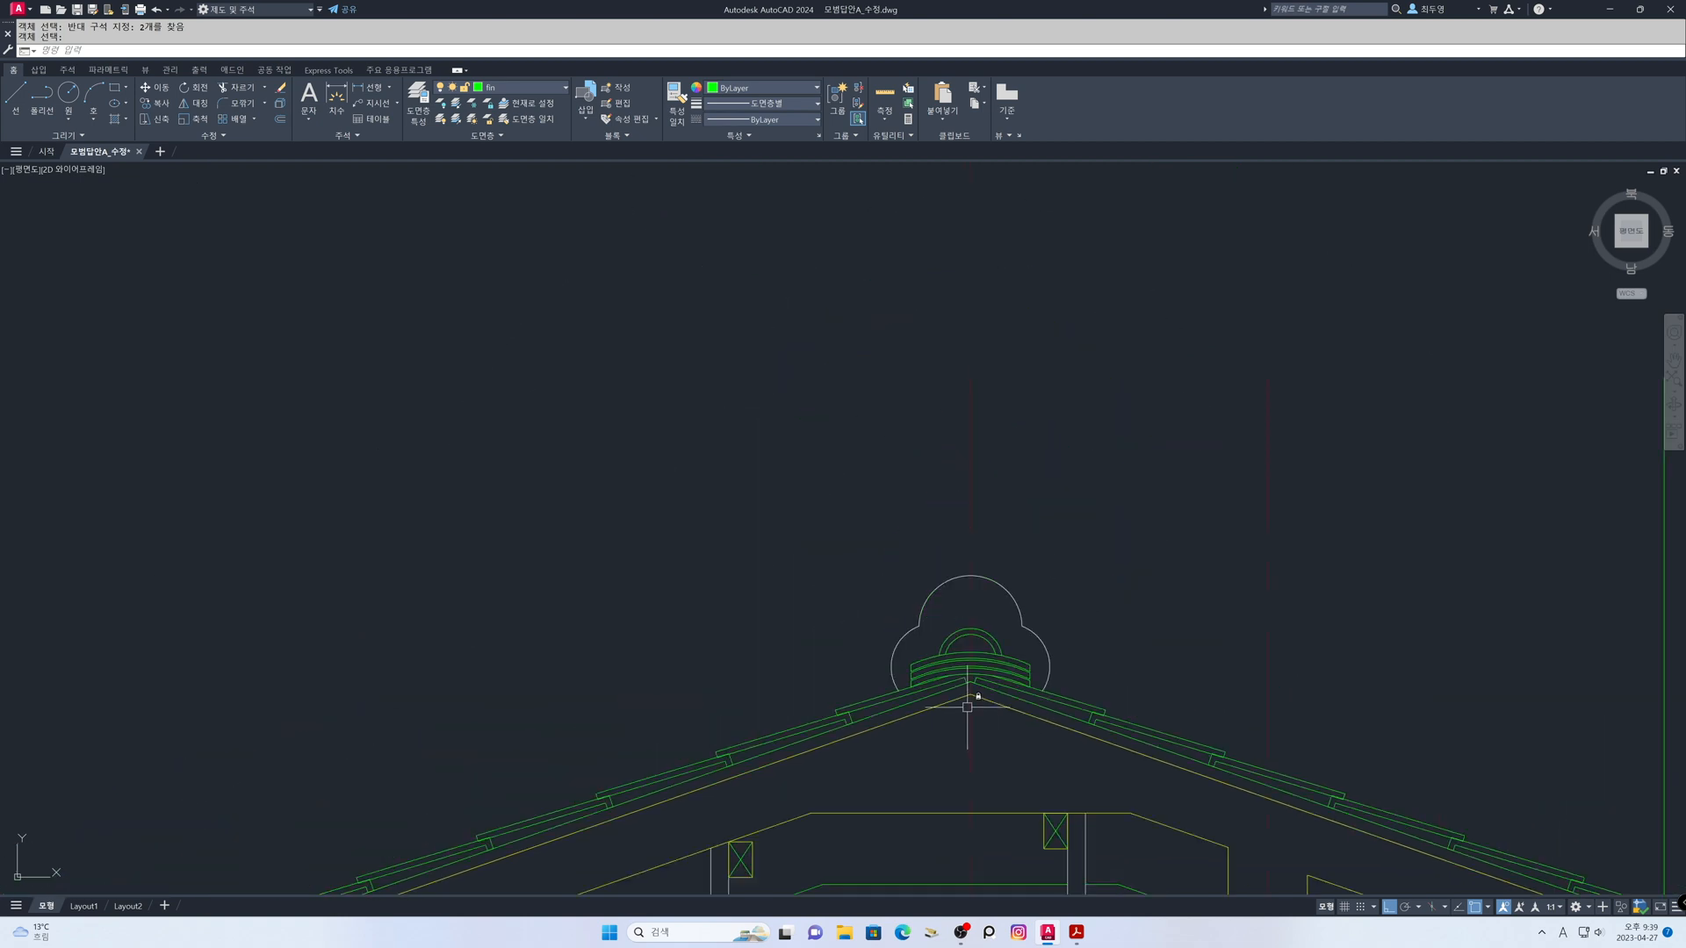
pyautogui.moveTo(975, 729); pyautogui.dragTo(1146, 471, button='middle')
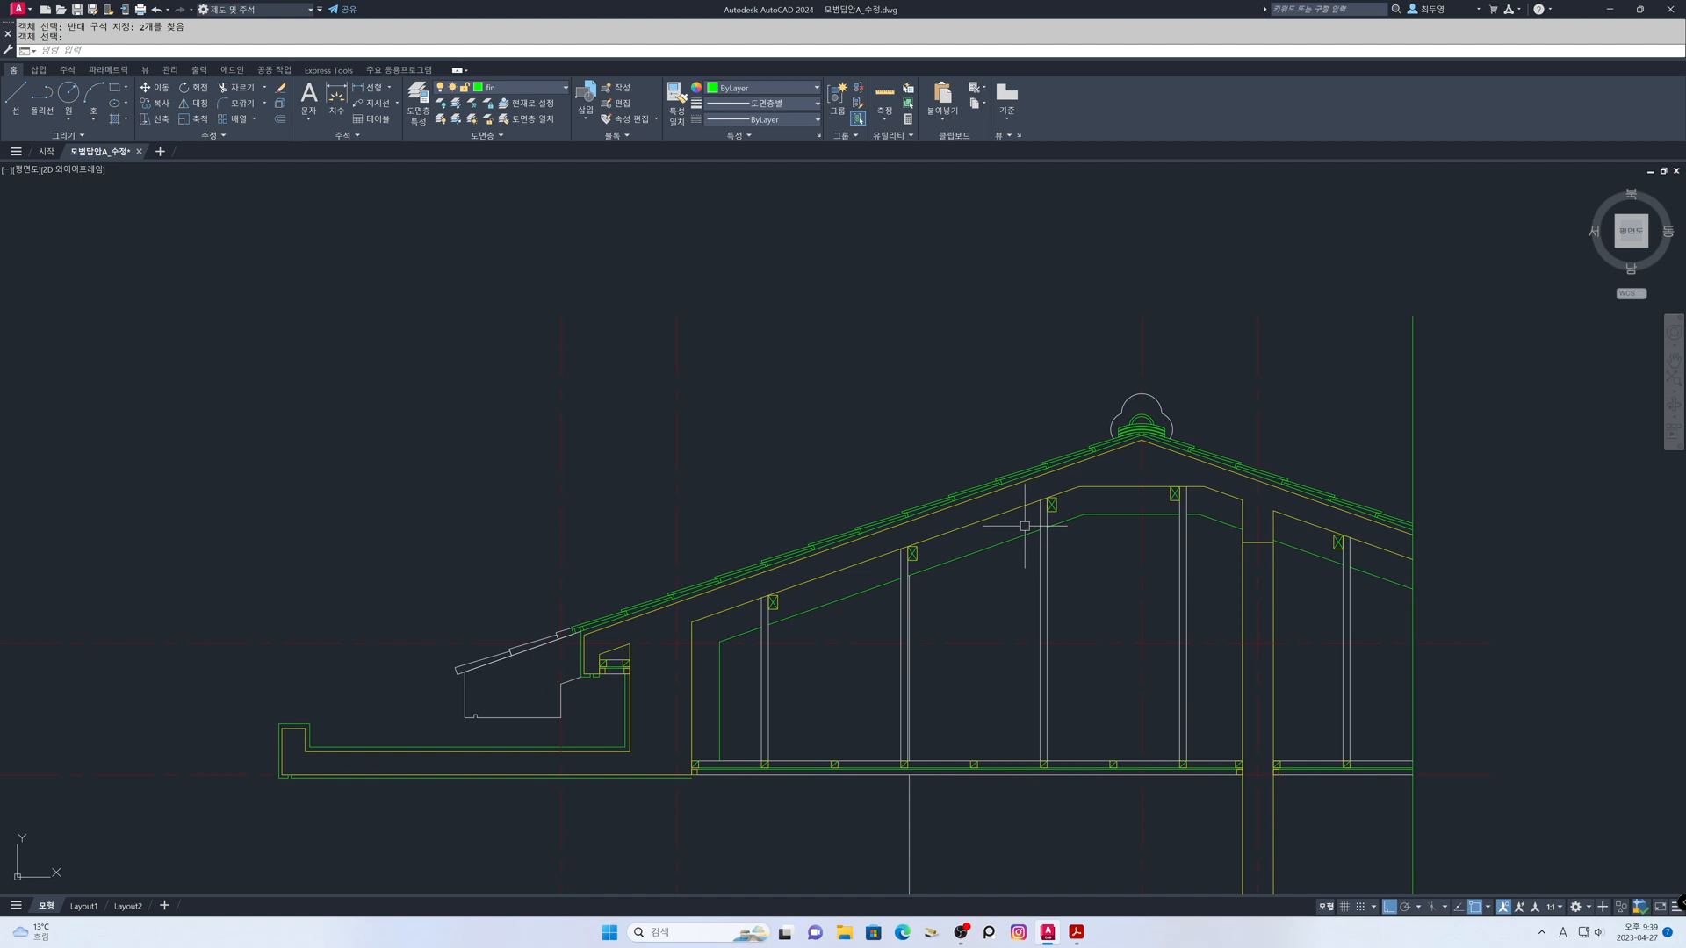
pyautogui.moveTo(1013, 525); pyautogui.dragTo(1007, 527, button='middle')
pyautogui.write('z')
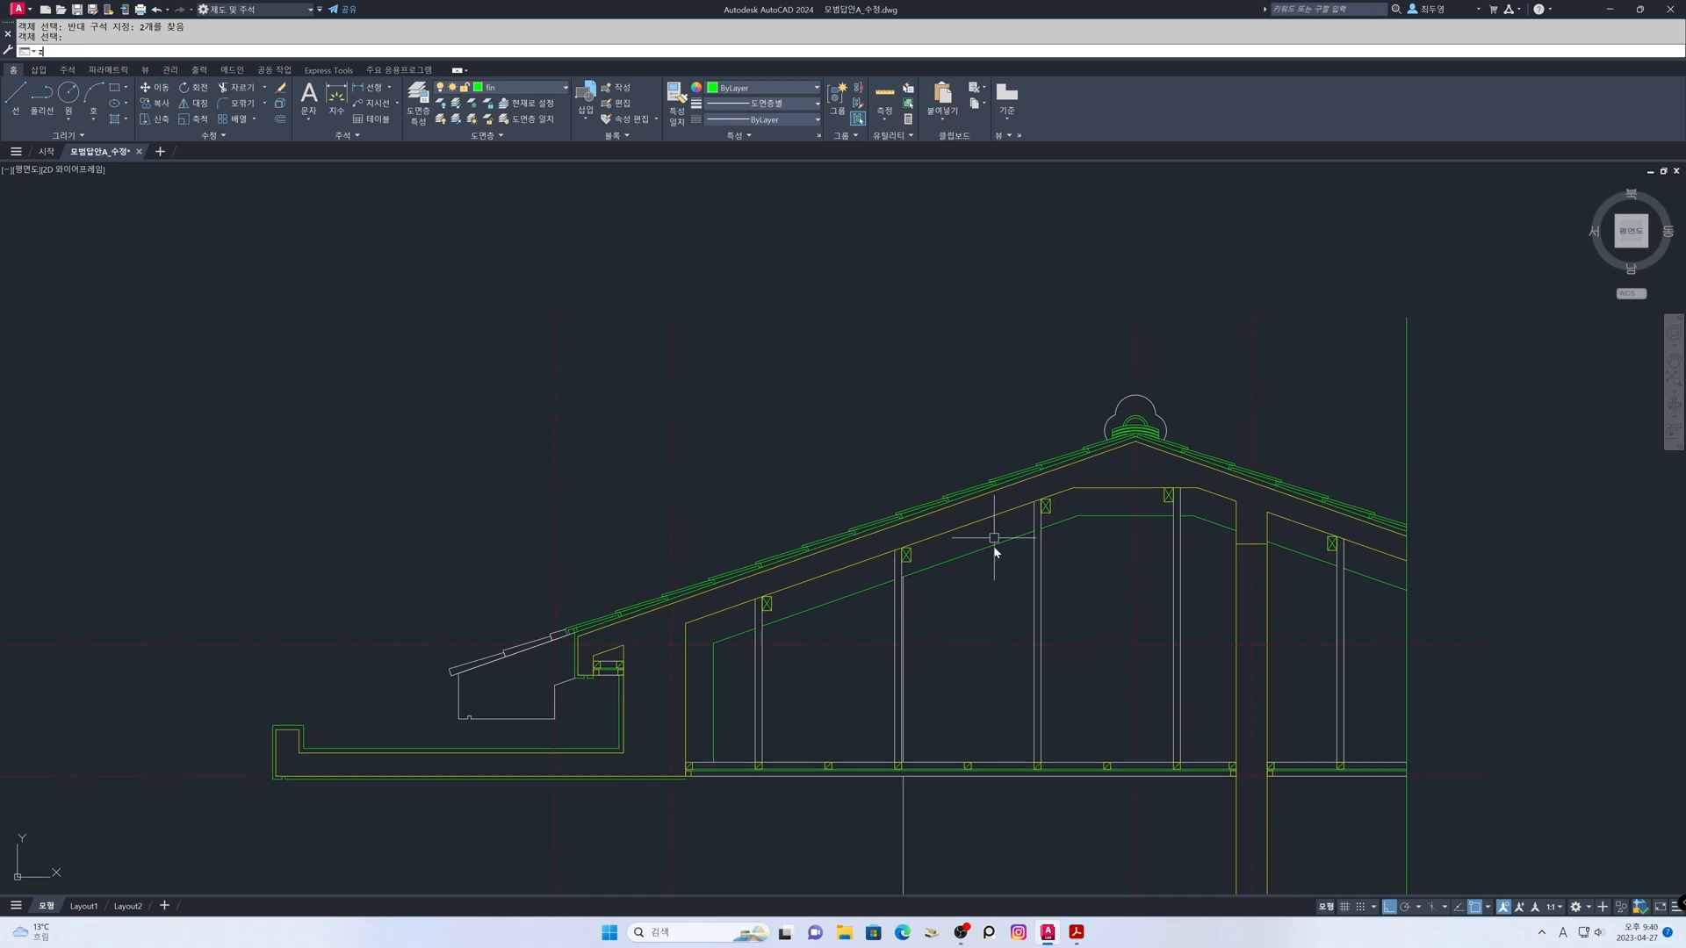
pyautogui.press('Return')
pyautogui.press('Return')
pyautogui.moveTo(993, 584); pyautogui.dragTo(1025, 467)
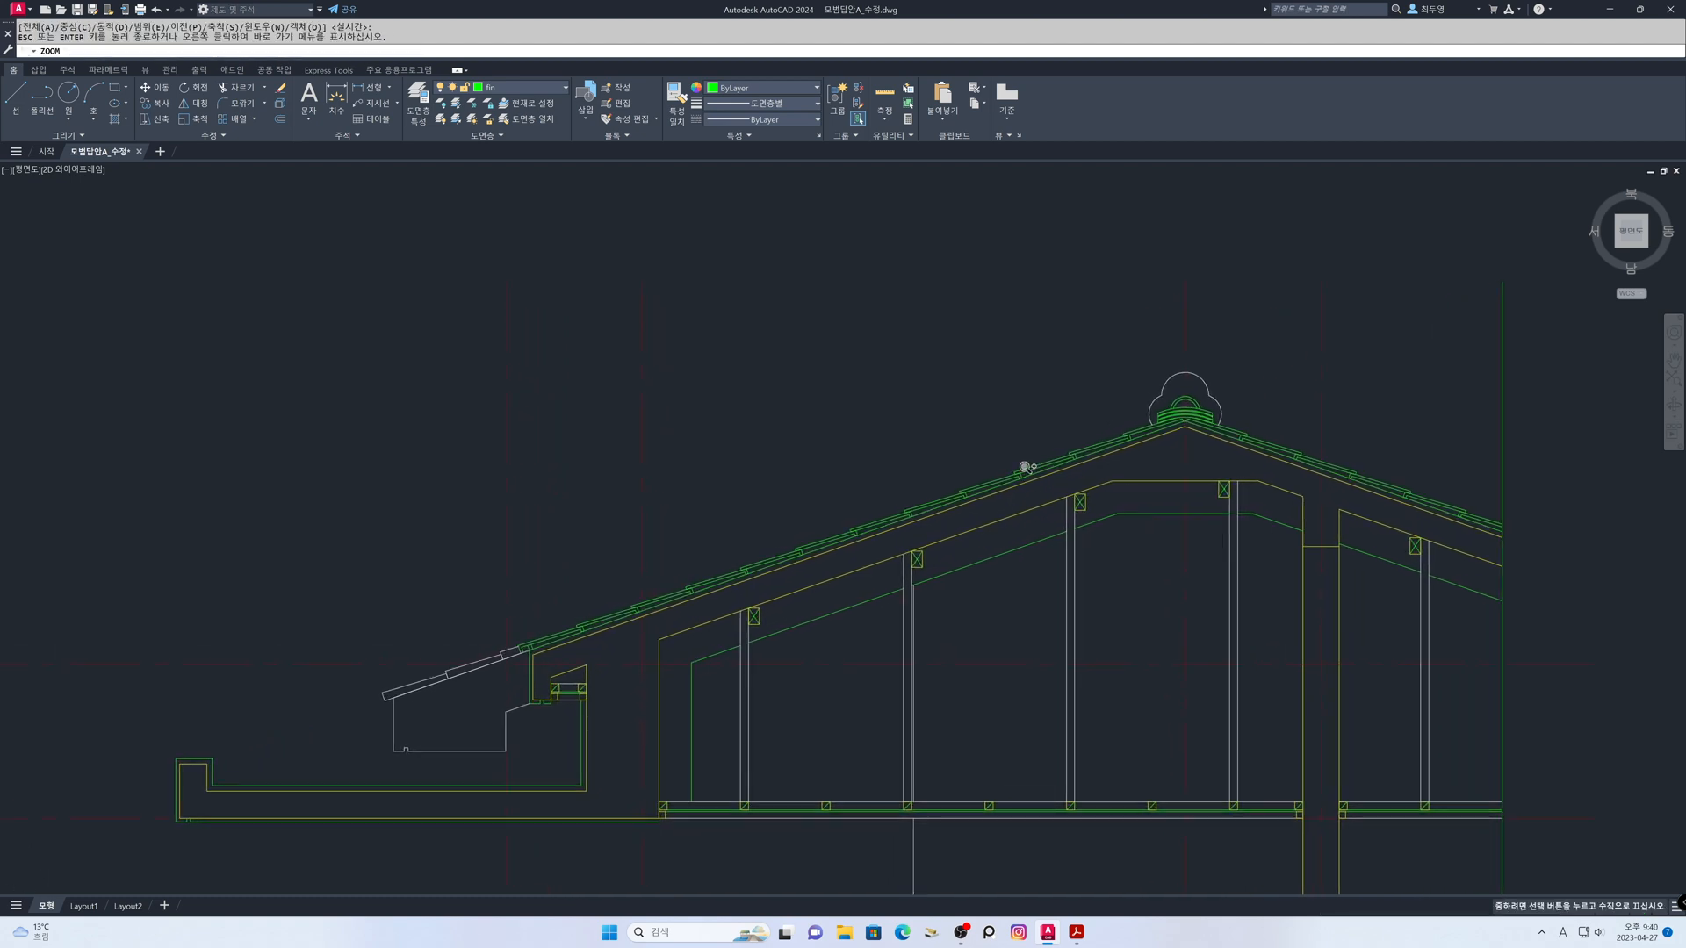
pyautogui.moveTo(1046, 568); pyautogui.dragTo(1047, 550, button='middle')
pyautogui.rightClick(1038, 556)
pyautogui.click(1069, 571)
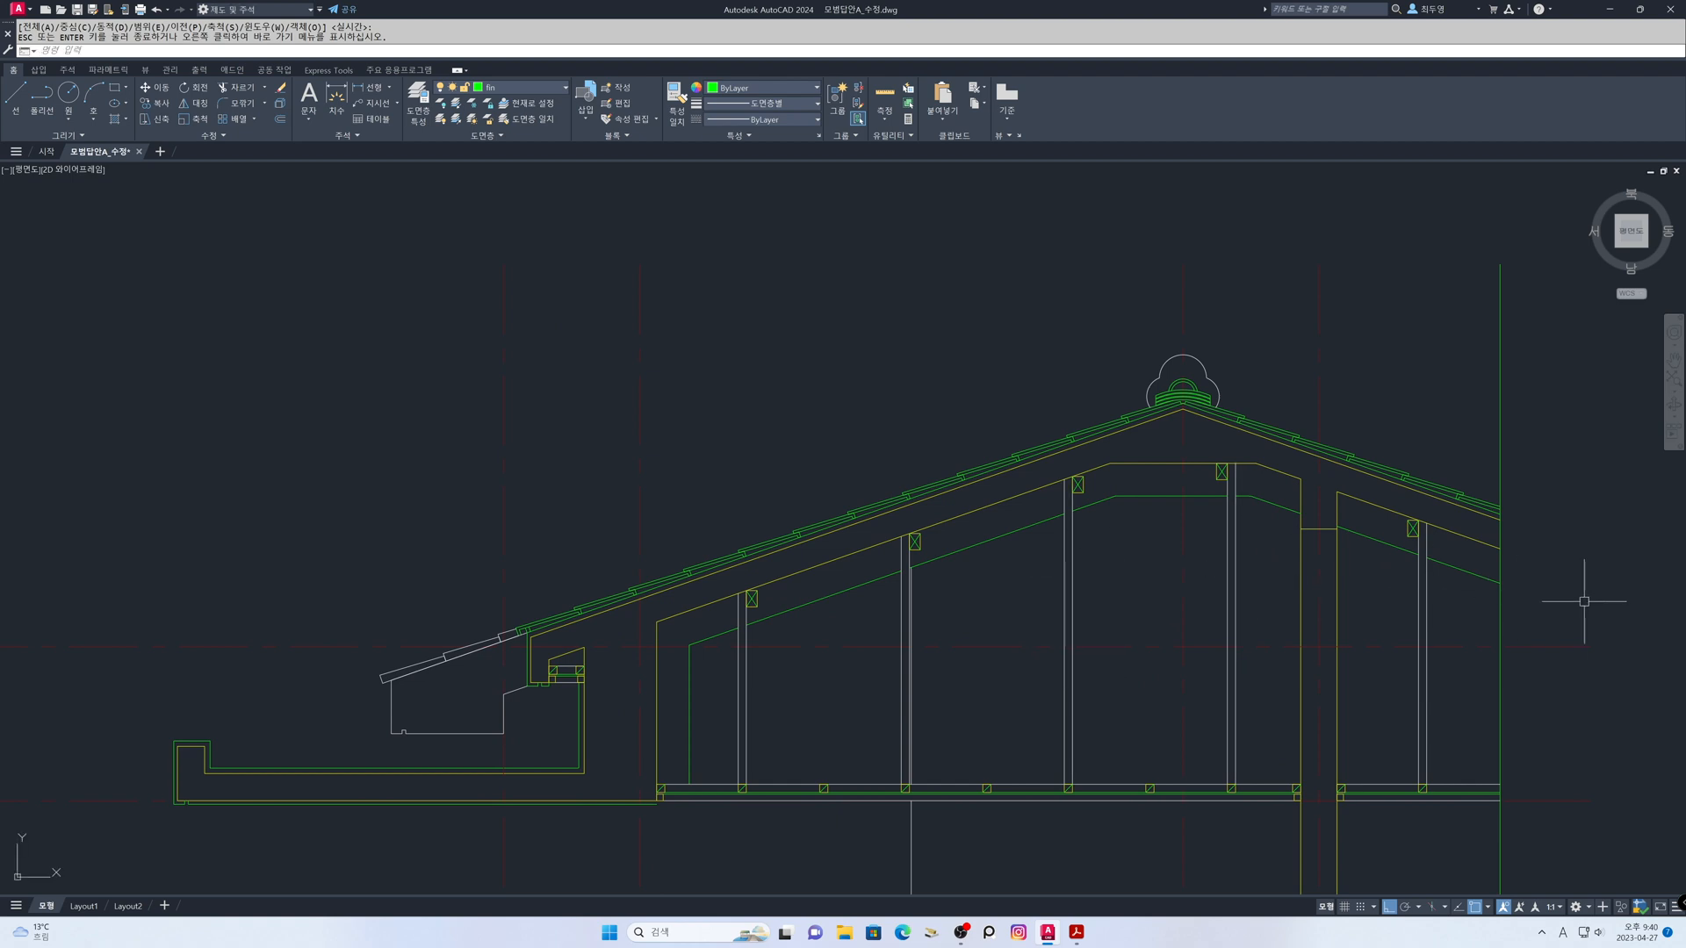